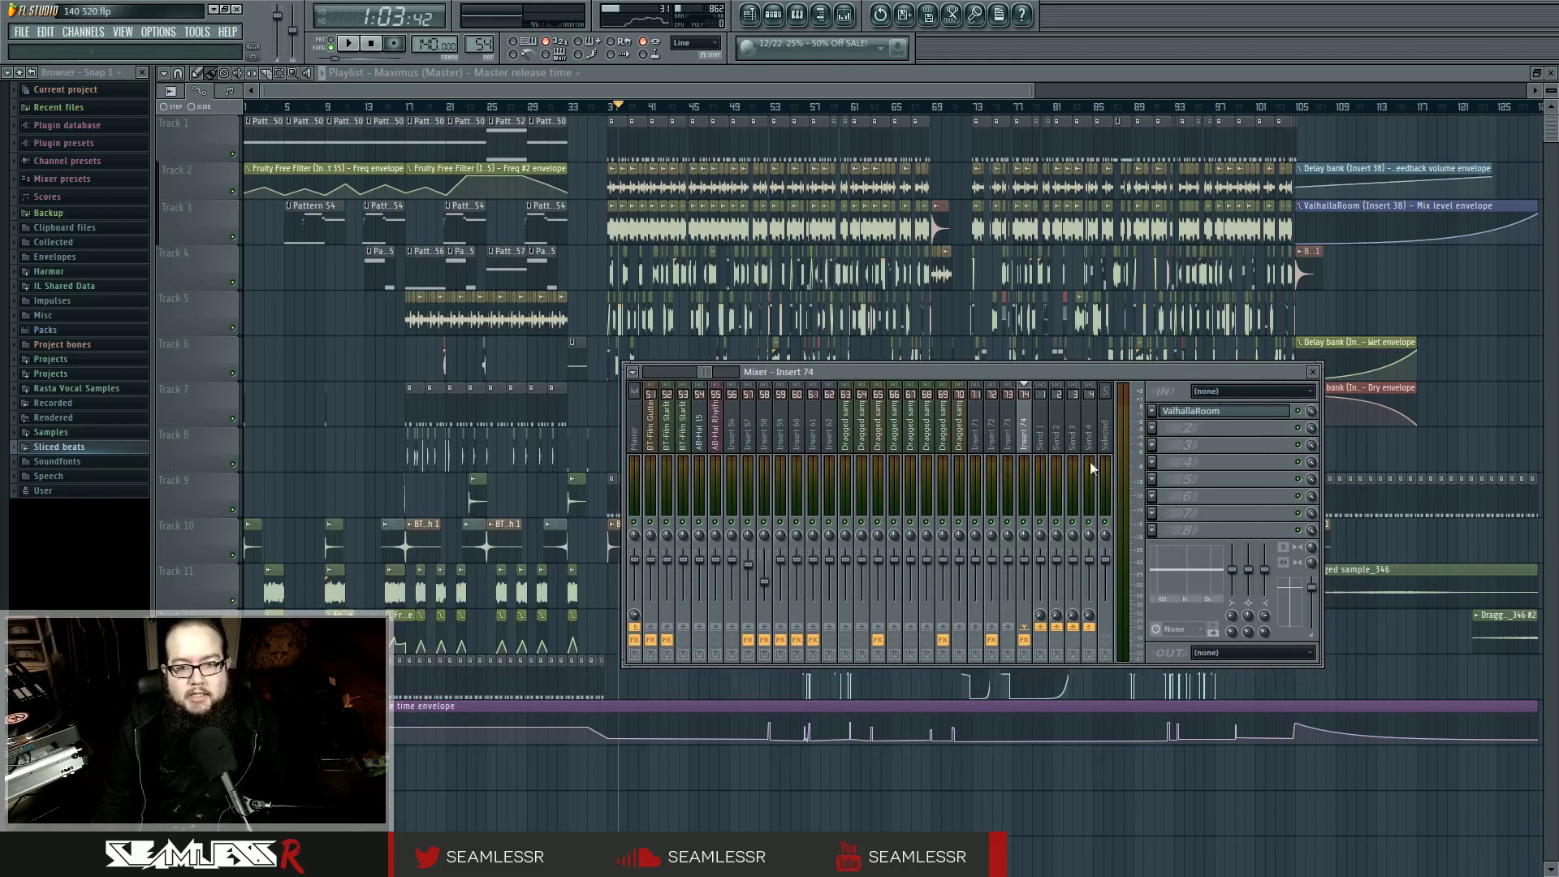
Select the Master track in the mixer and open its Patcher effect on the Map view.
{"action": "left_click_drag", "start_coordinate": [706, 373], "coordinate": [647, 374]}
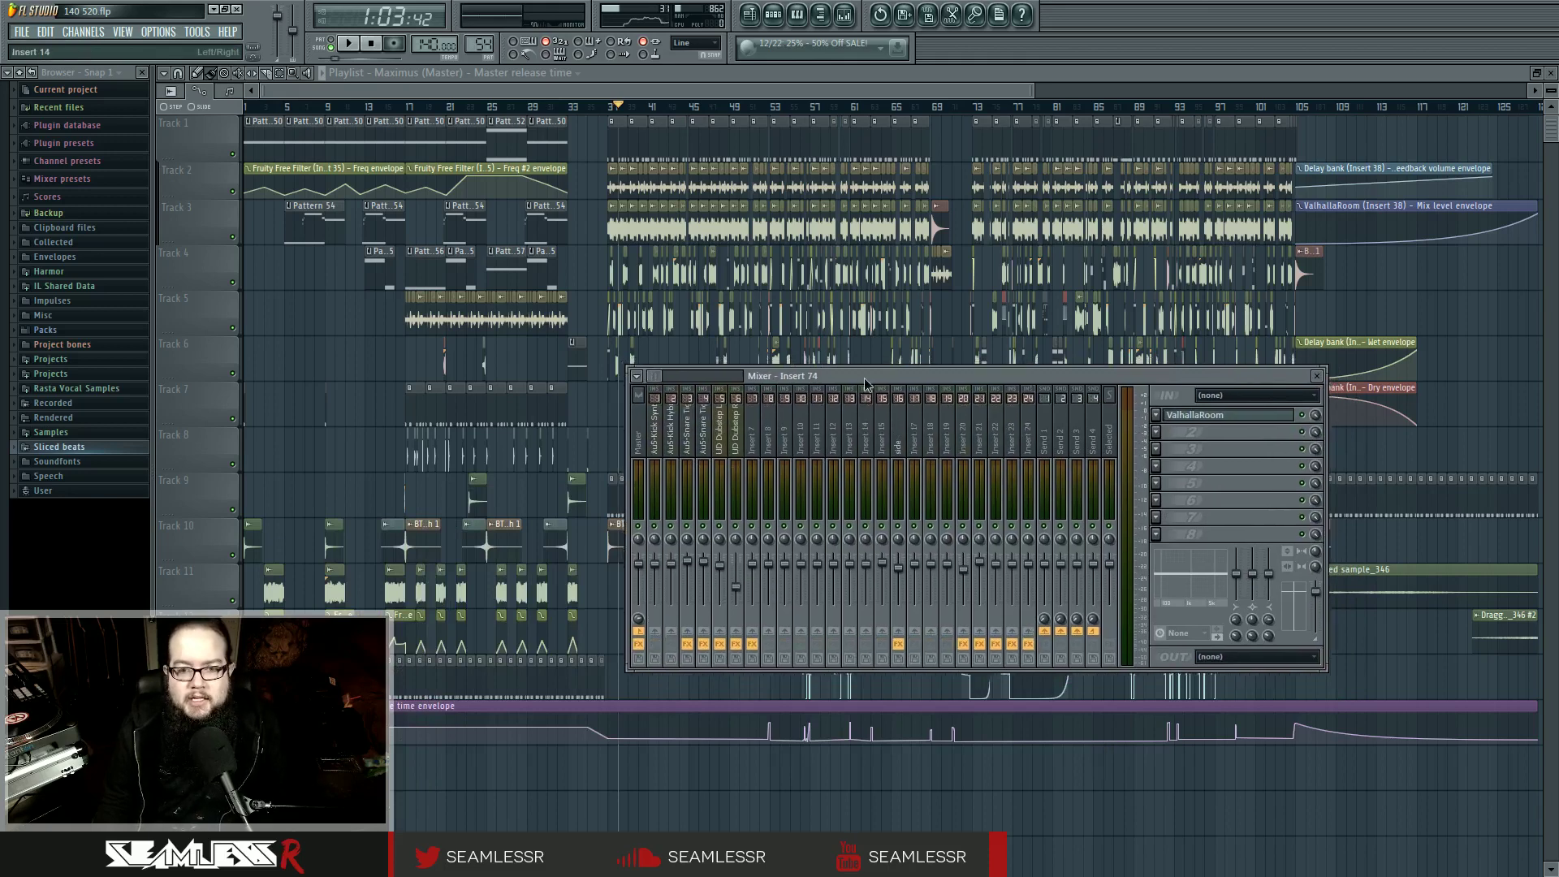
{"action": "left_click_drag", "start_coordinate": [864, 376], "coordinate": [908, 402]}
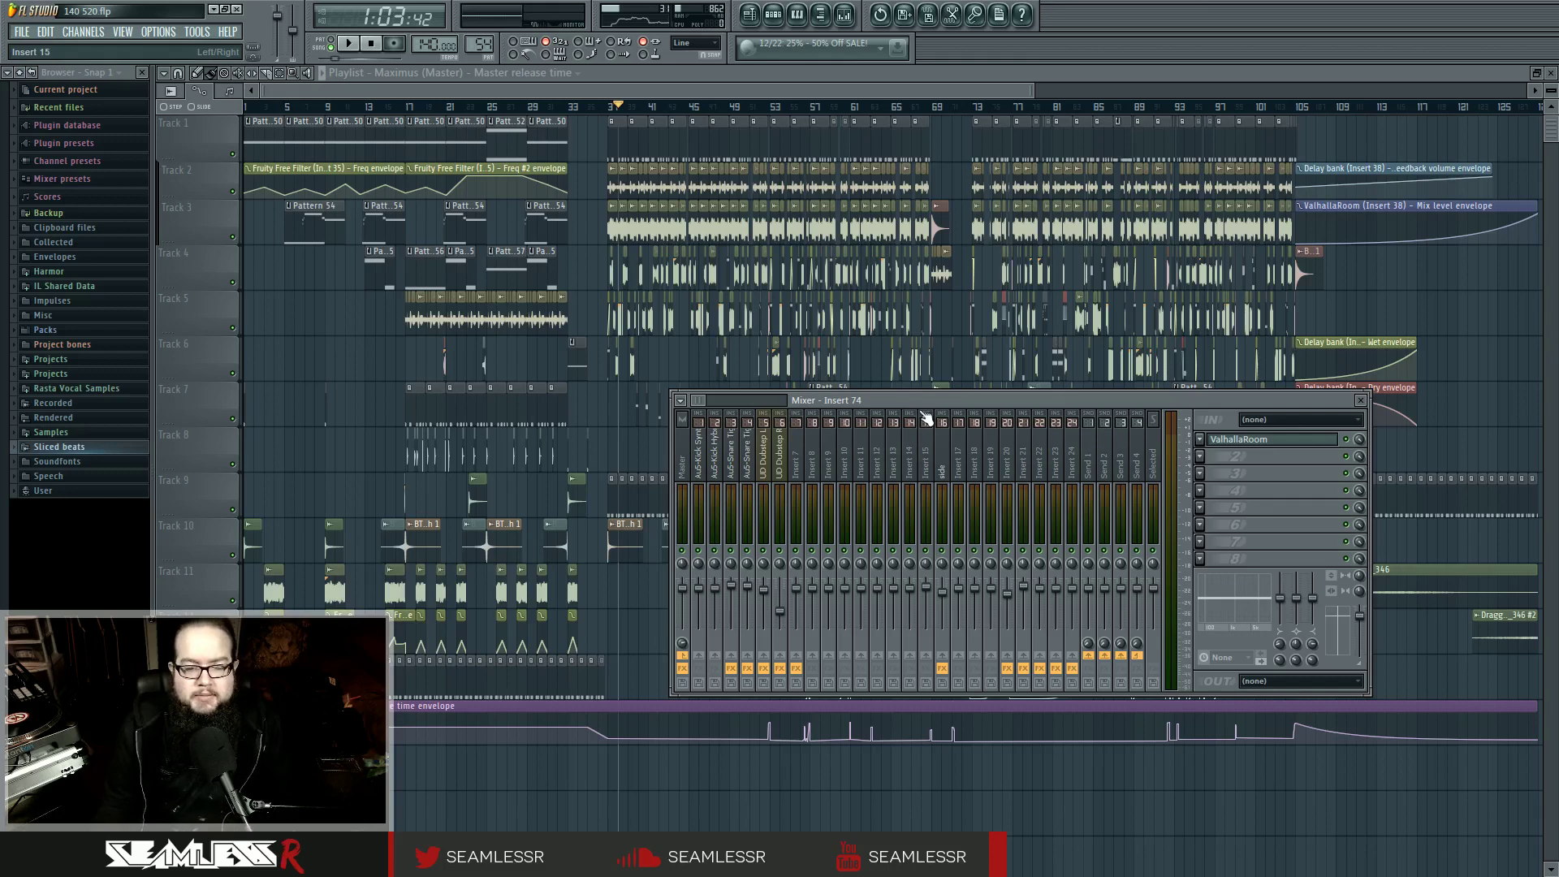
{"action": "left_click", "coordinate": [686, 461]}
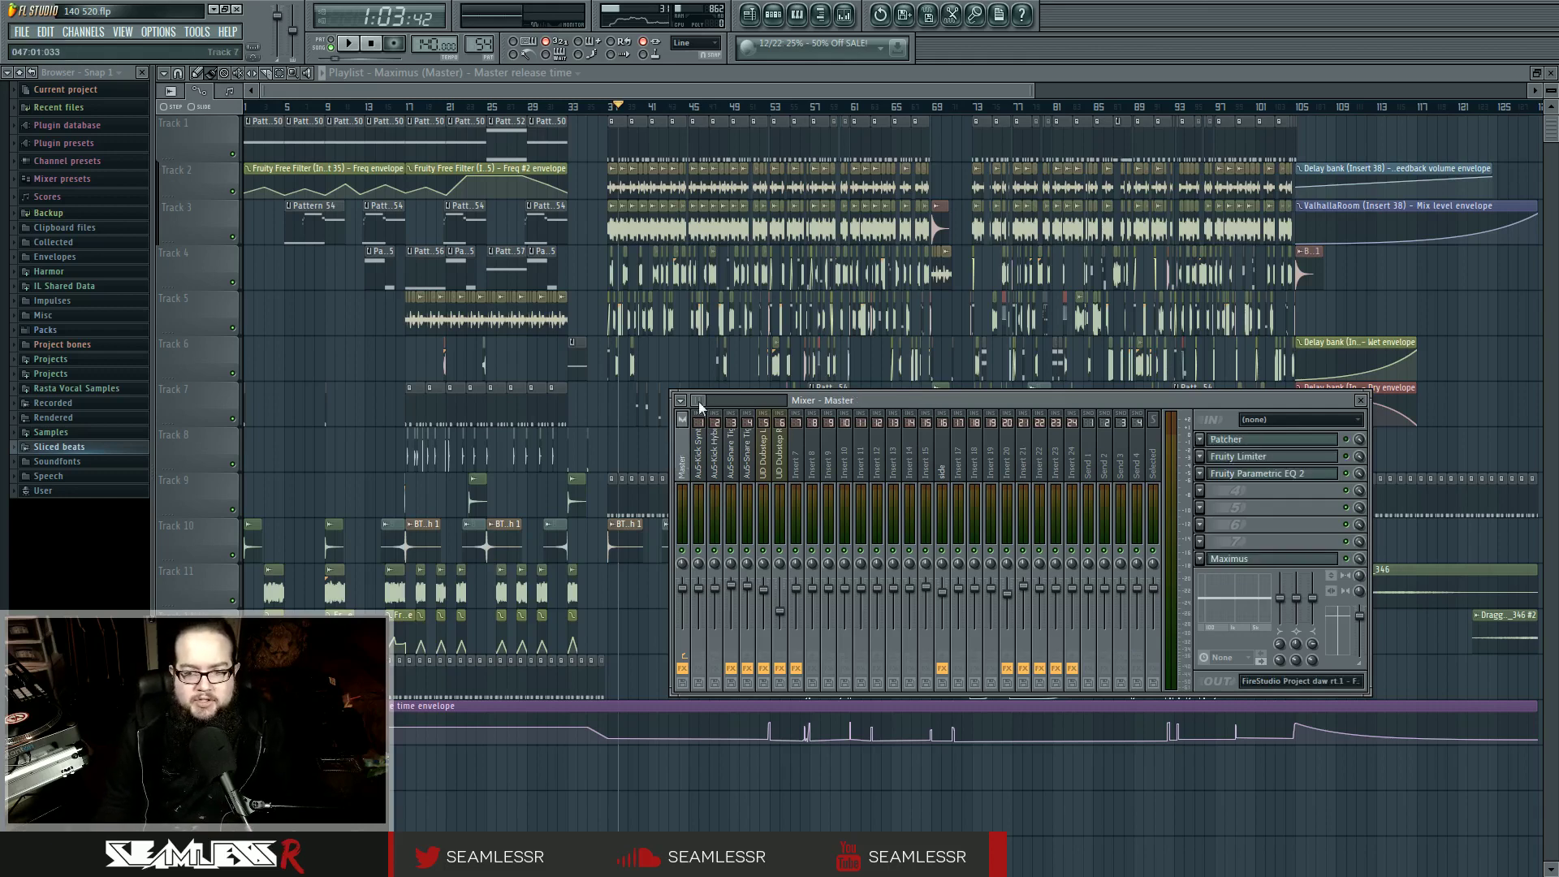
{"action": "left_click", "coordinate": [1281, 449]}
{"action": "left_click", "coordinate": [307, 169]}
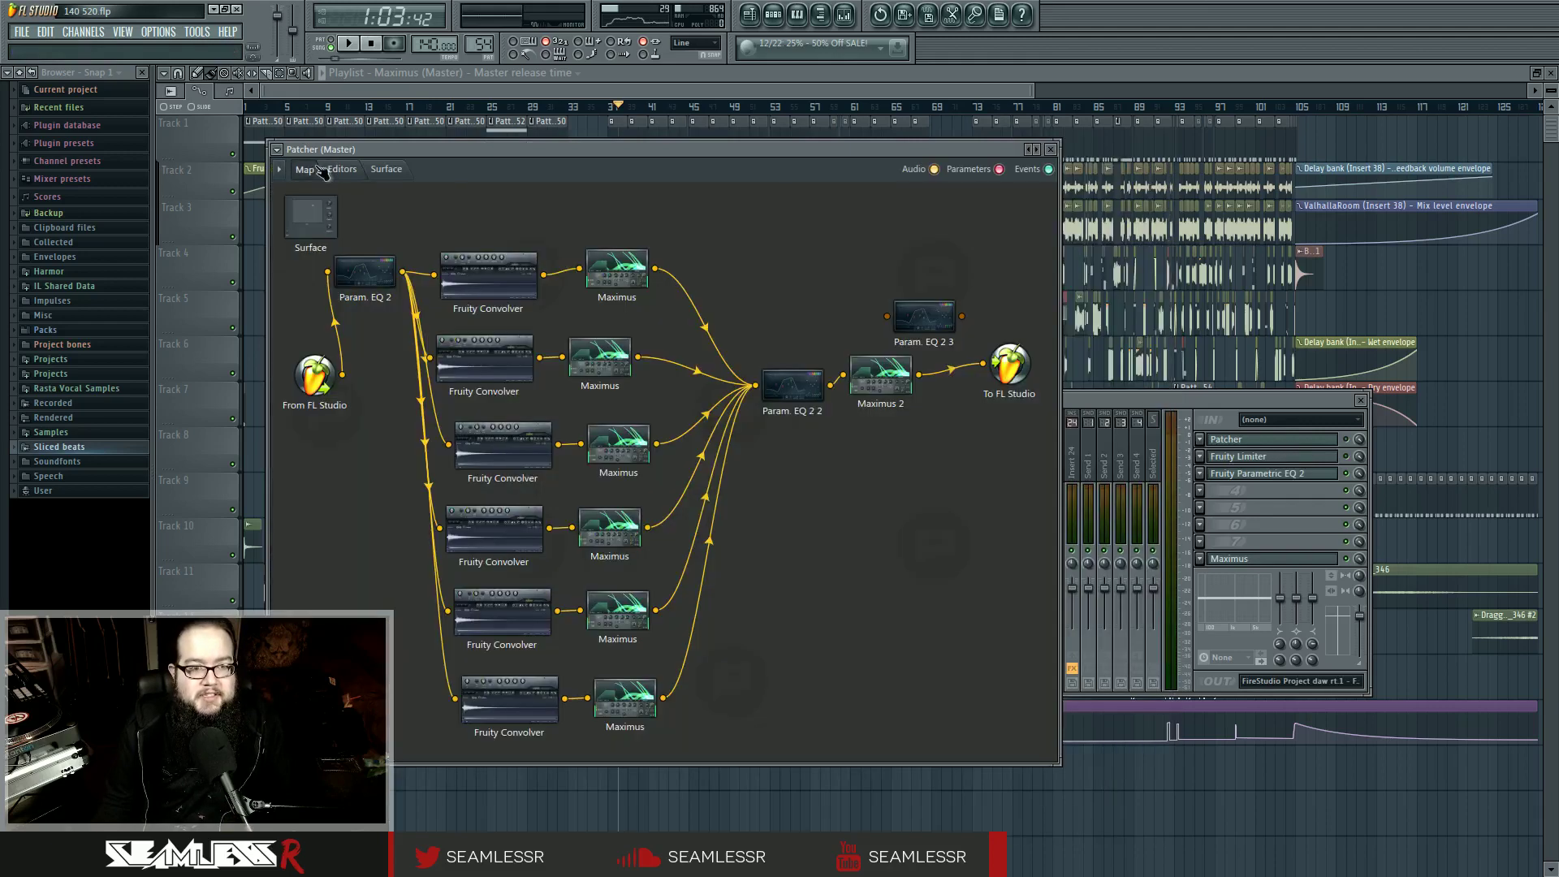
Remove Patcher and Fruity Limiter from the first two effect slots of the Master track.
{"action": "left_click", "coordinate": [1259, 447]}
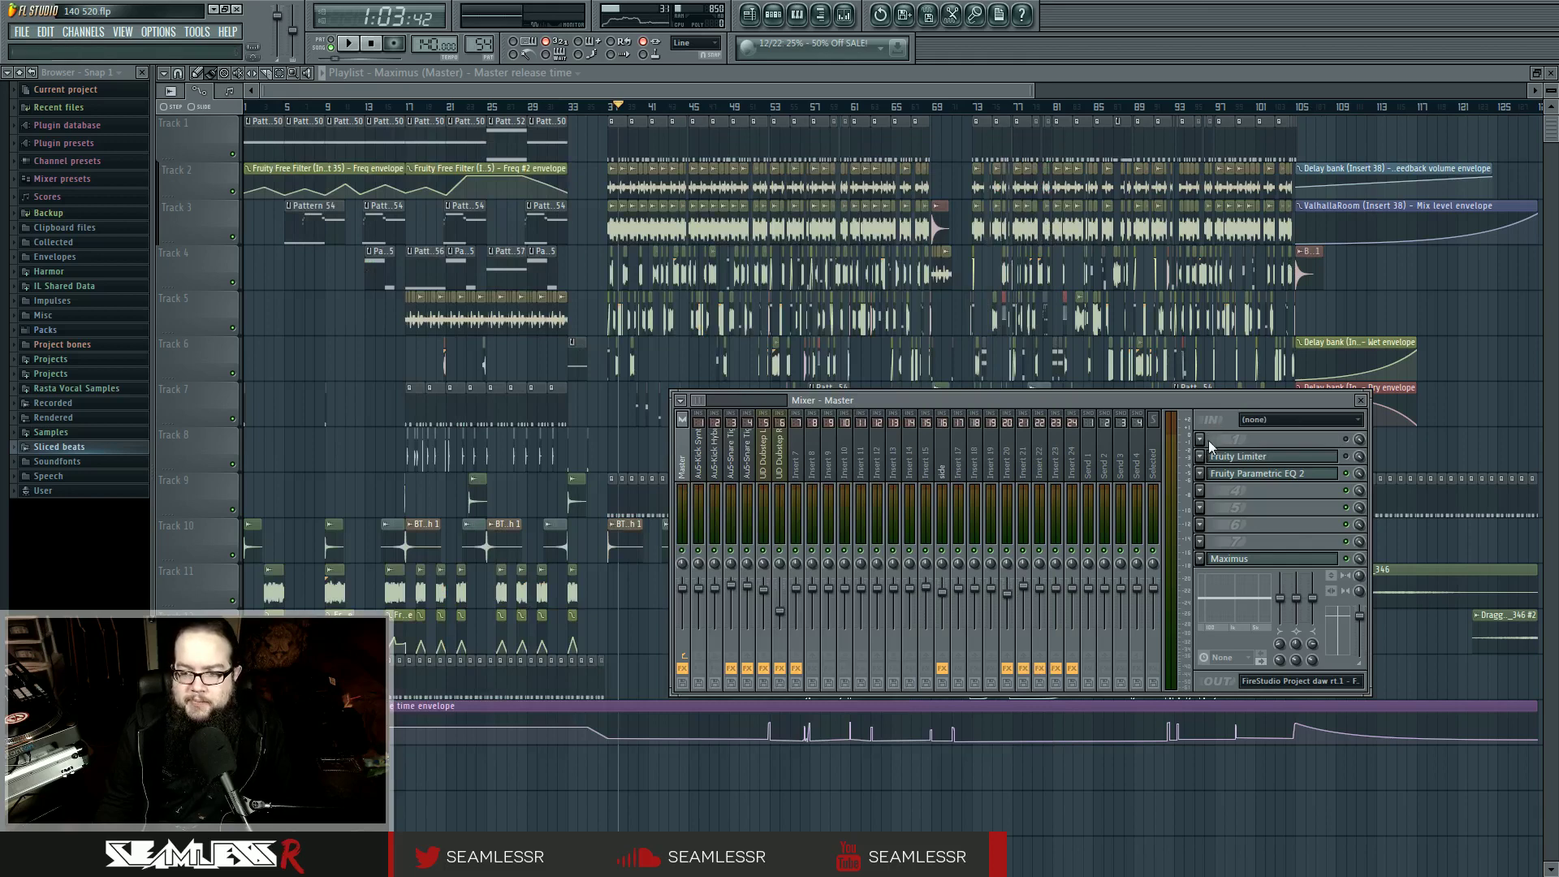
{"action": "left_click", "coordinate": [1200, 456]}
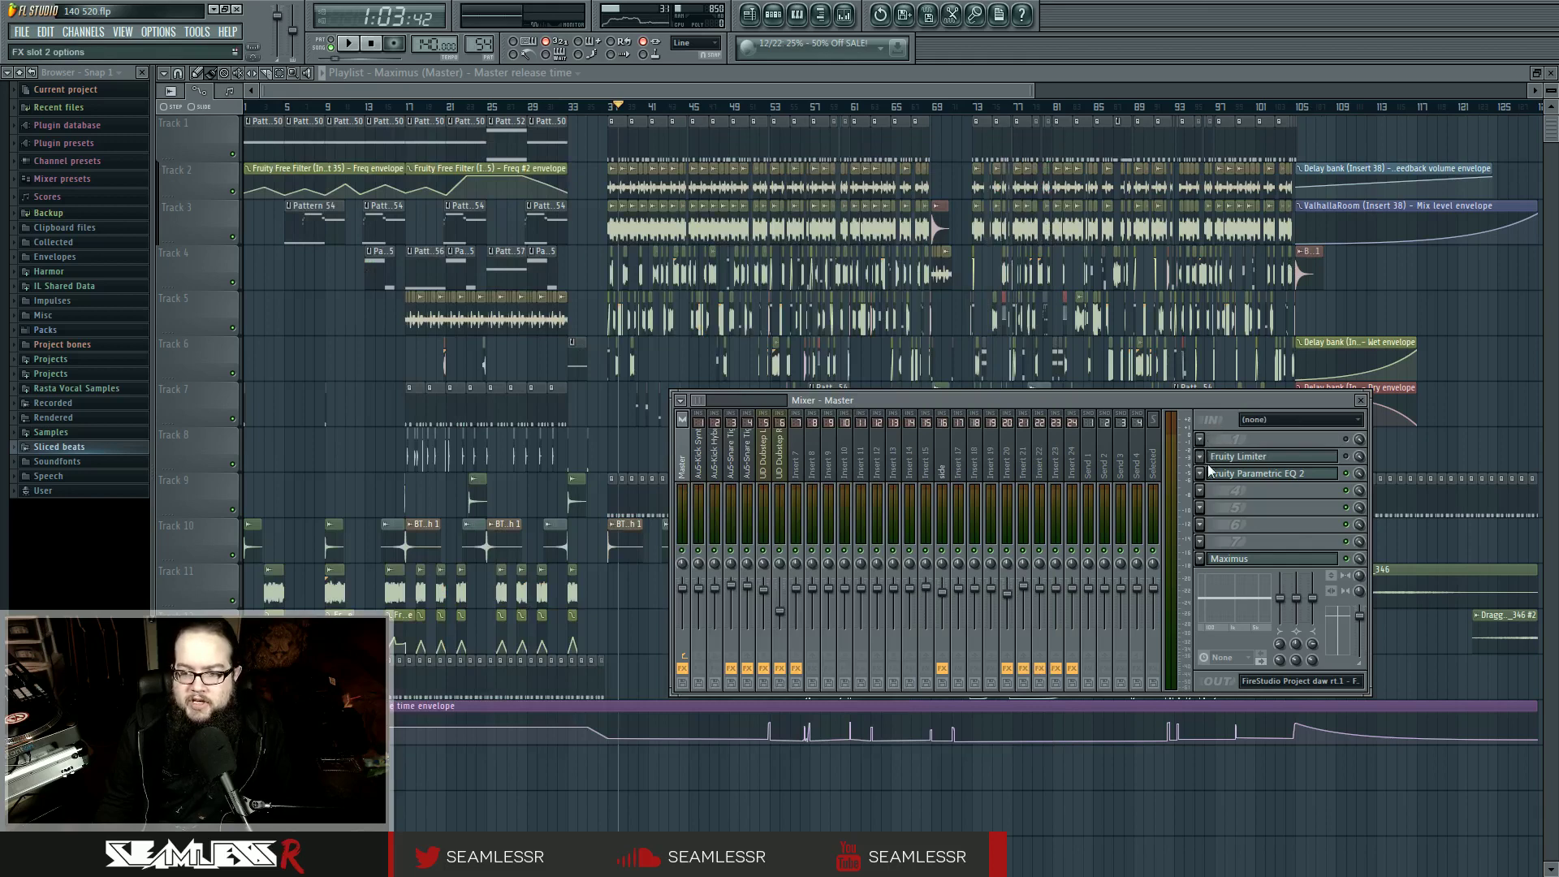
{"action": "left_click", "coordinate": [1309, 106]}
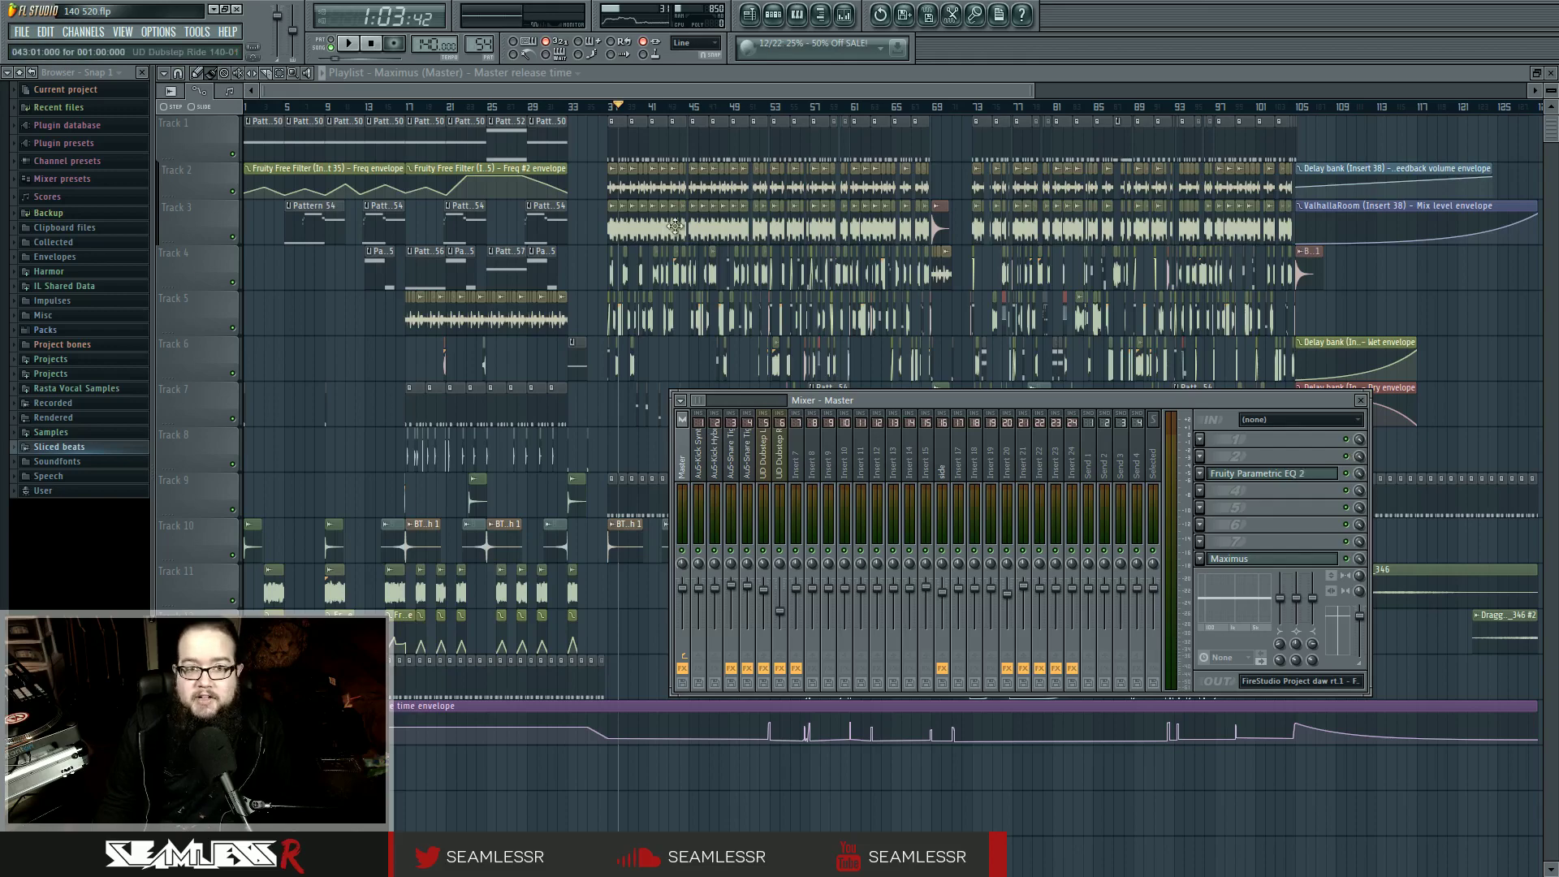
Hide the mixer and mark a four-bar playback range in the playlist from bar 37 to bar 41, leaving no clips selected.
{"action": "key", "text": "F9"}
{"action": "scroll", "coordinate": [613, 236], "scroll_direction": "up", "scroll_amount": 6}
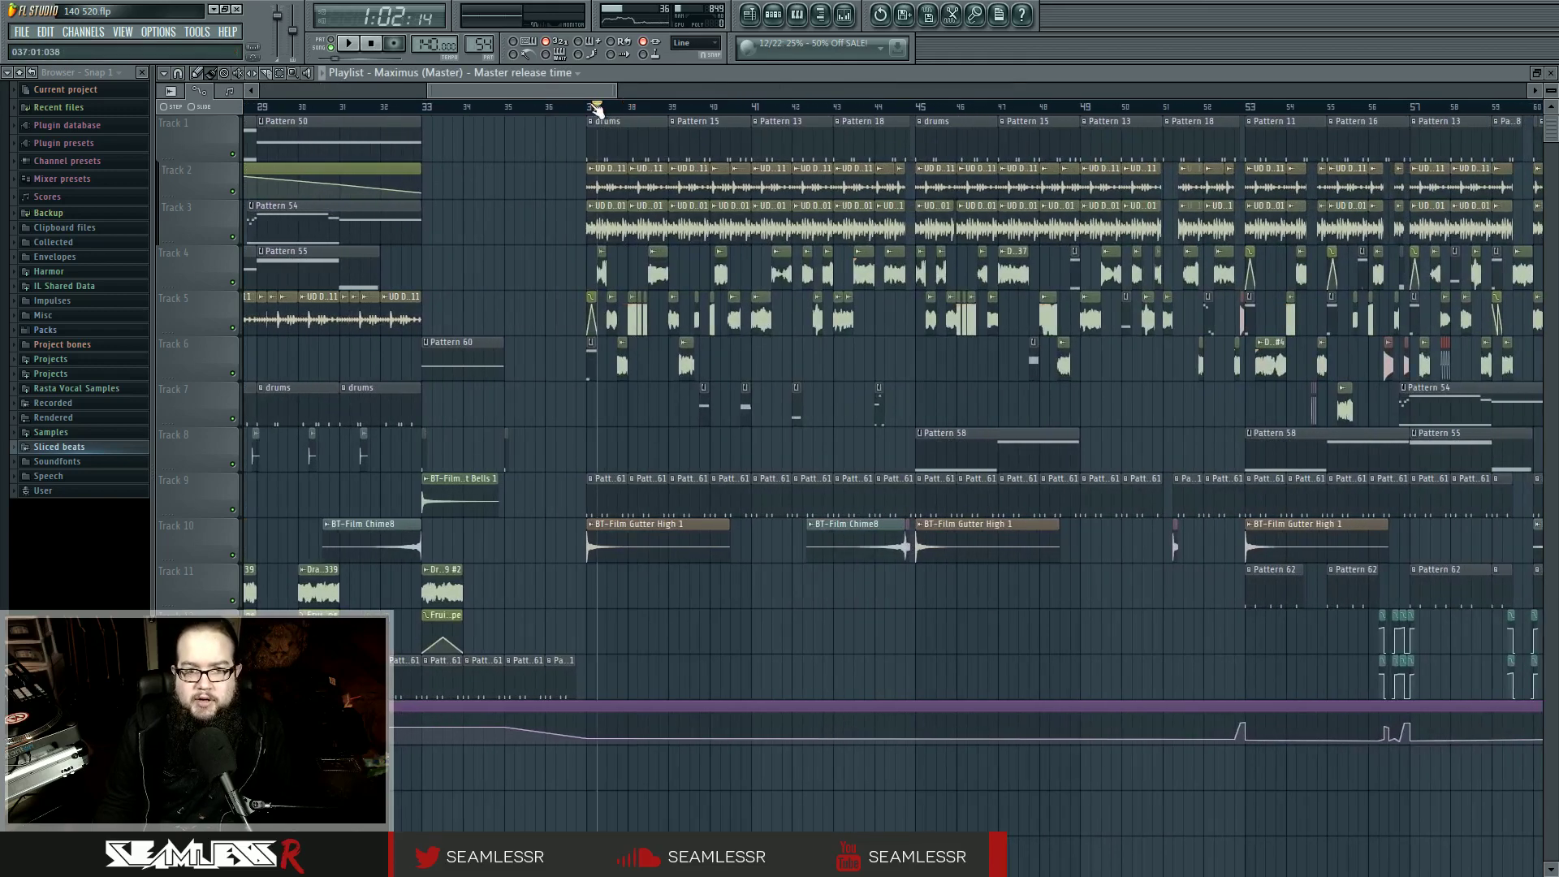
{"action": "key", "text": "space"}
{"action": "key", "text": "space"}
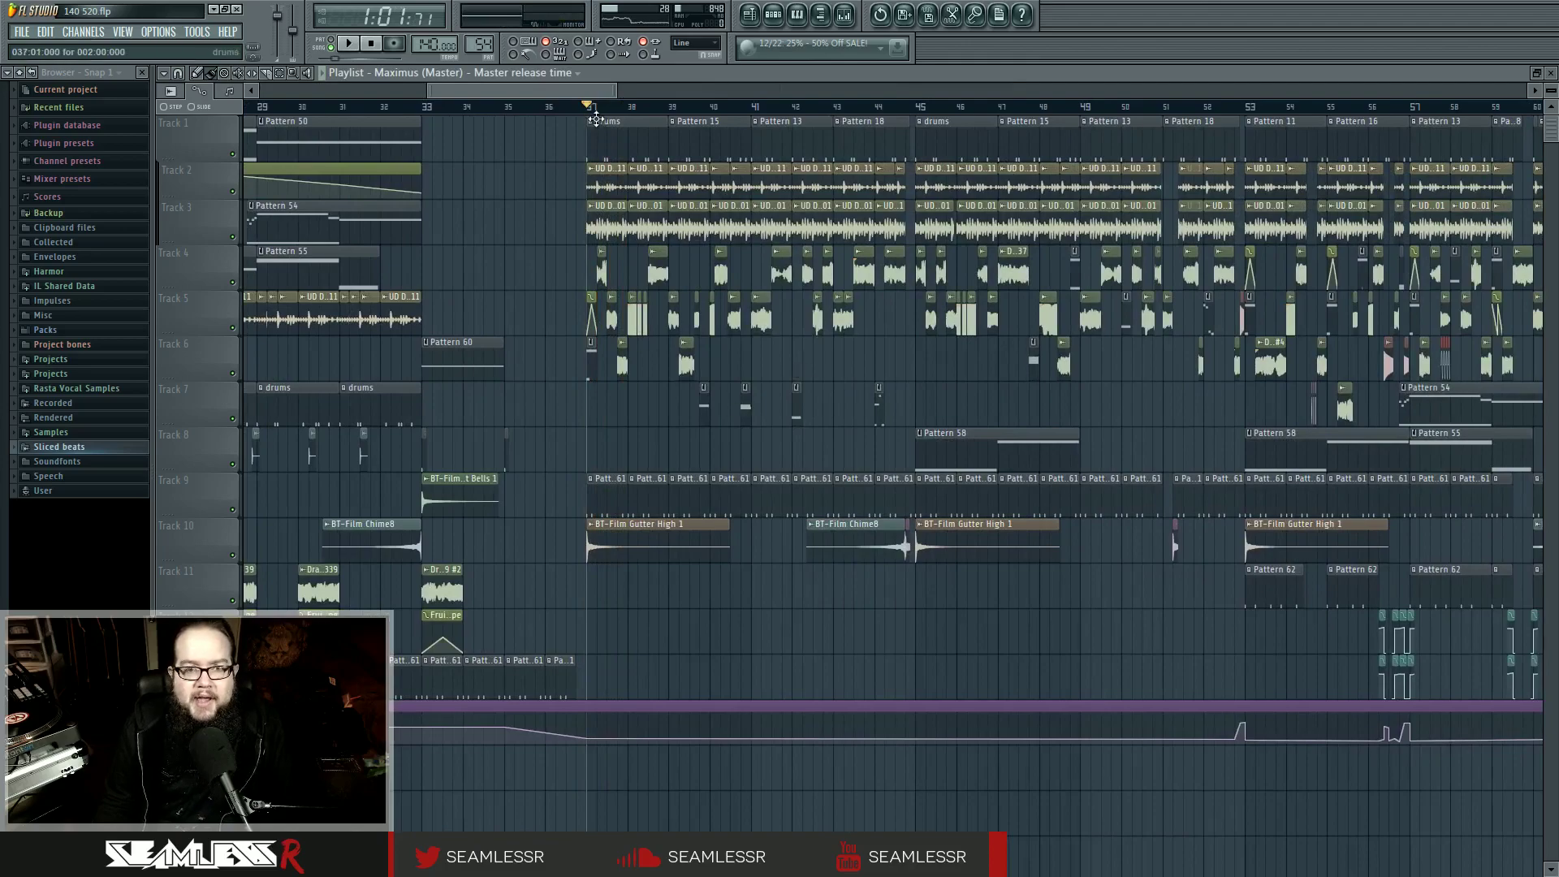
{"action": "left_click_drag", "start_coordinate": [596, 108], "coordinate": [704, 117]}
{"action": "scroll", "coordinate": [696, 318], "scroll_direction": "down", "scroll_amount": 7}
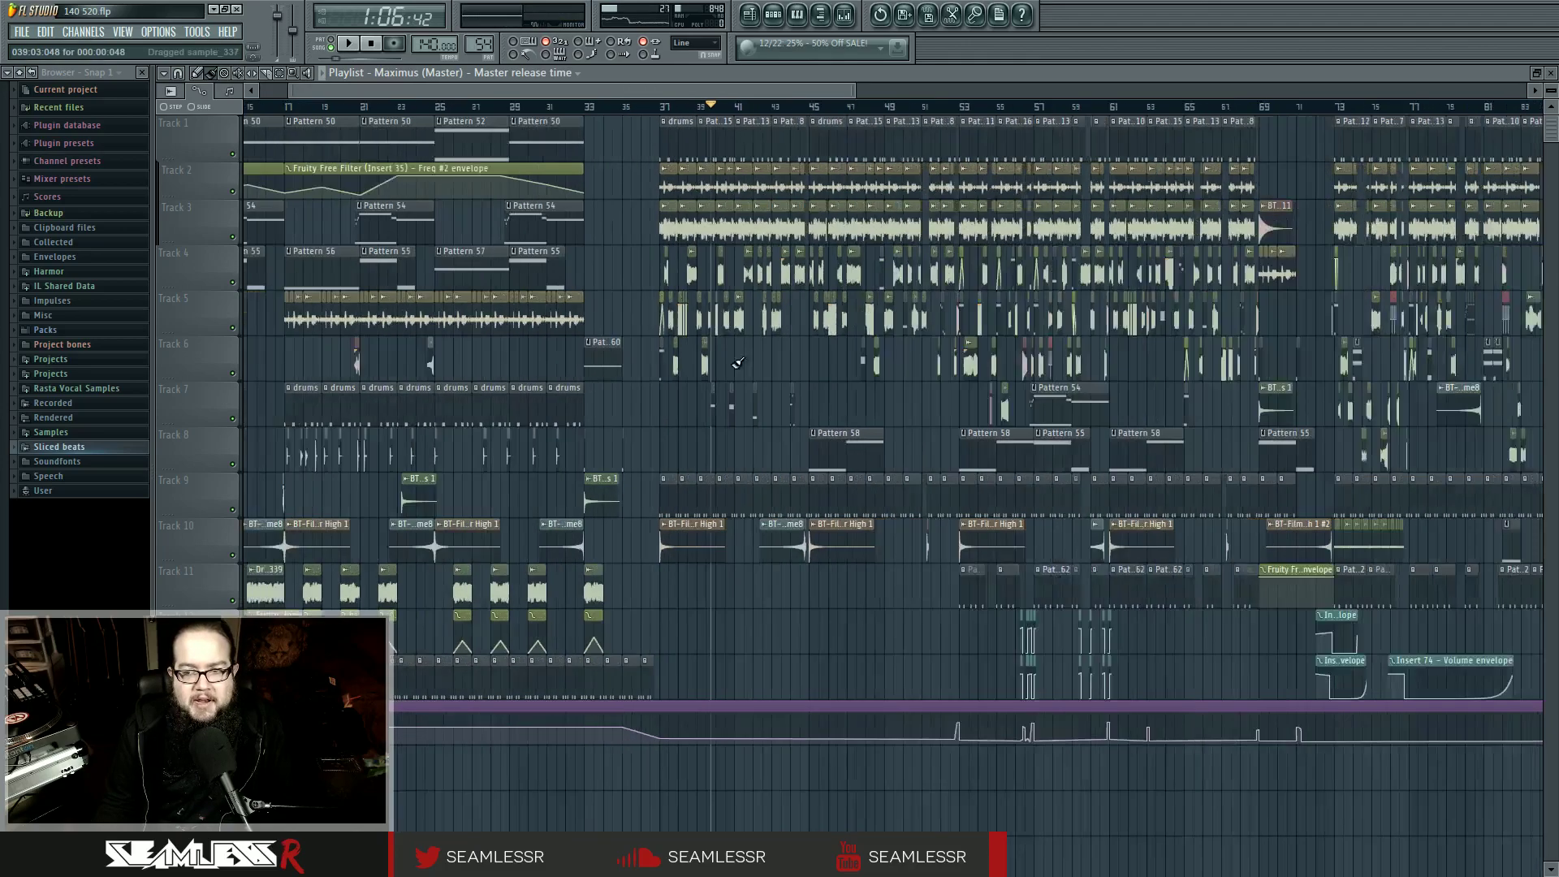
{"action": "scroll", "coordinate": [674, 342], "scroll_direction": "right", "scroll_amount": 8}
{"action": "scroll", "coordinate": [659, 348], "scroll_direction": "up", "scroll_amount": 9}
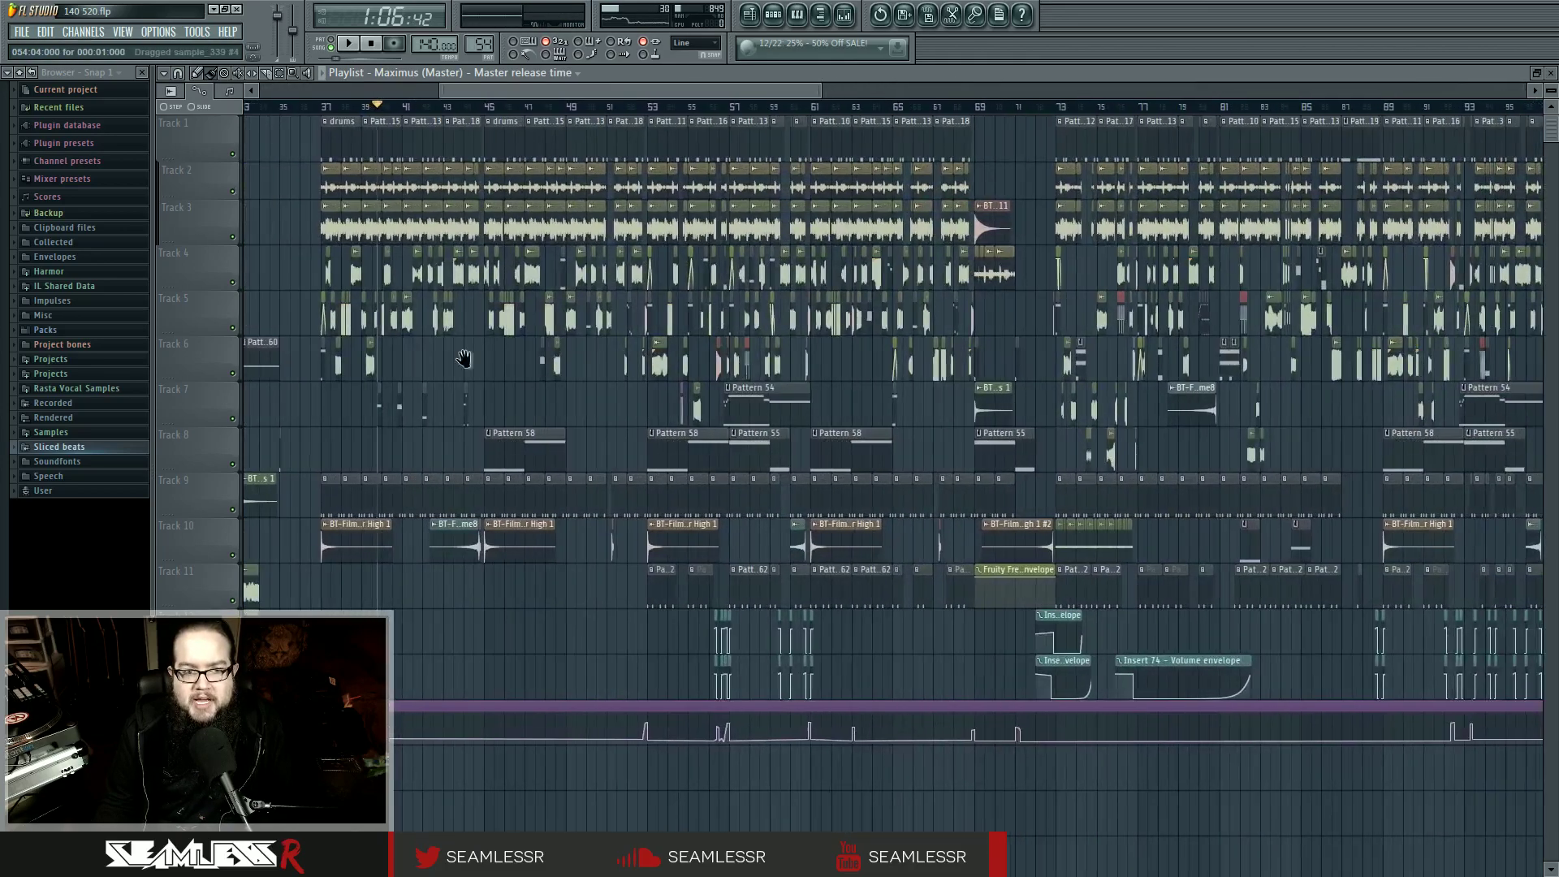
{"action": "scroll", "coordinate": [756, 407], "scroll_direction": "right", "scroll_amount": 3}
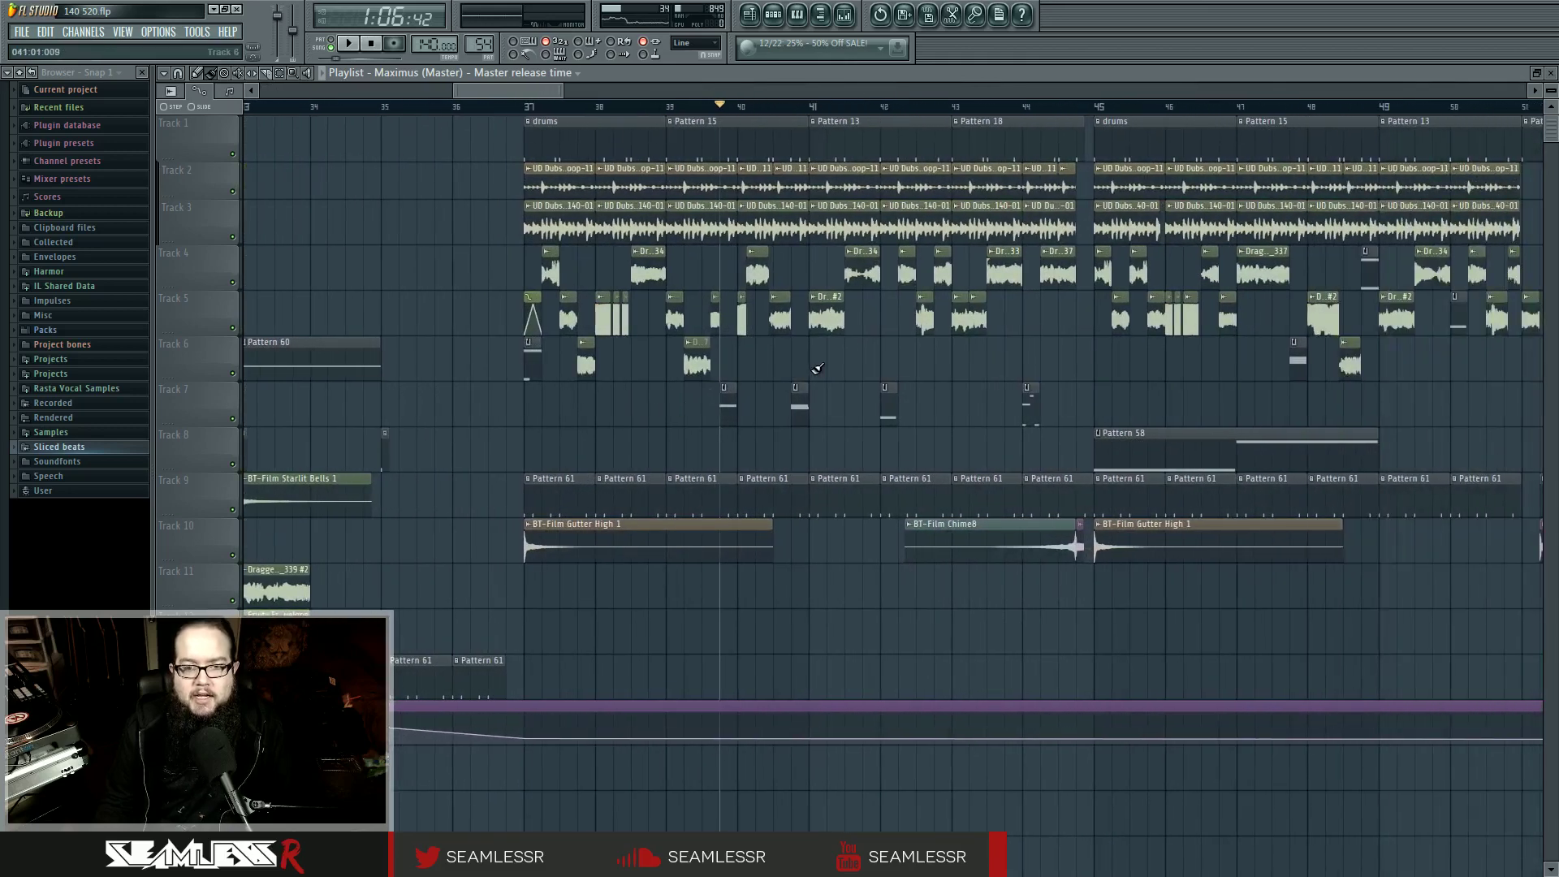
{"action": "left_click_drag", "start_coordinate": [524, 107], "coordinate": [808, 114]}
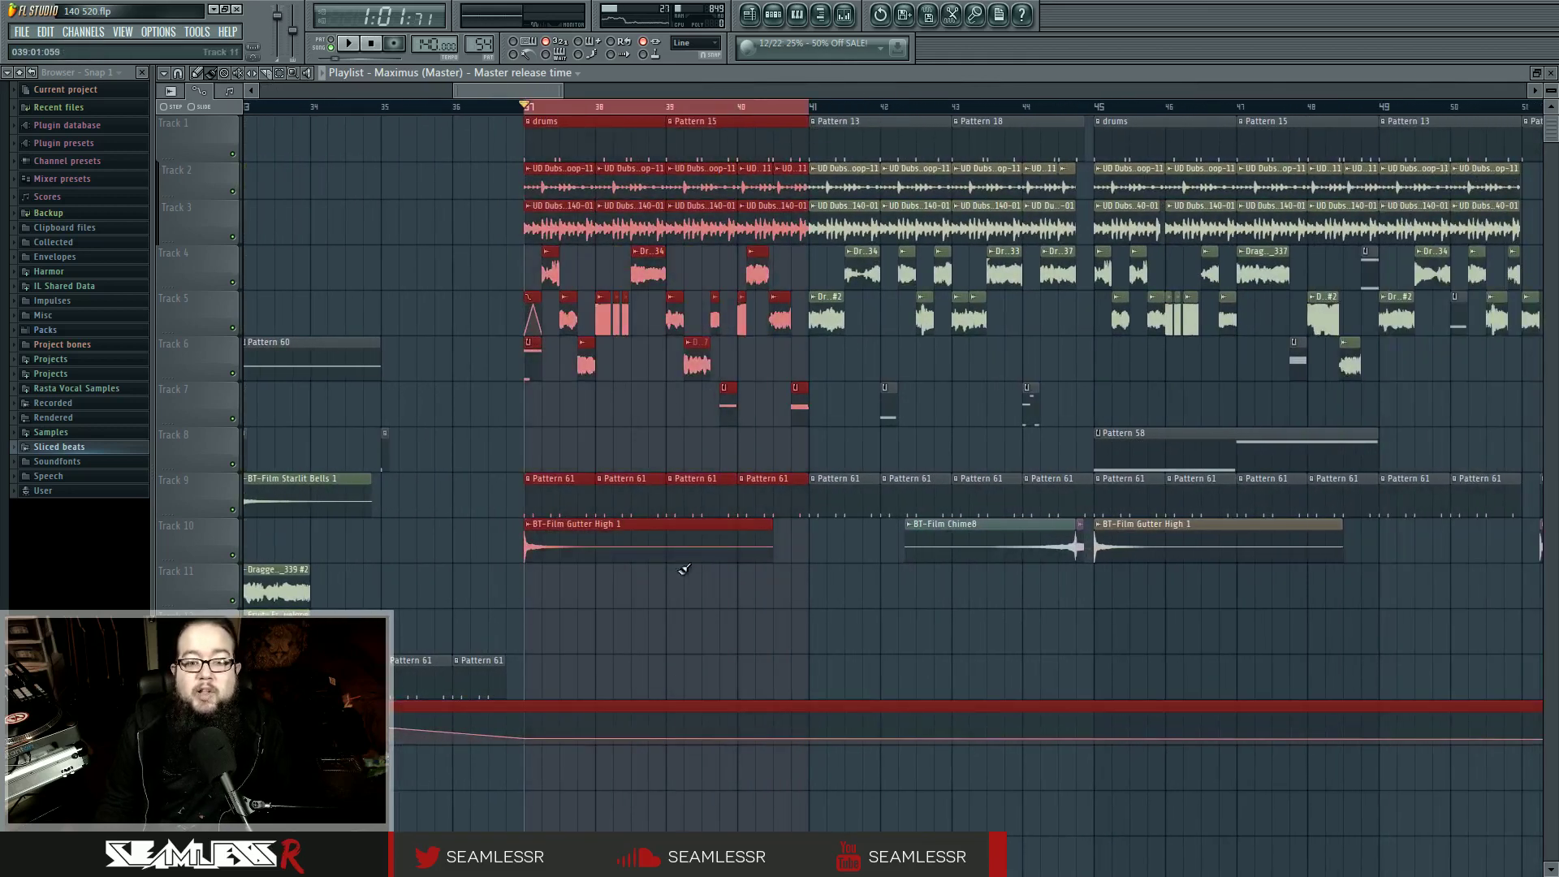
{"action": "left_click", "coordinate": [707, 591], "text": "ctrl"}
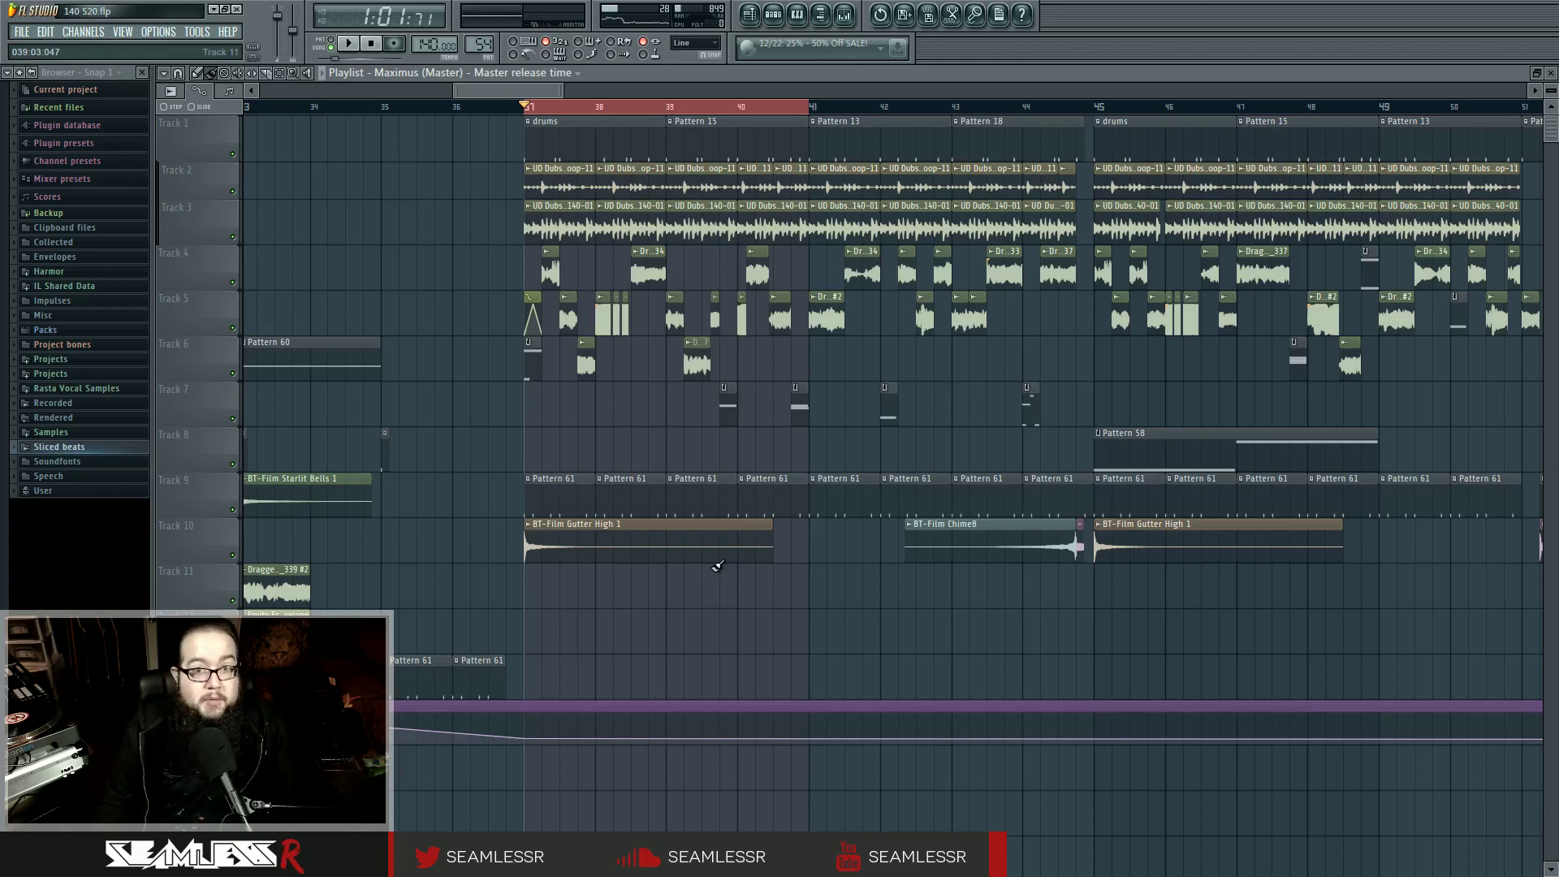
Reopen the mixer and move the Master's Fruity Parametric EQ 2 to slot 6 and Maximus to slot 7.
{"action": "left_click", "coordinate": [845, 13]}
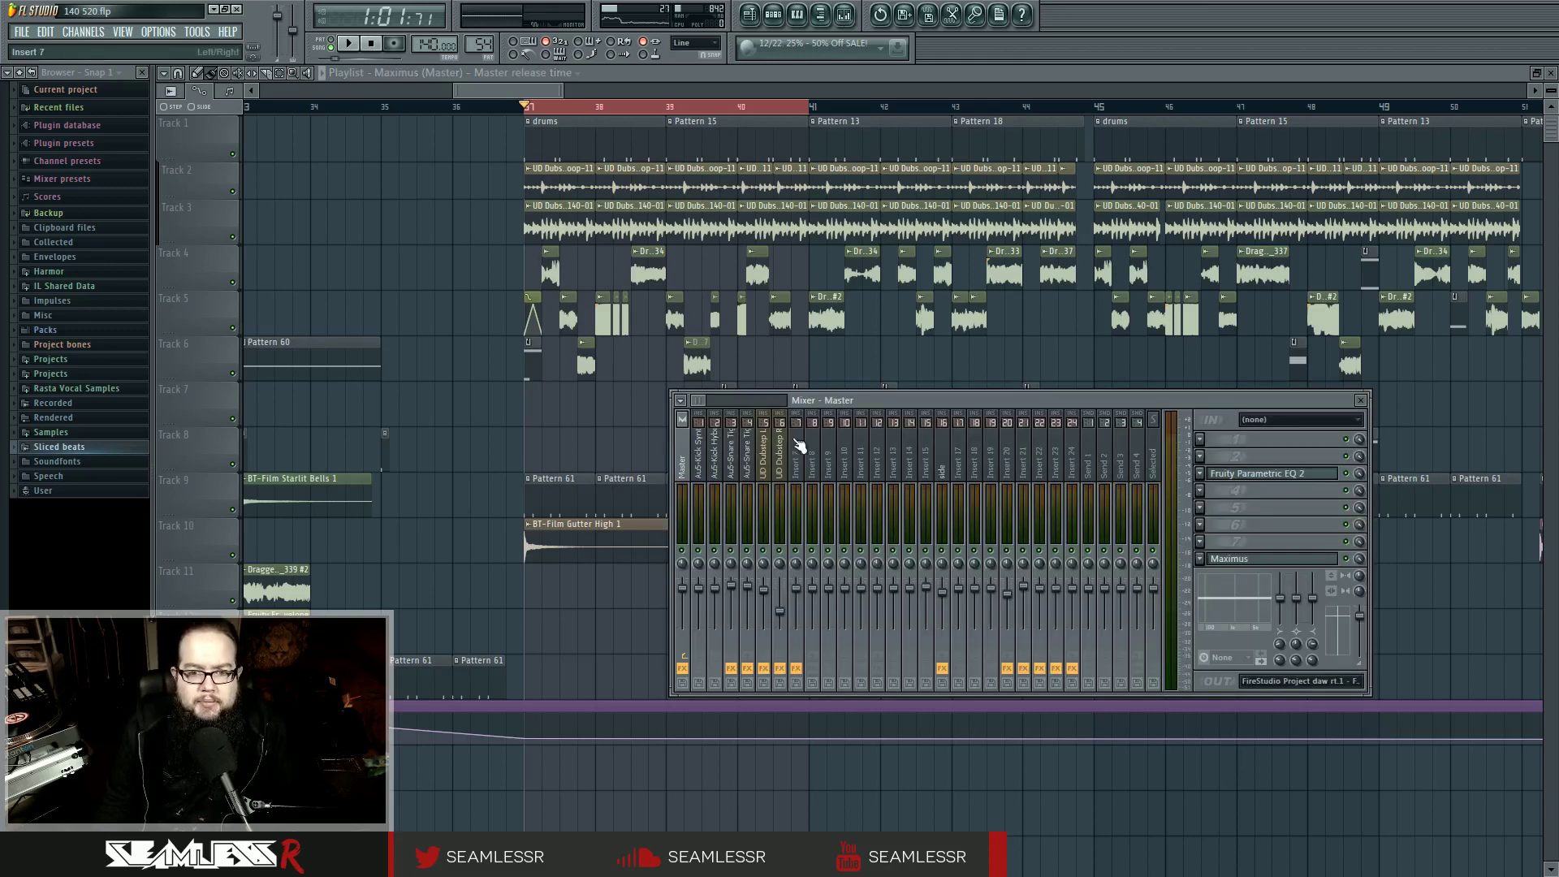
{"action": "left_click_drag", "start_coordinate": [851, 398], "coordinate": [787, 393]}
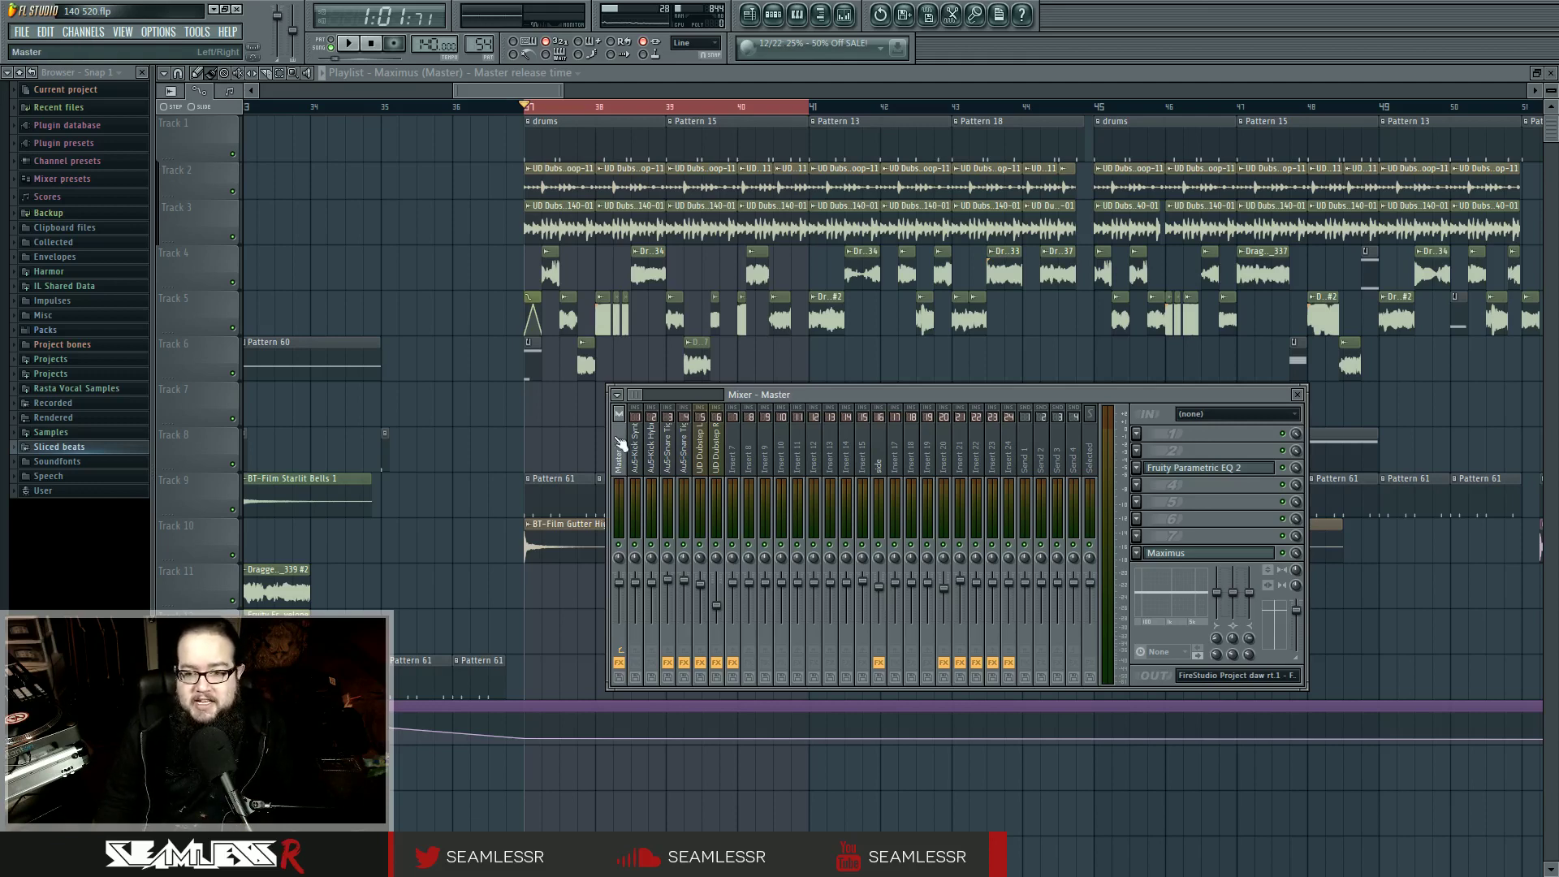
{"action": "left_click", "coordinate": [1183, 553]}
{"action": "left_click", "coordinate": [1182, 553]}
{"action": "left_click_drag", "start_coordinate": [1205, 475], "coordinate": [1207, 545]}
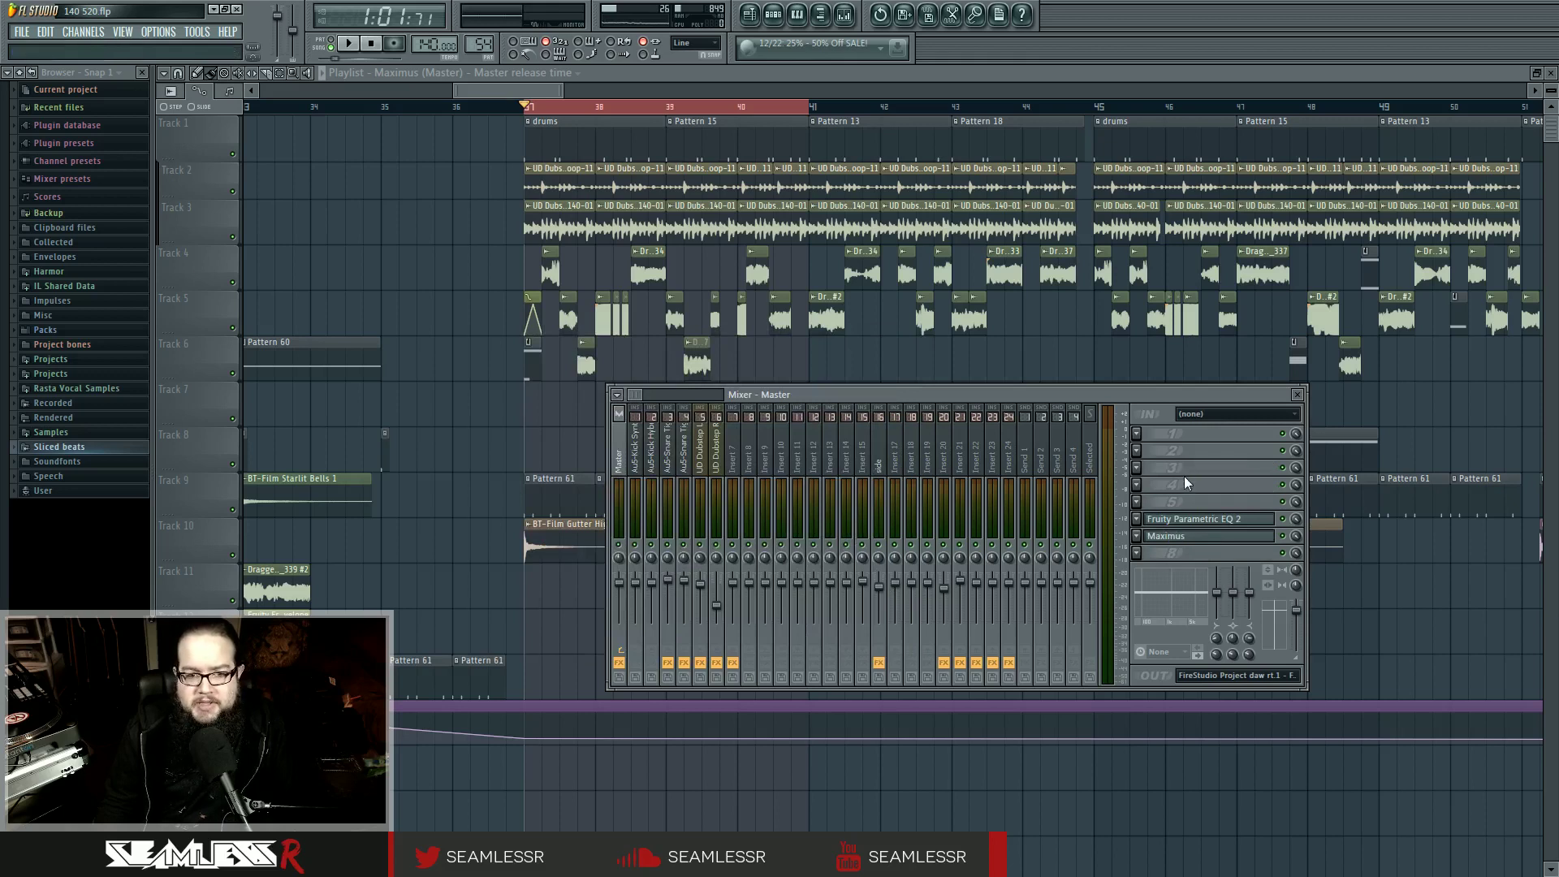
{"action": "mouse_move", "coordinate": [827, 398]}
{"action": "left_mouse_down"}
{"action": "mouse_move", "coordinate": [865, 389]}
{"action": "mouse_move", "coordinate": [852, 399]}
{"action": "left_mouse_up"}
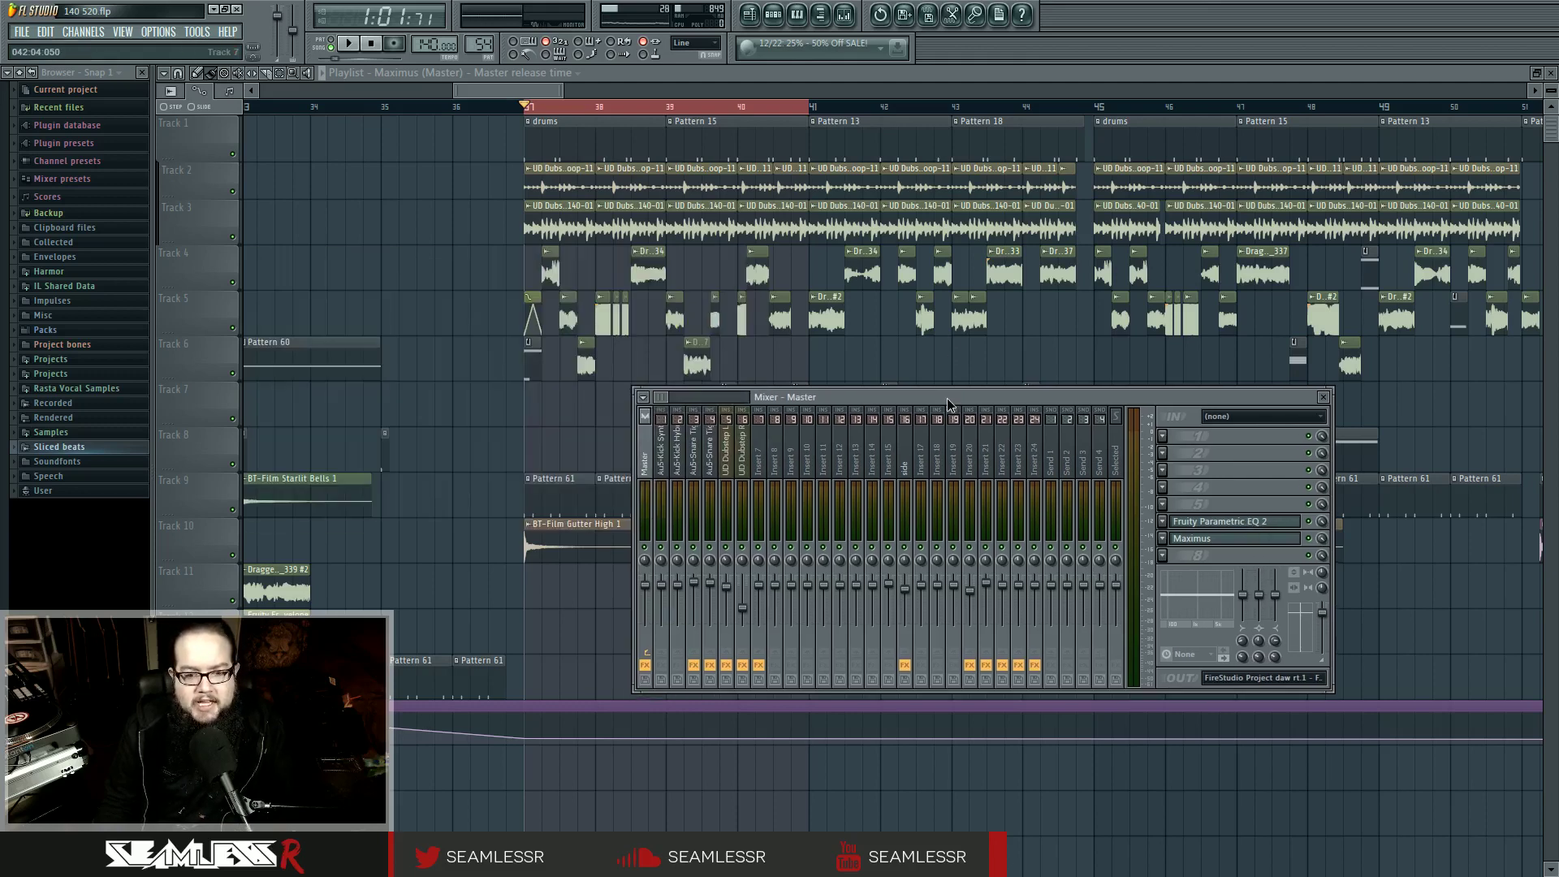
{"action": "left_click_drag", "start_coordinate": [947, 398], "coordinate": [984, 401]}
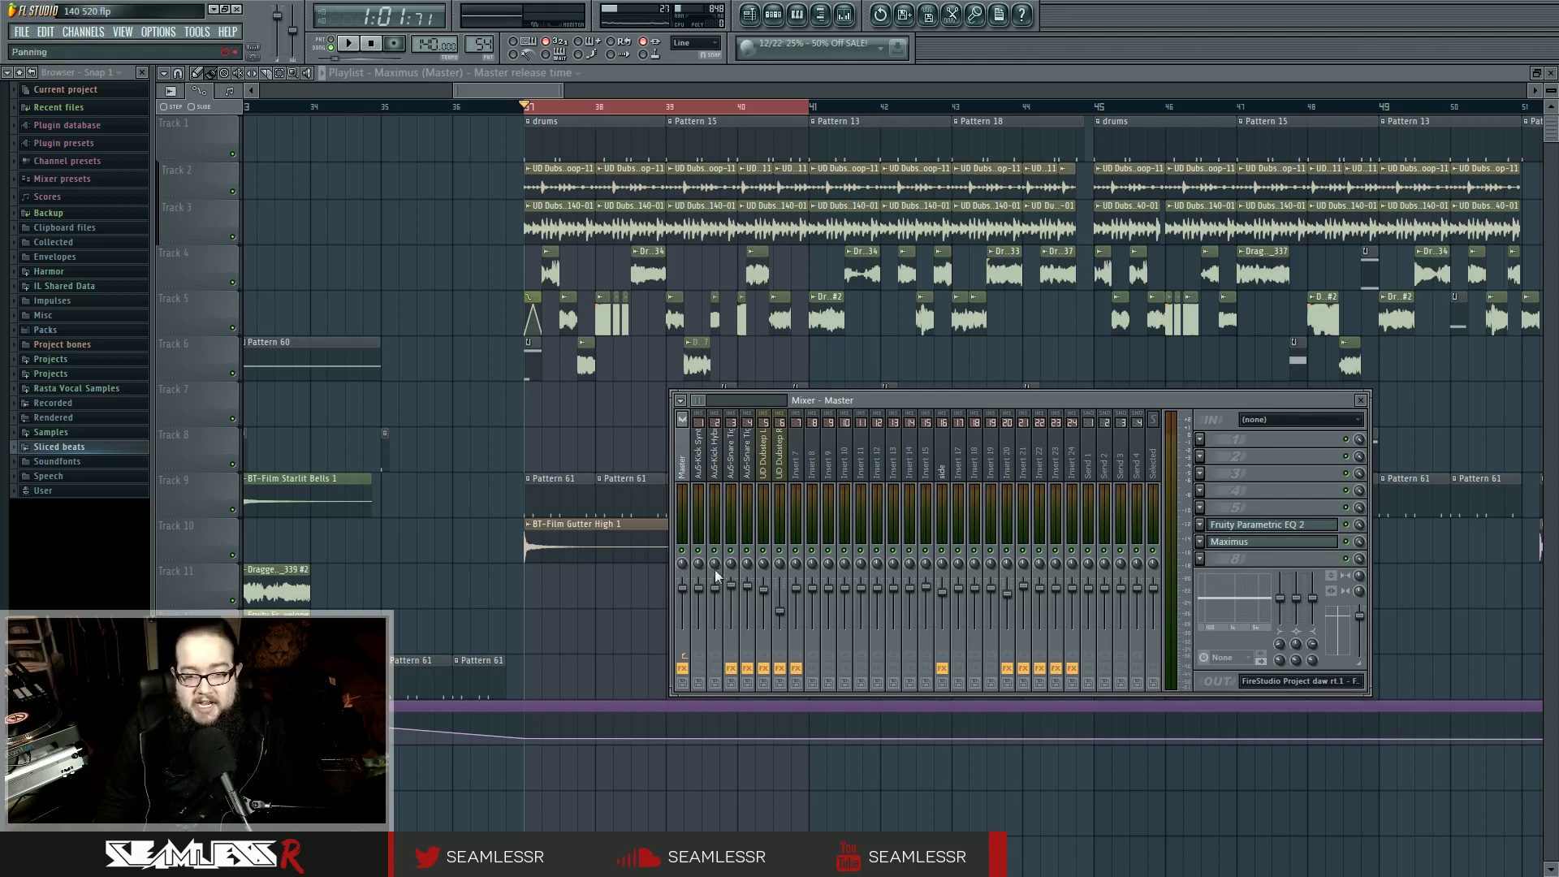
Audition the loop with the Master effects bypassed and the master fader lowered to about -3.3 dB, and restore both settings.
{"action": "left_click", "coordinate": [682, 668]}
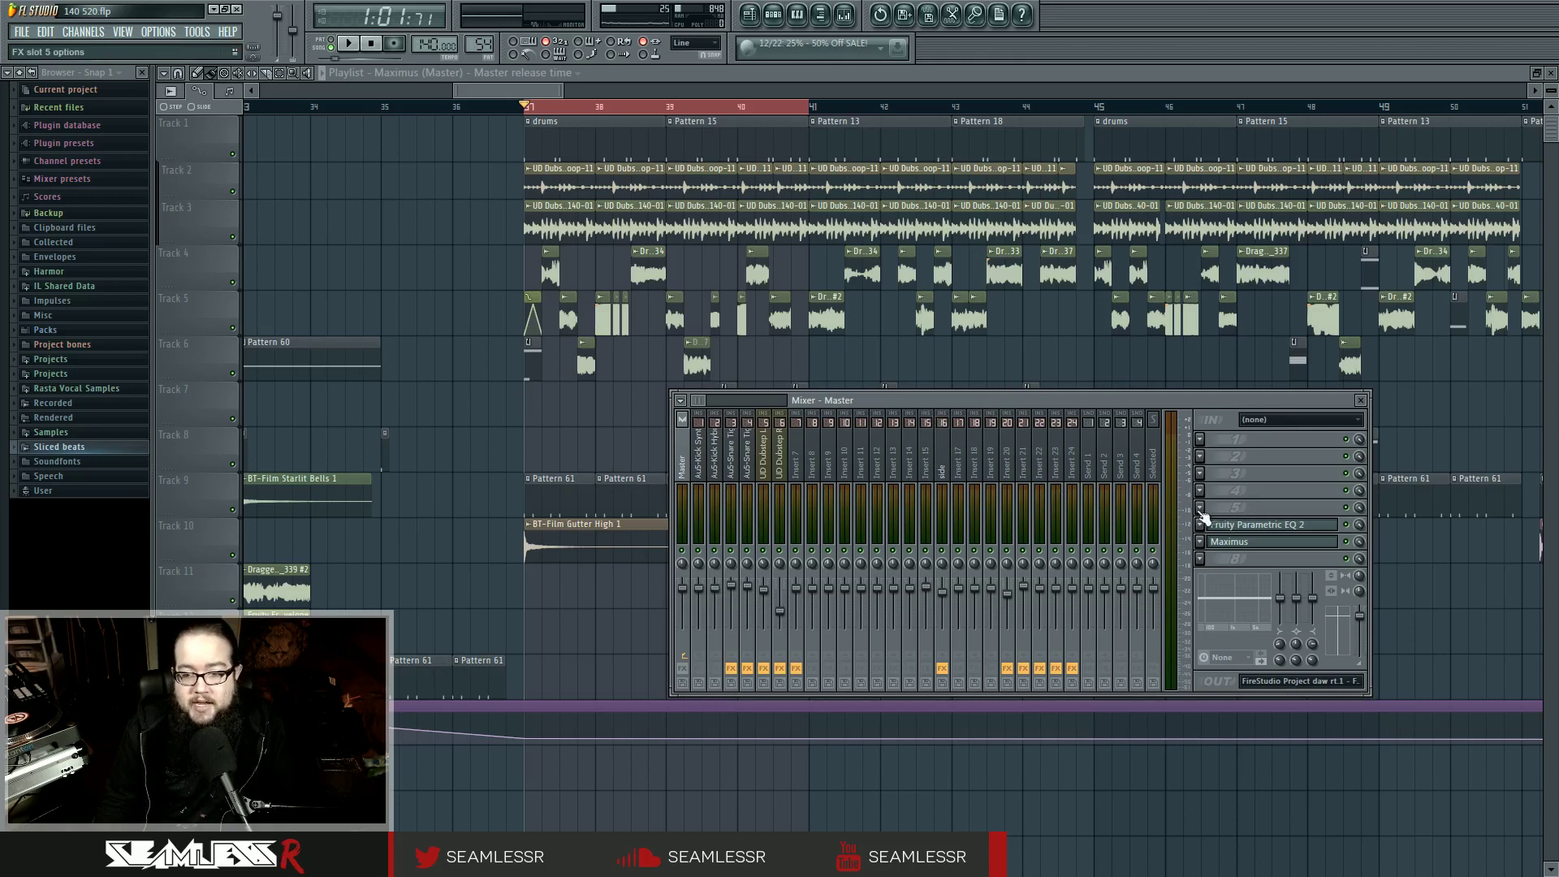
{"action": "key", "text": "space"}
{"action": "left_click_drag", "start_coordinate": [685, 593], "coordinate": [684, 594]}
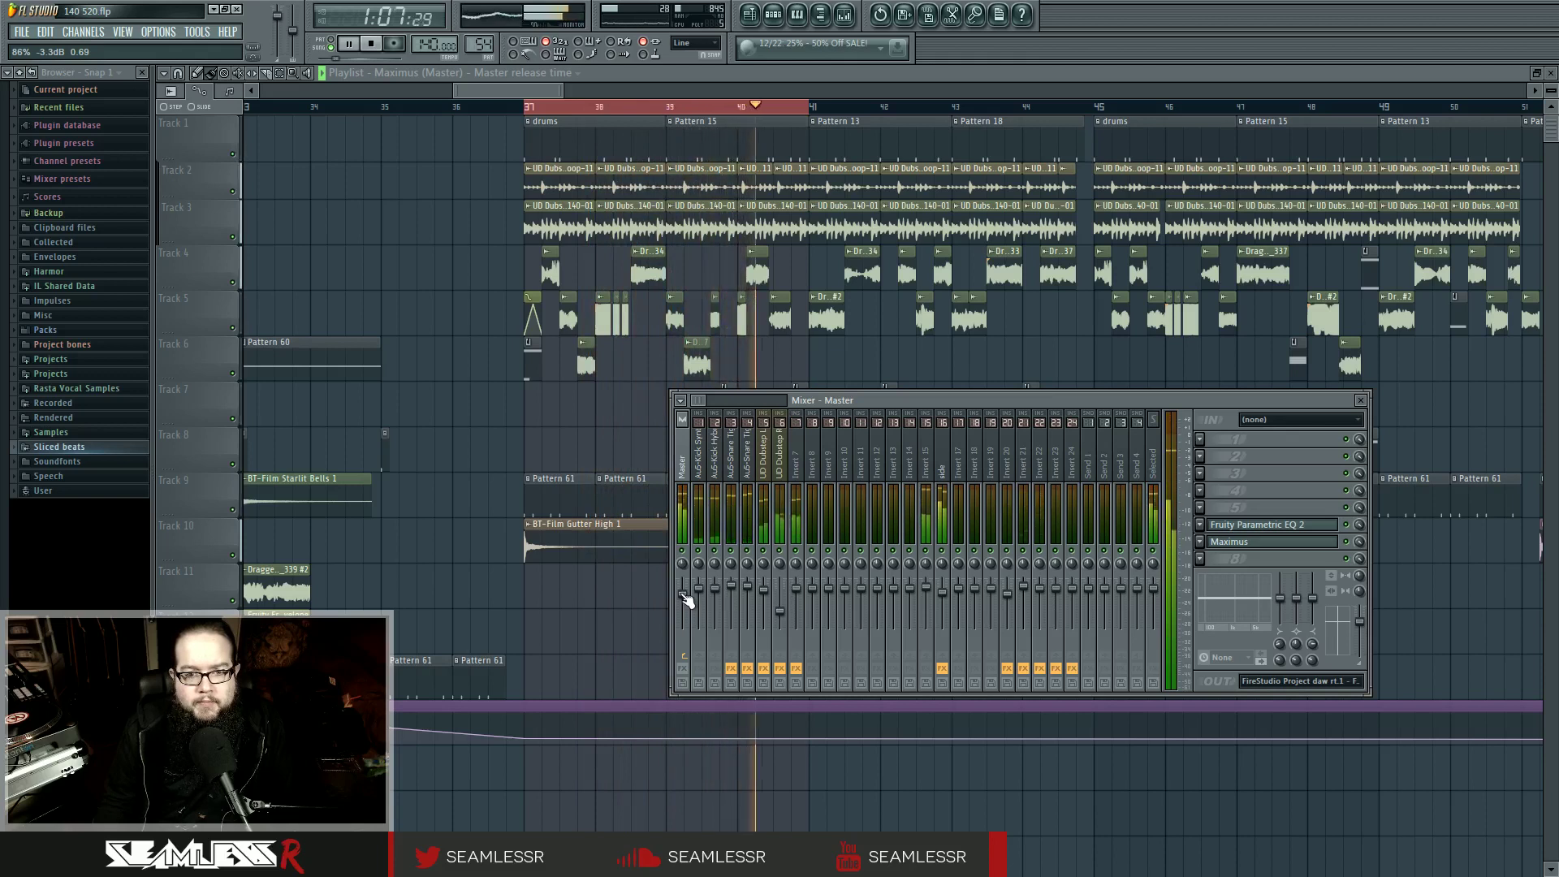
{"action": "key", "text": "space"}
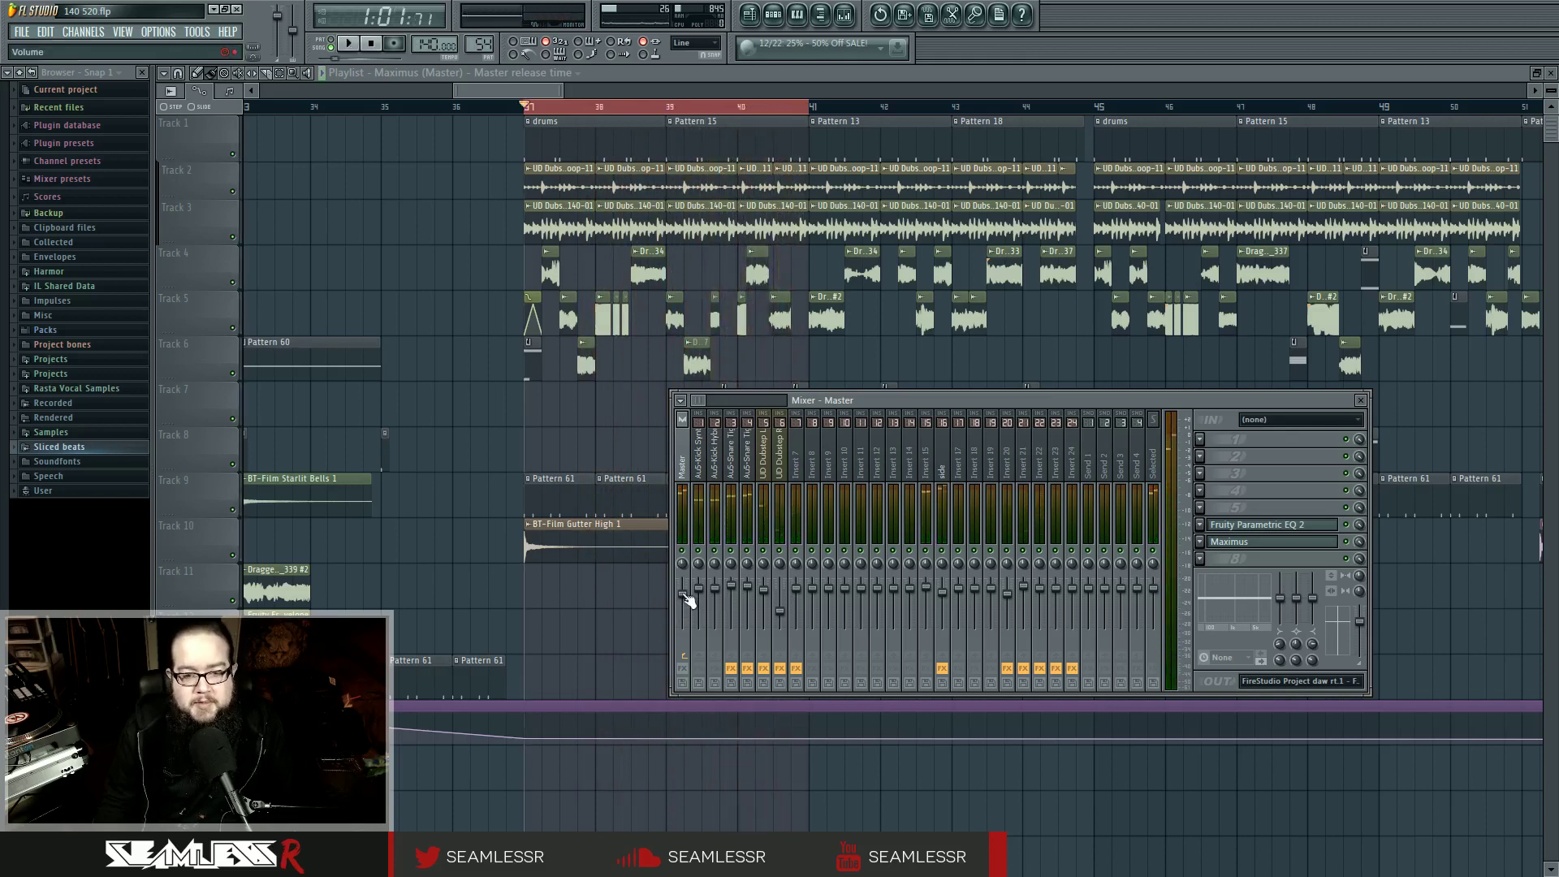
{"action": "left_click_drag", "start_coordinate": [683, 596], "coordinate": [684, 589]}
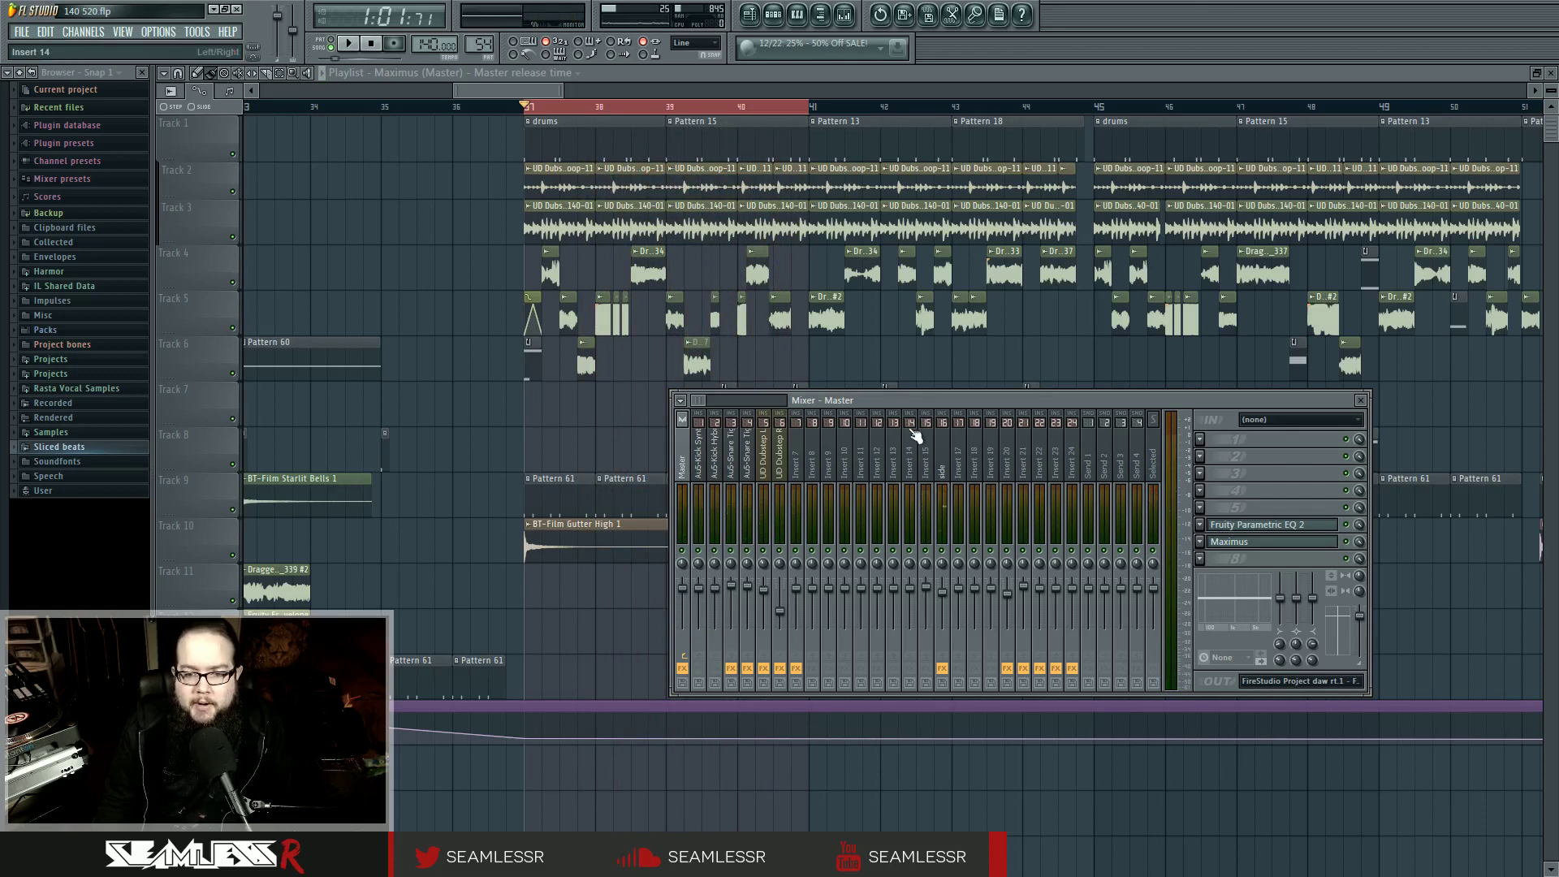
Open the Master's Fruity Parametric EQ 2 and Maximus and arrange their windows side by side.
{"action": "left_click_drag", "start_coordinate": [898, 399], "coordinate": [826, 397]}
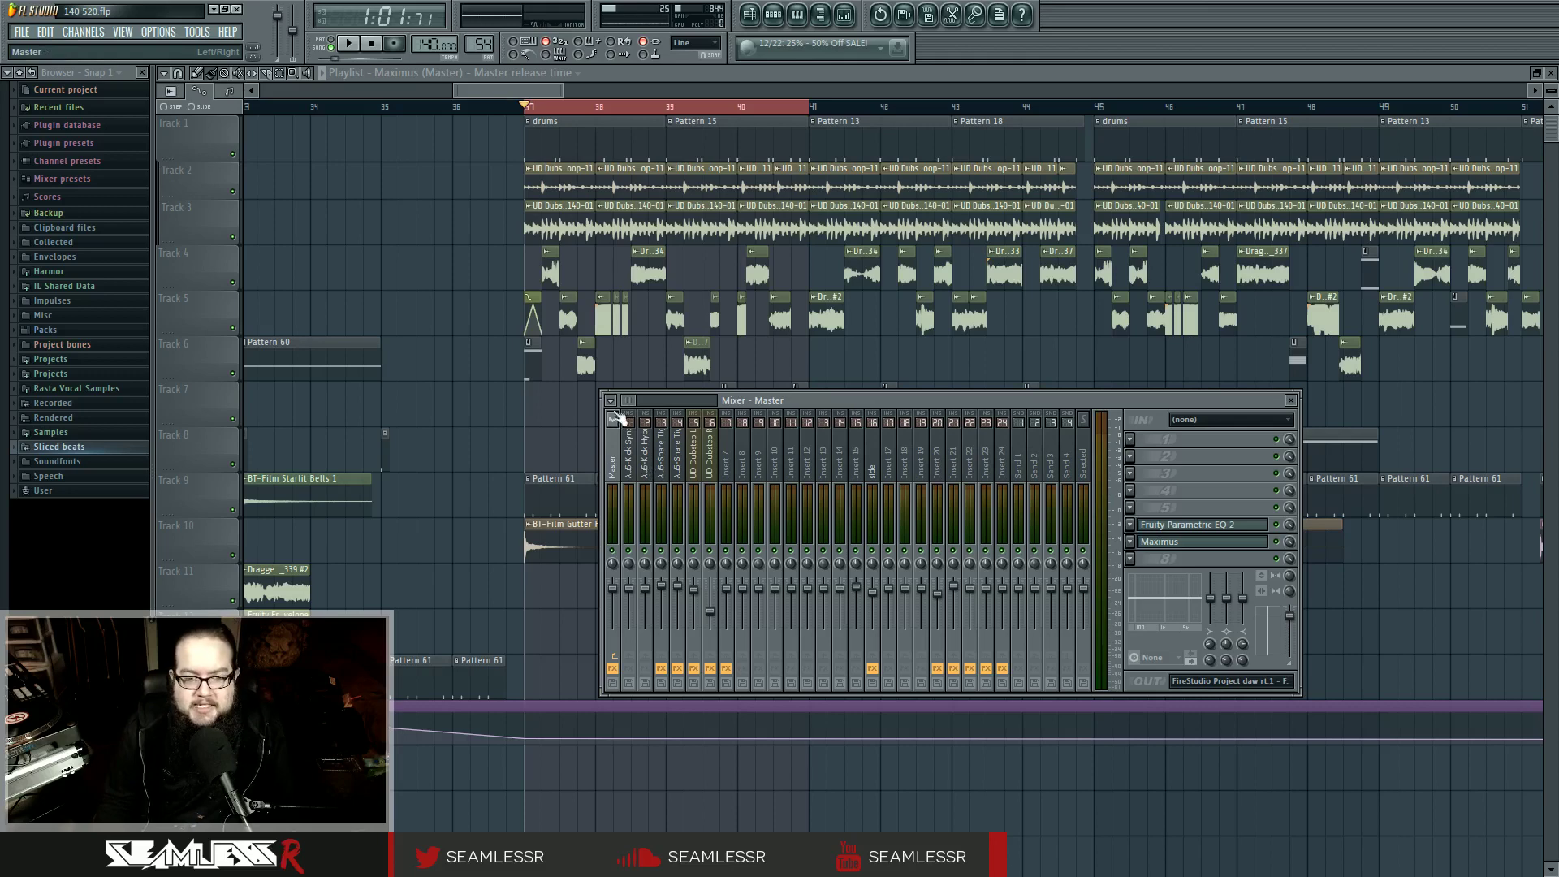
{"action": "left_click", "coordinate": [1219, 524]}
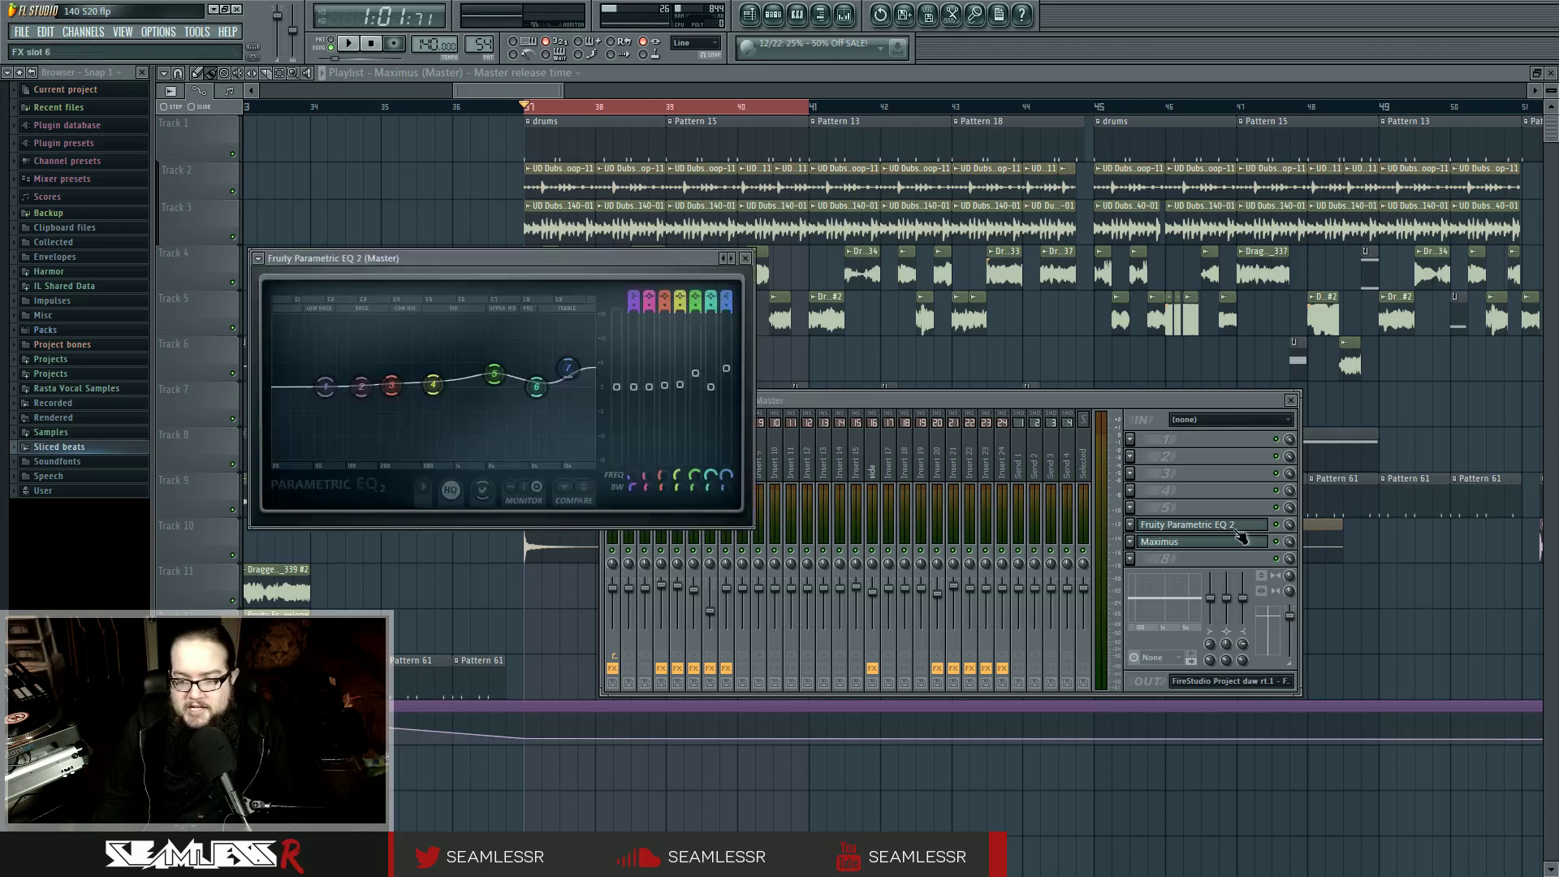
{"action": "left_click", "coordinate": [1241, 541]}
{"action": "left_click_drag", "start_coordinate": [608, 337], "coordinate": [978, 257]}
{"action": "left_click_drag", "start_coordinate": [679, 258], "coordinate": [675, 267]}
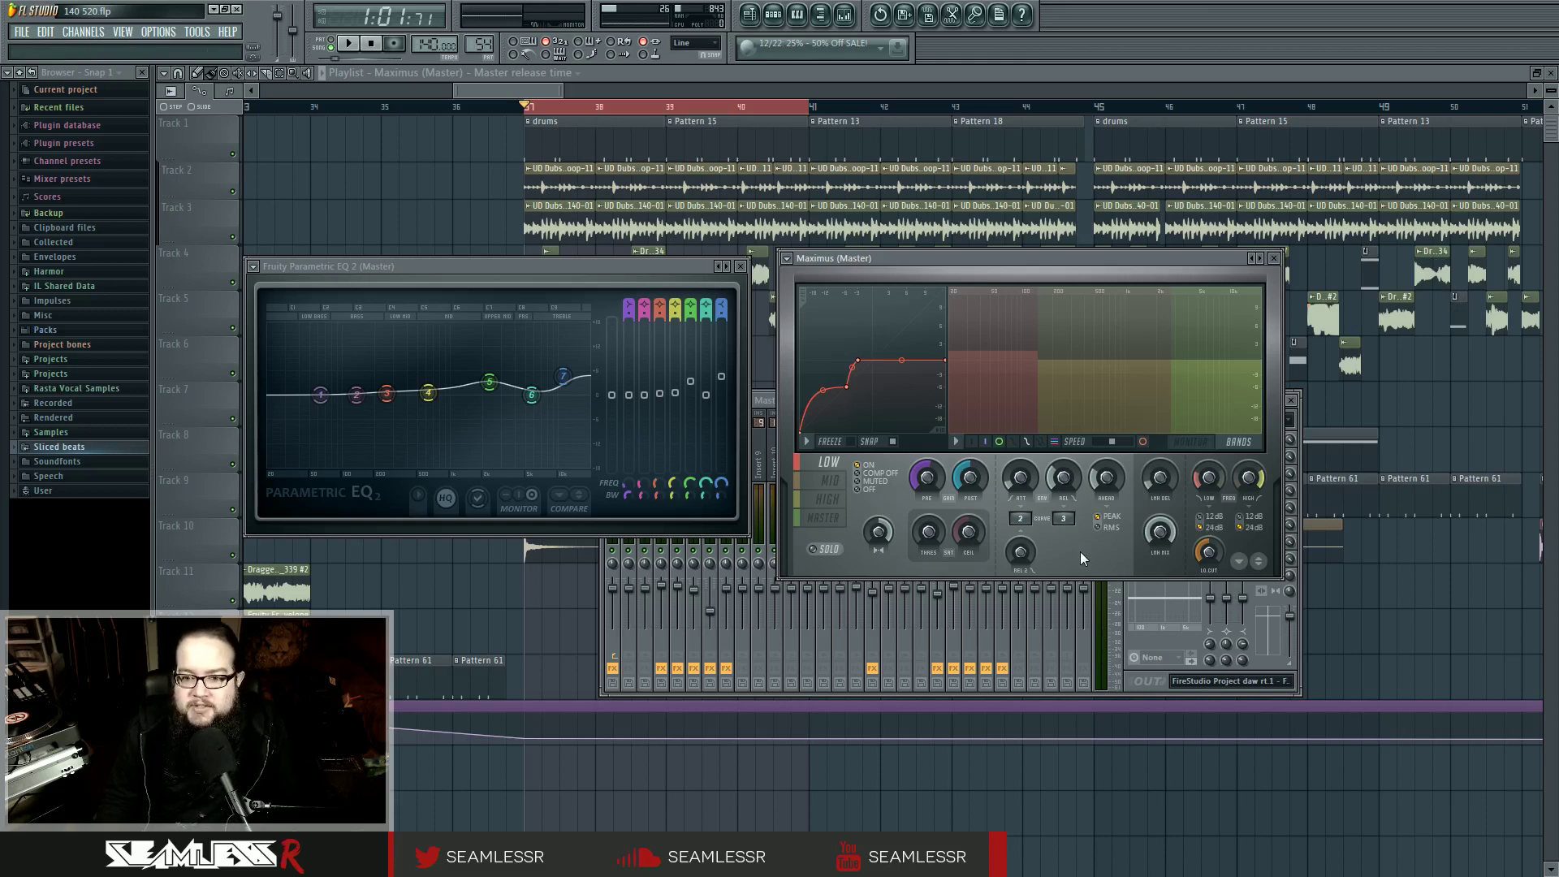
Play the loop through the Master effects with the Maximus display switched from bands to monitor, and stop playback.
{"action": "key", "text": "space"}
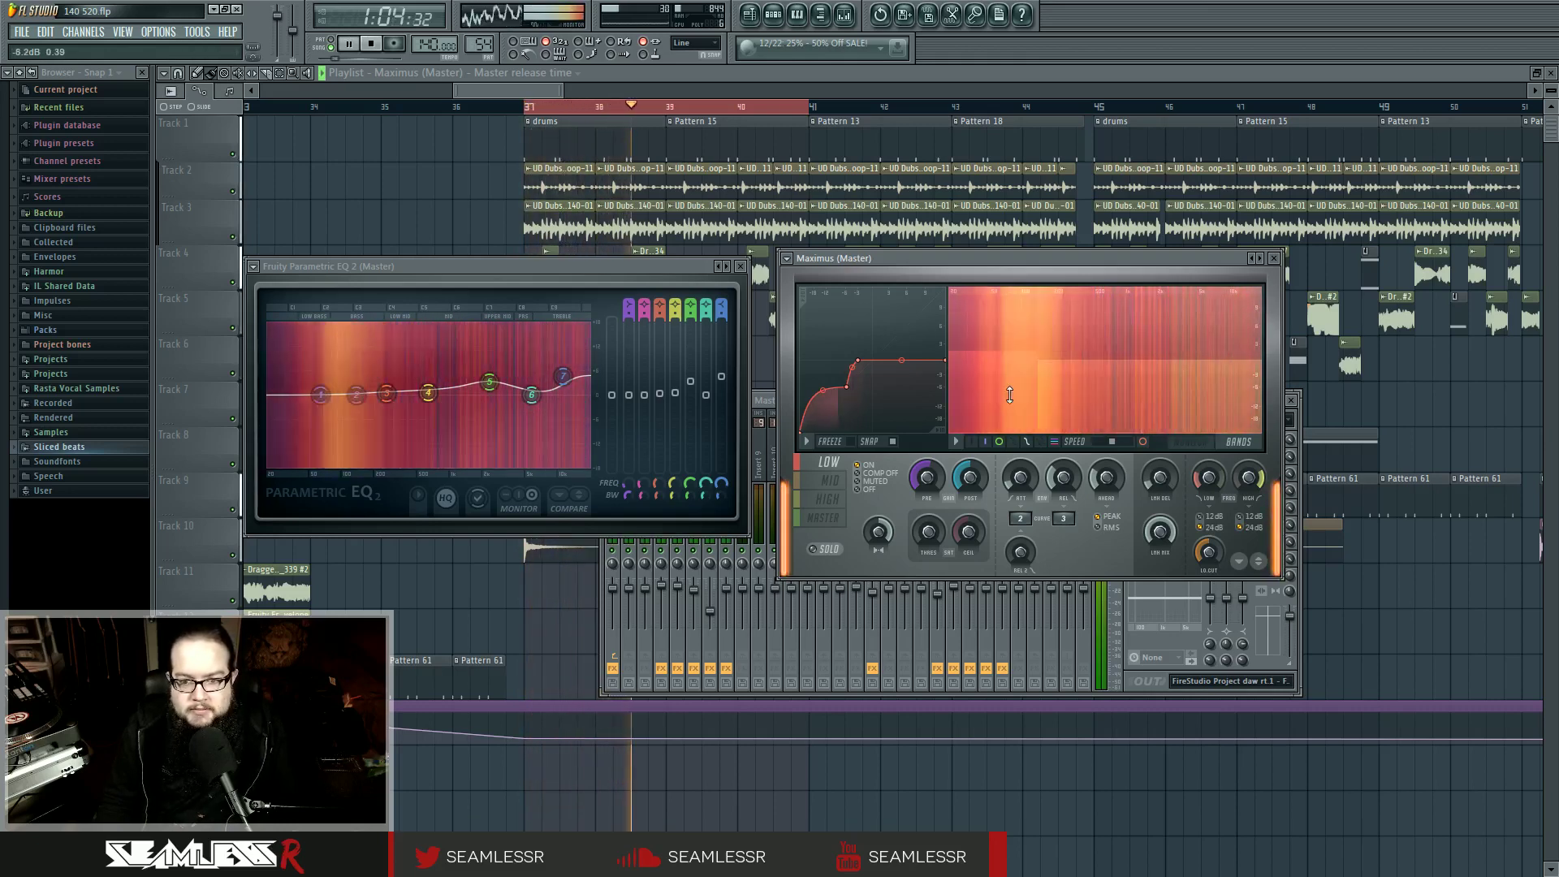
{"action": "left_click", "coordinate": [1117, 427]}
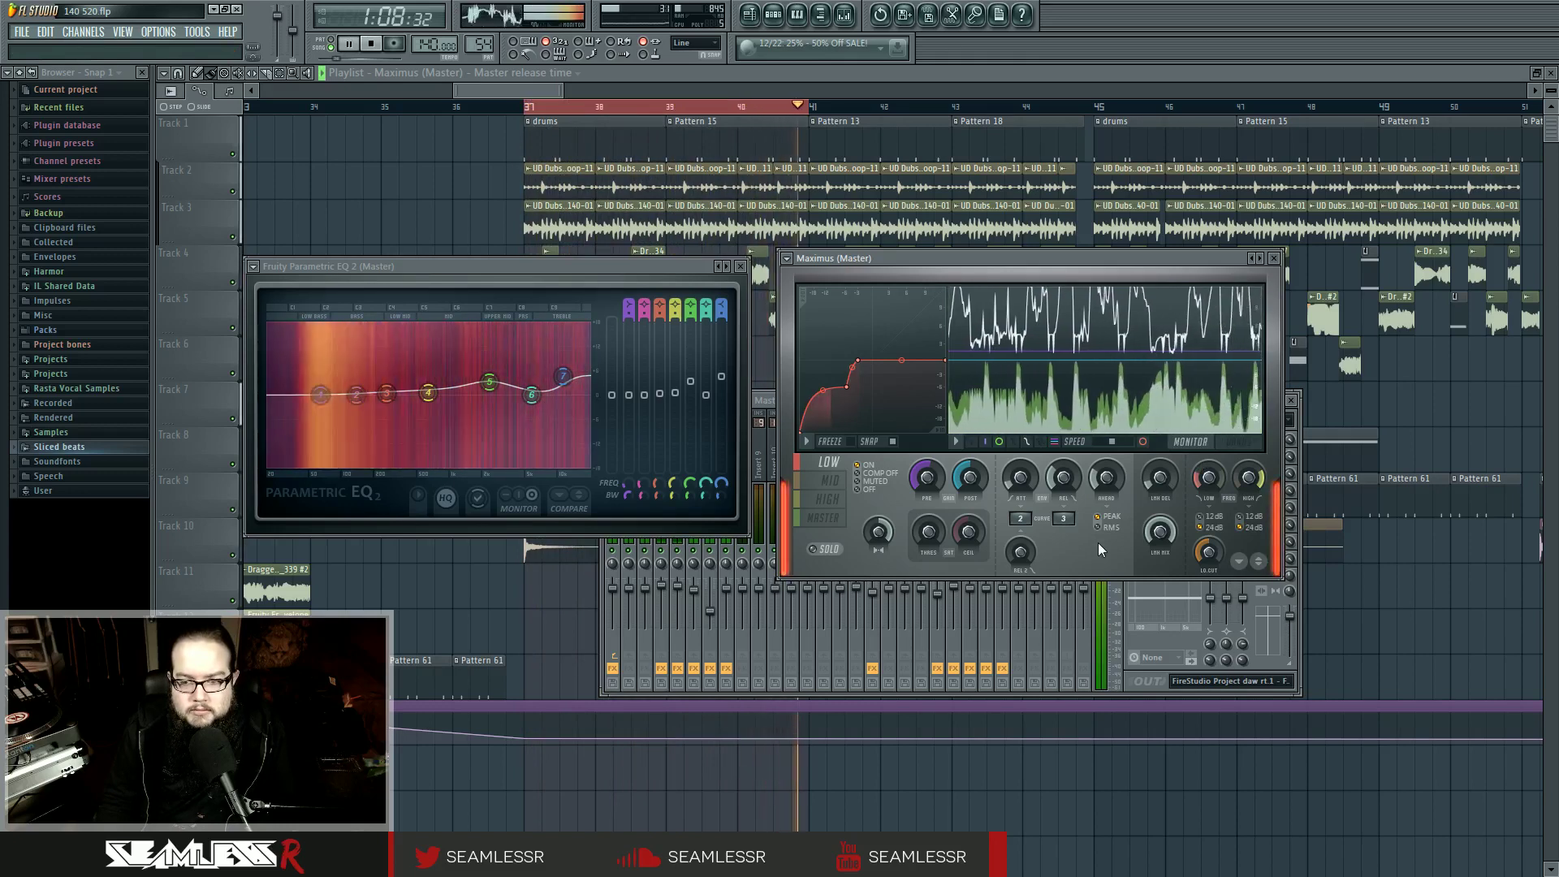
{"action": "key", "text": "space"}
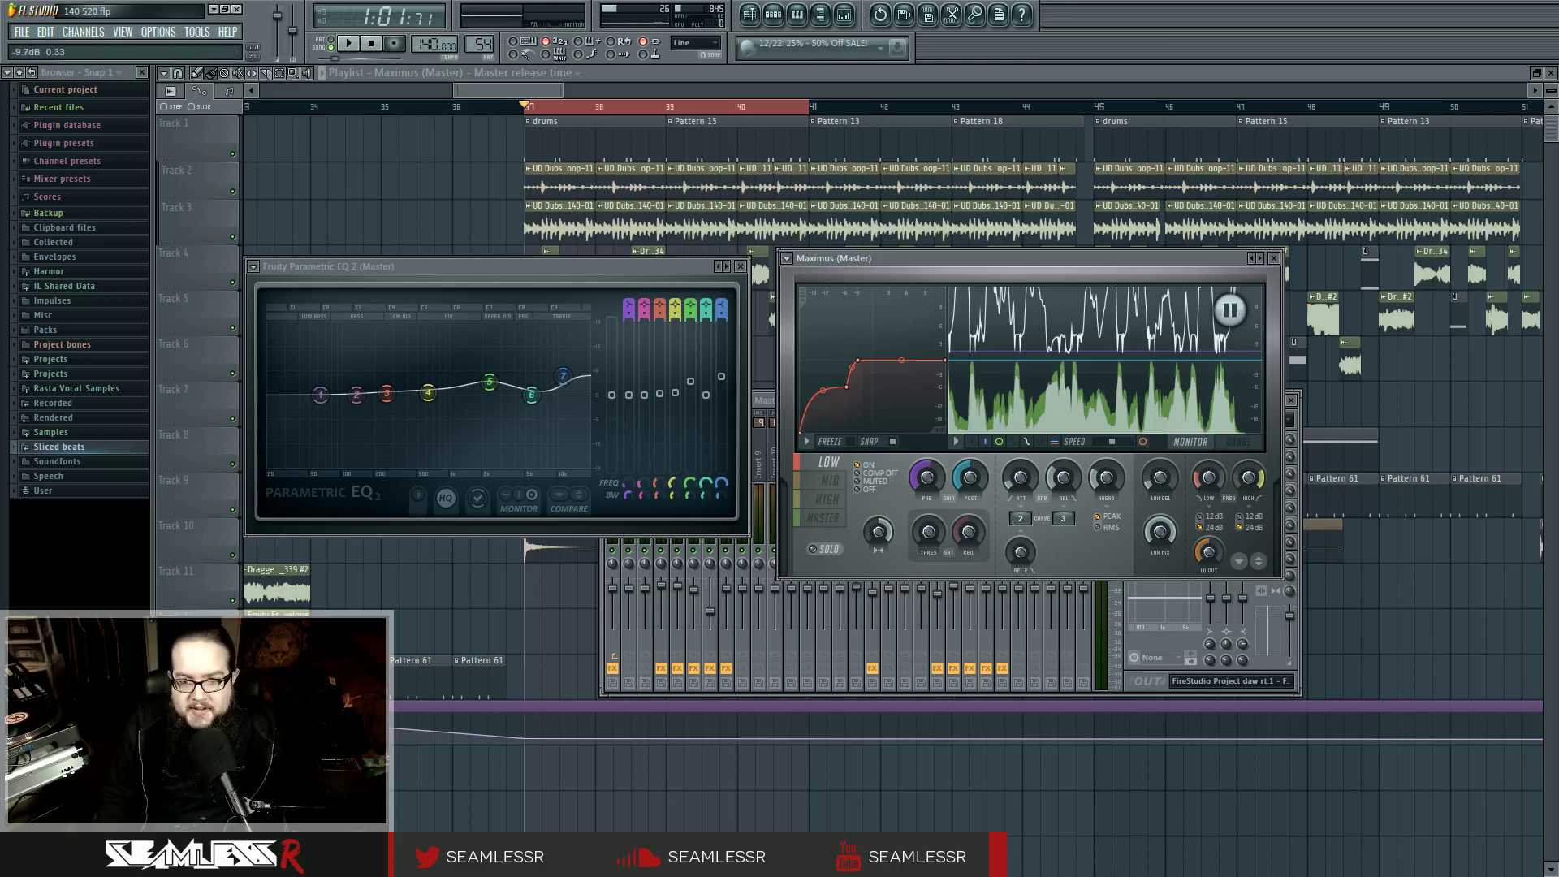
Compare the low band's input and output peaks in the Maximus monitor, leaving only the output peaks shown.
{"action": "left_click", "coordinate": [1000, 443]}
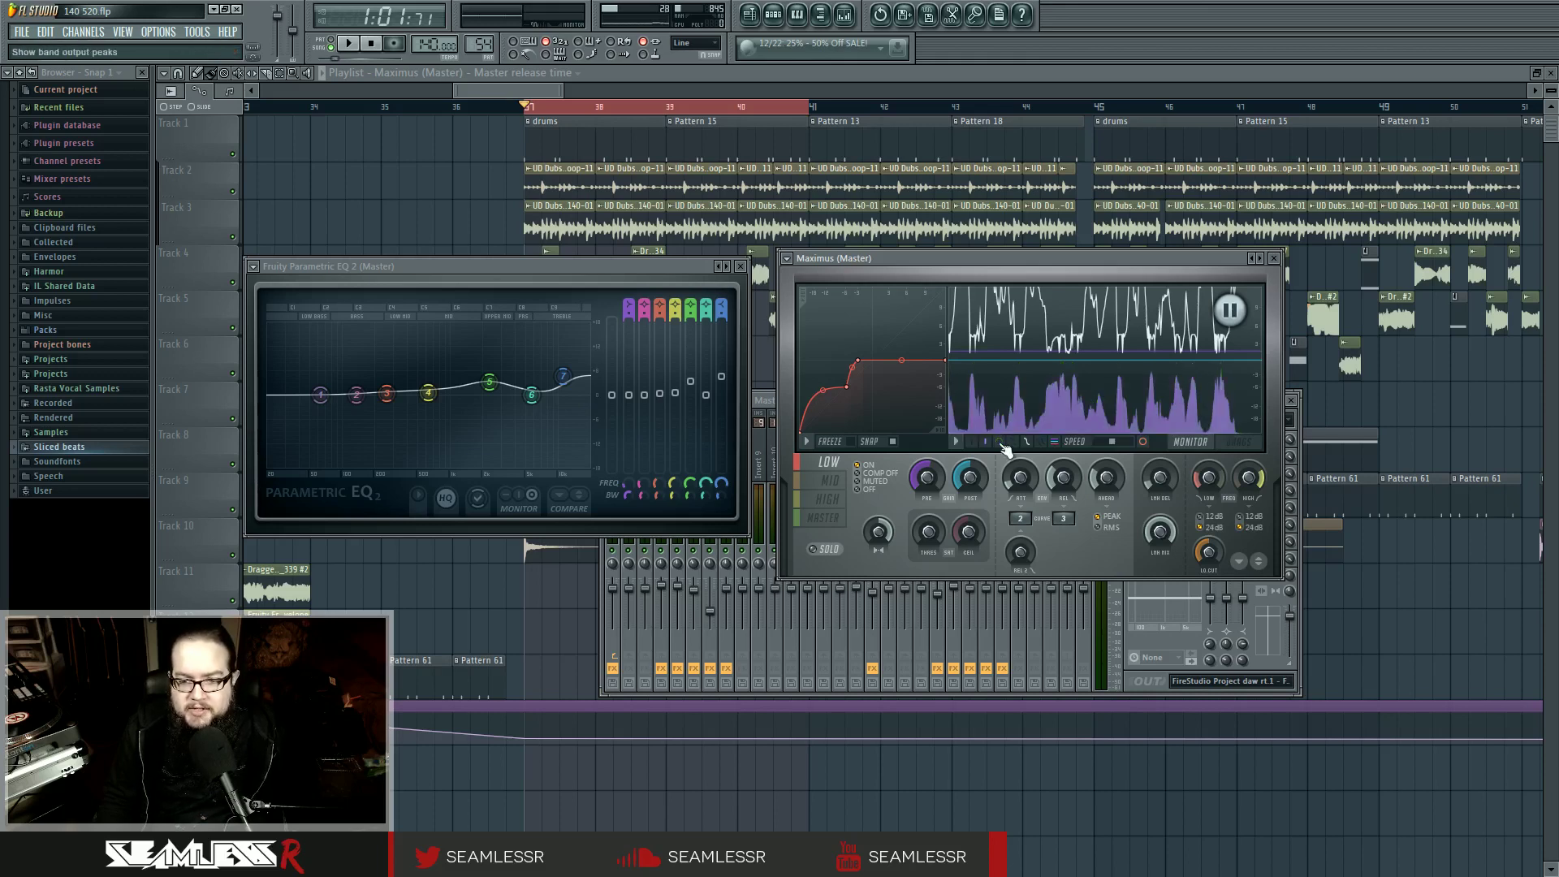
{"action": "left_click", "coordinate": [1000, 442]}
{"action": "left_click", "coordinate": [986, 442]}
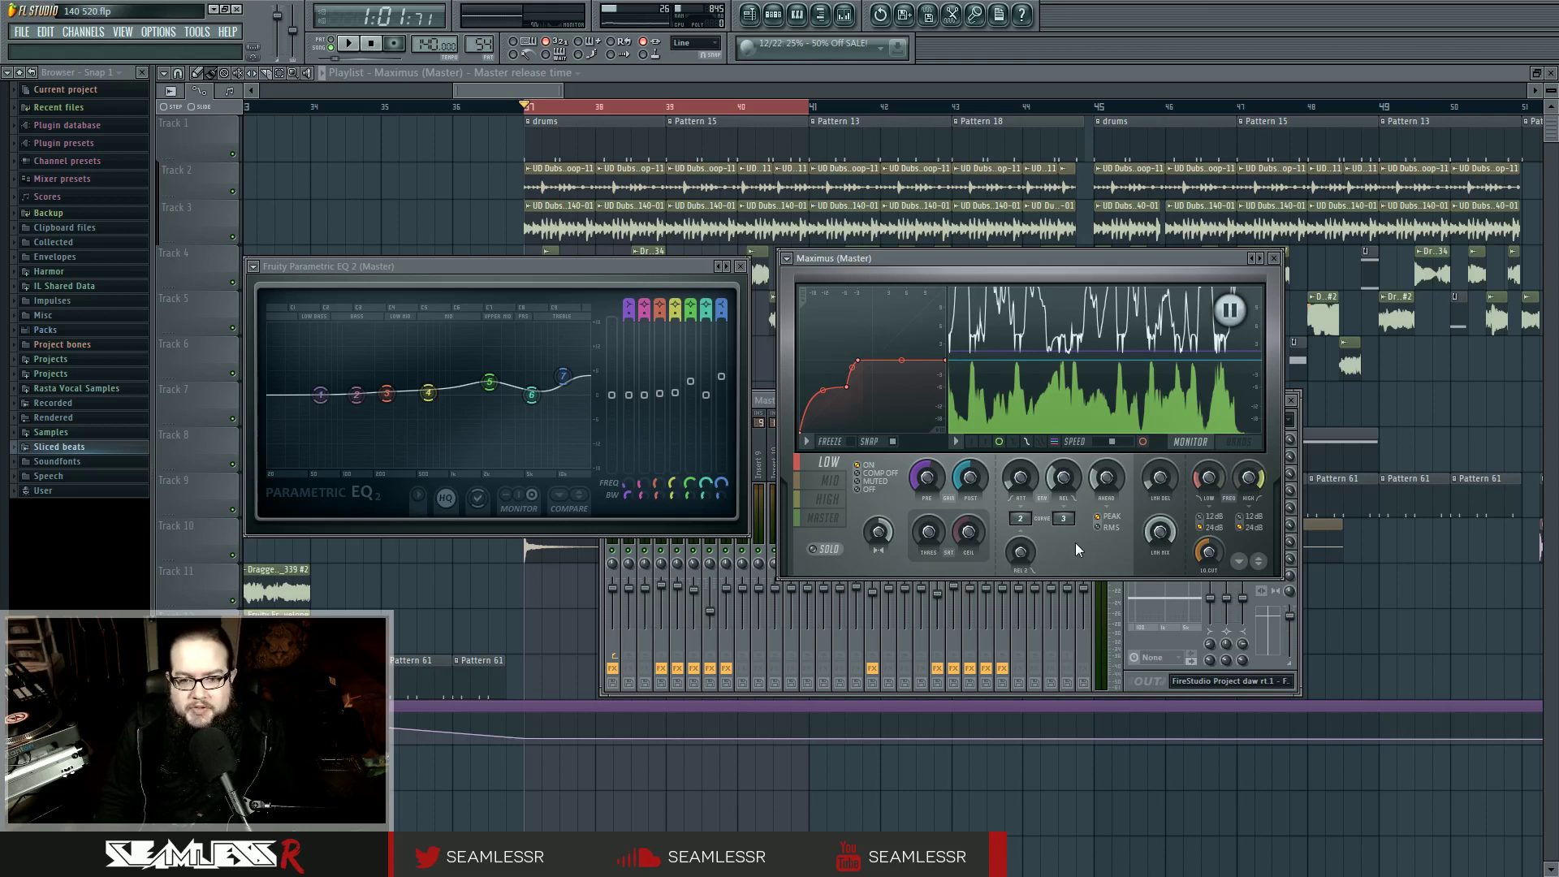
{"action": "left_click_drag", "start_coordinate": [842, 393], "coordinate": [847, 386]}
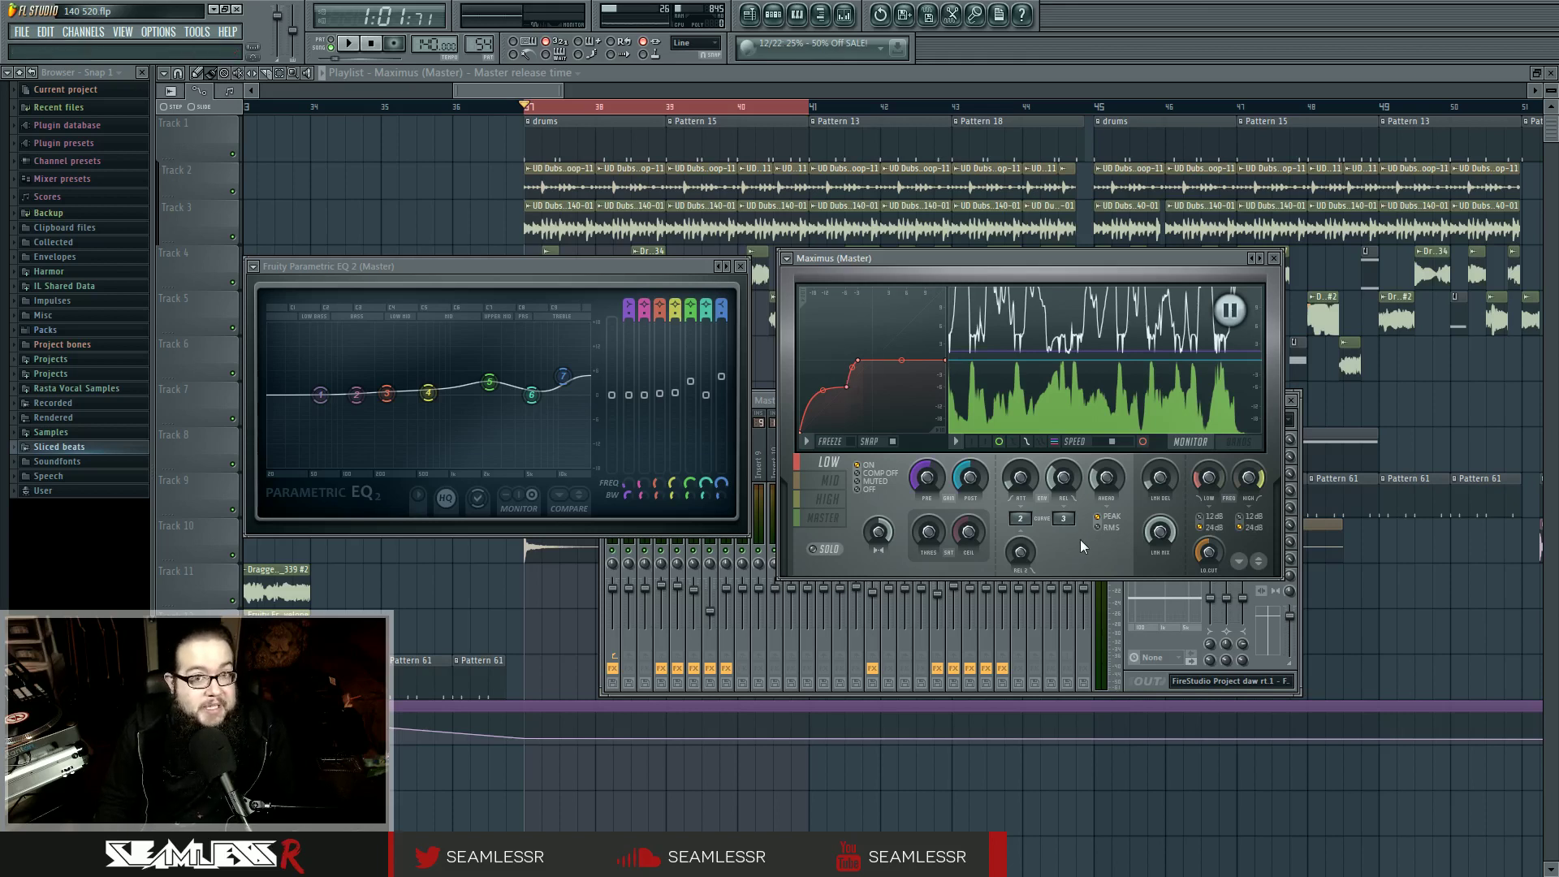
Inspect the high and mid band curves in Maximus, show the input peaks again, and toggle between the monitor and bands displays.
{"action": "left_click", "coordinate": [847, 484]}
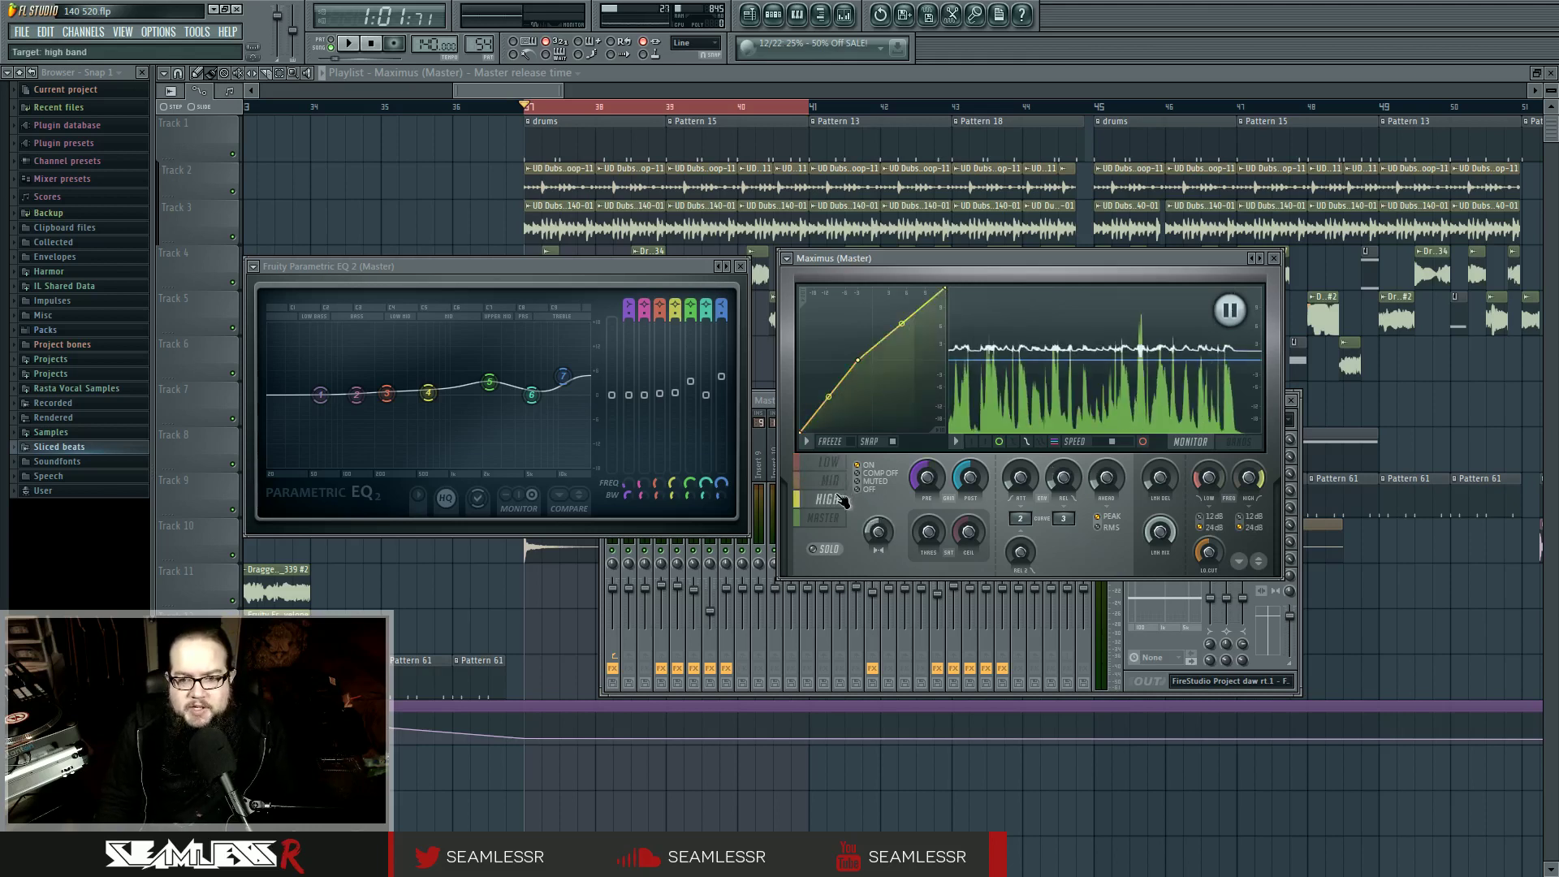
{"action": "left_click", "coordinate": [987, 442]}
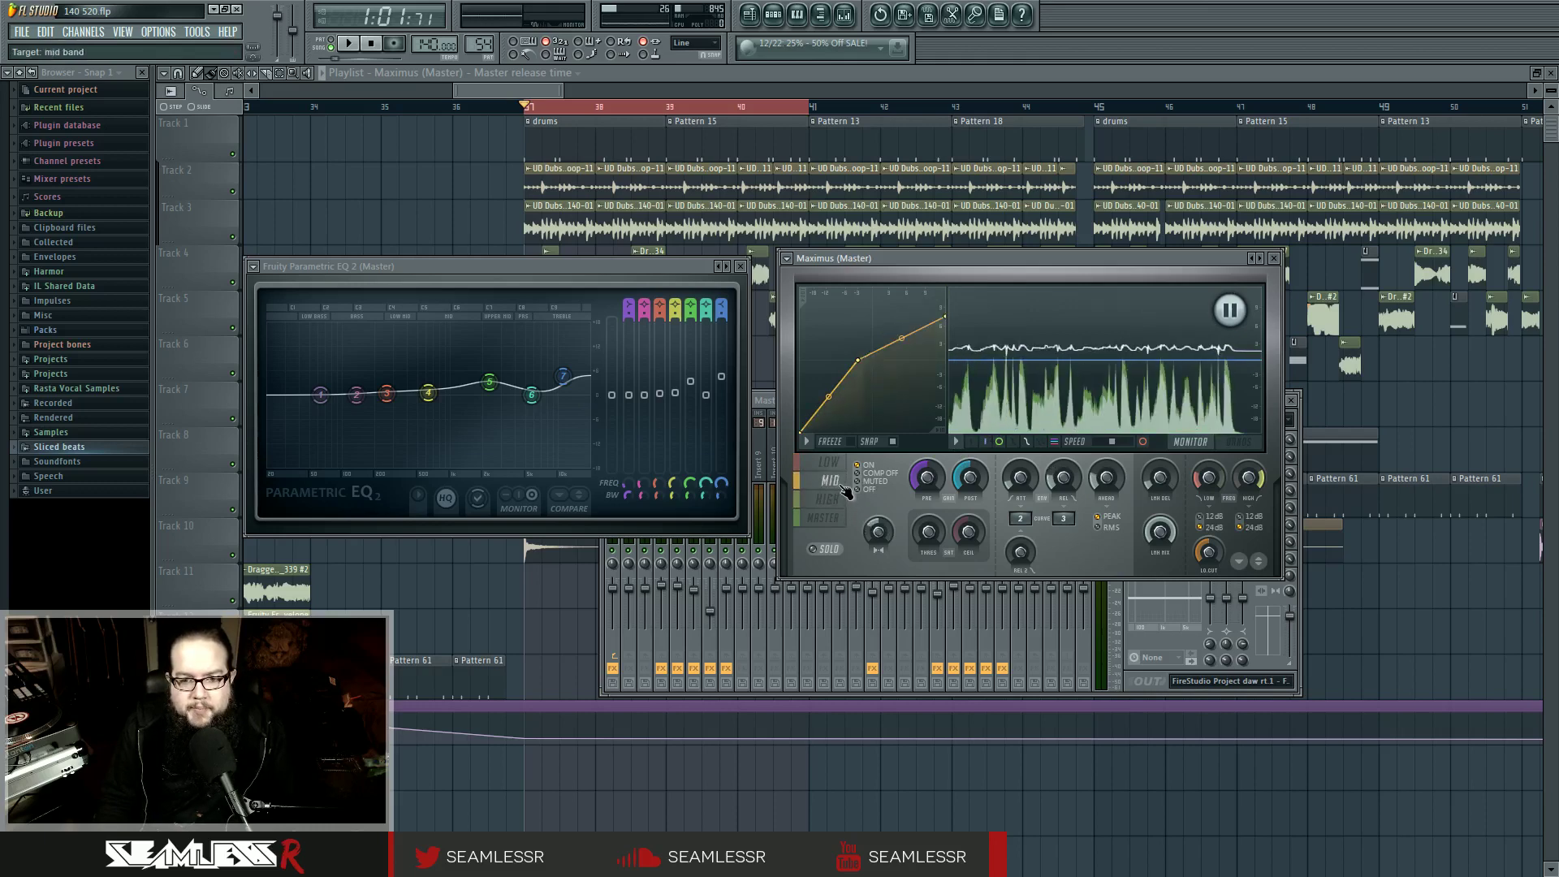
{"action": "left_click", "coordinate": [1239, 442]}
{"action": "left_click", "coordinate": [1216, 444]}
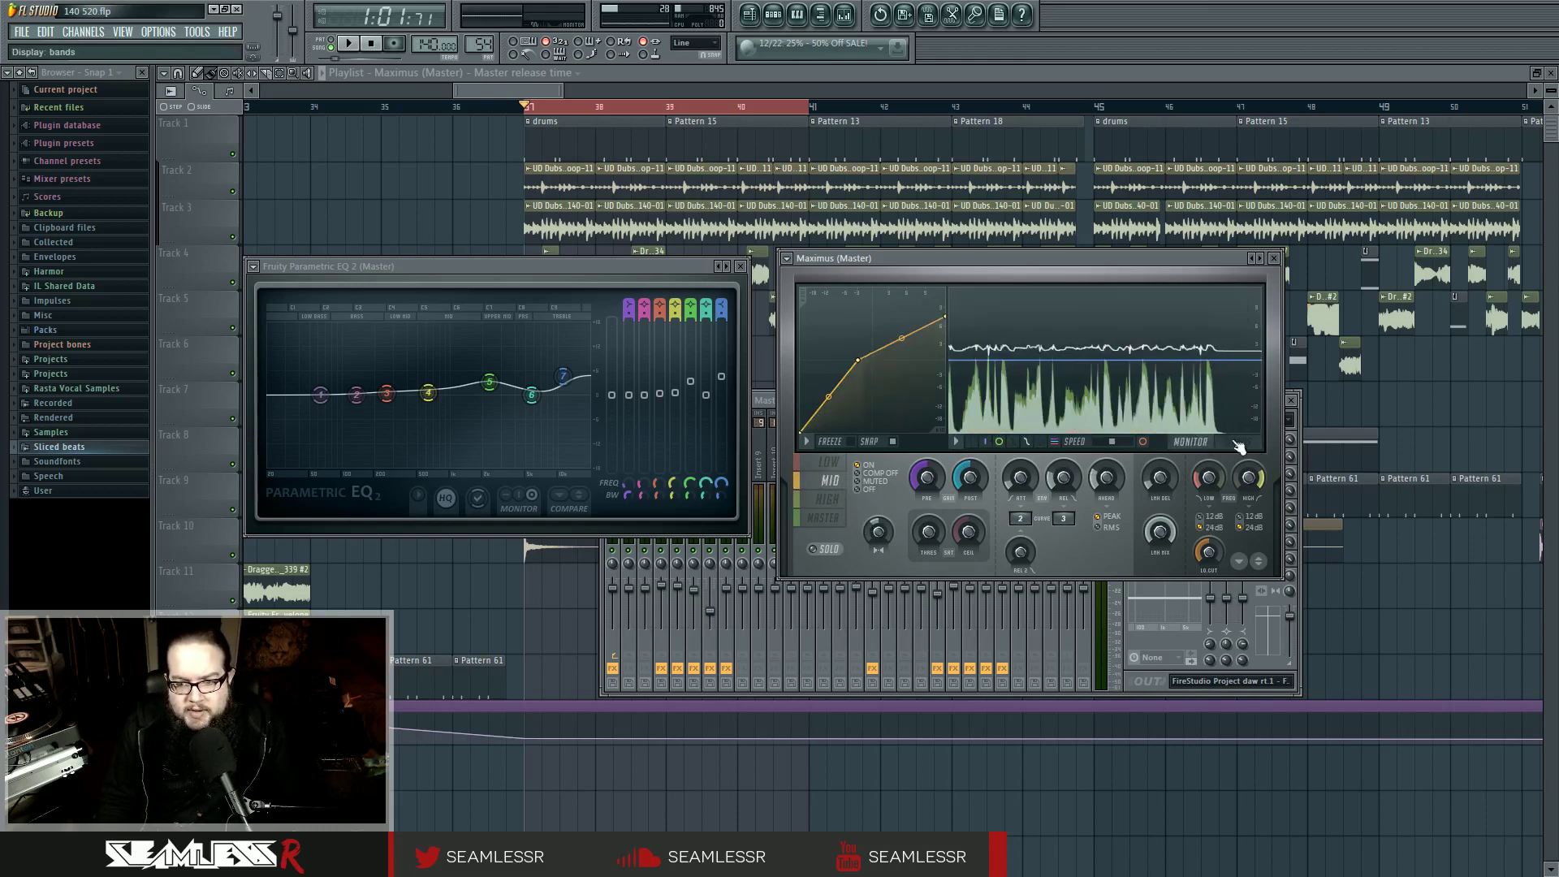
Play the loop briefly with the mid band in the Maximus monitor, then inspect the low and mid bands.
{"action": "left_click", "coordinate": [1236, 444]}
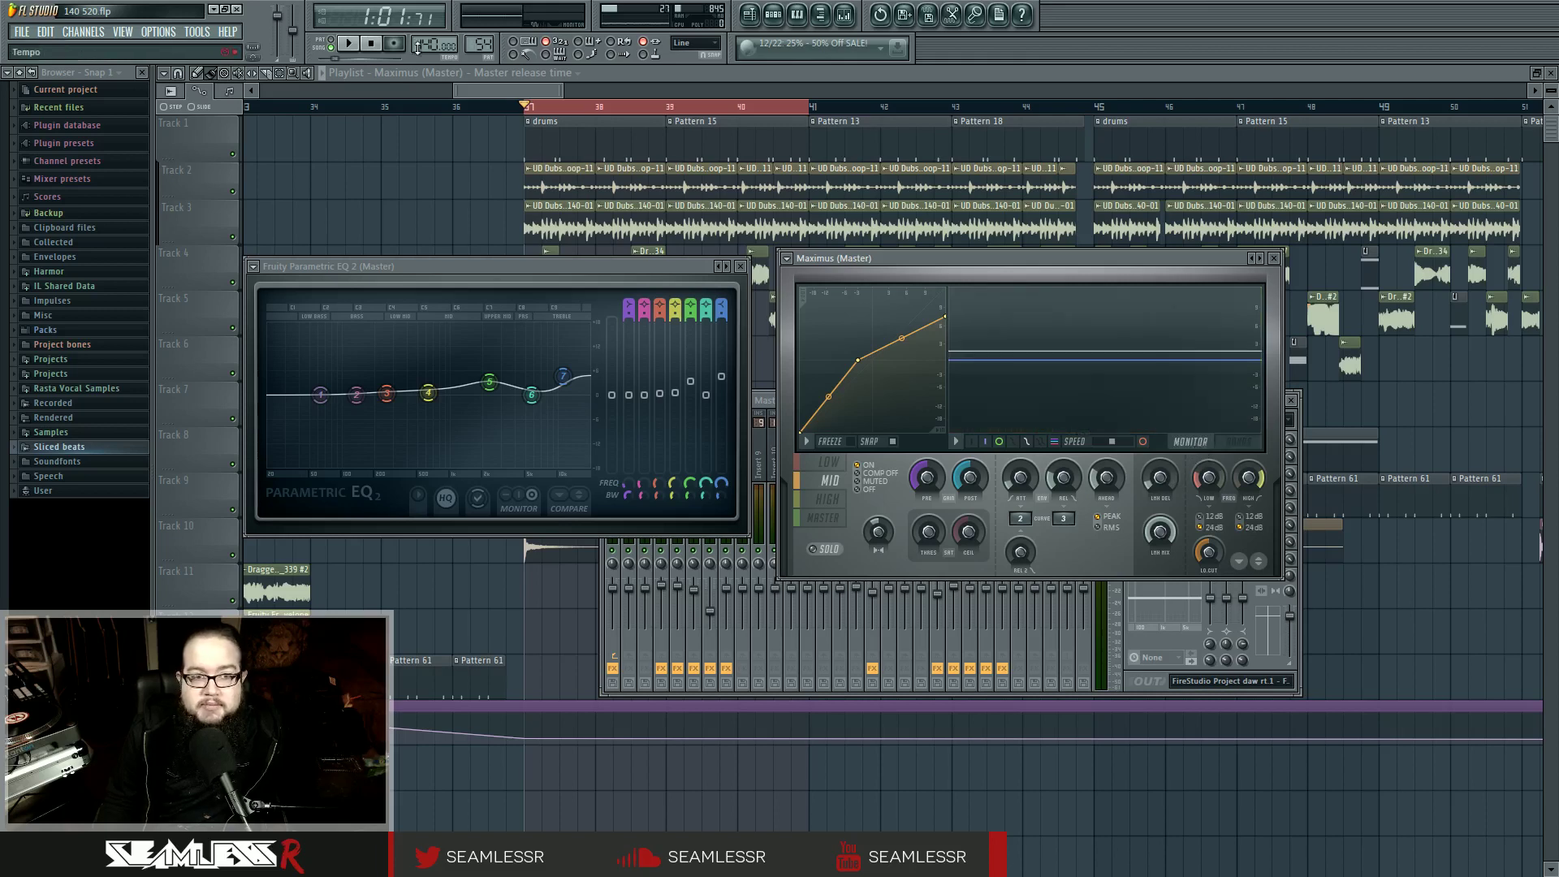
{"action": "left_click", "coordinate": [348, 43]}
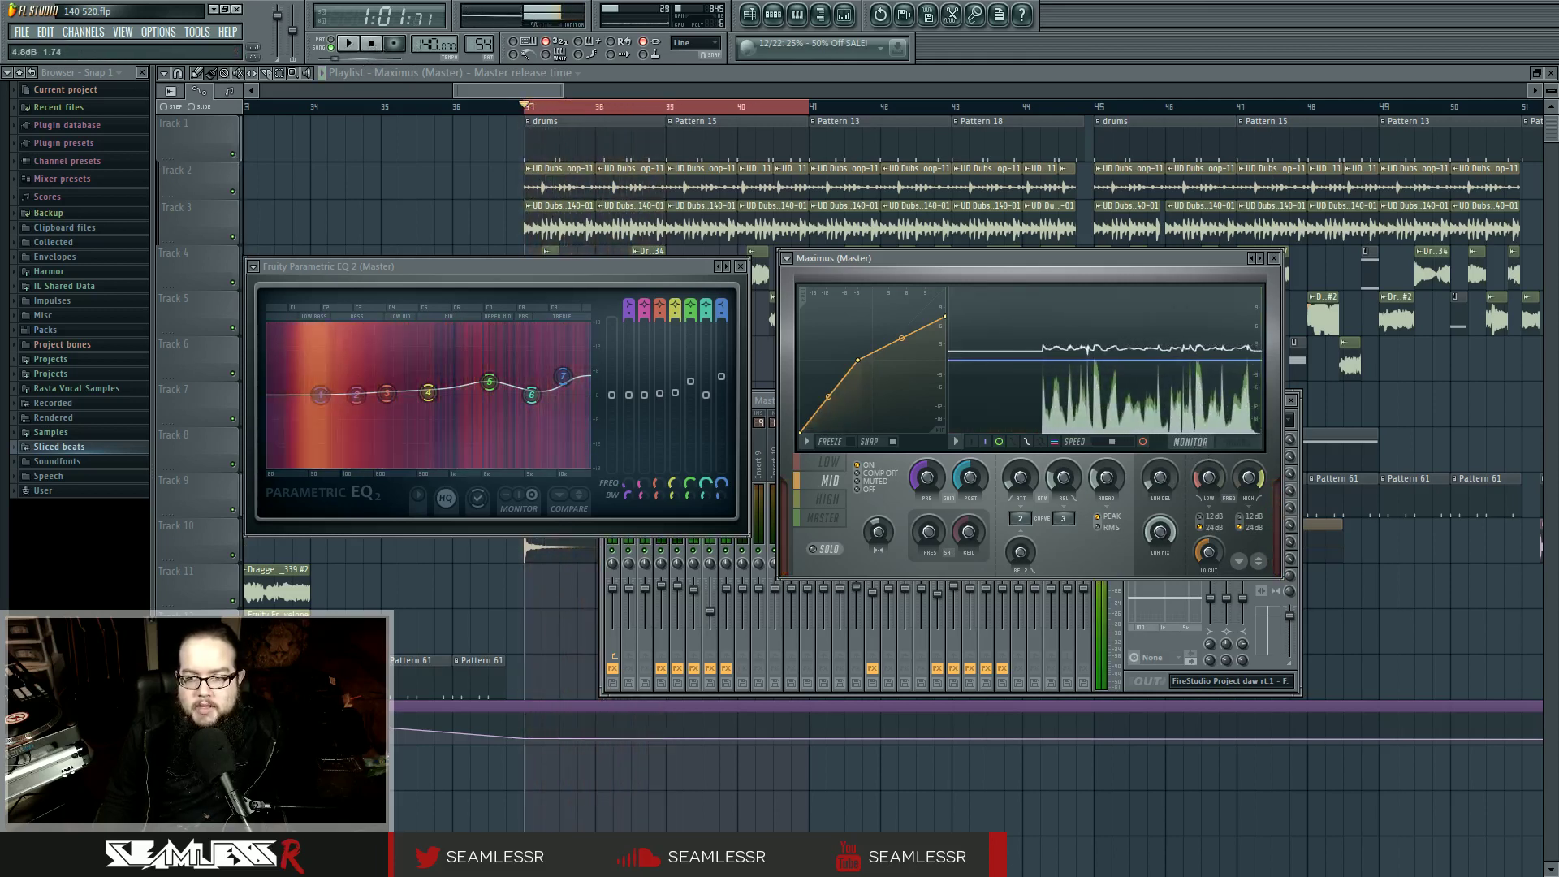
{"action": "left_click", "coordinate": [371, 44]}
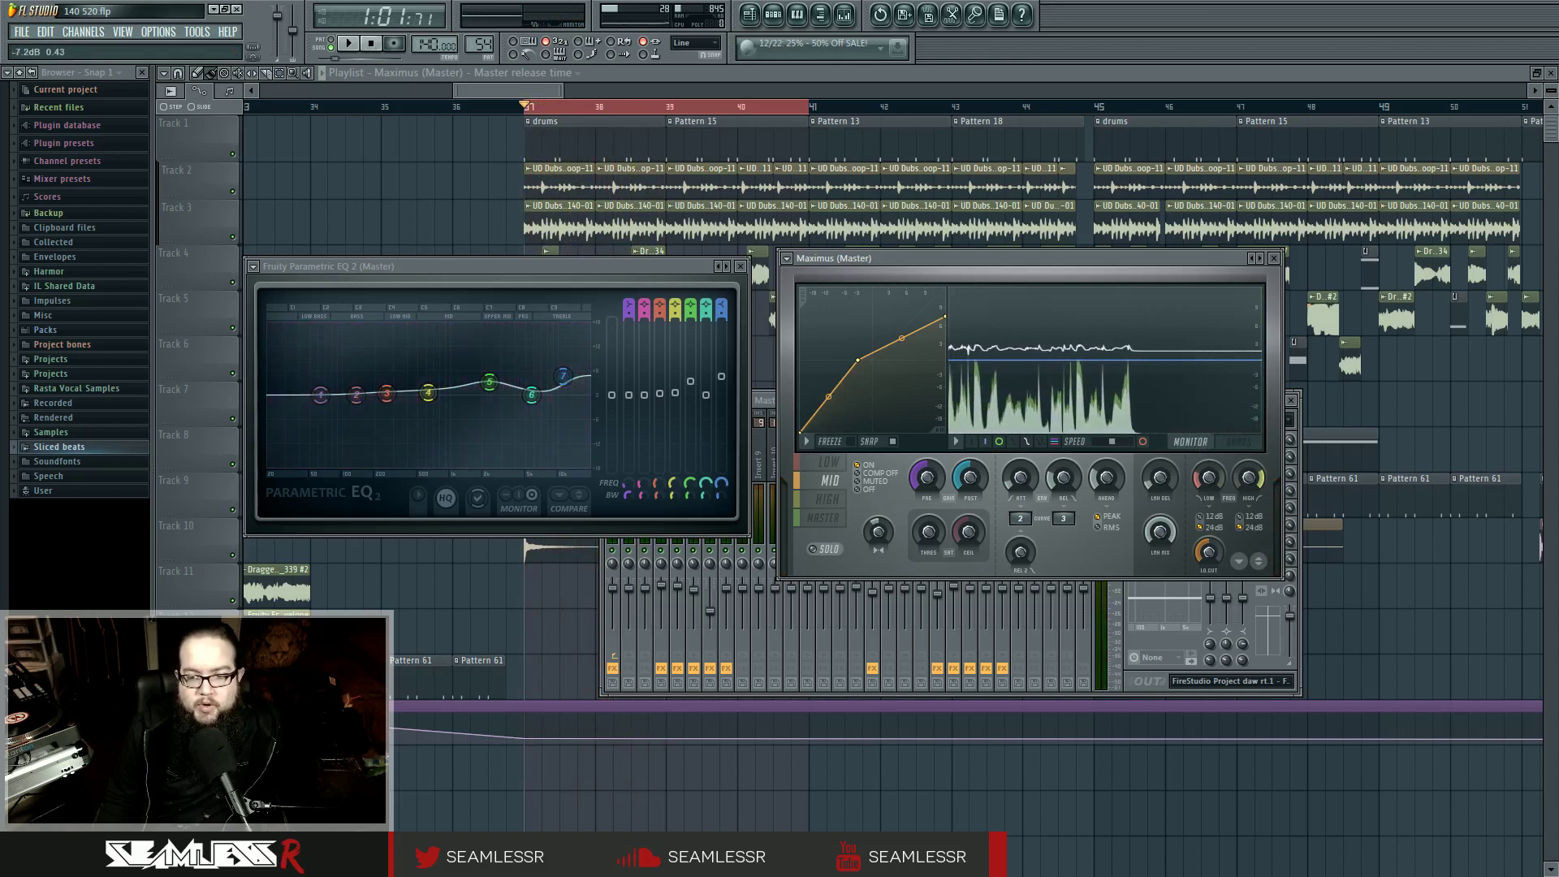
{"action": "left_click", "coordinate": [820, 468]}
{"action": "left_click", "coordinate": [819, 476]}
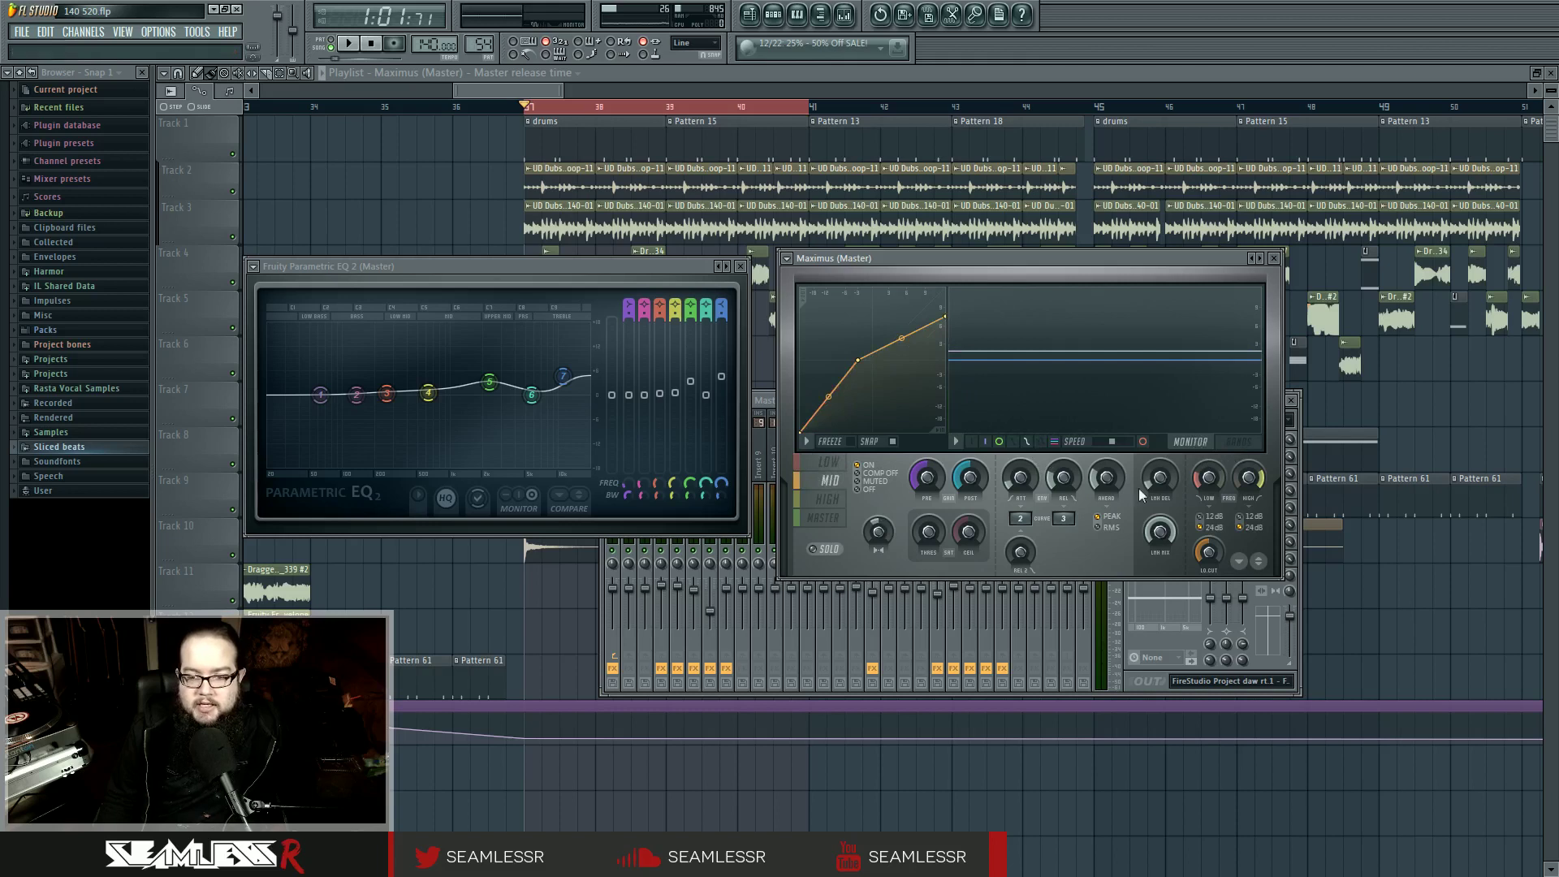
Return Maximus to the monitor display with the master band selected, and play the loop through it before stopping playback.
{"action": "left_click", "coordinate": [1230, 443]}
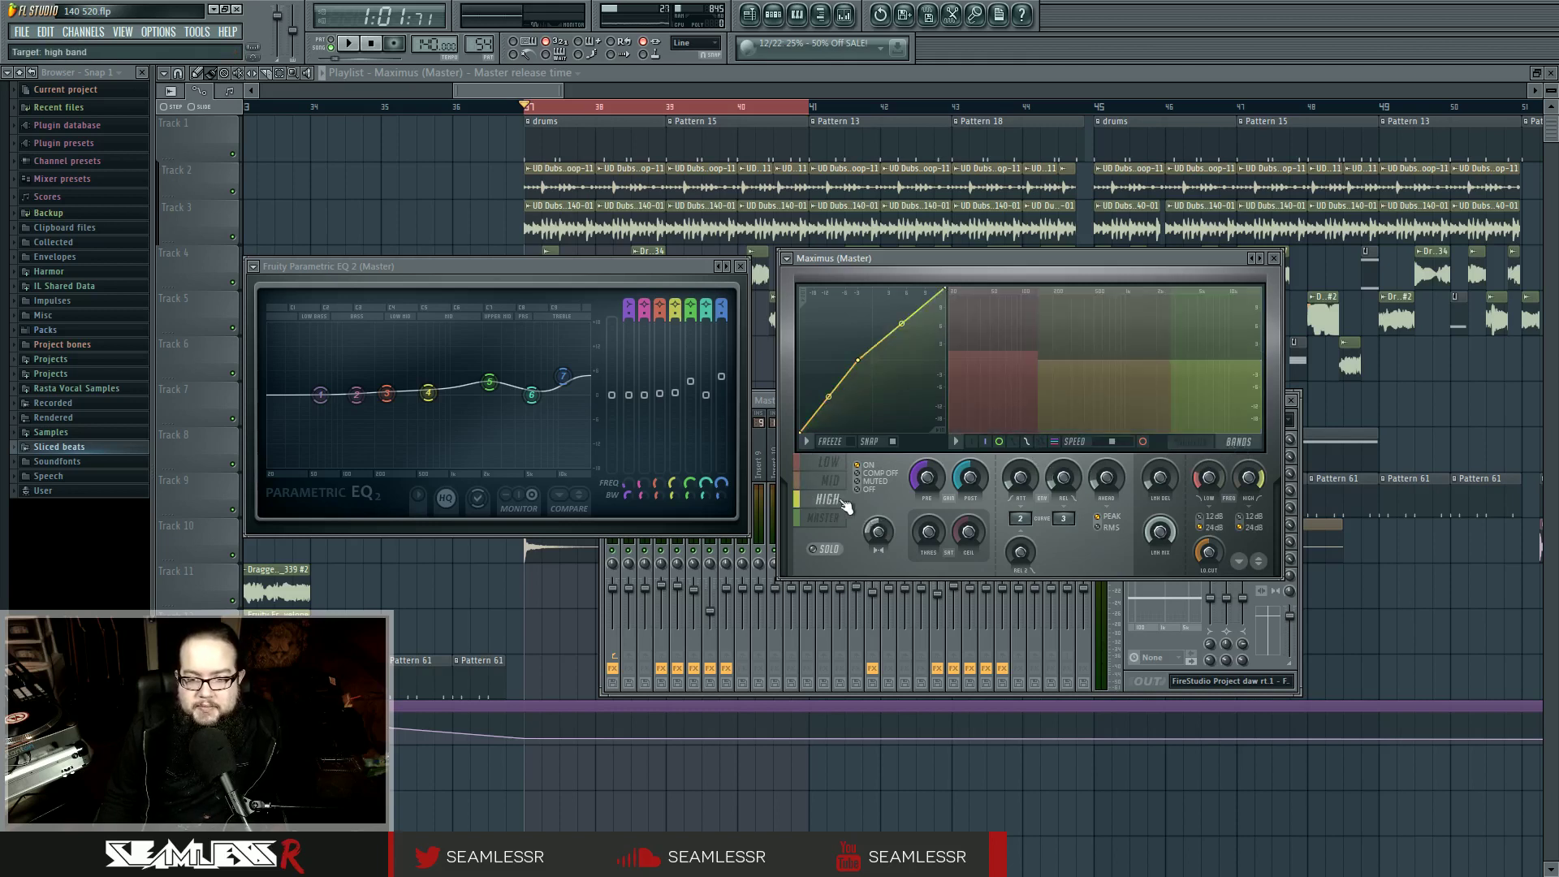
{"action": "left_click", "coordinate": [1191, 443]}
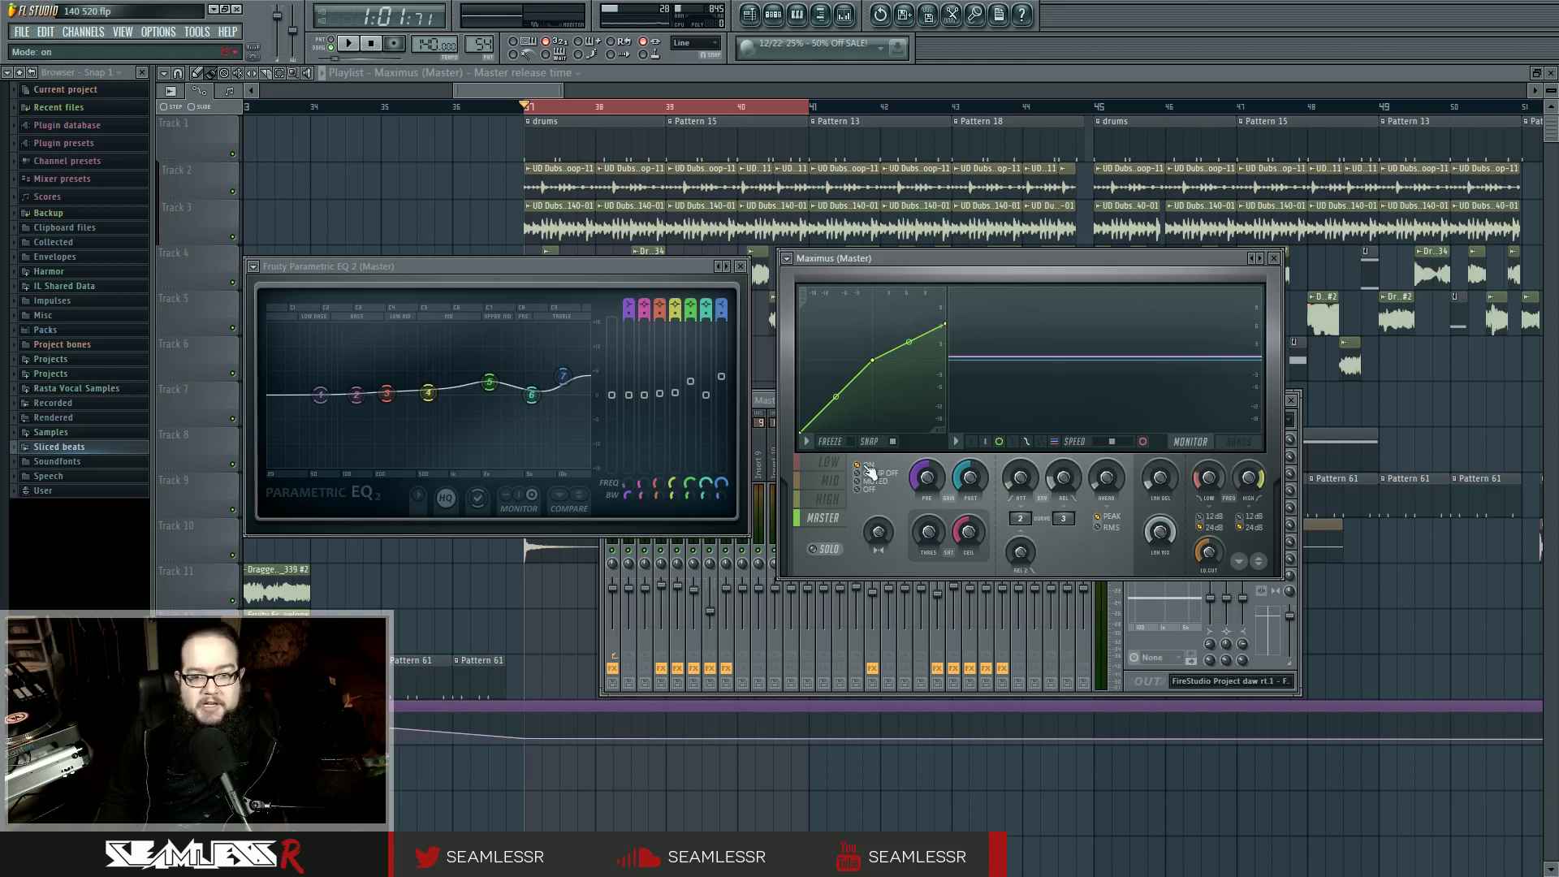
{"action": "left_click", "coordinate": [830, 480]}
{"action": "left_click", "coordinate": [823, 518]}
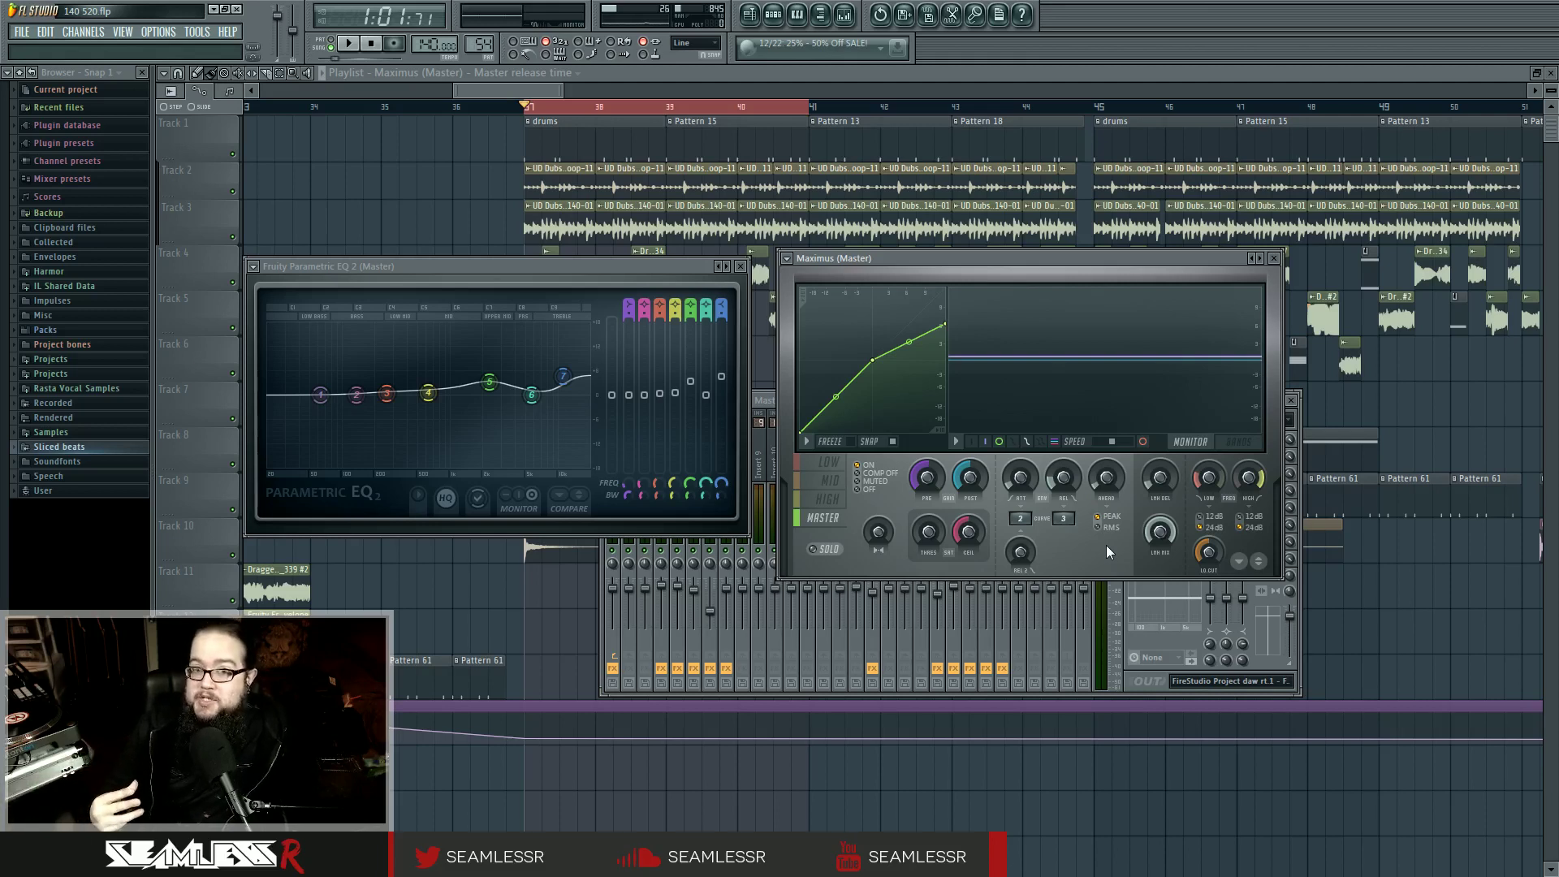
{"action": "left_click", "coordinate": [347, 43]}
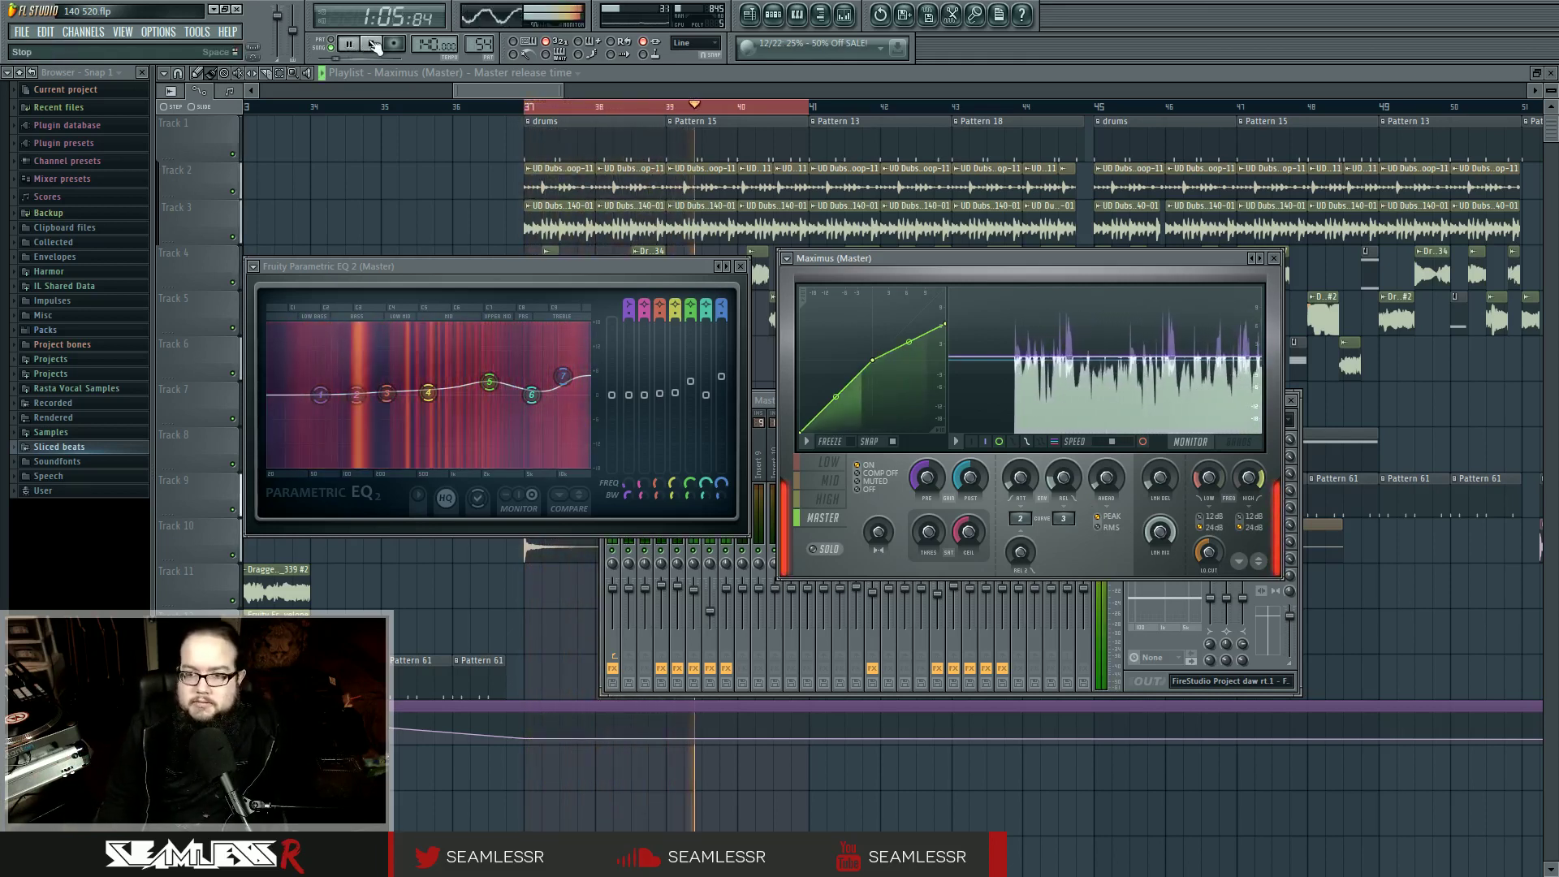
{"action": "left_click", "coordinate": [375, 47]}
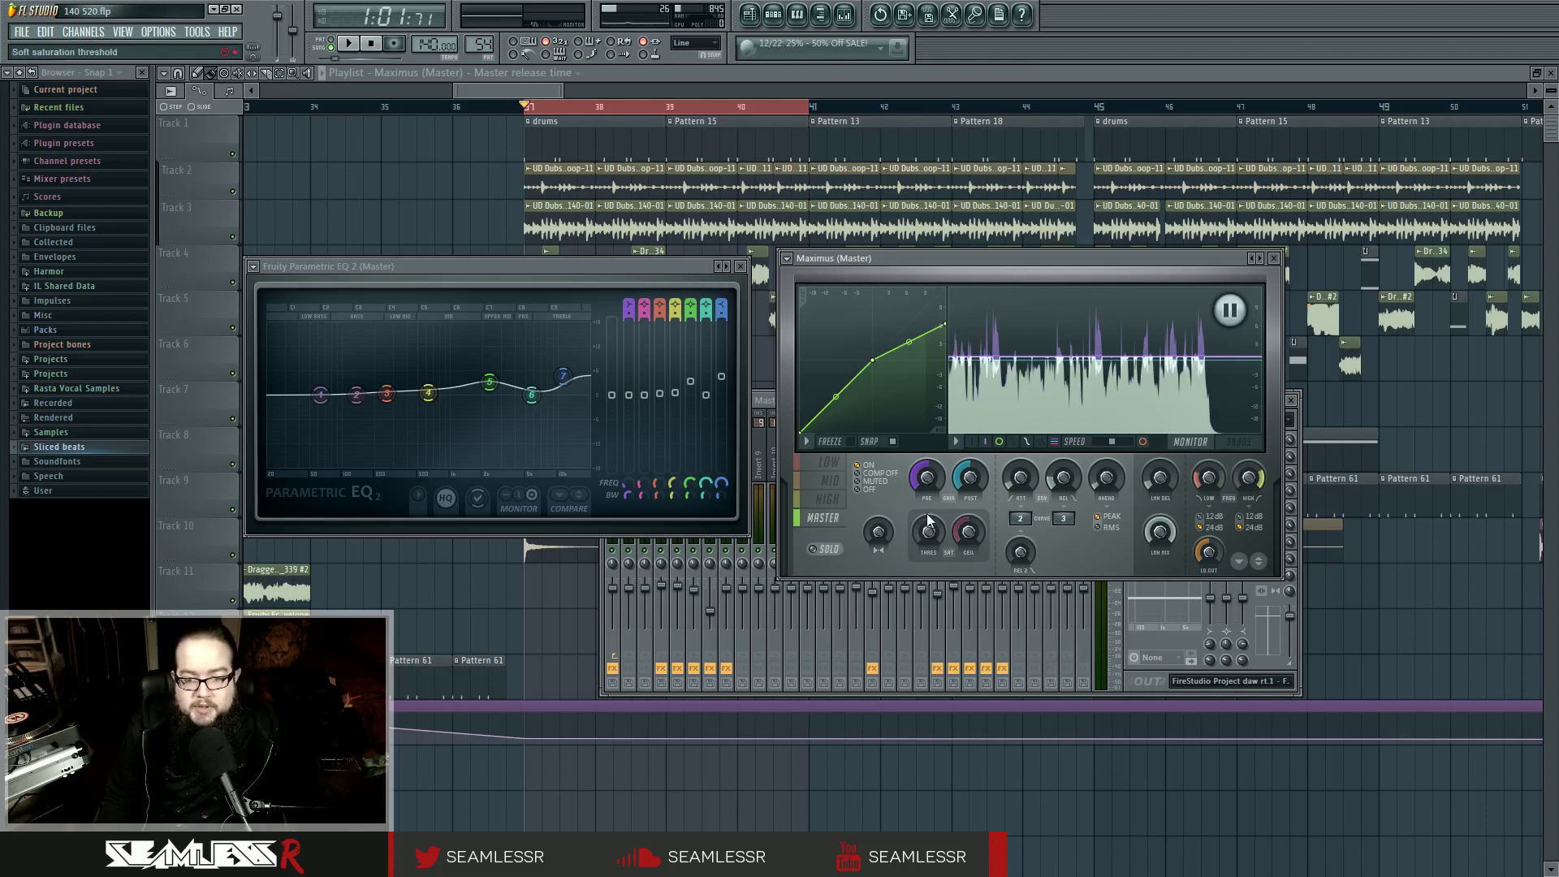
Adjust the master band's soft saturation threshold and ceiling in Maximus, and play the loop briefly to hear the result.
{"action": "left_click_drag", "start_coordinate": [928, 520], "coordinate": [930, 534]}
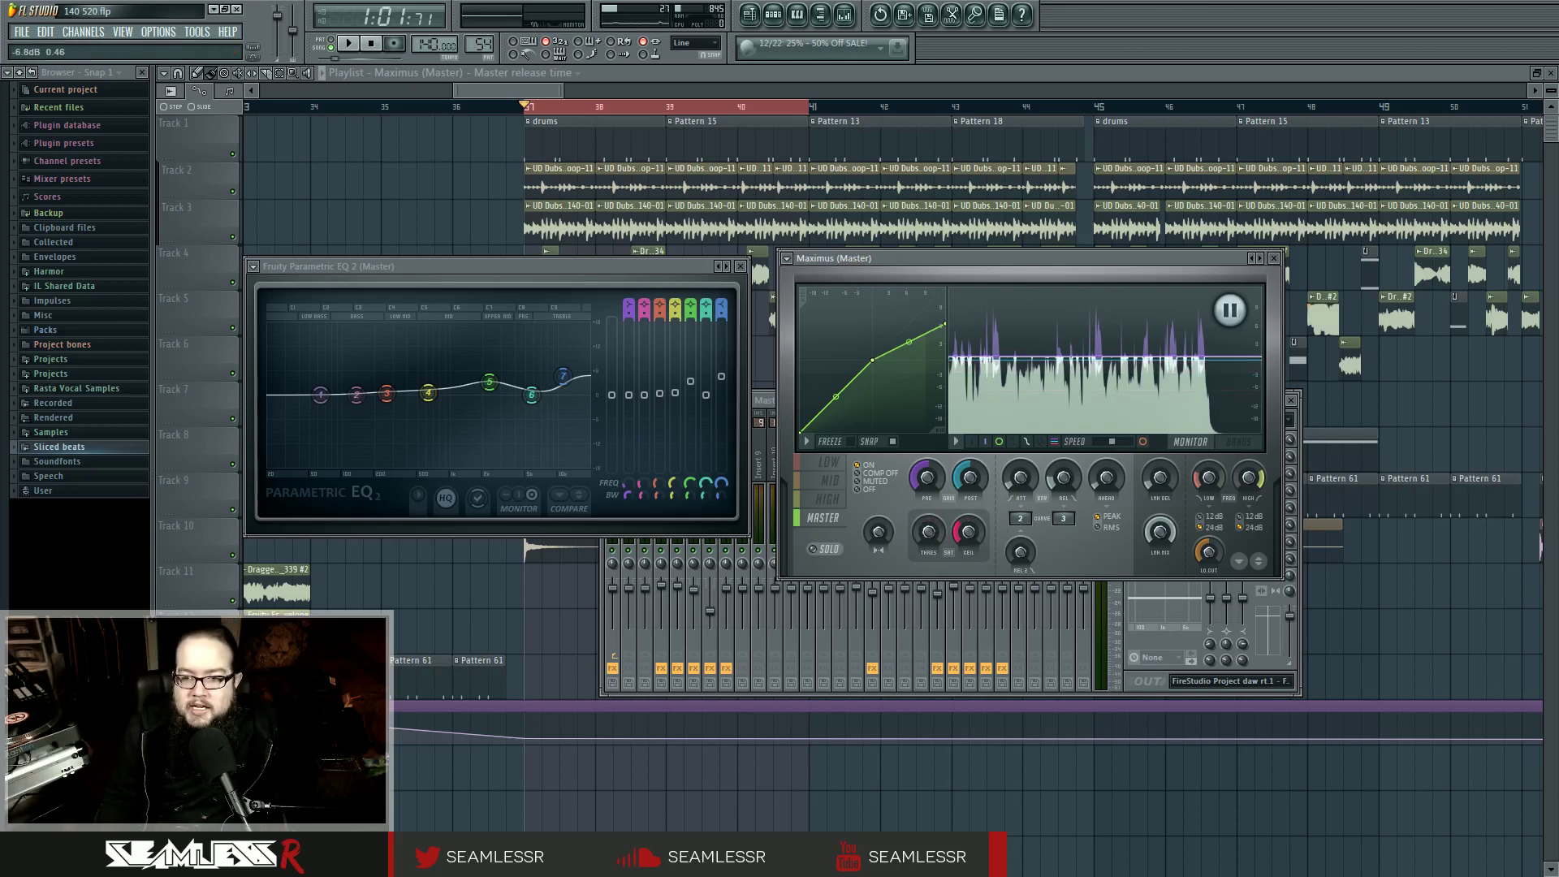
{"action": "left_click_drag", "start_coordinate": [970, 532], "coordinate": [970, 511]}
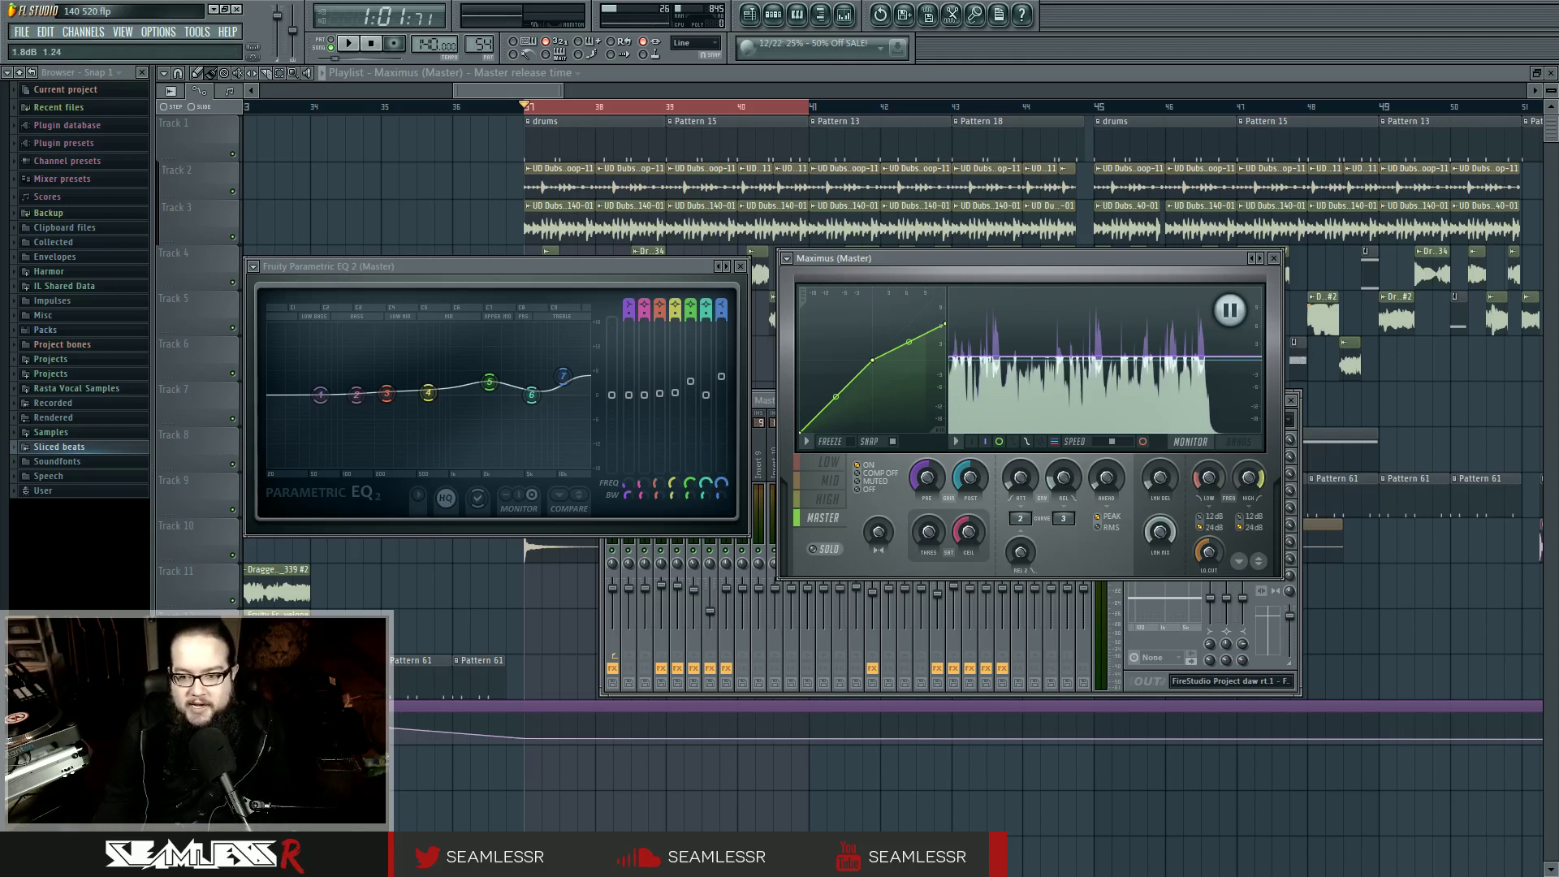
{"action": "key", "text": "space"}
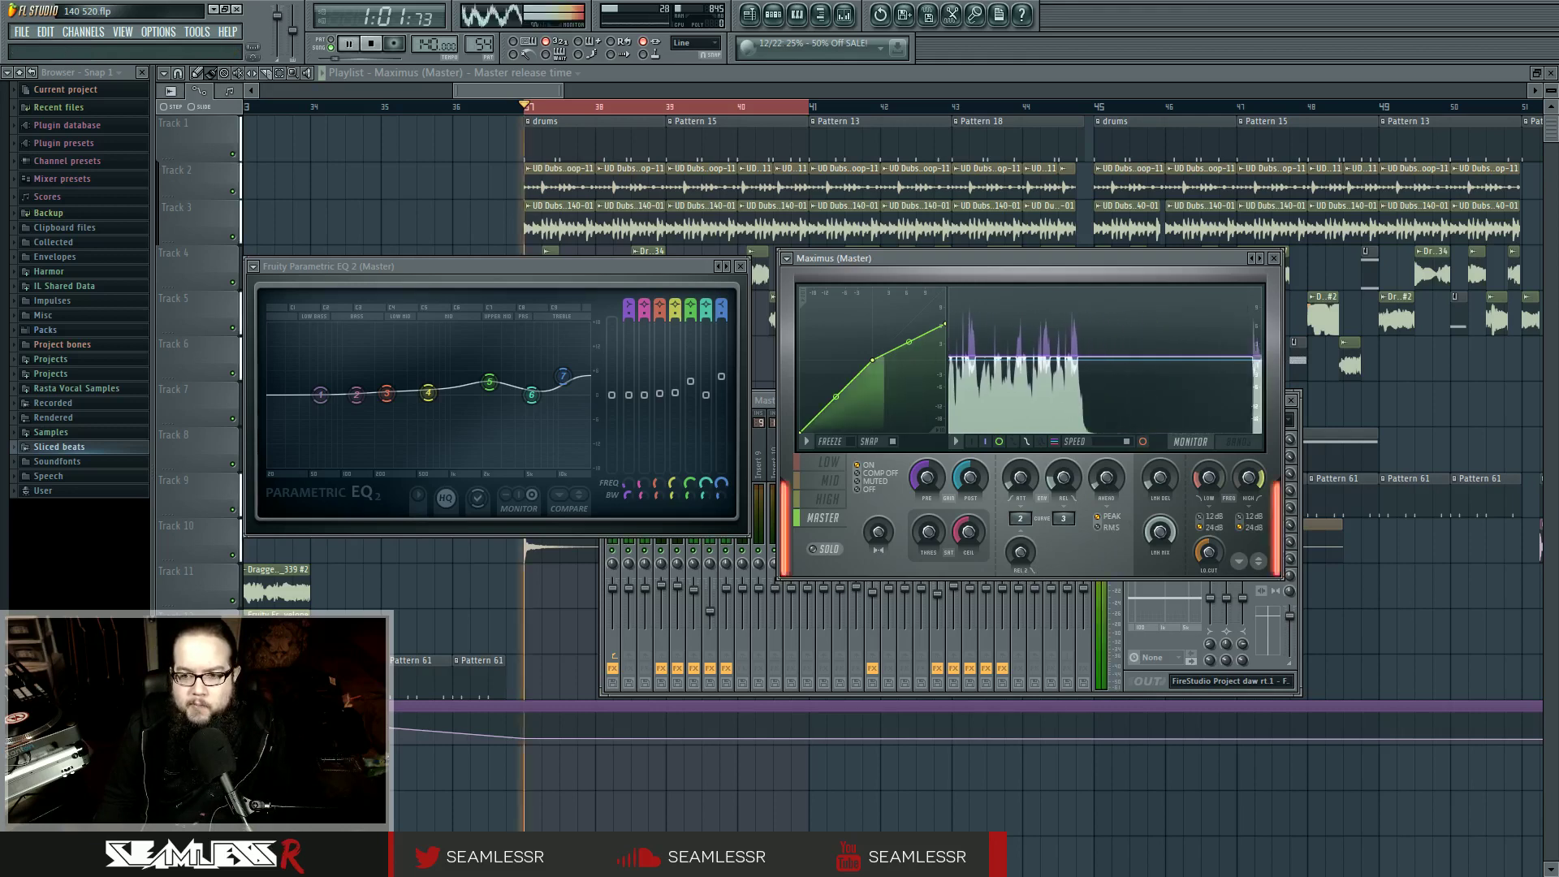
{"action": "key", "text": "space"}
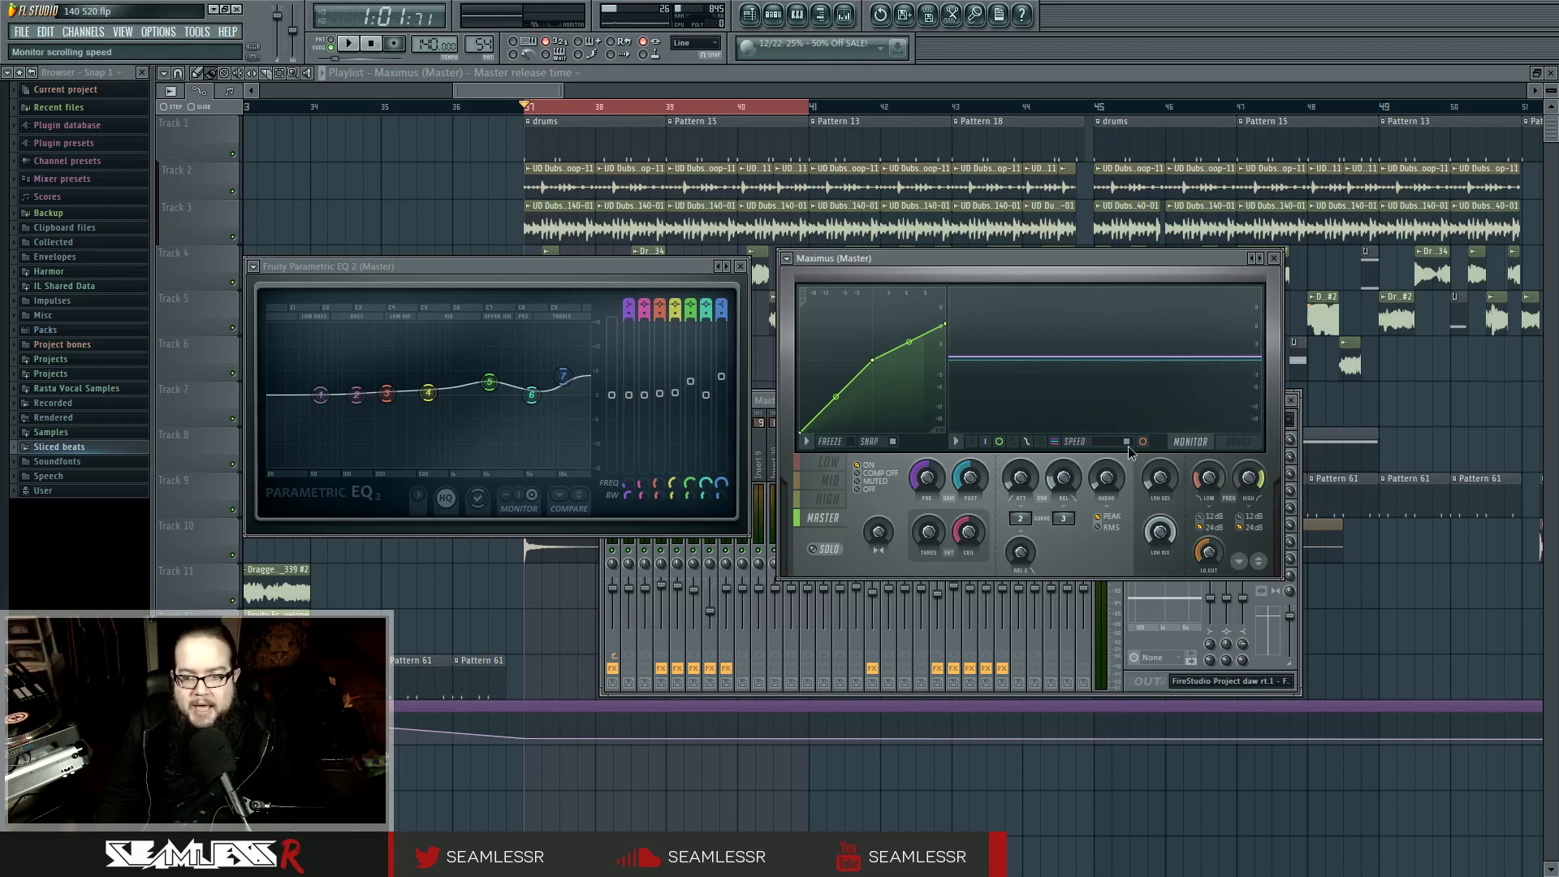
Change the monitor scrolling speed, then during playback try a strong master pre gain boost, reset it and apply a smaller boost.
{"action": "left_click_drag", "start_coordinate": [1127, 442], "coordinate": [1110, 442]}
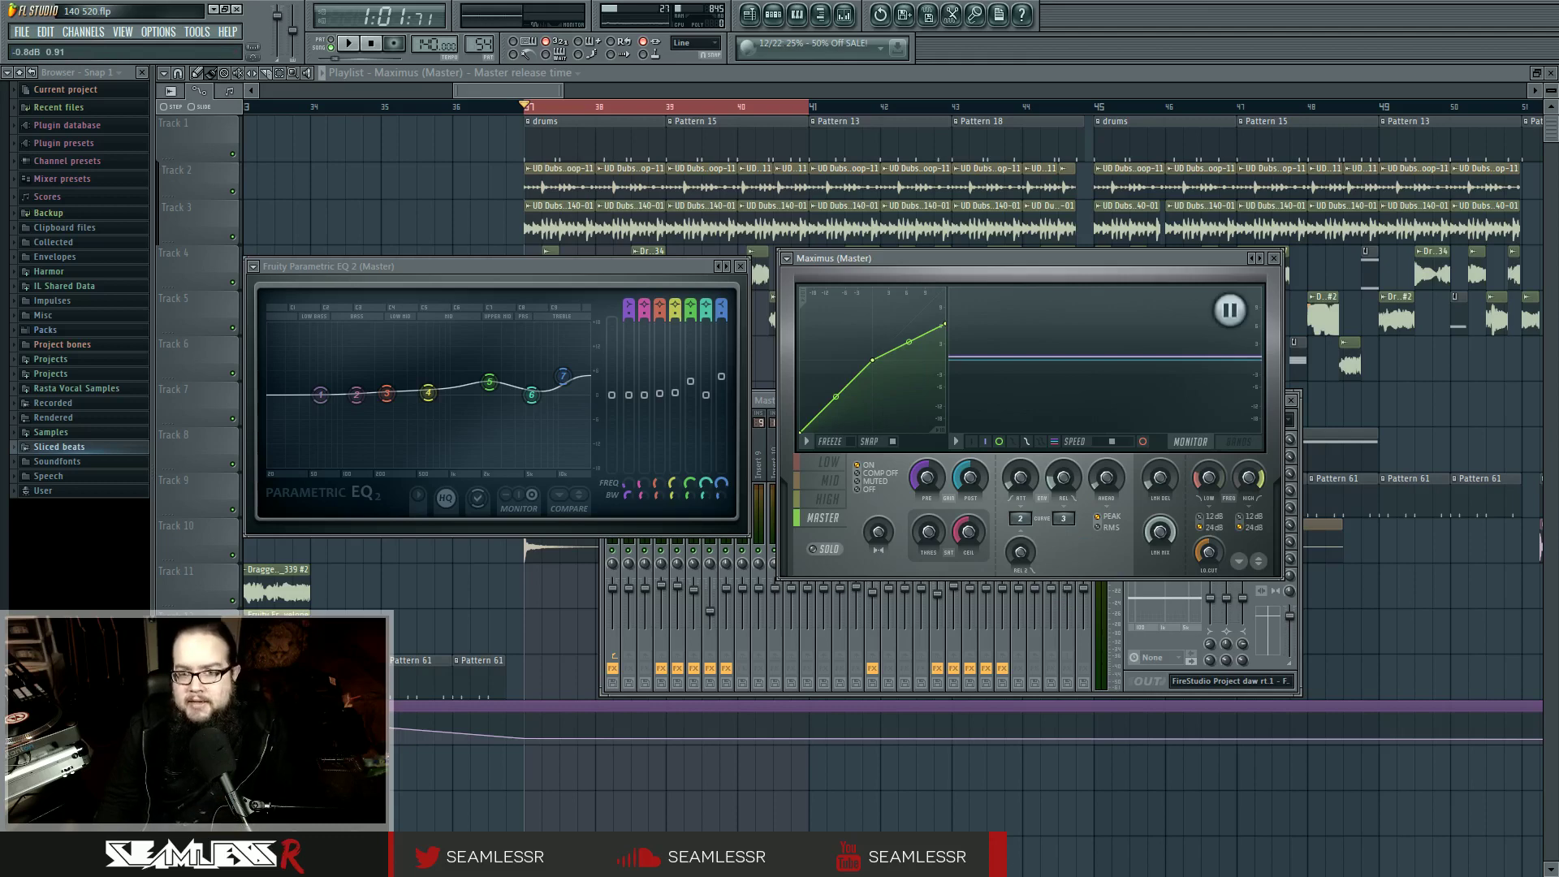
{"action": "key", "text": "space"}
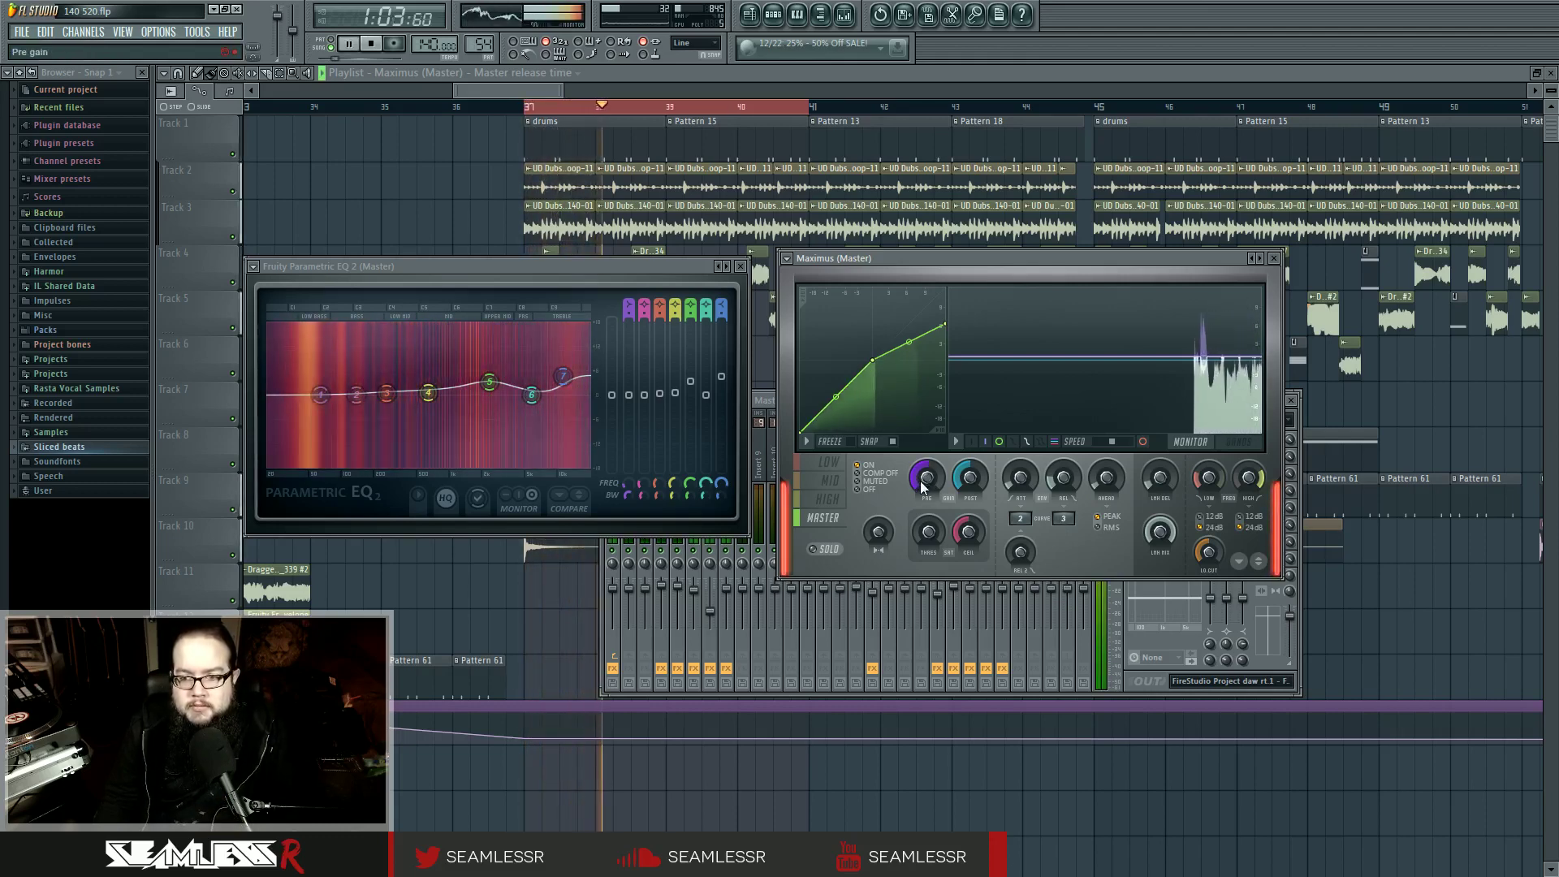
{"action": "left_click_drag", "start_coordinate": [923, 485], "coordinate": [923, 423]}
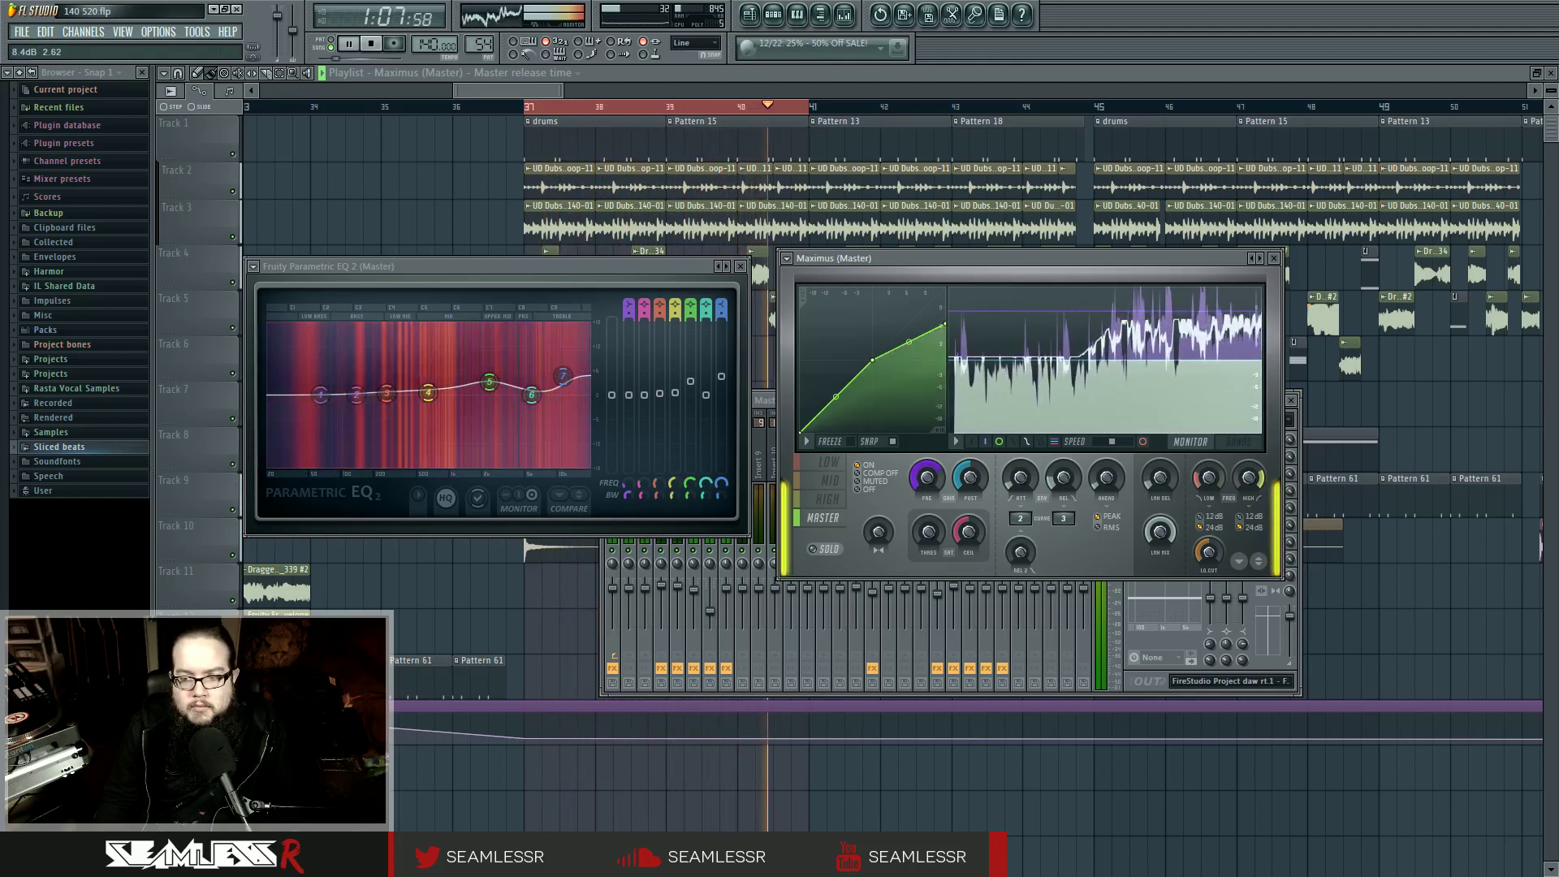
{"action": "left_click", "coordinate": [920, 484], "text": "alt"}
{"action": "left_click_drag", "start_coordinate": [922, 482], "coordinate": [921, 467]}
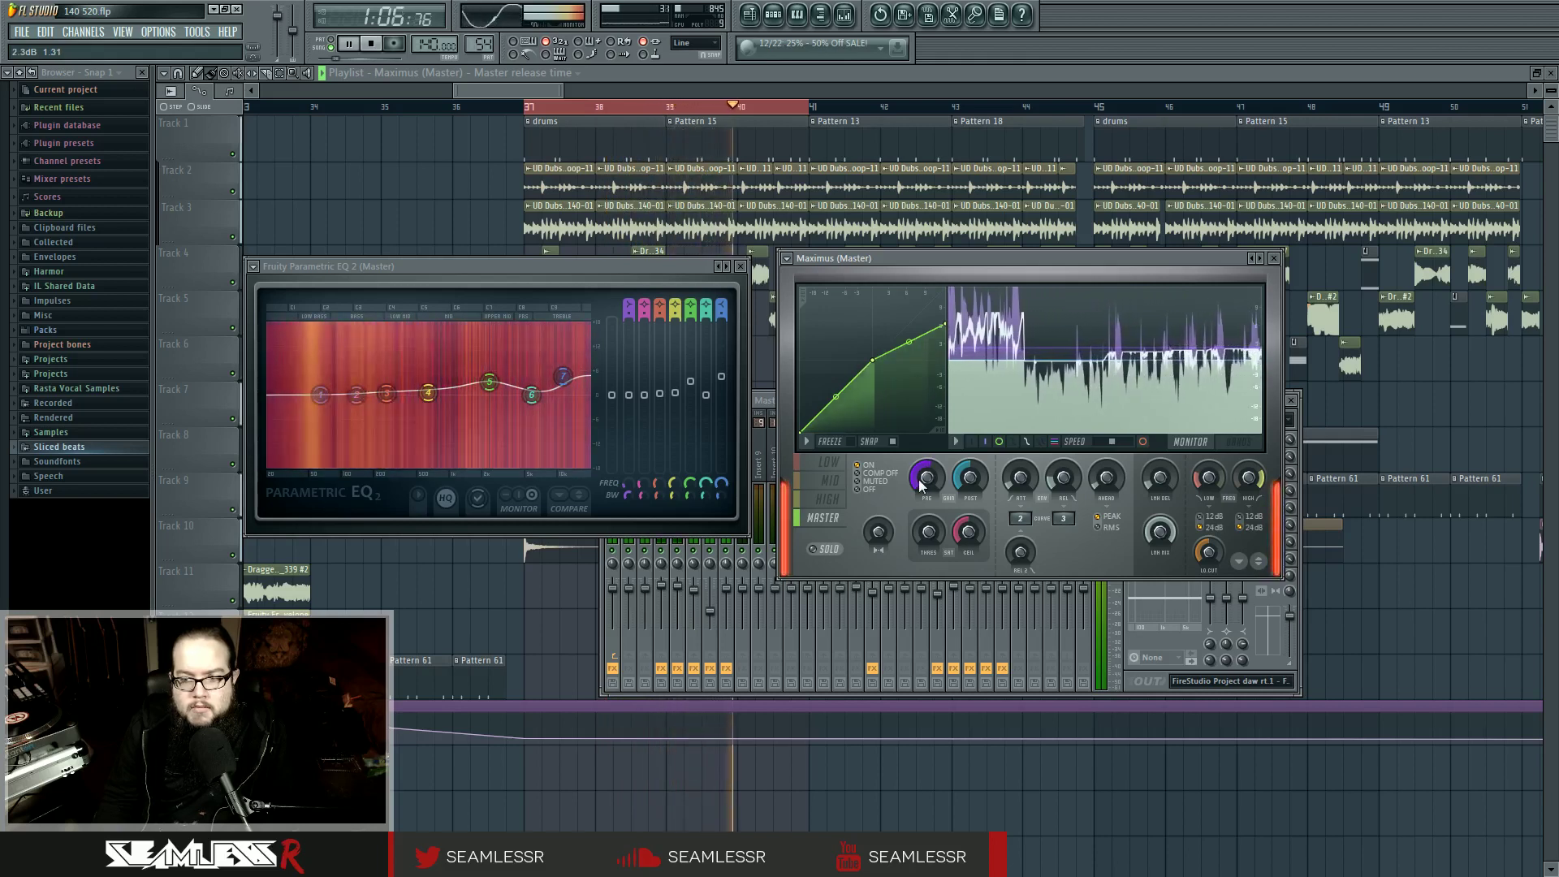
{"action": "key", "text": "space"}
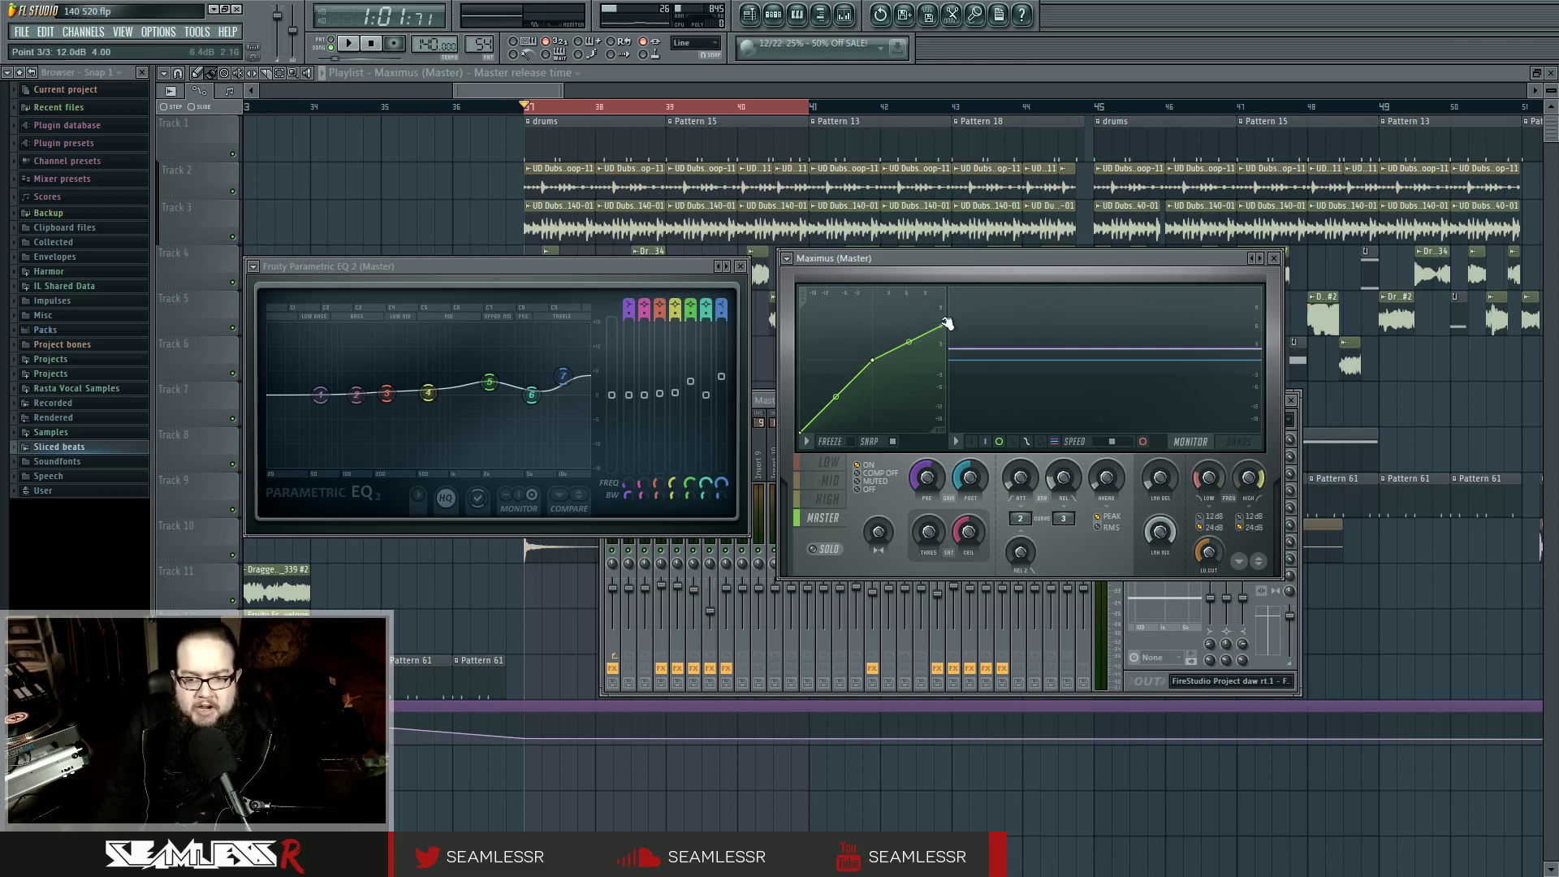
Close the plugin and mixer windows and examine the Maximus release time envelope across the whole playlist.
{"action": "mouse_move", "coordinate": [945, 325]}
{"action": "left_mouse_down"}
{"action": "mouse_move", "coordinate": [950, 360]}
{"action": "mouse_move", "coordinate": [945, 325]}
{"action": "left_mouse_up"}
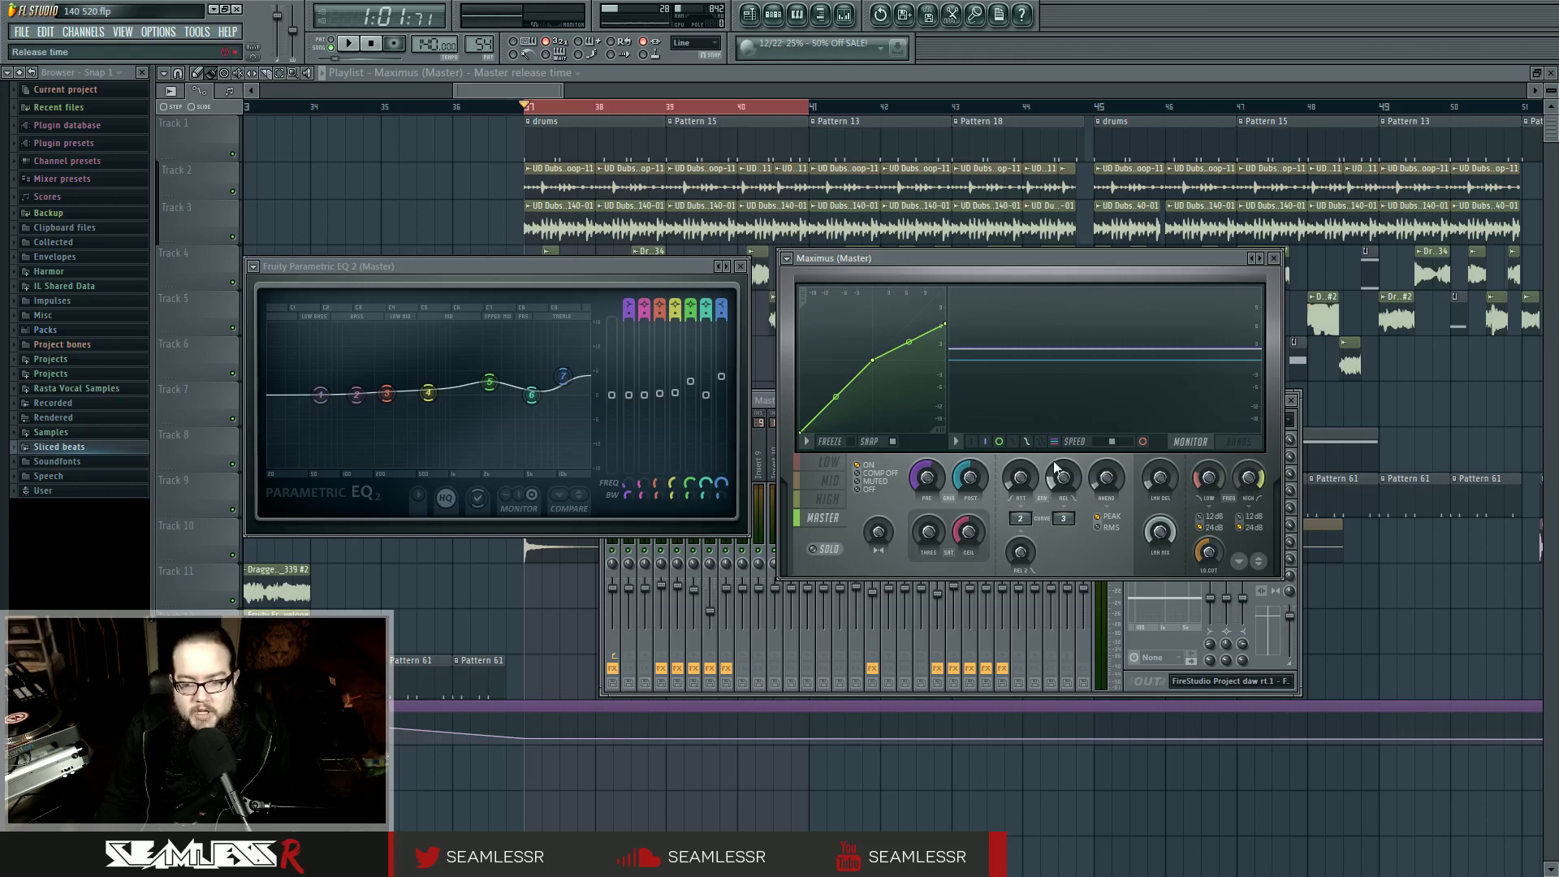
{"action": "key", "text": "F12"}
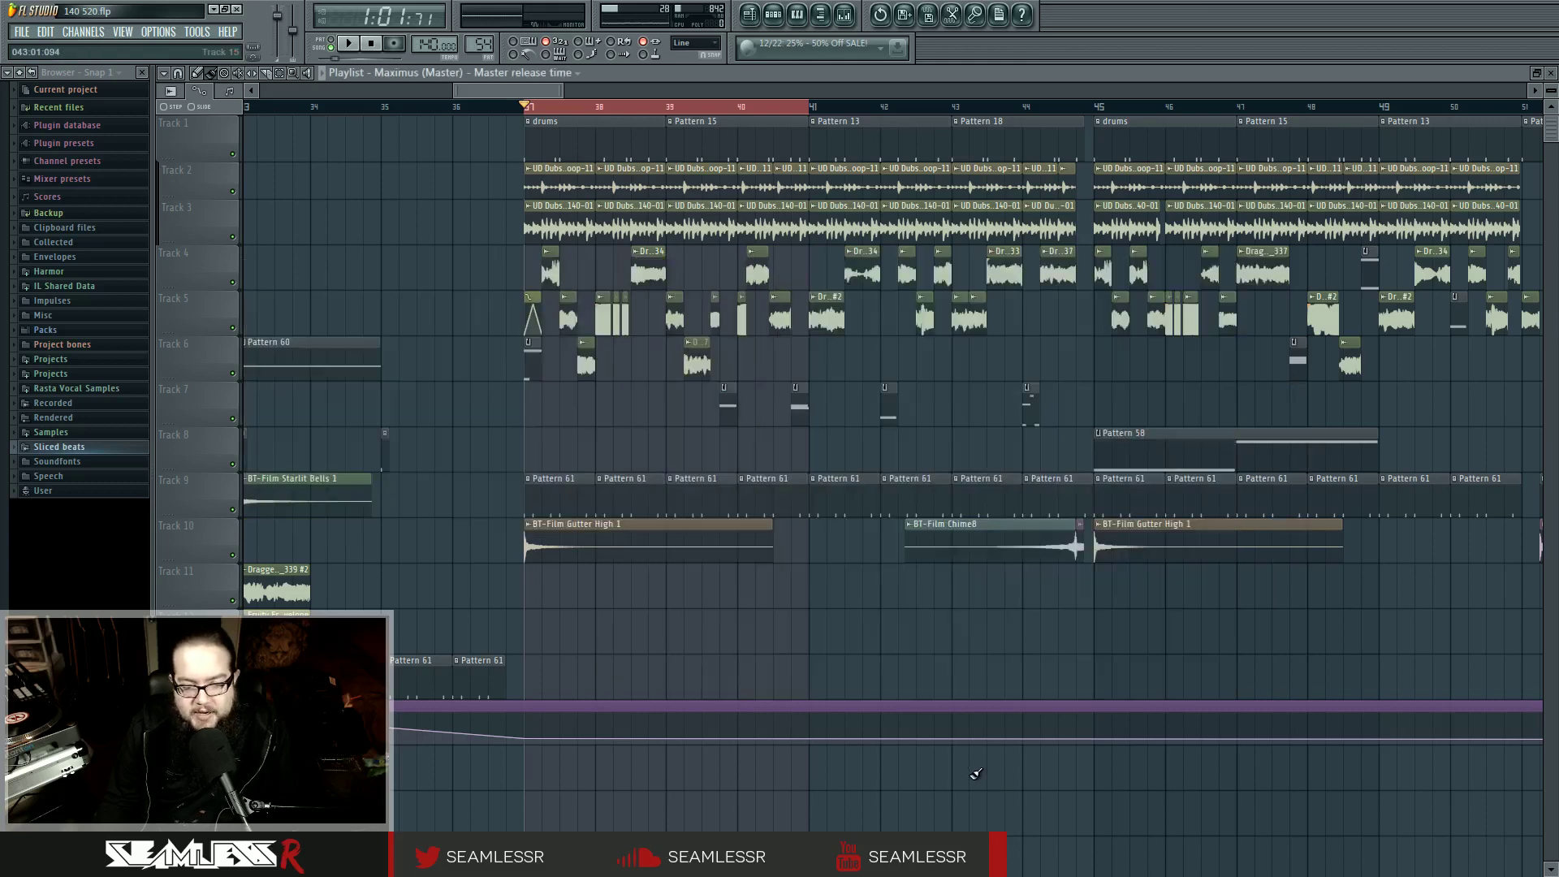
{"action": "scroll", "coordinate": [973, 773], "scroll_direction": "down", "scroll_amount": 6}
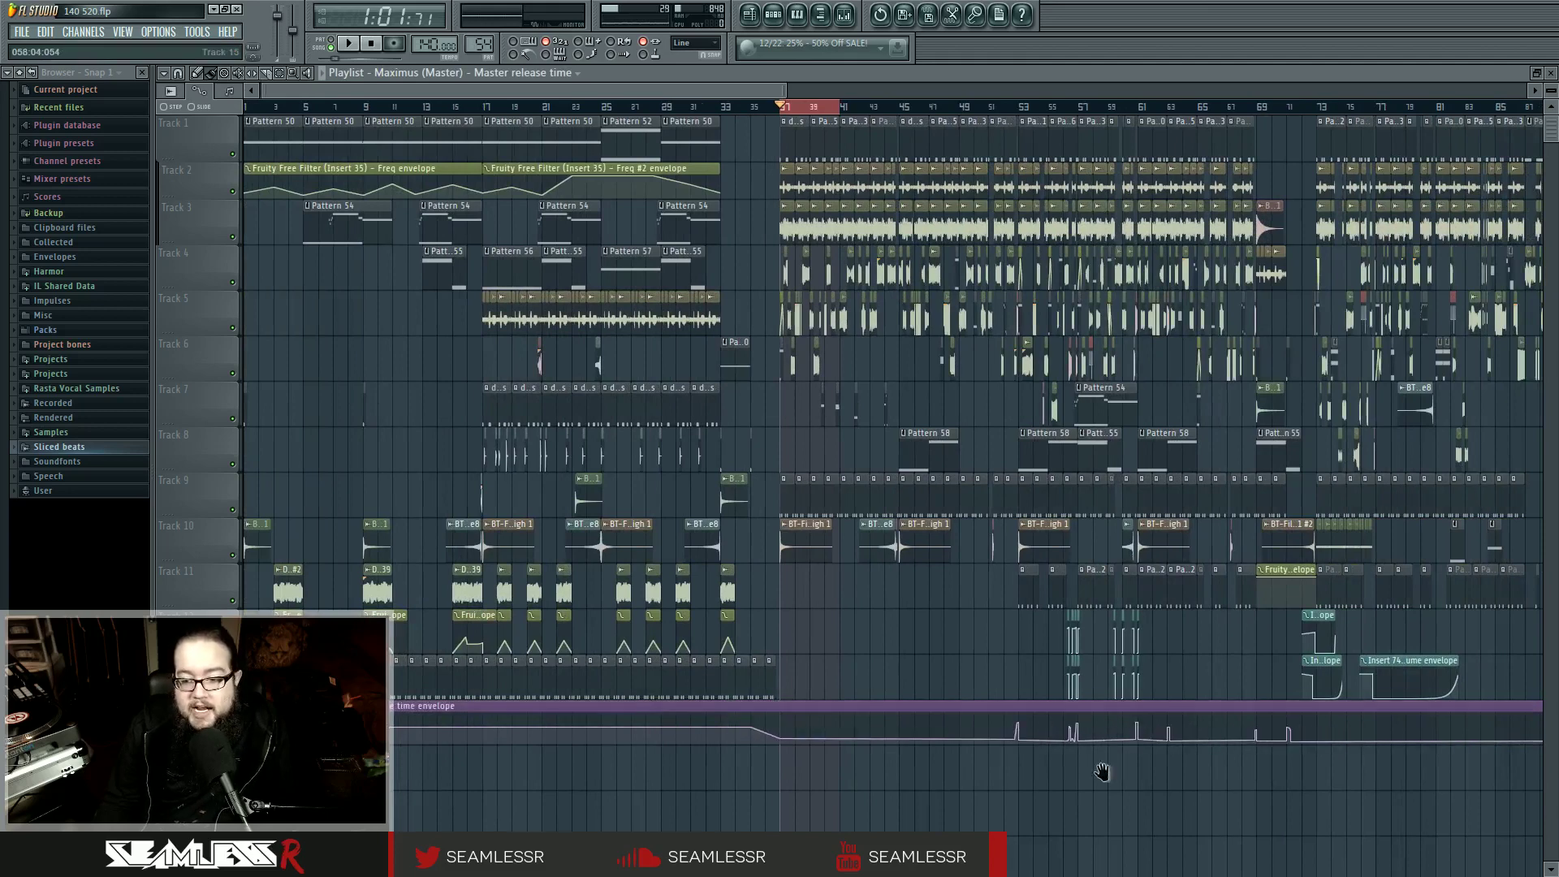
{"action": "scroll", "coordinate": [1097, 767], "scroll_direction": "right", "scroll_amount": 10}
{"action": "scroll", "coordinate": [1097, 772], "scroll_direction": "left", "scroll_amount": 8}
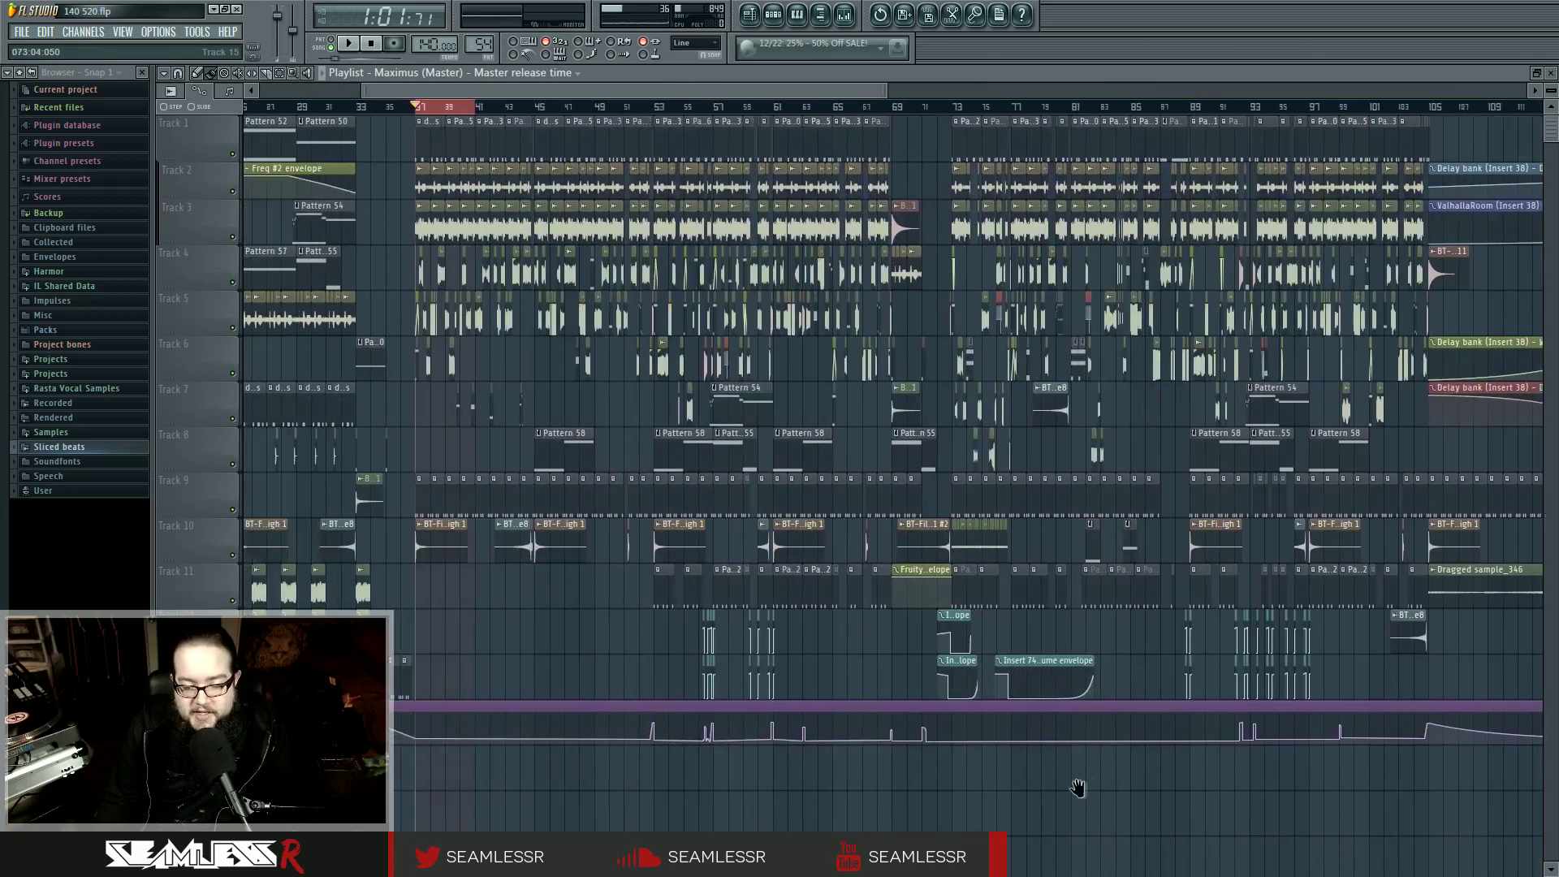
{"action": "scroll", "coordinate": [751, 800], "scroll_direction": "up", "scroll_amount": 3}
{"action": "scroll", "coordinate": [748, 802], "scroll_direction": "up", "scroll_amount": 8}
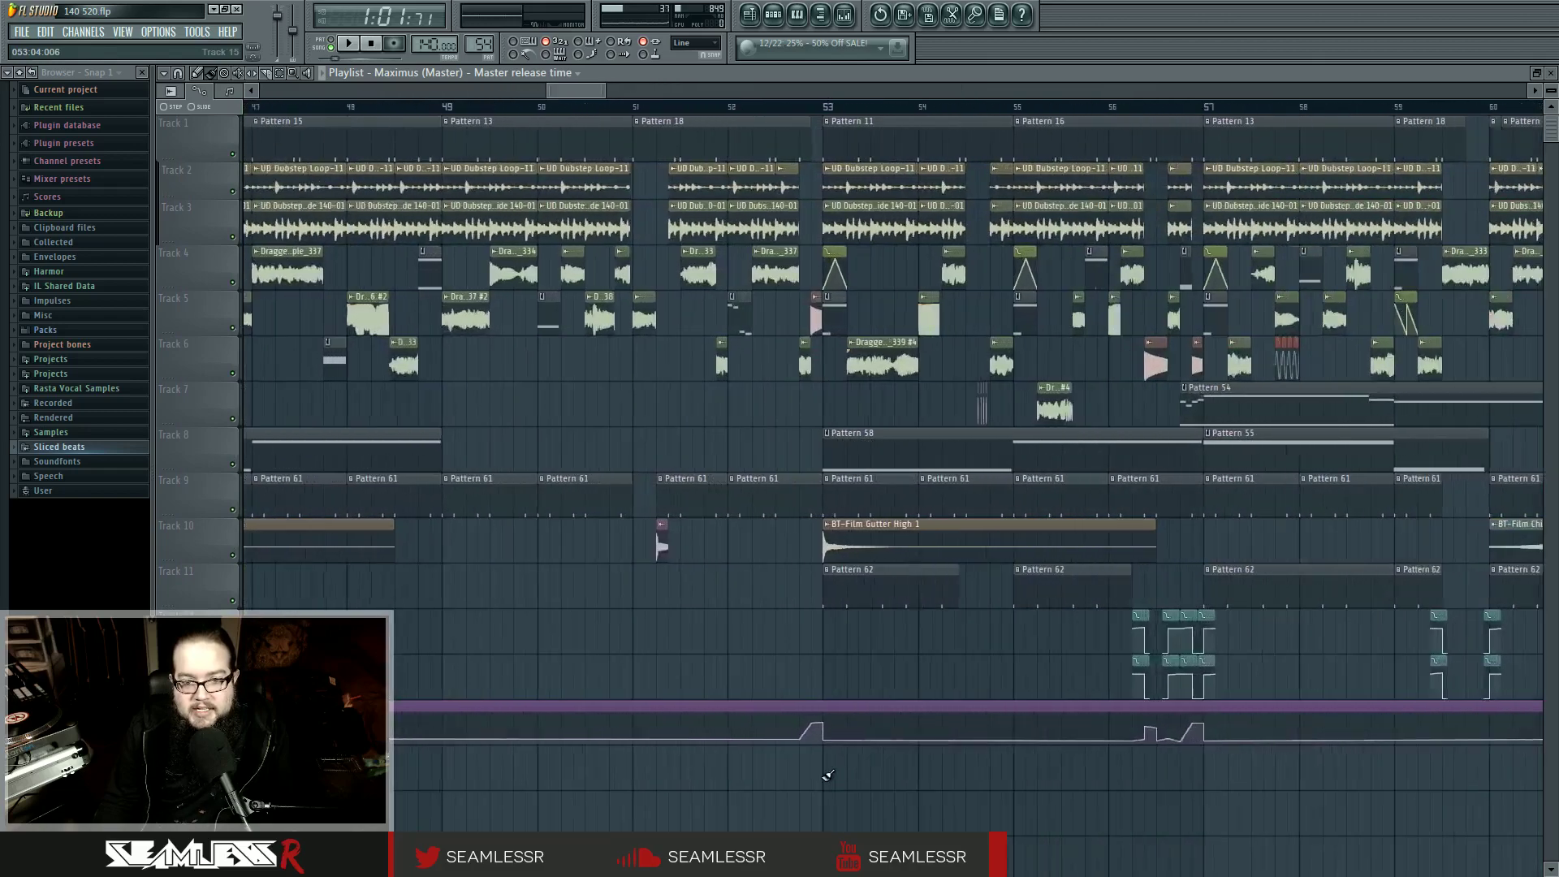
Place the playback start just before bar 53, play the passage, and solo Track 5 to hear the BT-Kick clip alone.
{"action": "left_click", "coordinate": [654, 106]}
{"action": "key", "text": "space"}
{"action": "key", "text": "space"}
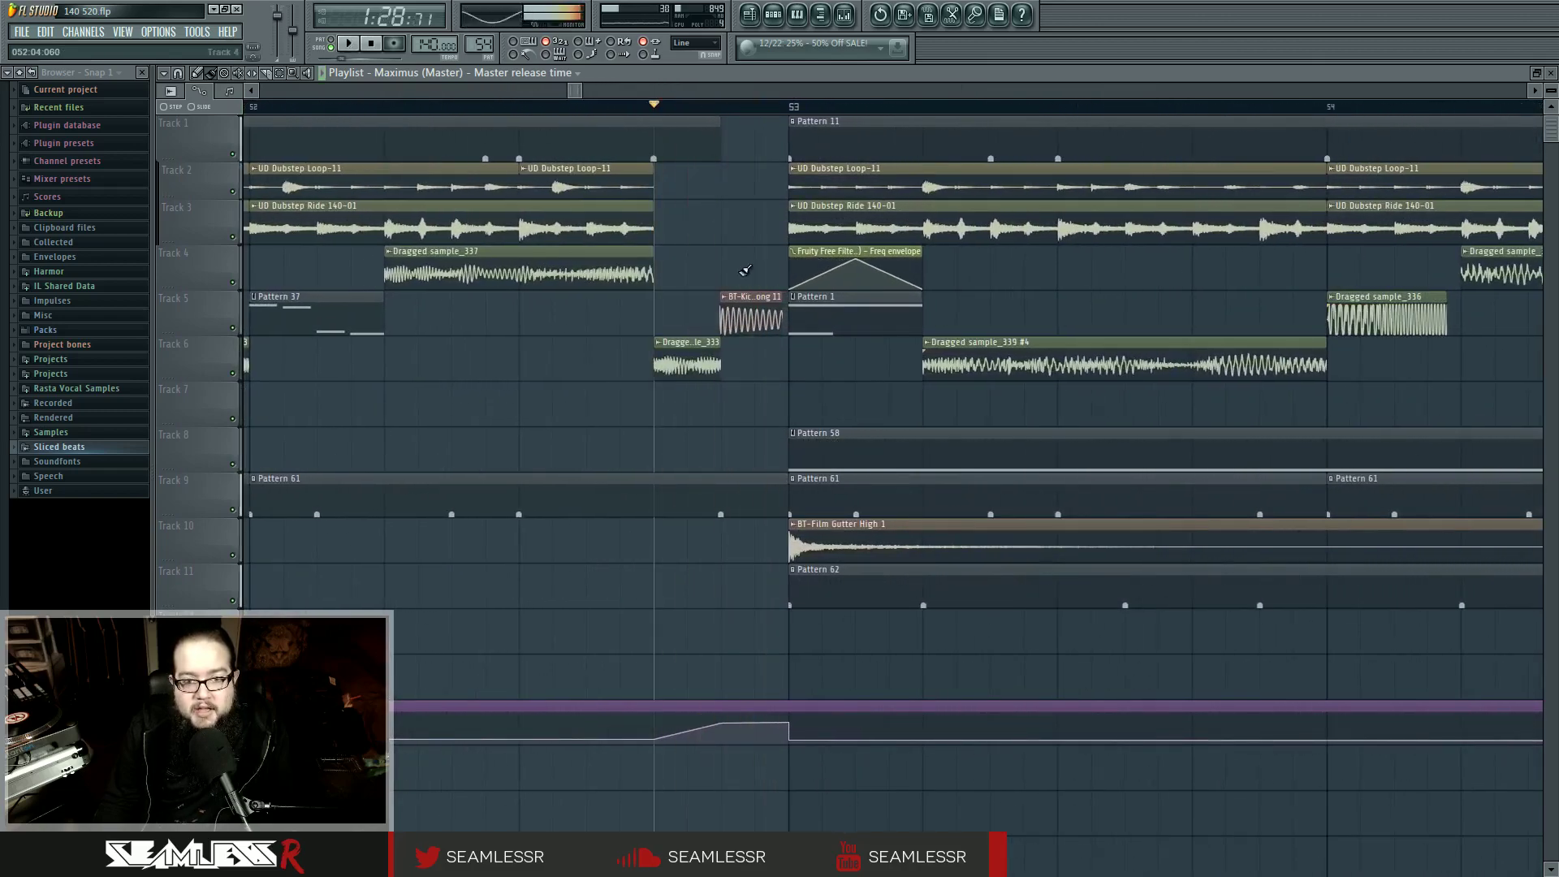
{"action": "left_click", "coordinate": [751, 299]}
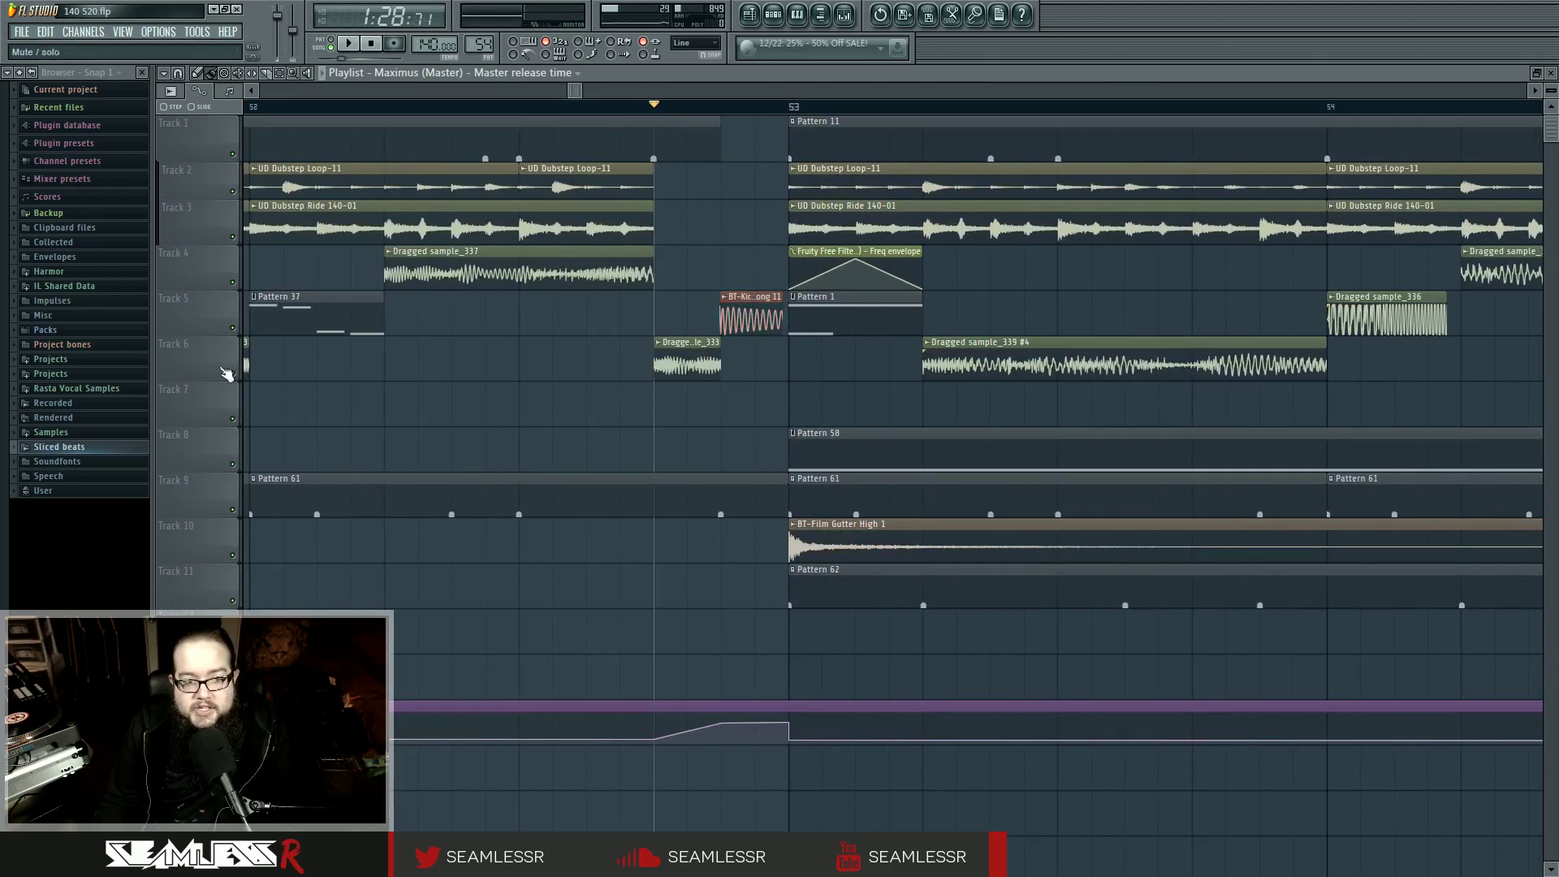
{"action": "right_click", "coordinate": [233, 329]}
{"action": "key", "text": "space"}
{"action": "key", "text": "space"}
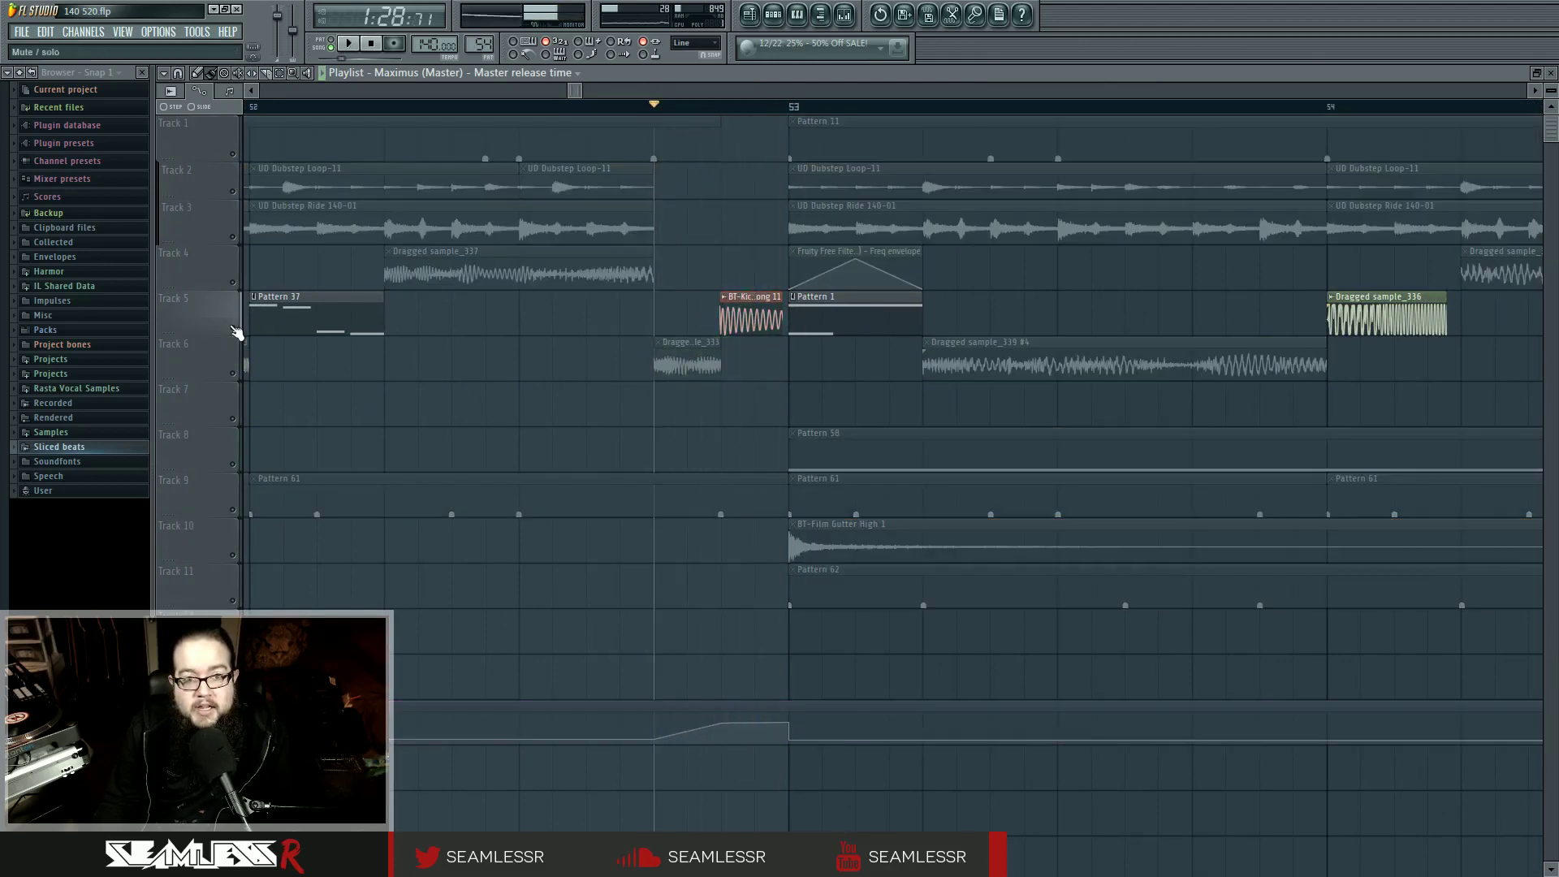
Open the BT-Kick 808 Long 11 clip's channel settings and the Master's Maximus, and play the soloed kick through it.
{"action": "double_click", "coordinate": [750, 315]}
{"action": "left_click", "coordinate": [1150, 330]}
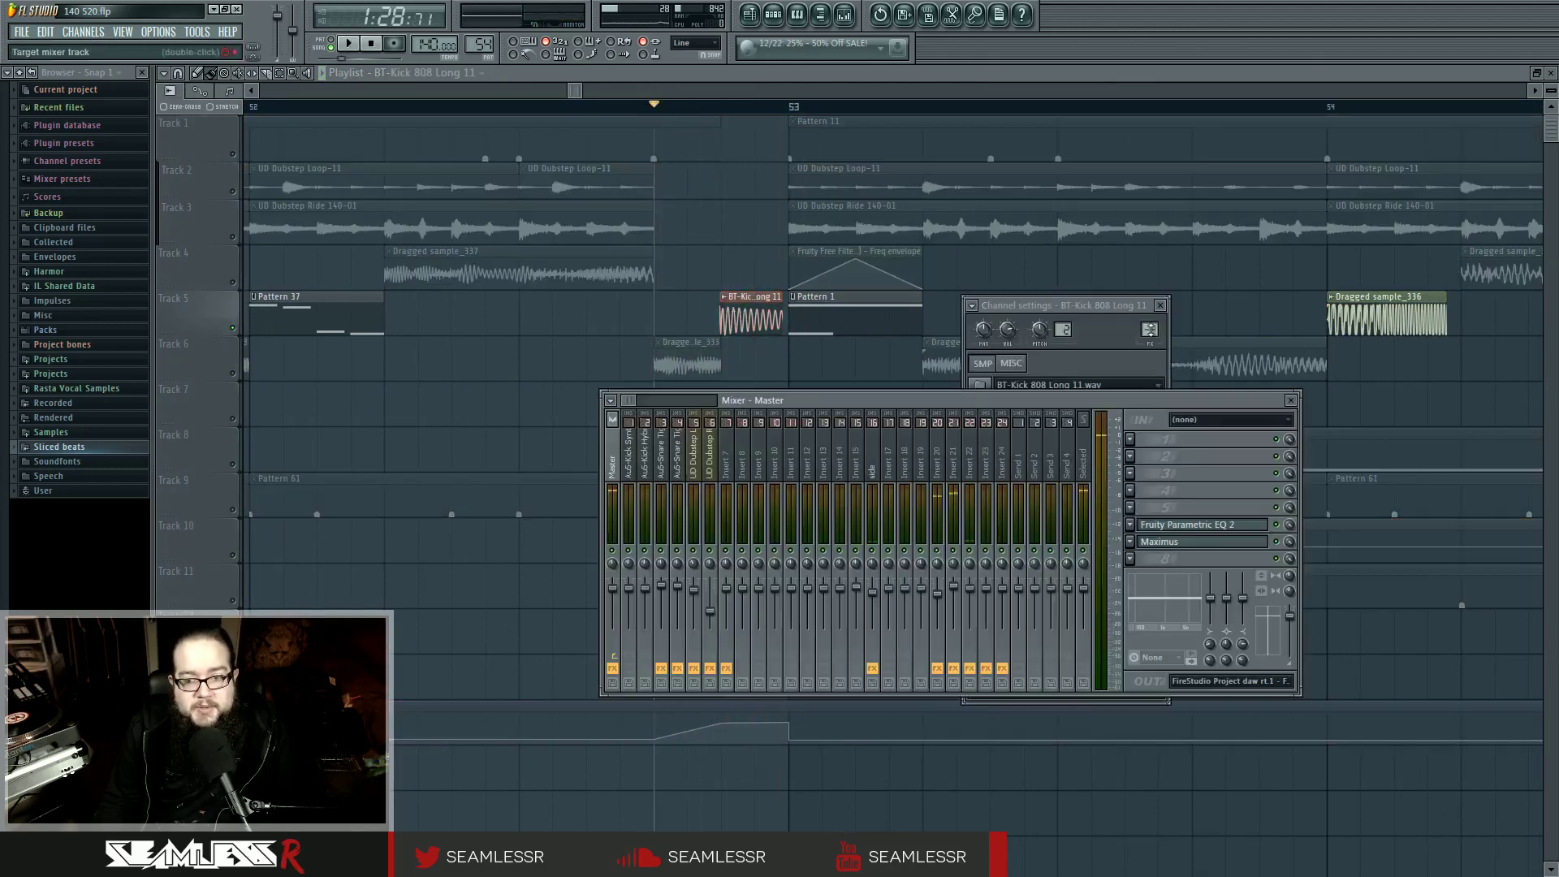
{"action": "left_click", "coordinate": [1202, 498]}
{"action": "key", "text": "space"}
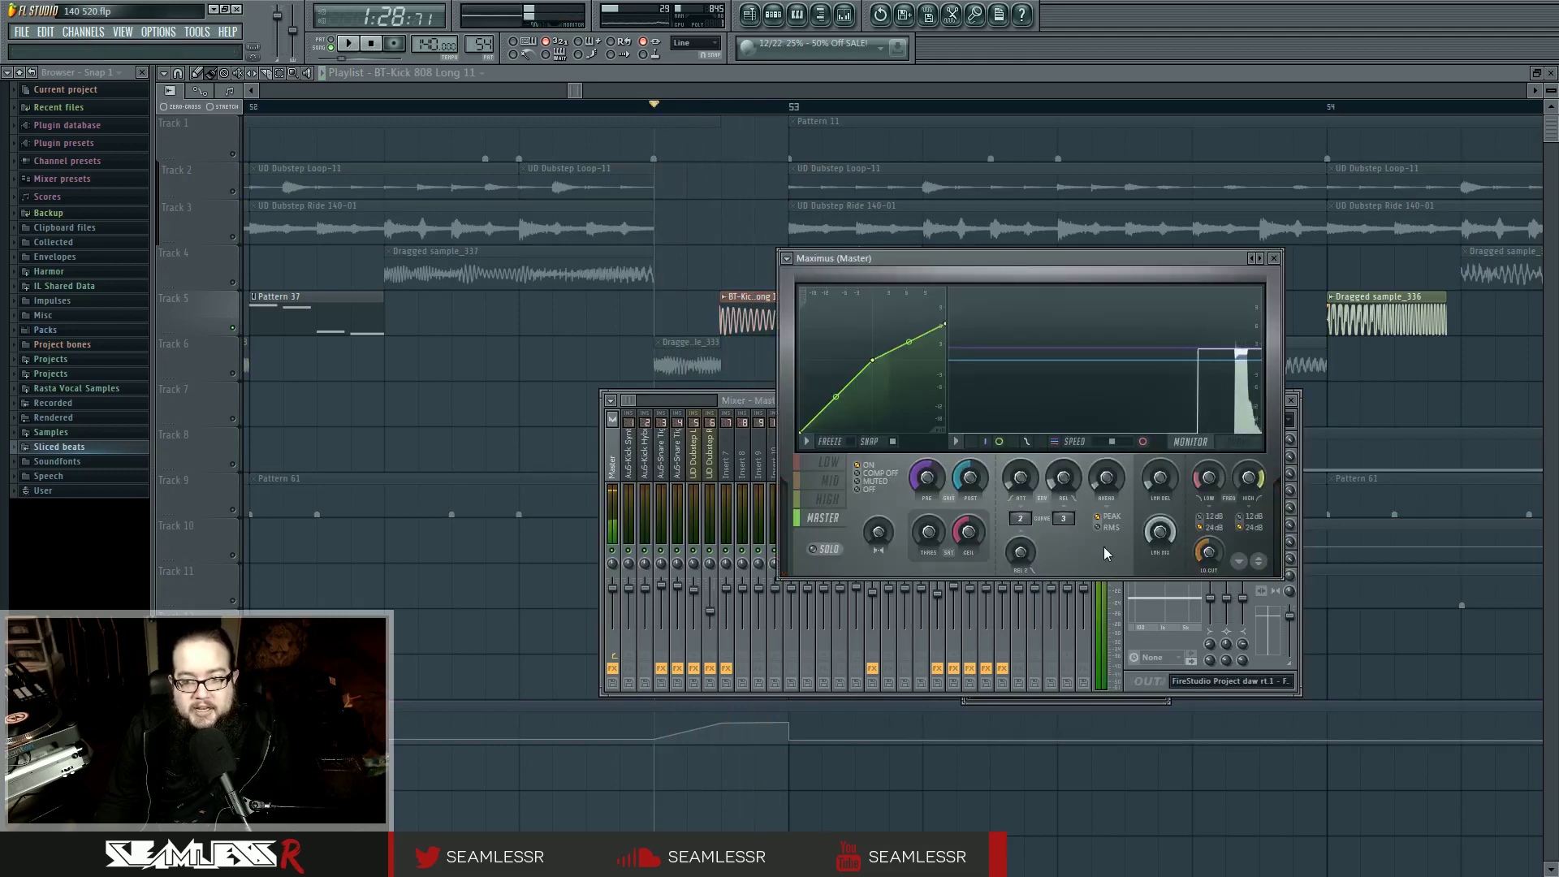
{"action": "key", "text": "space"}
Unmute the Maximus release time envelope's track and replay the soloed kick with it active.
{"action": "left_click", "coordinate": [233, 736]}
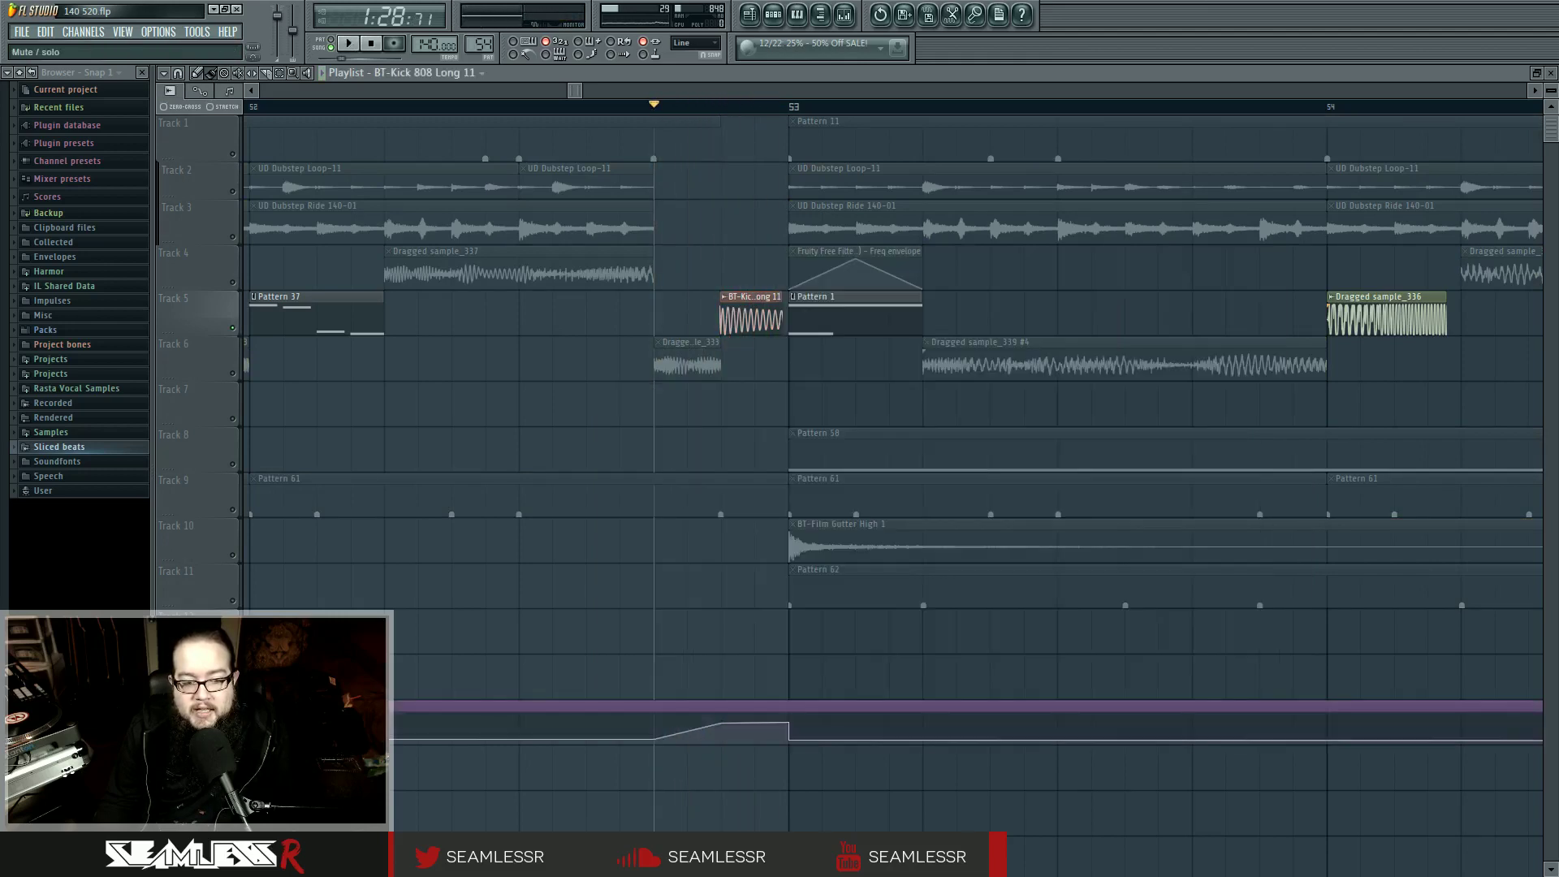
{"action": "key", "text": "space"}
{"action": "key", "text": "space"}
{"action": "key", "text": "space"}
{"action": "key", "text": "space"}
Reopen the Master's Maximus from the mixer and play the kick repeatedly to watch its peaks in the monitor.
{"action": "left_click", "coordinate": [845, 15]}
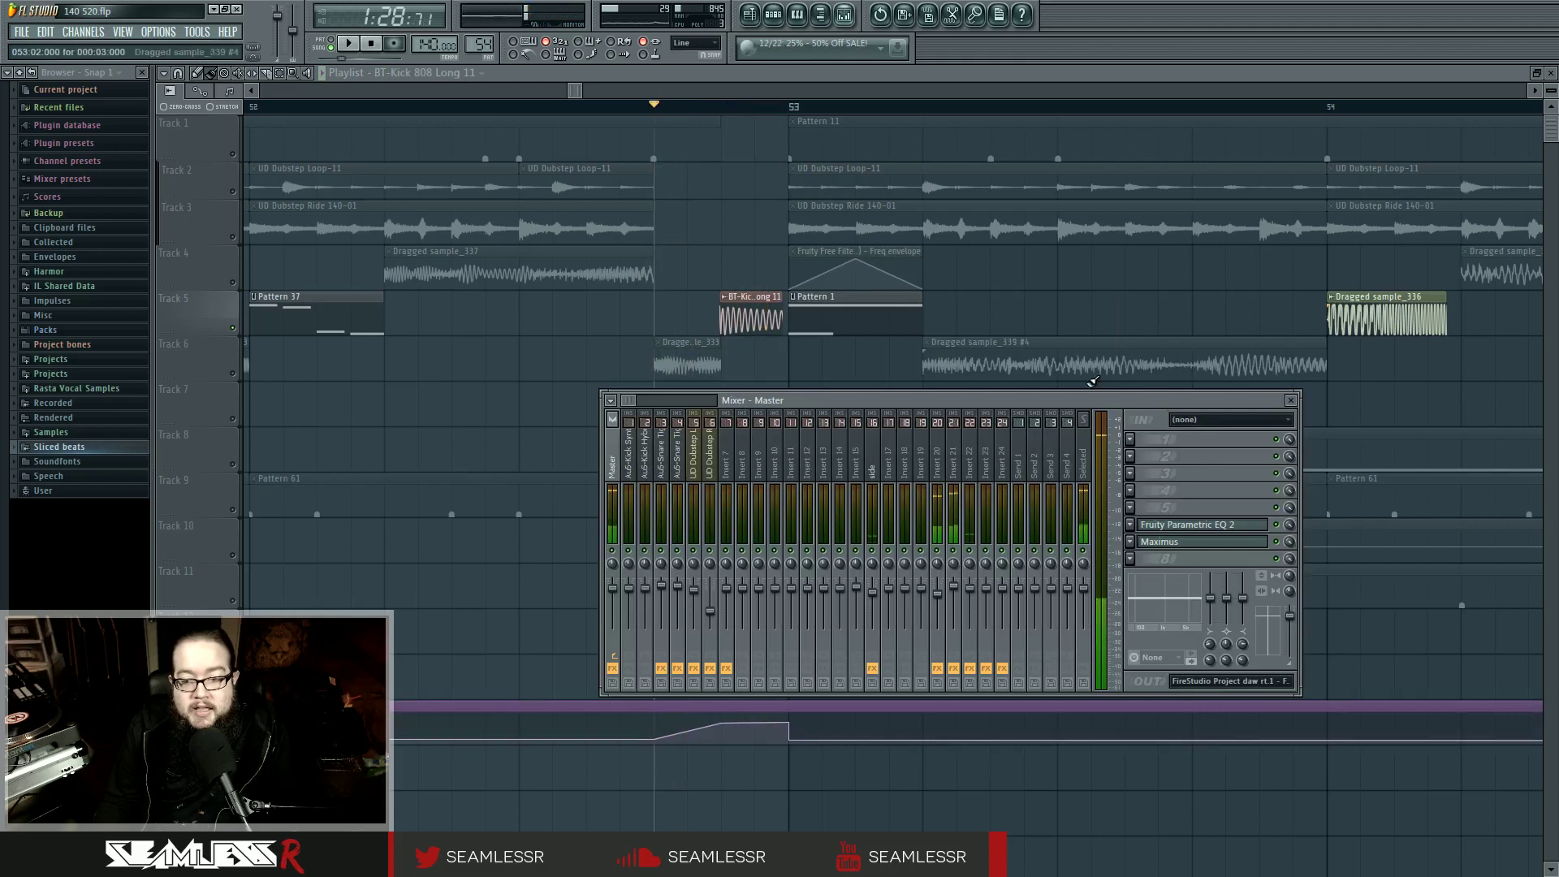
{"action": "left_click", "coordinate": [1192, 544]}
{"action": "key", "text": "space"}
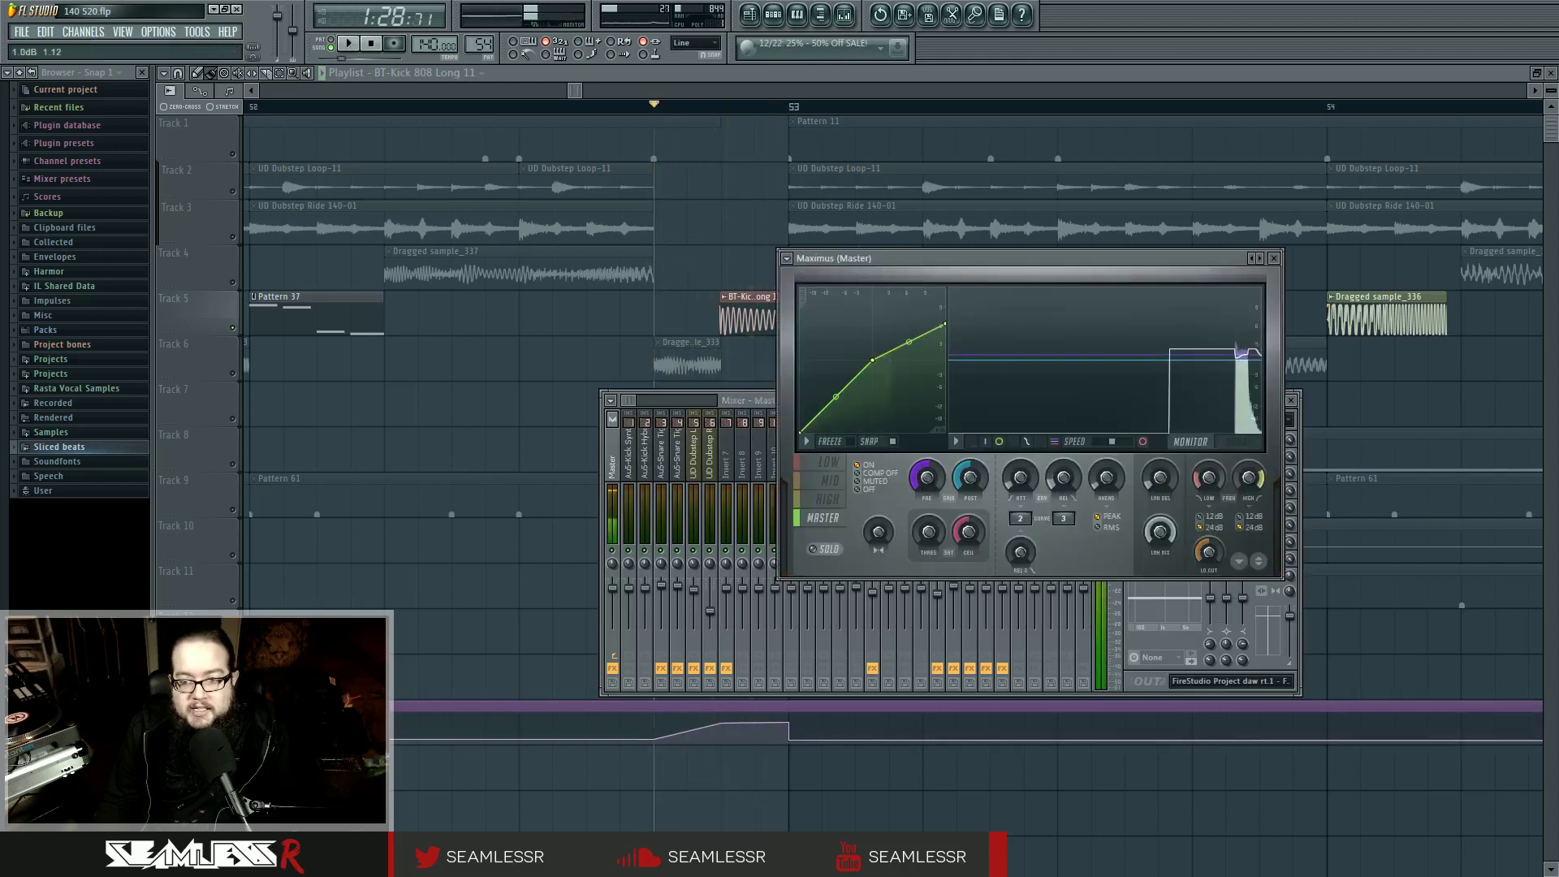
{"action": "key", "text": "space"}
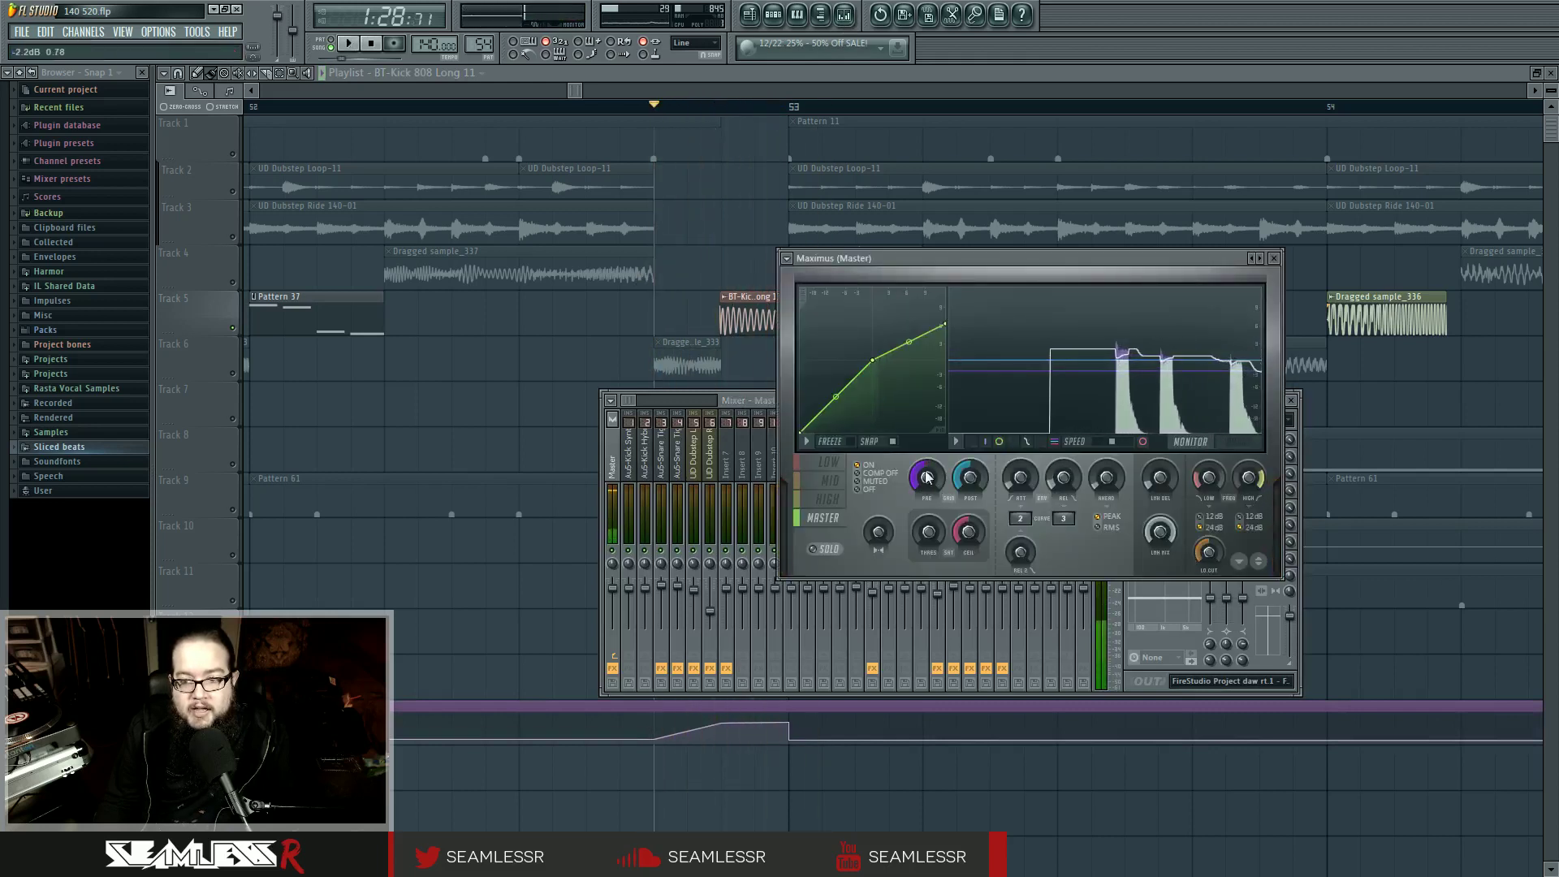
{"action": "key", "text": "space"}
{"action": "key", "text": "space"}
{"action": "key", "text": "space"}
{"action": "key", "text": "space"}
Raise the master band's pre gain in Maximus and replay the kick several times to compare its peaks.
{"action": "left_click_drag", "start_coordinate": [926, 479], "coordinate": [927, 463]}
{"action": "key", "text": "space"}
{"action": "key", "text": "space"}
{"action": "key", "text": "space"}
{"action": "key", "text": "space"}
{"action": "key", "text": "space"}
{"action": "key", "text": "space"}
{"action": "key", "text": "space"}
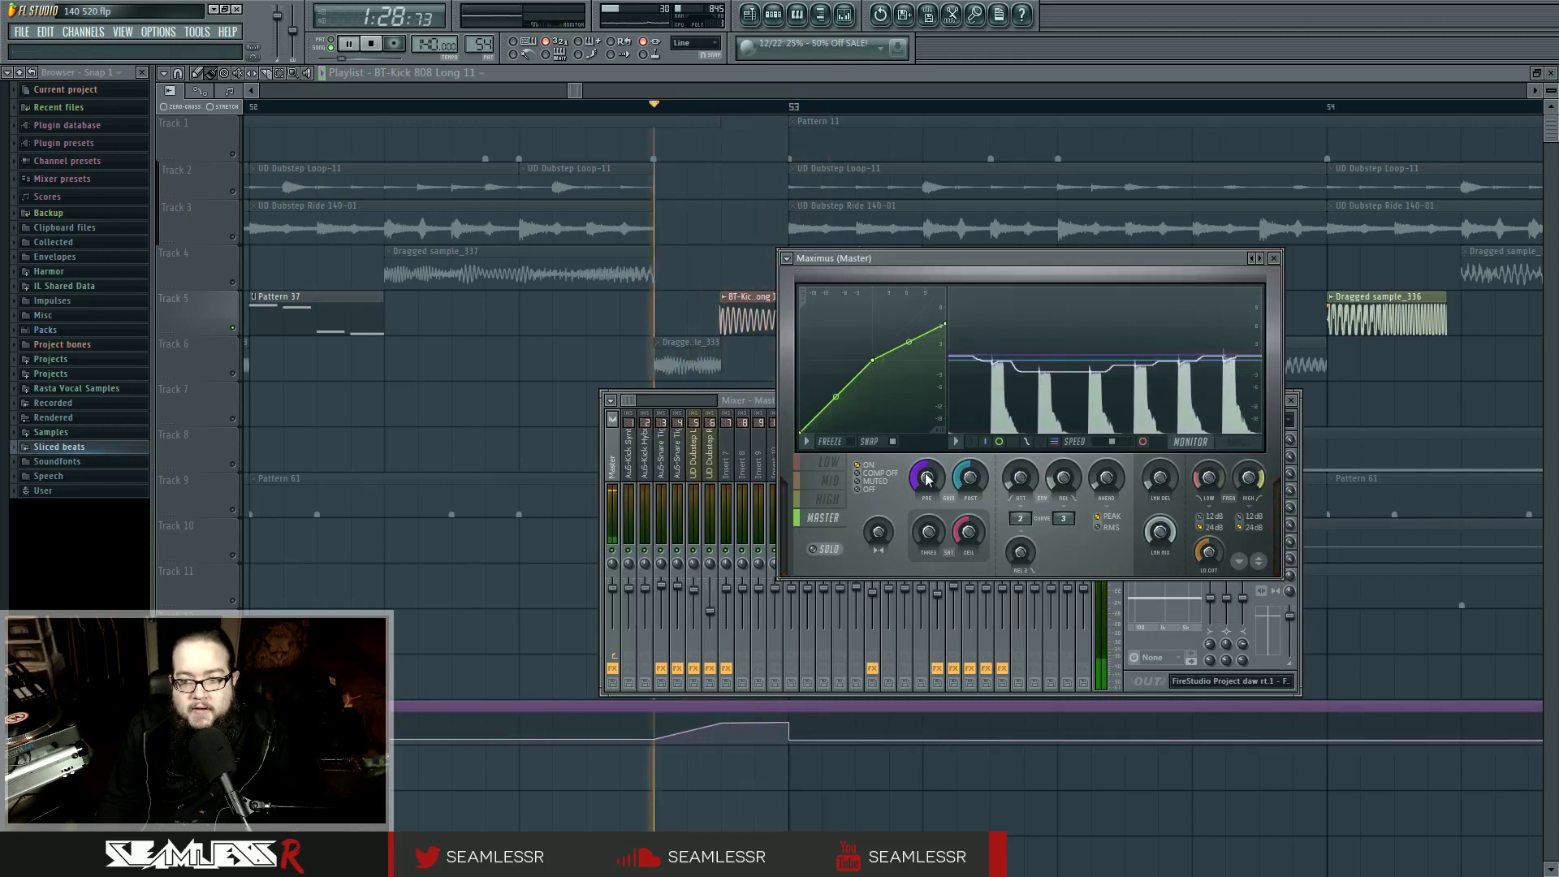
{"action": "key", "text": "space"}
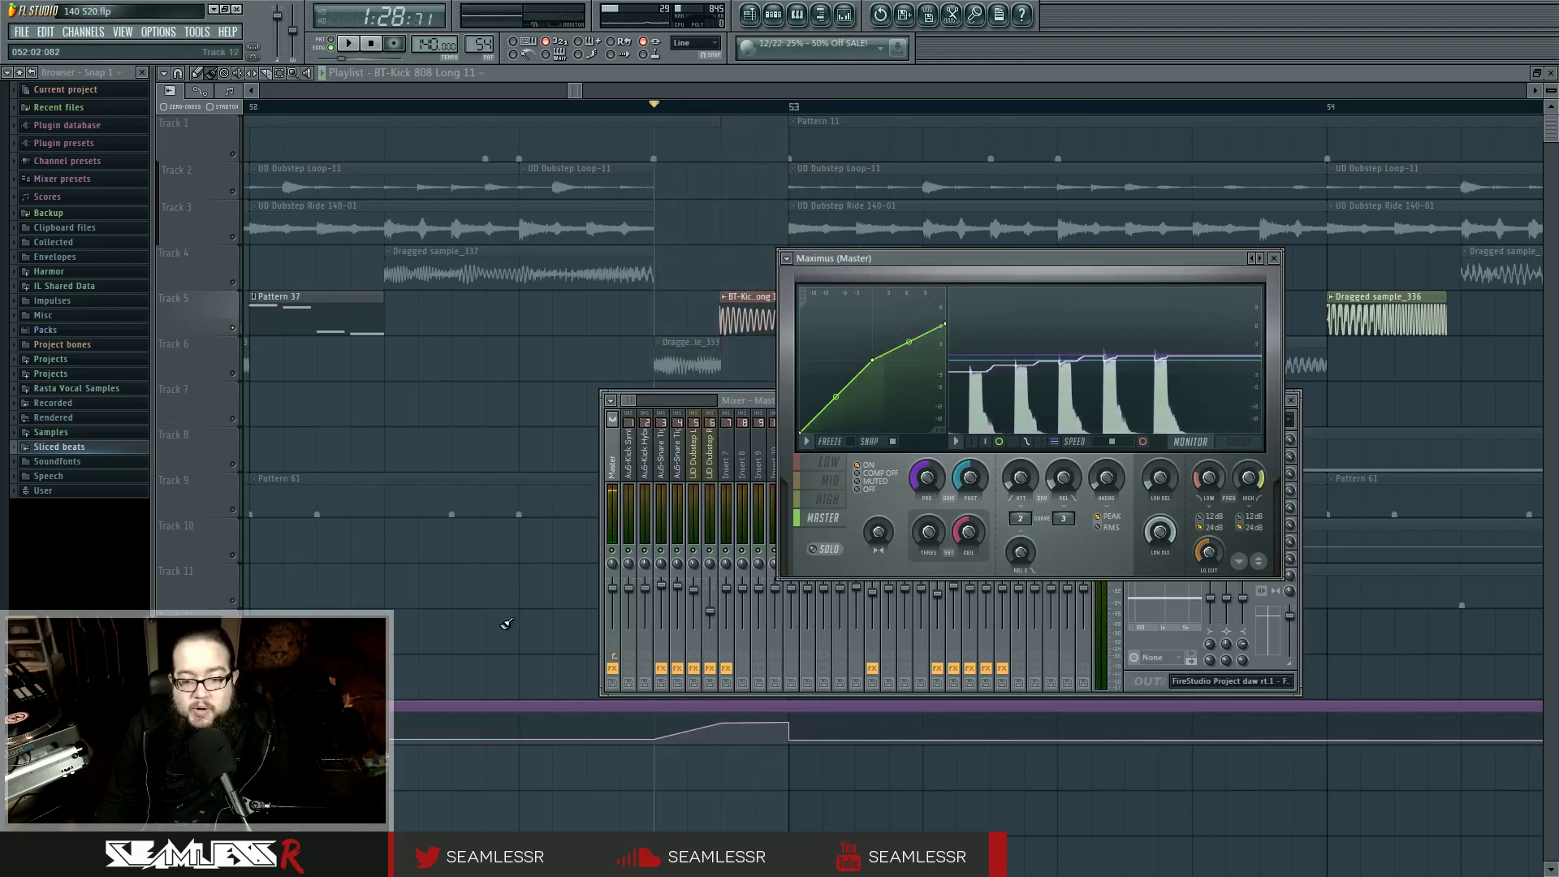
{"action": "key", "text": "space"}
{"action": "key", "text": "space"}
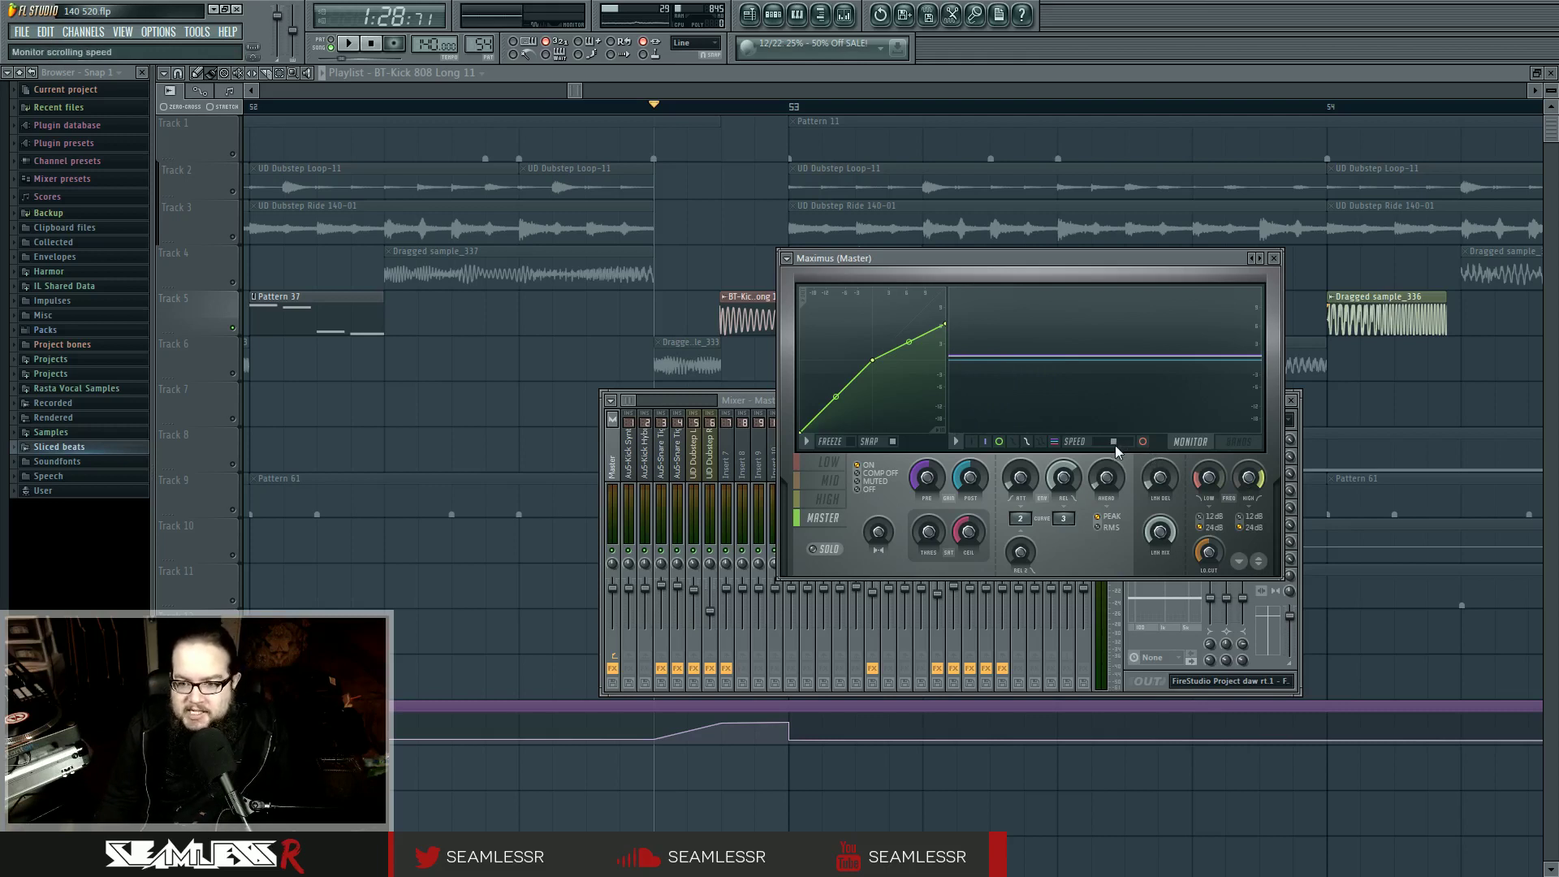
Replay the soloed kick and pause the Maximus monitor to examine the kick's peaks against the limit line.
{"action": "key", "text": "space"}
{"action": "left_click", "coordinate": [1177, 374]}
{"action": "key", "text": "space"}
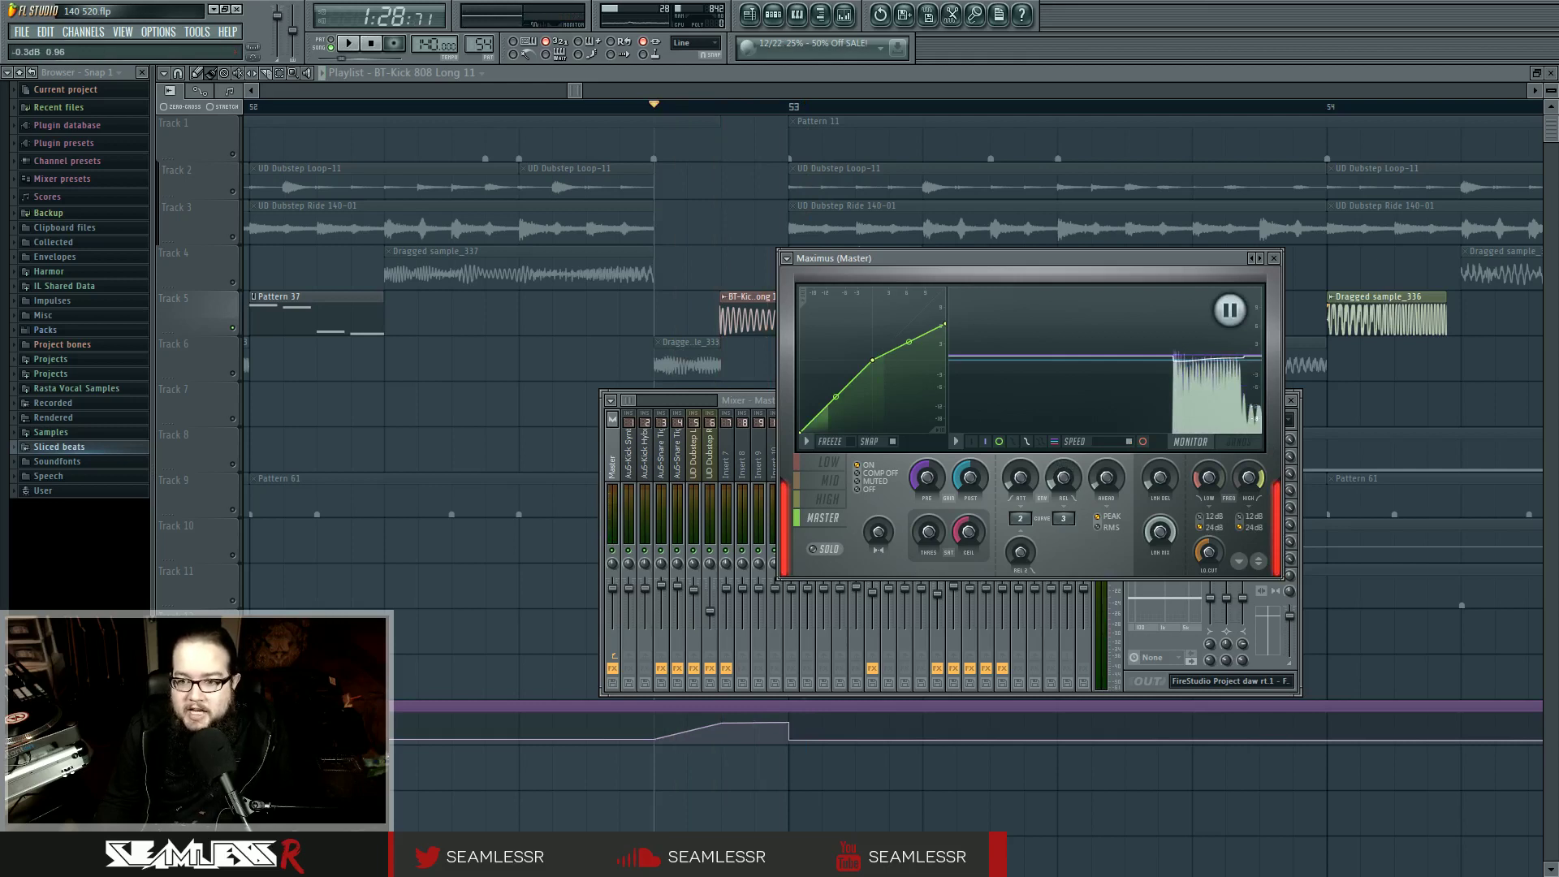
Mute the Maximus release time envelope's track, reopen the Master's Maximus and replay the soloed kick without the automation.
{"action": "left_click", "coordinate": [365, 723]}
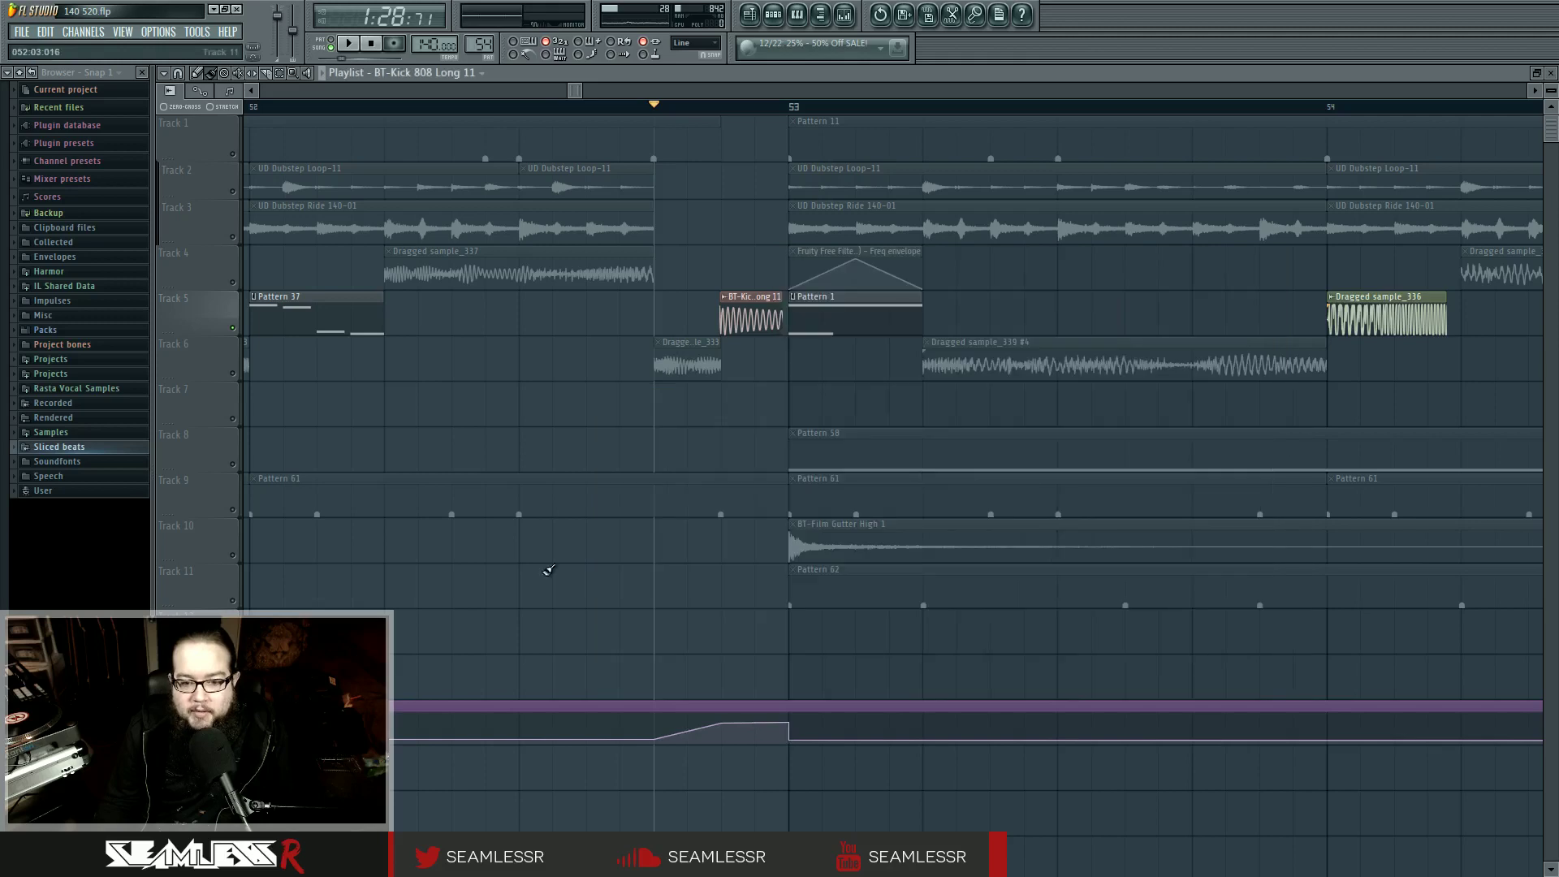
{"action": "left_click", "coordinate": [845, 15]}
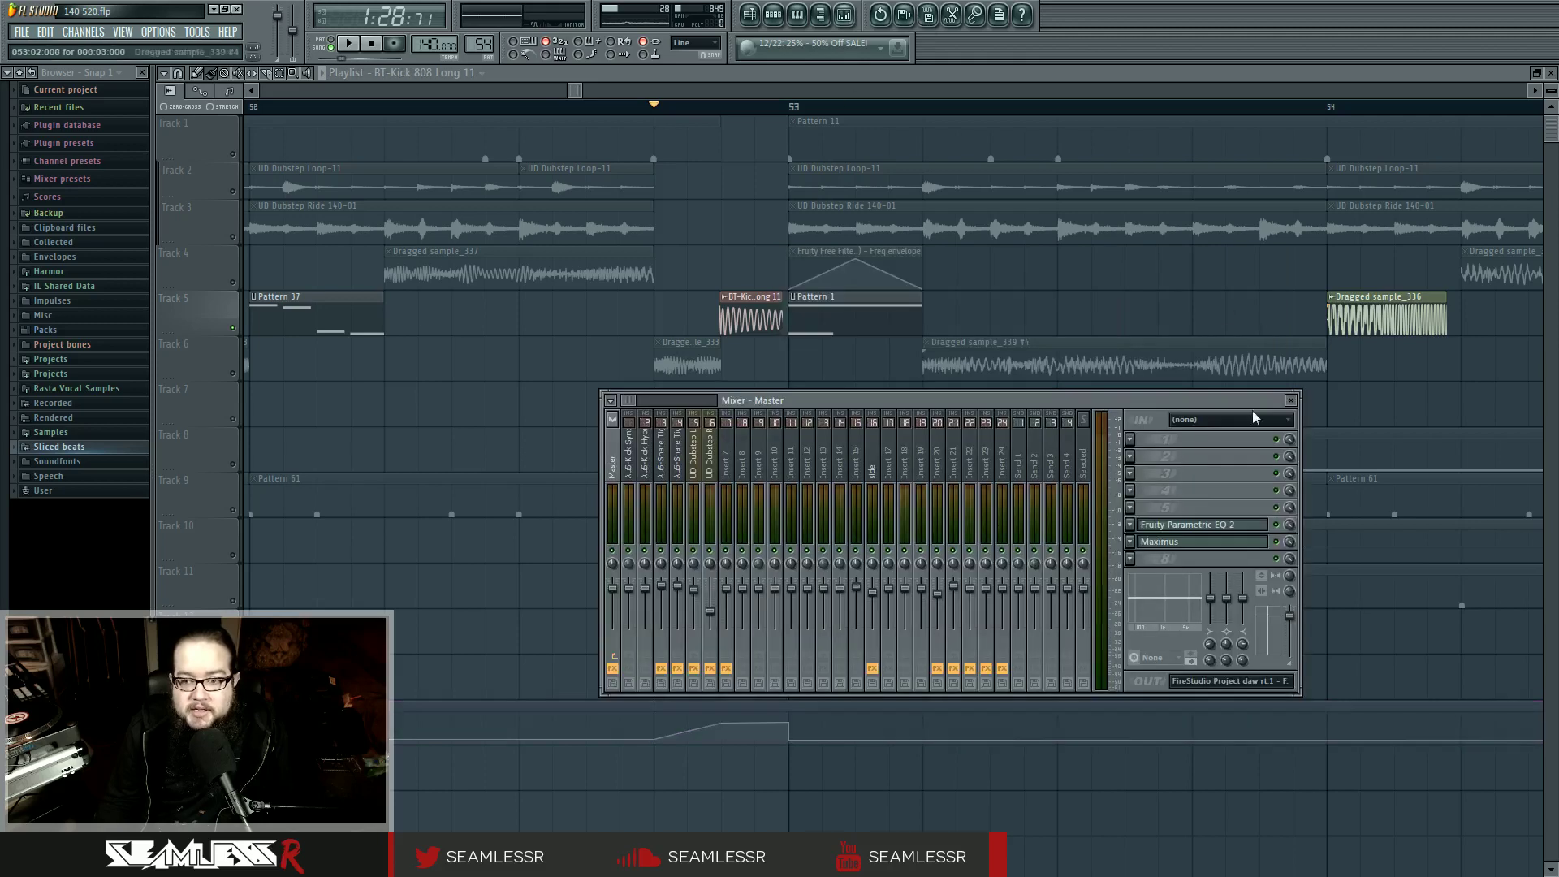
{"action": "left_click", "coordinate": [1183, 547]}
{"action": "key", "text": "space"}
{"action": "key", "text": "space"}
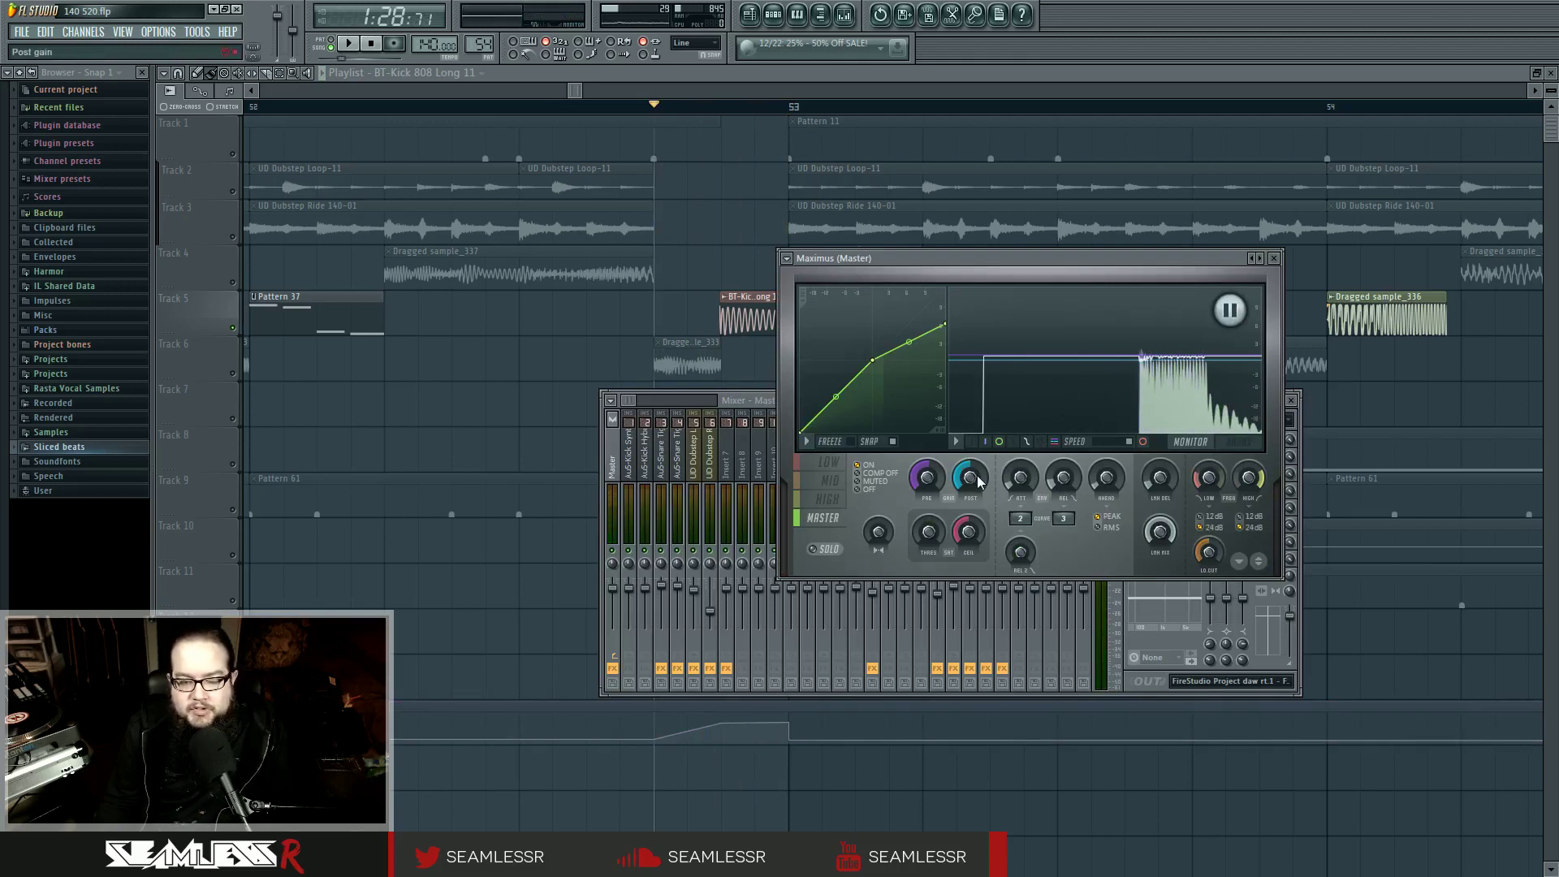
Raise the Maximus master band's pre gain further and replay the soloed kick.
{"action": "mouse_move", "coordinate": [930, 479]}
{"action": "left_mouse_down"}
{"action": "mouse_move", "coordinate": [930, 528]}
{"action": "mouse_move", "coordinate": [930, 450]}
{"action": "left_mouse_up"}
{"action": "key", "text": "space"}
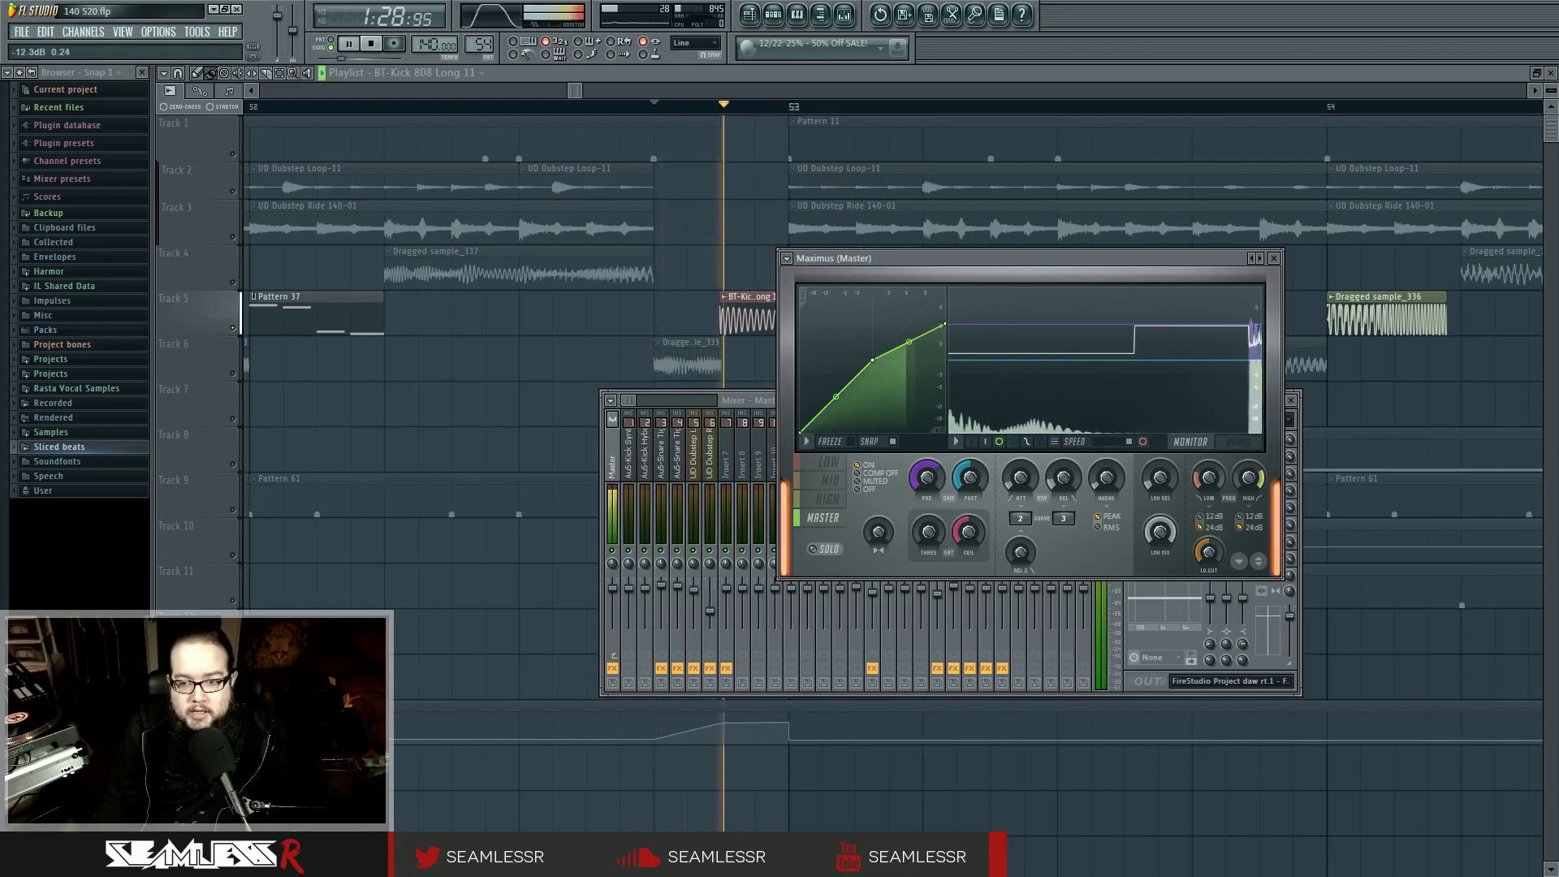
{"action": "key", "text": "space"}
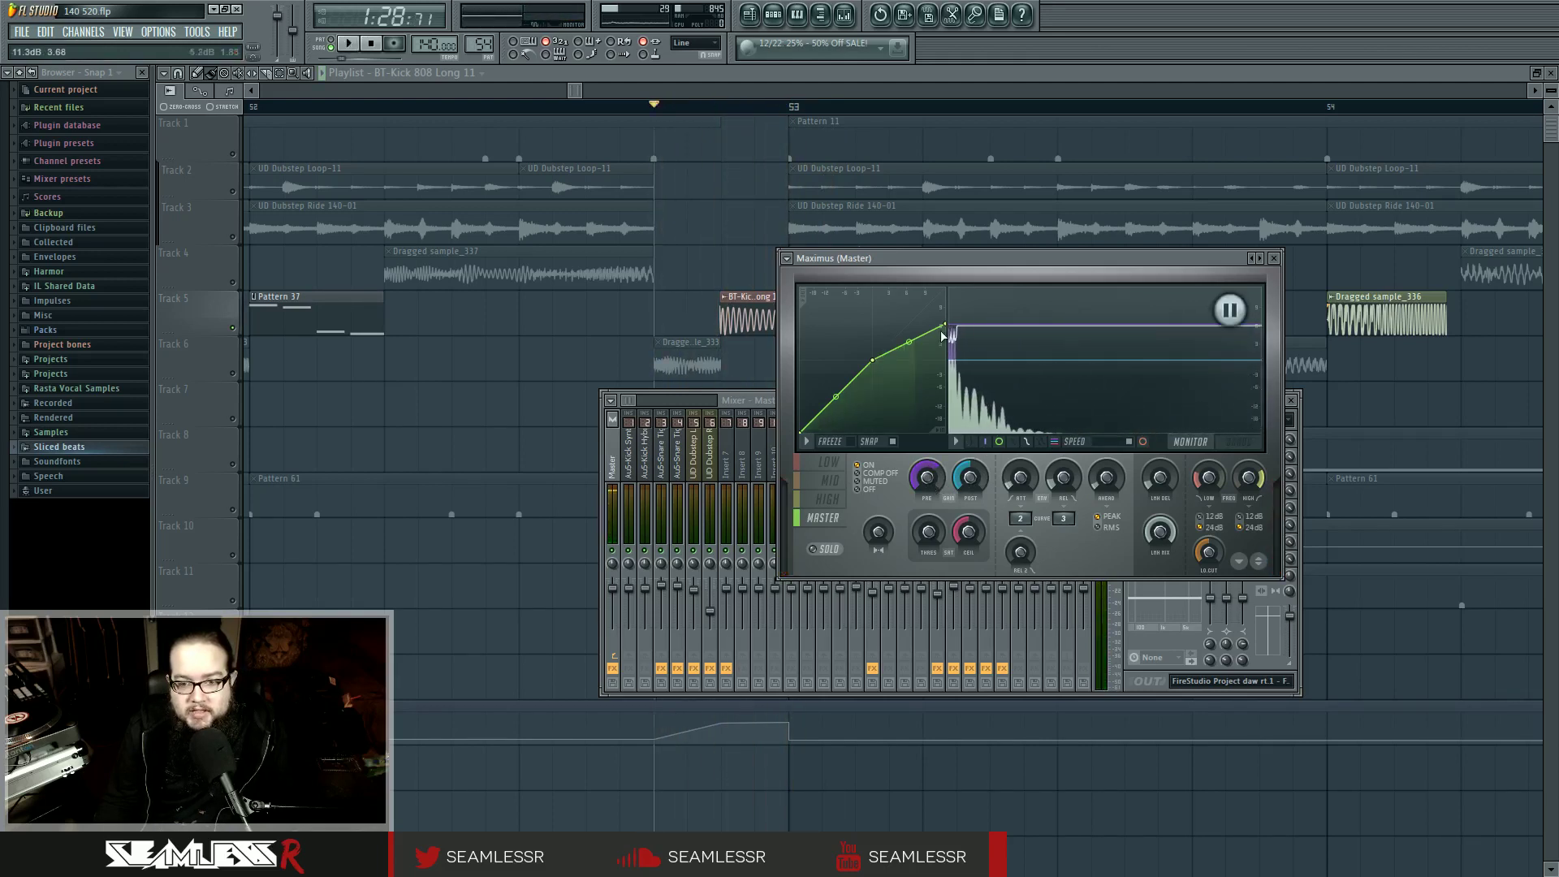
Flatten the end of the master band's compression curve, unmute the release time envelope's track and replay the kick through Maximus.
{"action": "left_click_drag", "start_coordinate": [943, 335], "coordinate": [945, 360]}
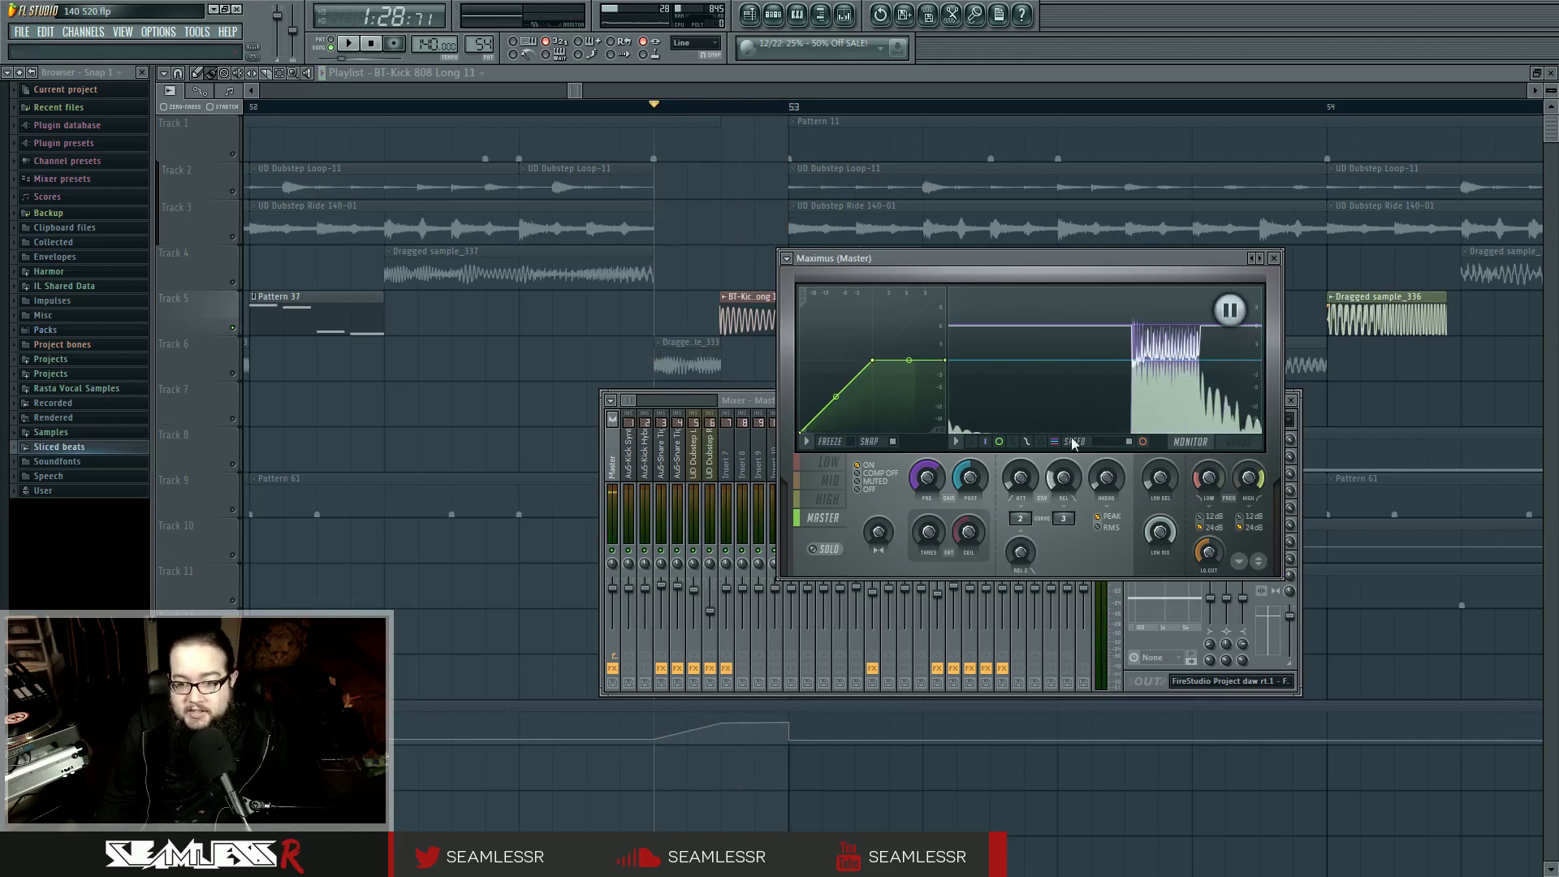
{"action": "key", "text": "F12"}
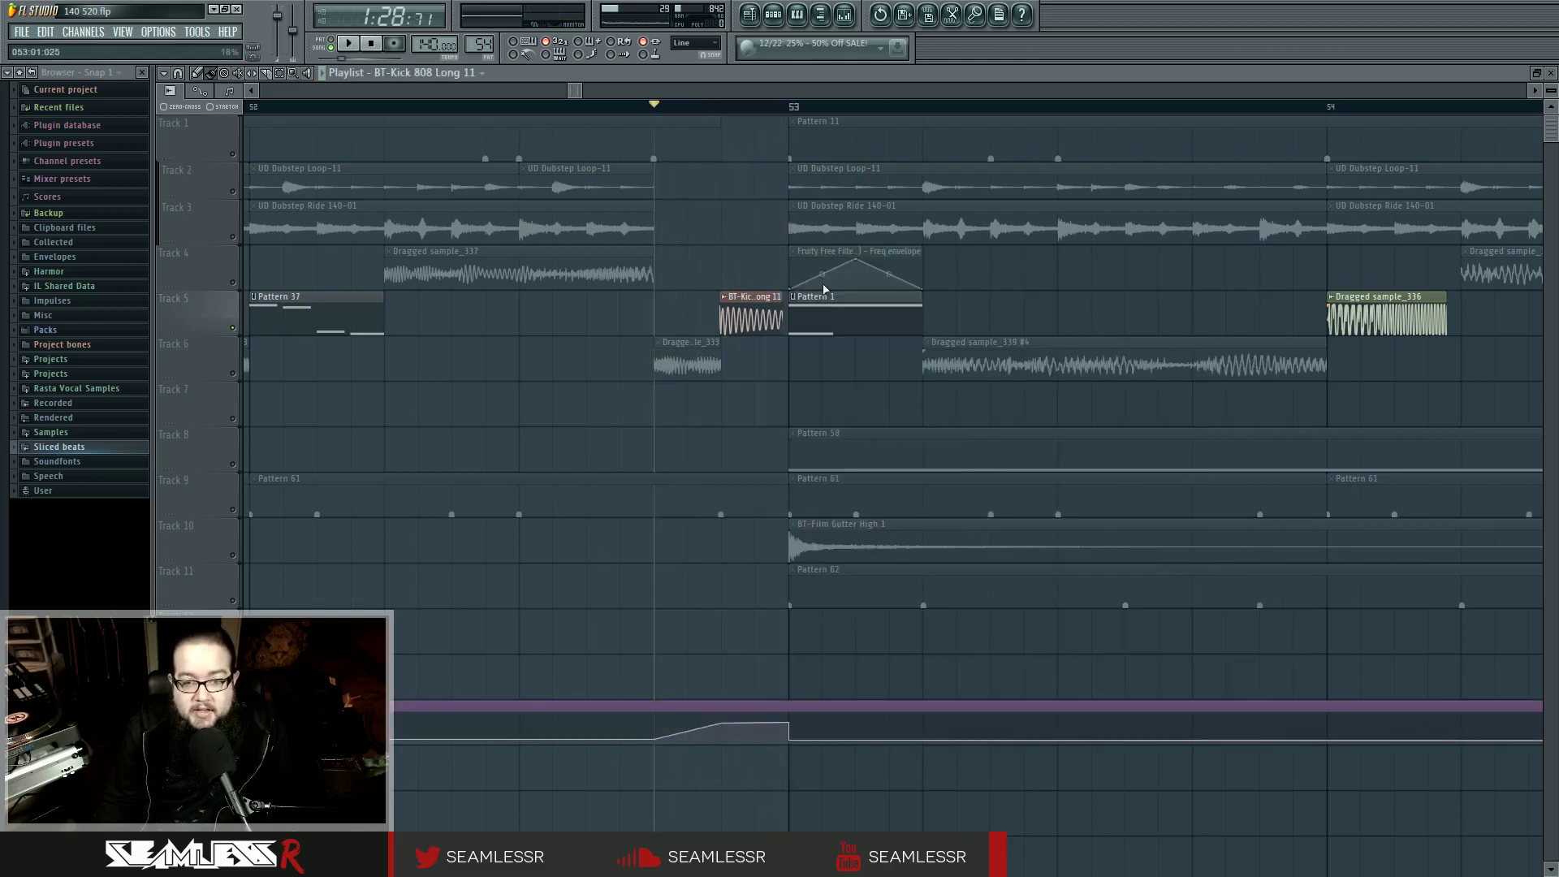
{"action": "left_click", "coordinate": [846, 16]}
{"action": "left_click", "coordinate": [1208, 545]}
{"action": "key", "text": "space"}
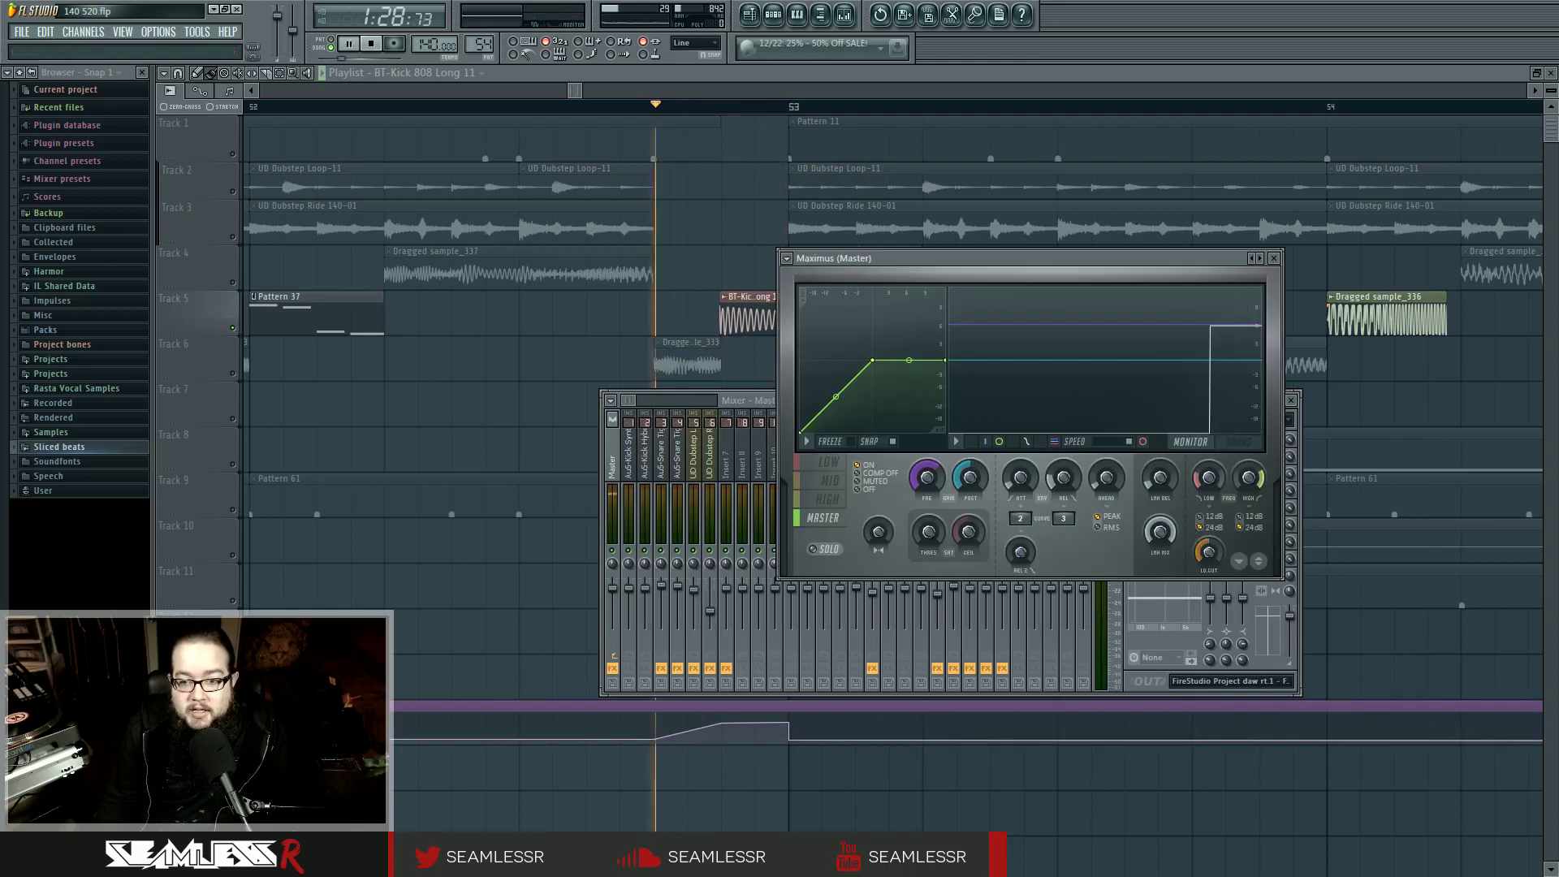
{"action": "key", "text": "space"}
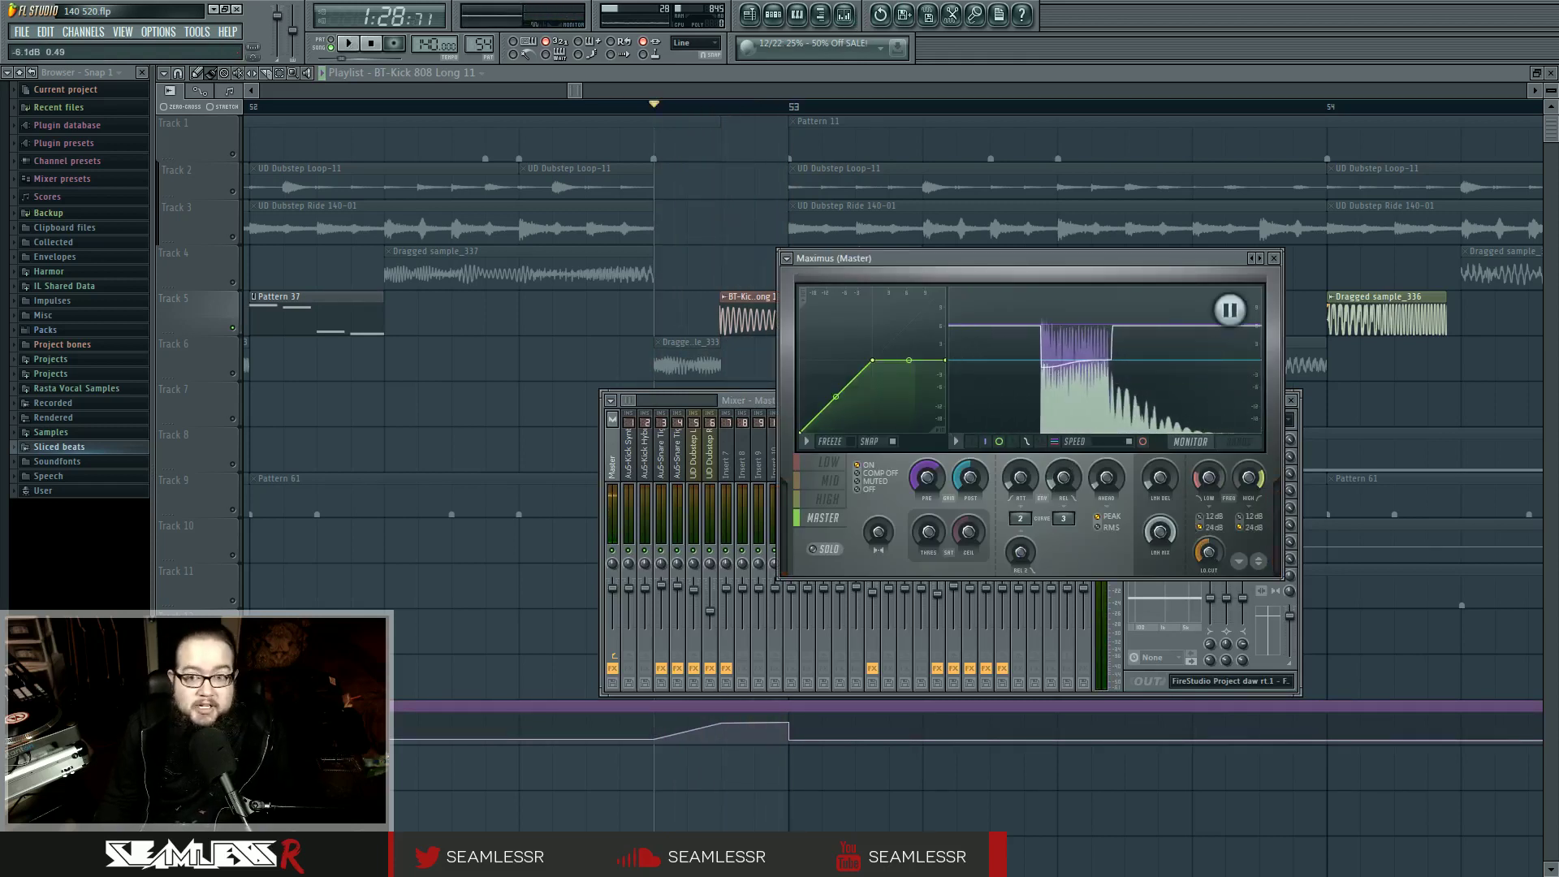
{"action": "key", "text": "space"}
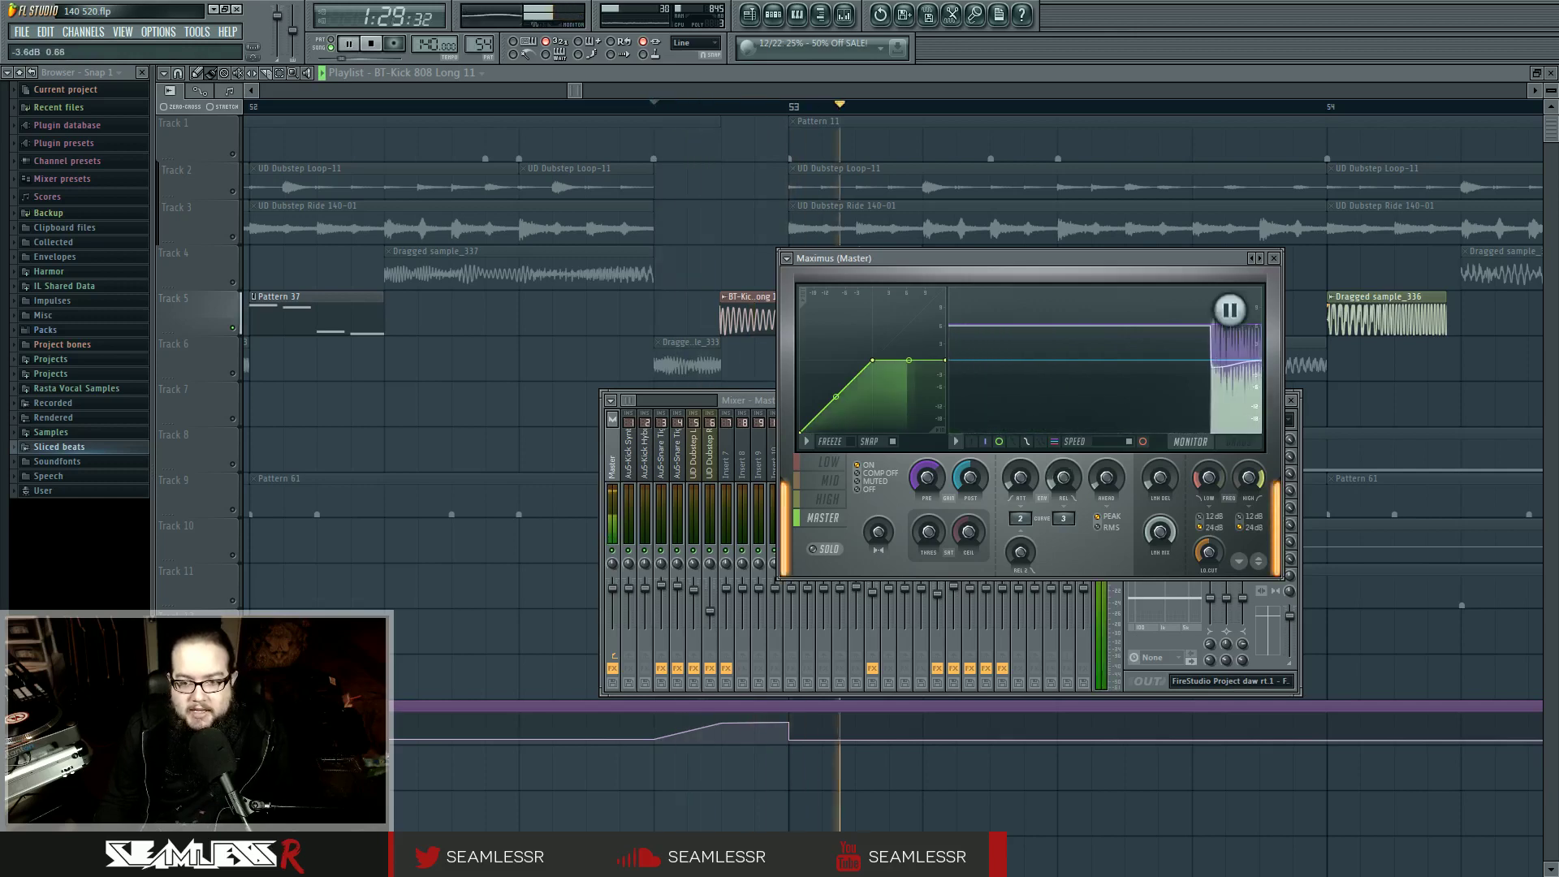
Raise the master compression curve's end point back to its sloped shape and unsolo Track 5.
{"action": "left_click_drag", "start_coordinate": [945, 359], "coordinate": [947, 324]}
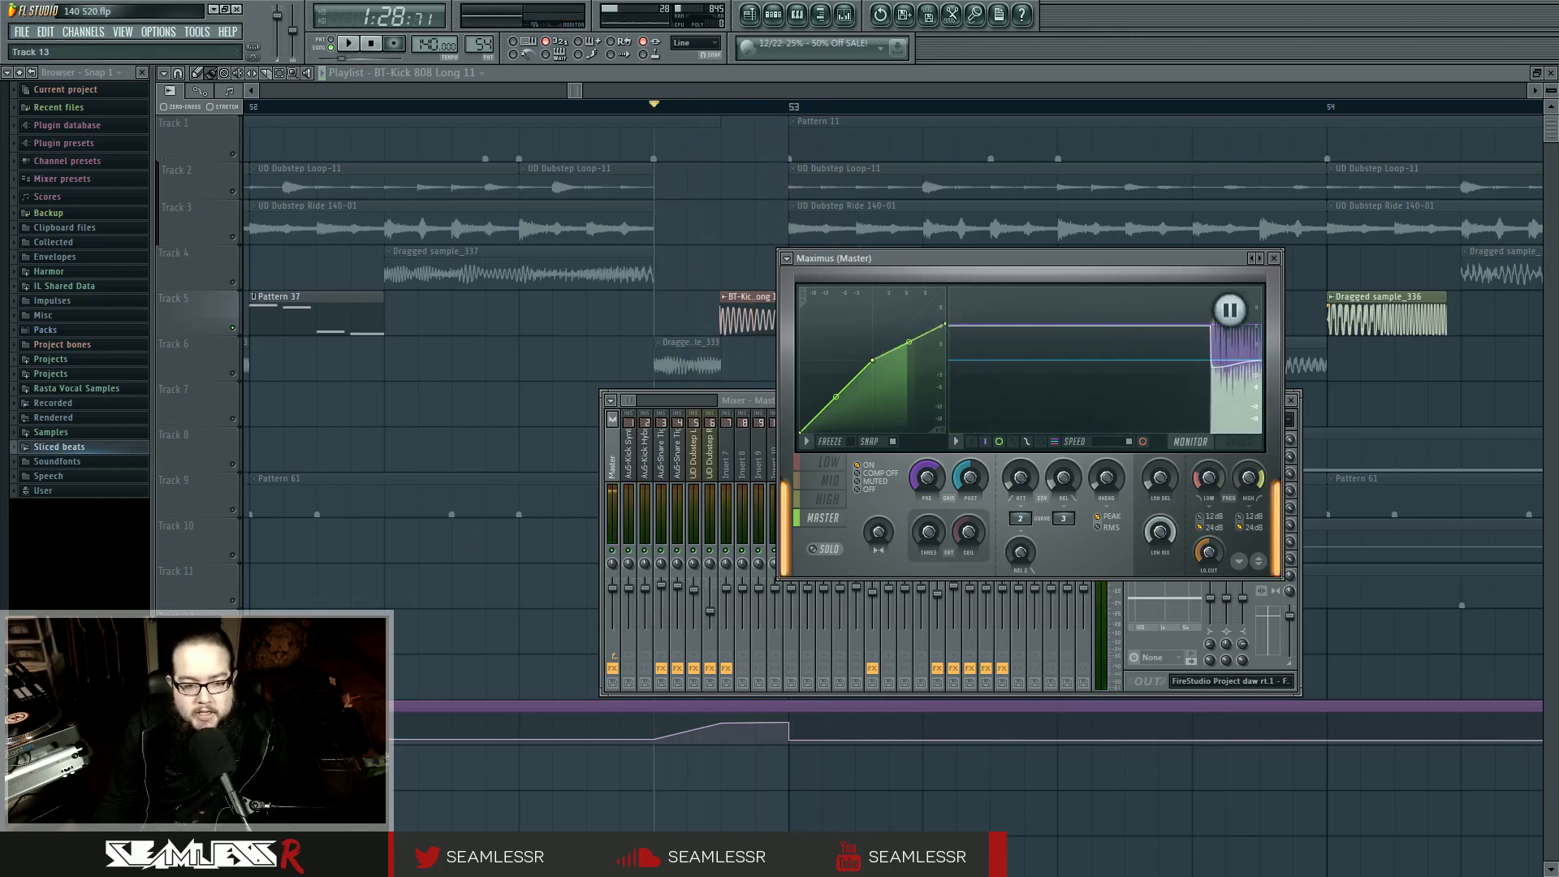
{"action": "left_click", "coordinate": [233, 327]}
{"action": "right_click", "coordinate": [232, 328]}
Reopen the Master's Maximus and play the full mix around the BT-Kick 808 clip several times, watching its monitor.
{"action": "left_click", "coordinate": [846, 17]}
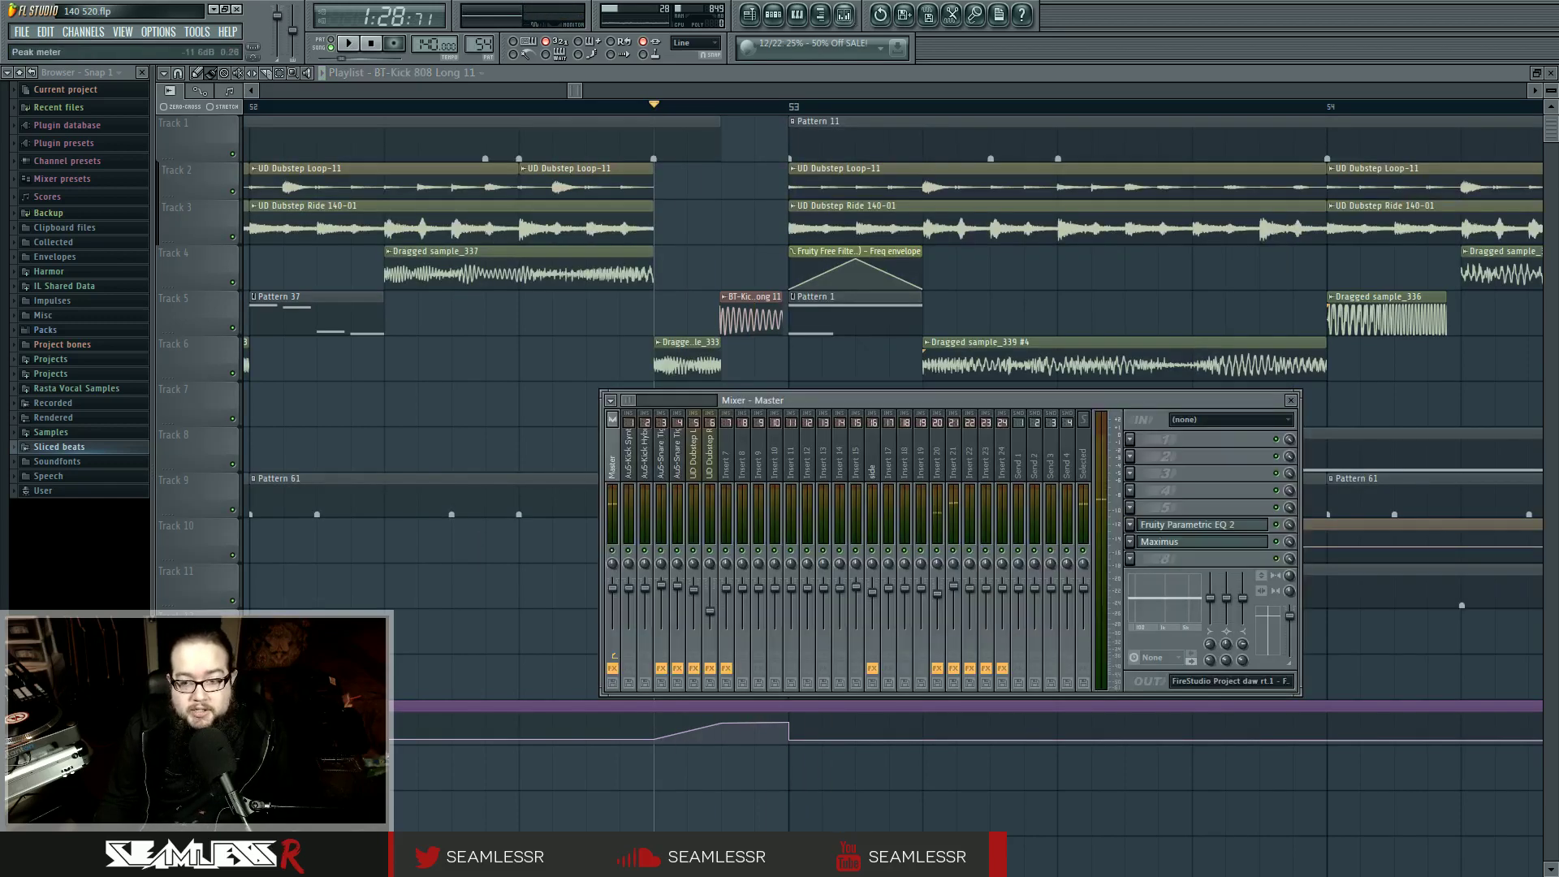
{"action": "key", "text": "F9"}
{"action": "left_click", "coordinate": [749, 321]}
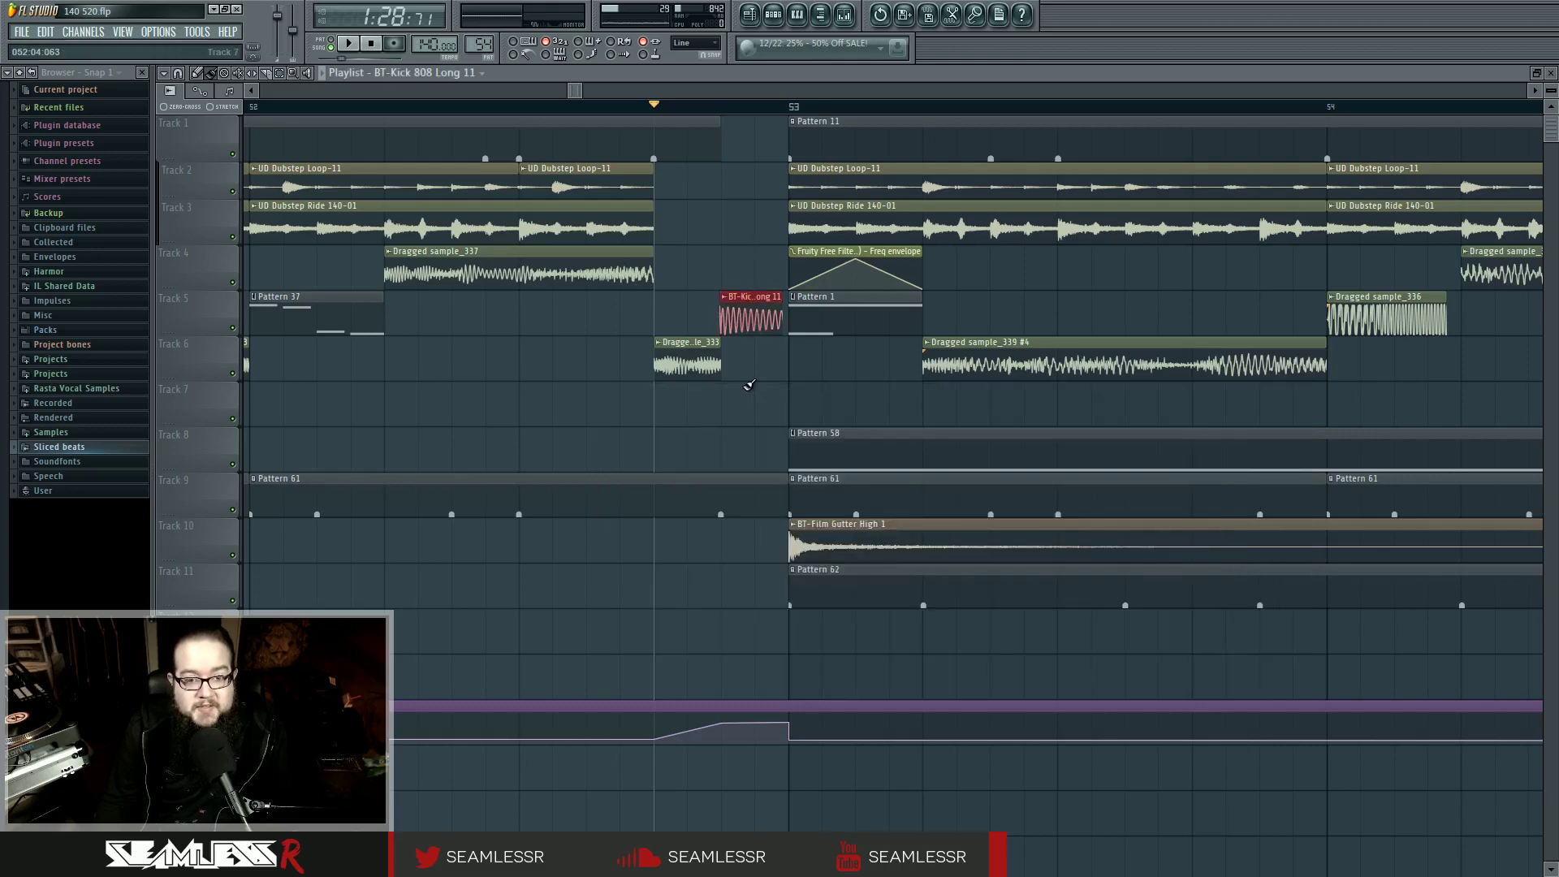
{"action": "key", "text": "space"}
{"action": "key", "text": "space"}
{"action": "key", "text": "space"}
{"action": "left_click", "coordinate": [846, 17]}
{"action": "key", "text": "space"}
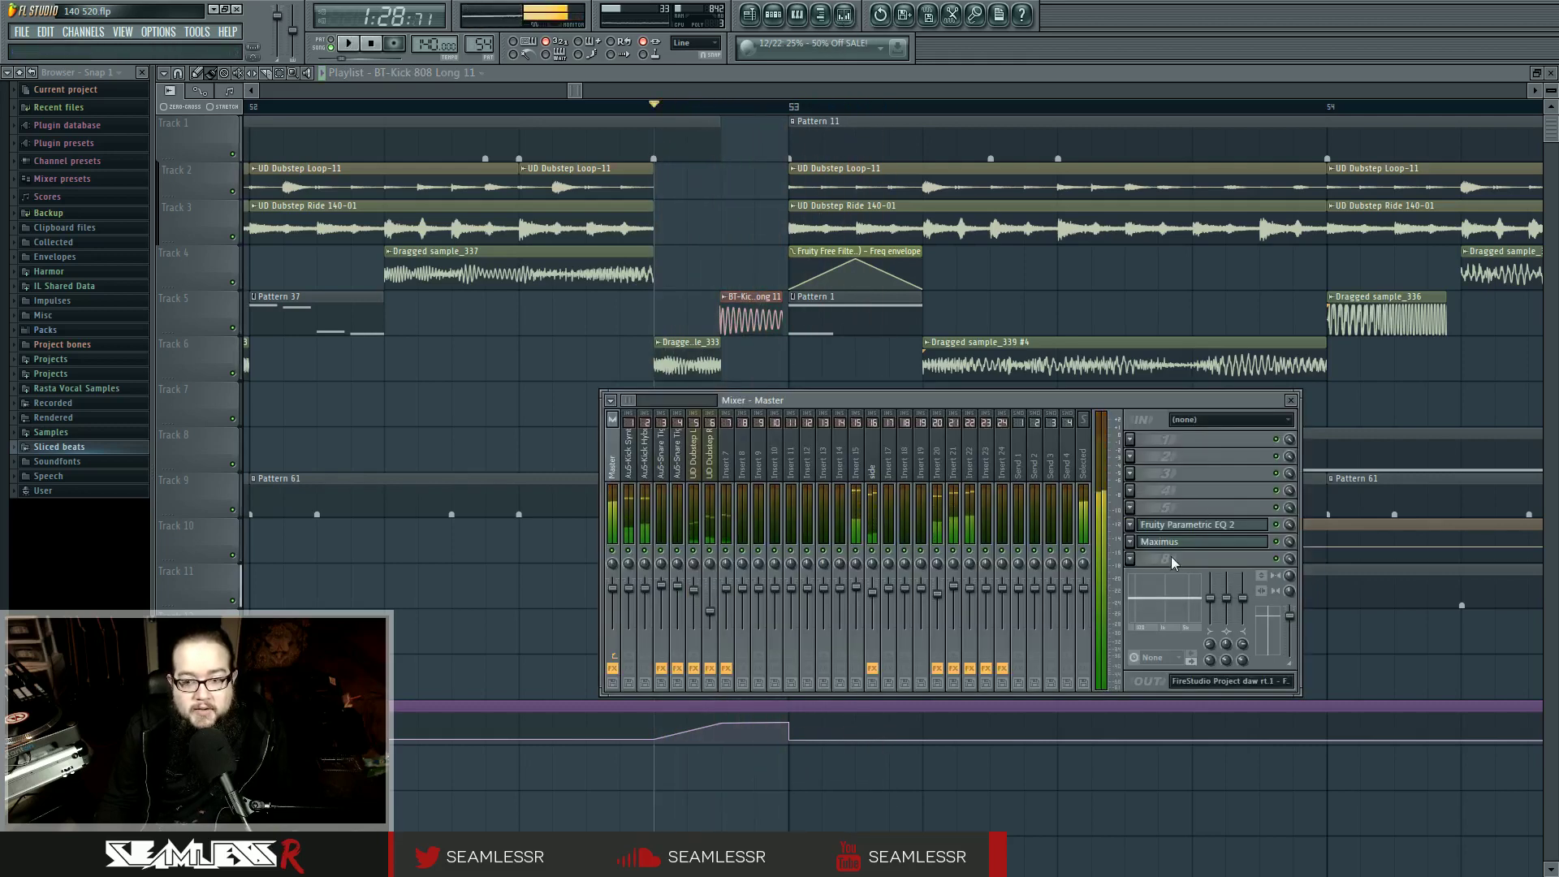
{"action": "left_click", "coordinate": [1176, 548]}
{"action": "key", "text": "space"}
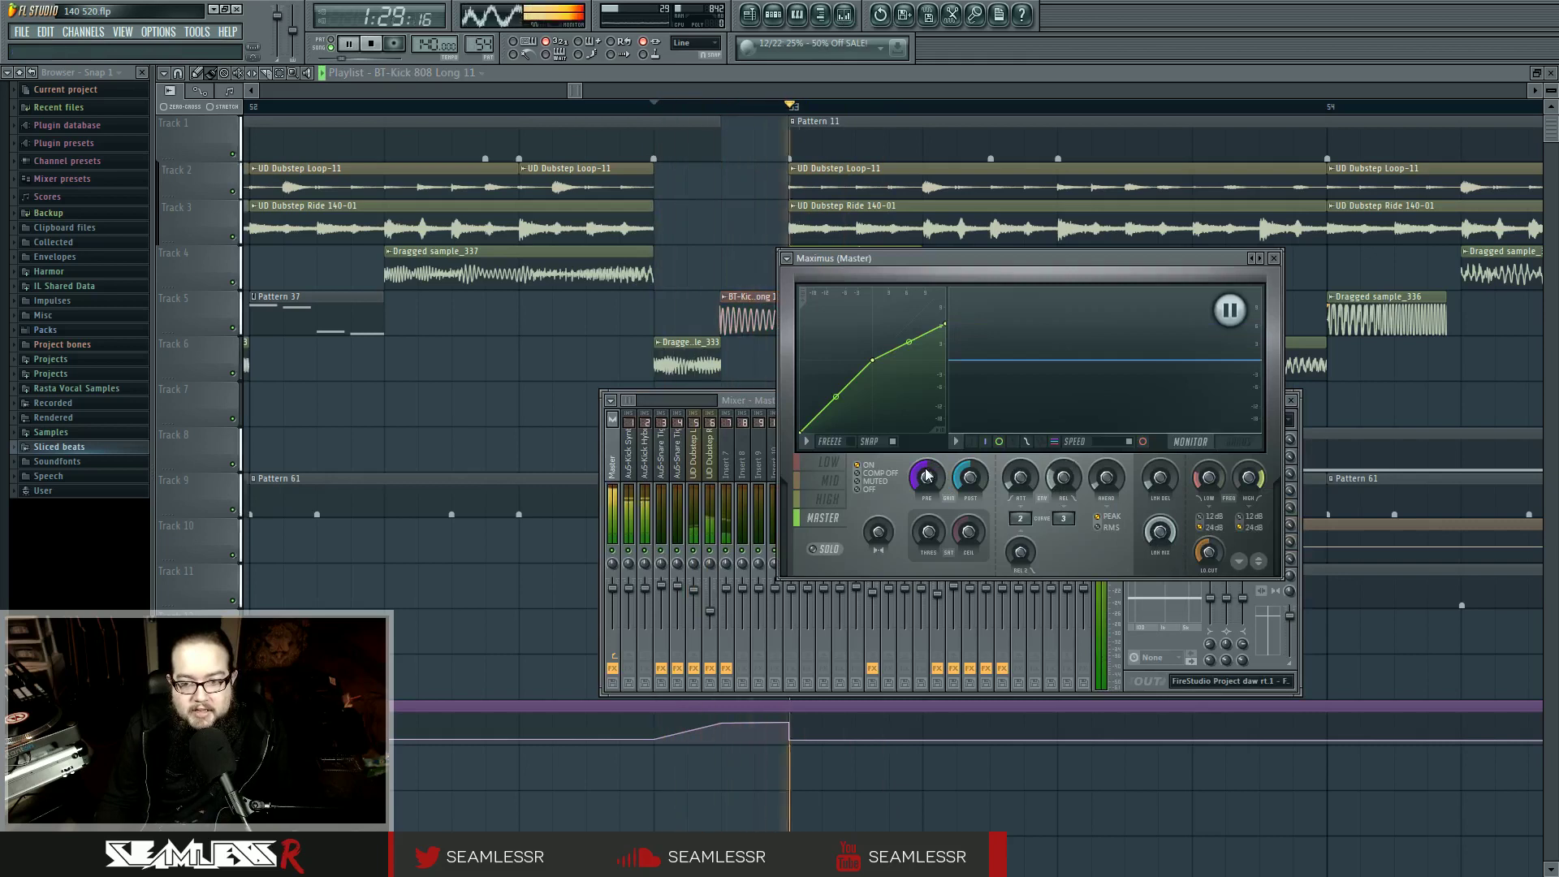
{"action": "key", "text": "space"}
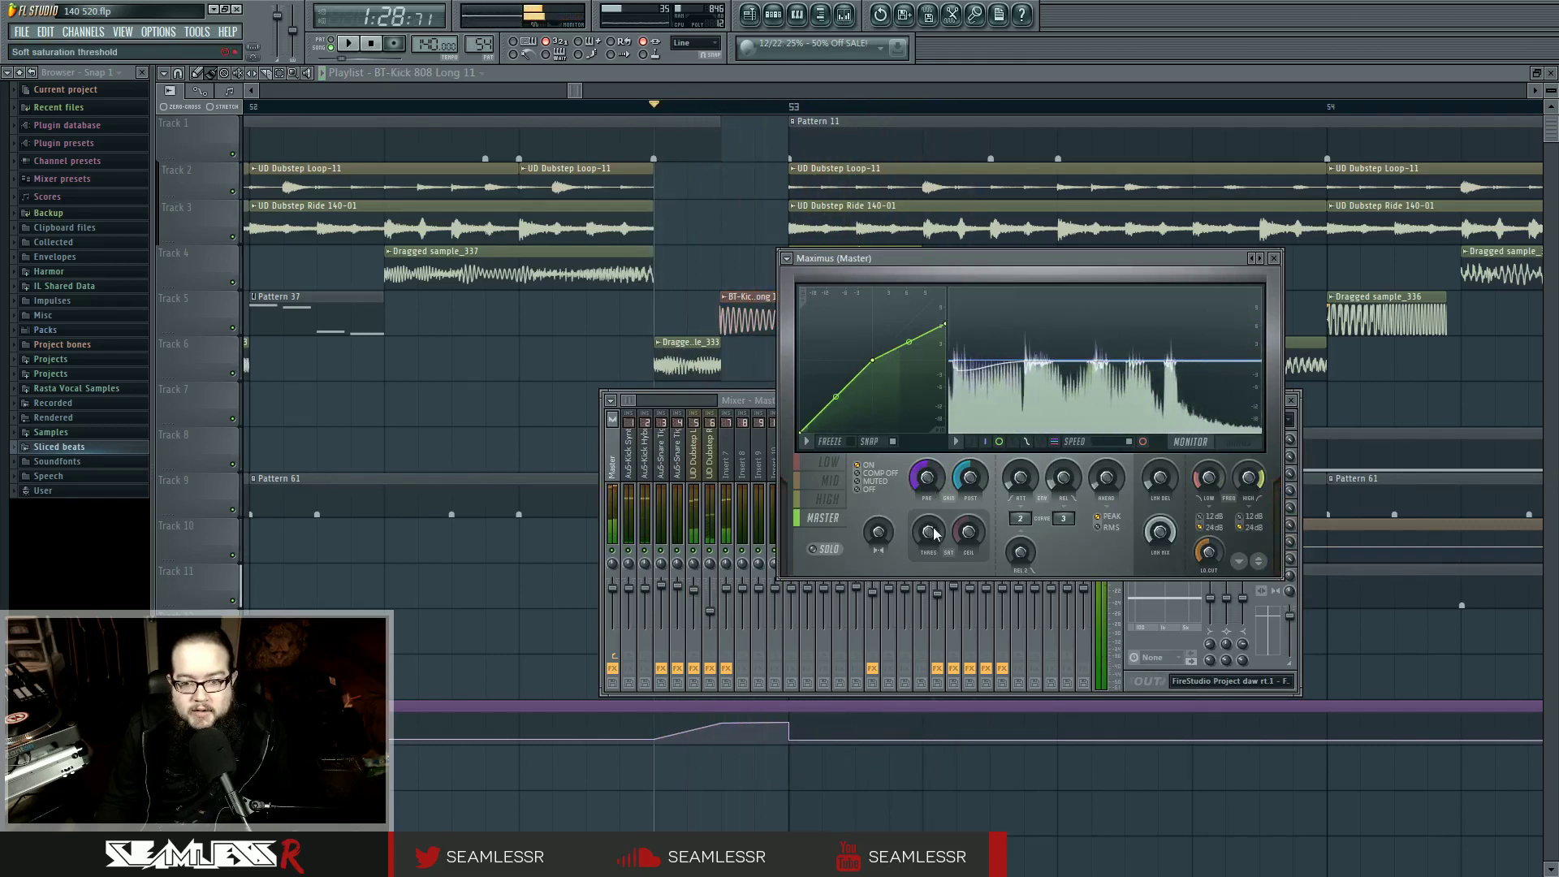
{"action": "key", "text": "space"}
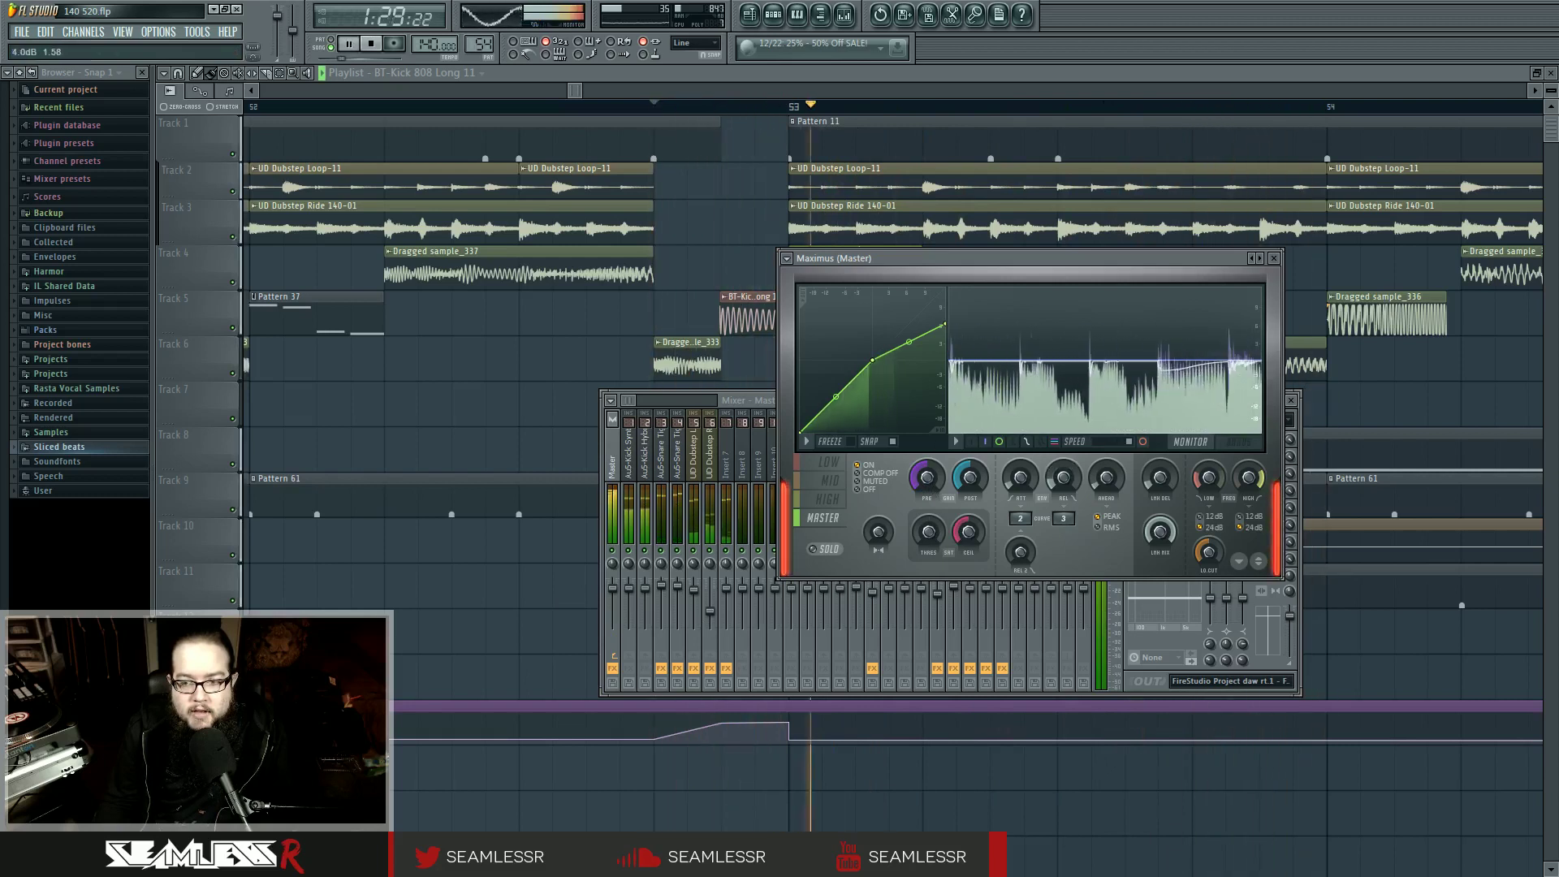
{"action": "key", "text": "space"}
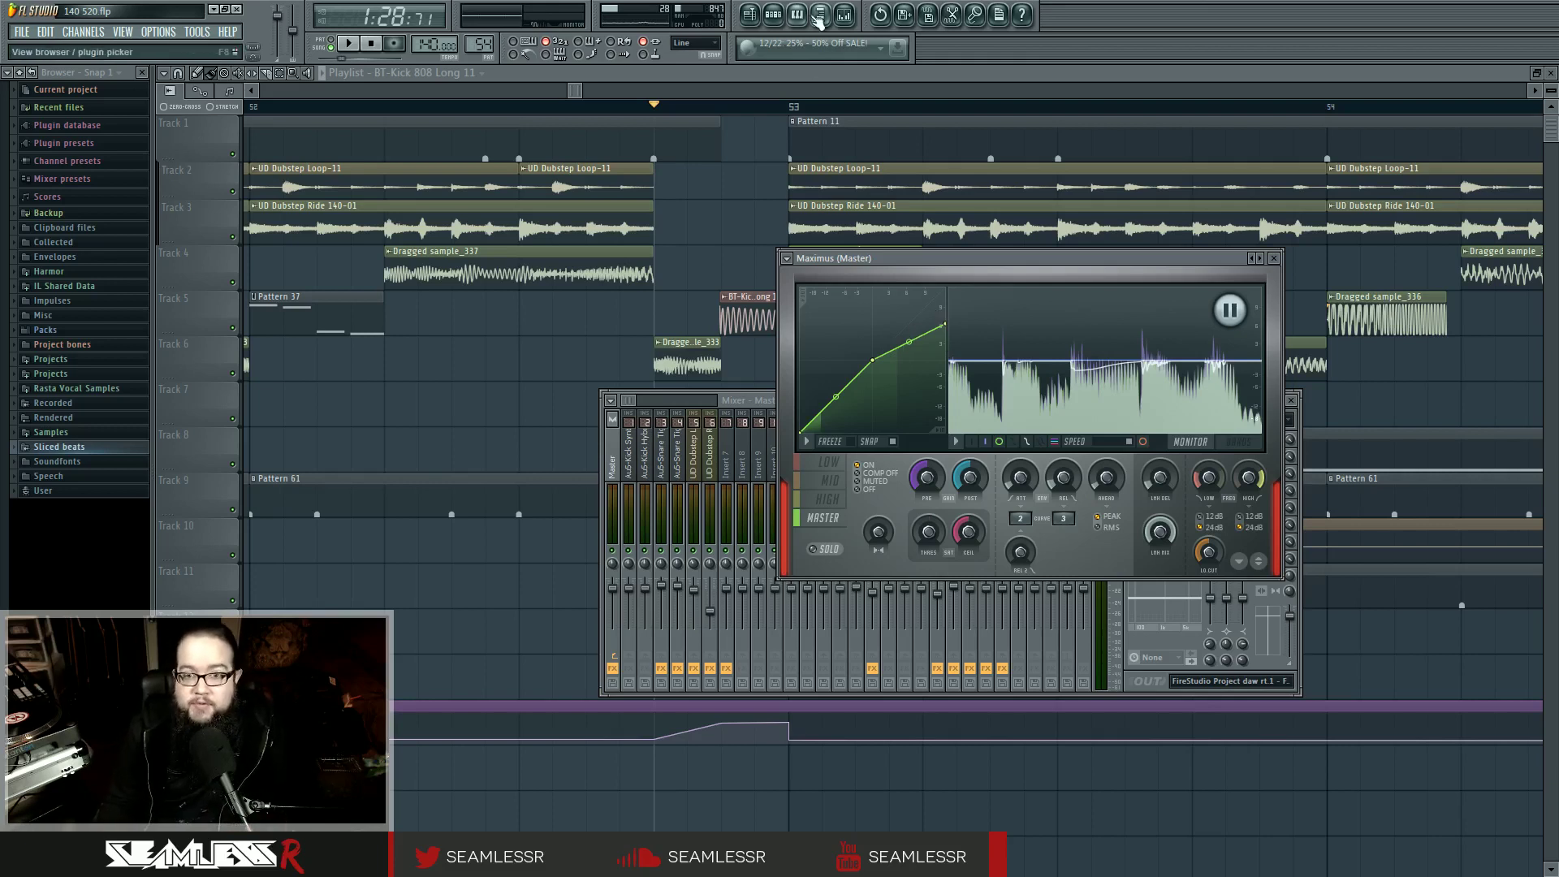
Find Insert 58 in the mixer and open its Fruity WaveShaper to view the shaping curve.
{"action": "left_click", "coordinate": [843, 14]}
{"action": "left_click", "coordinate": [696, 449]}
{"action": "left_click", "coordinate": [648, 455]}
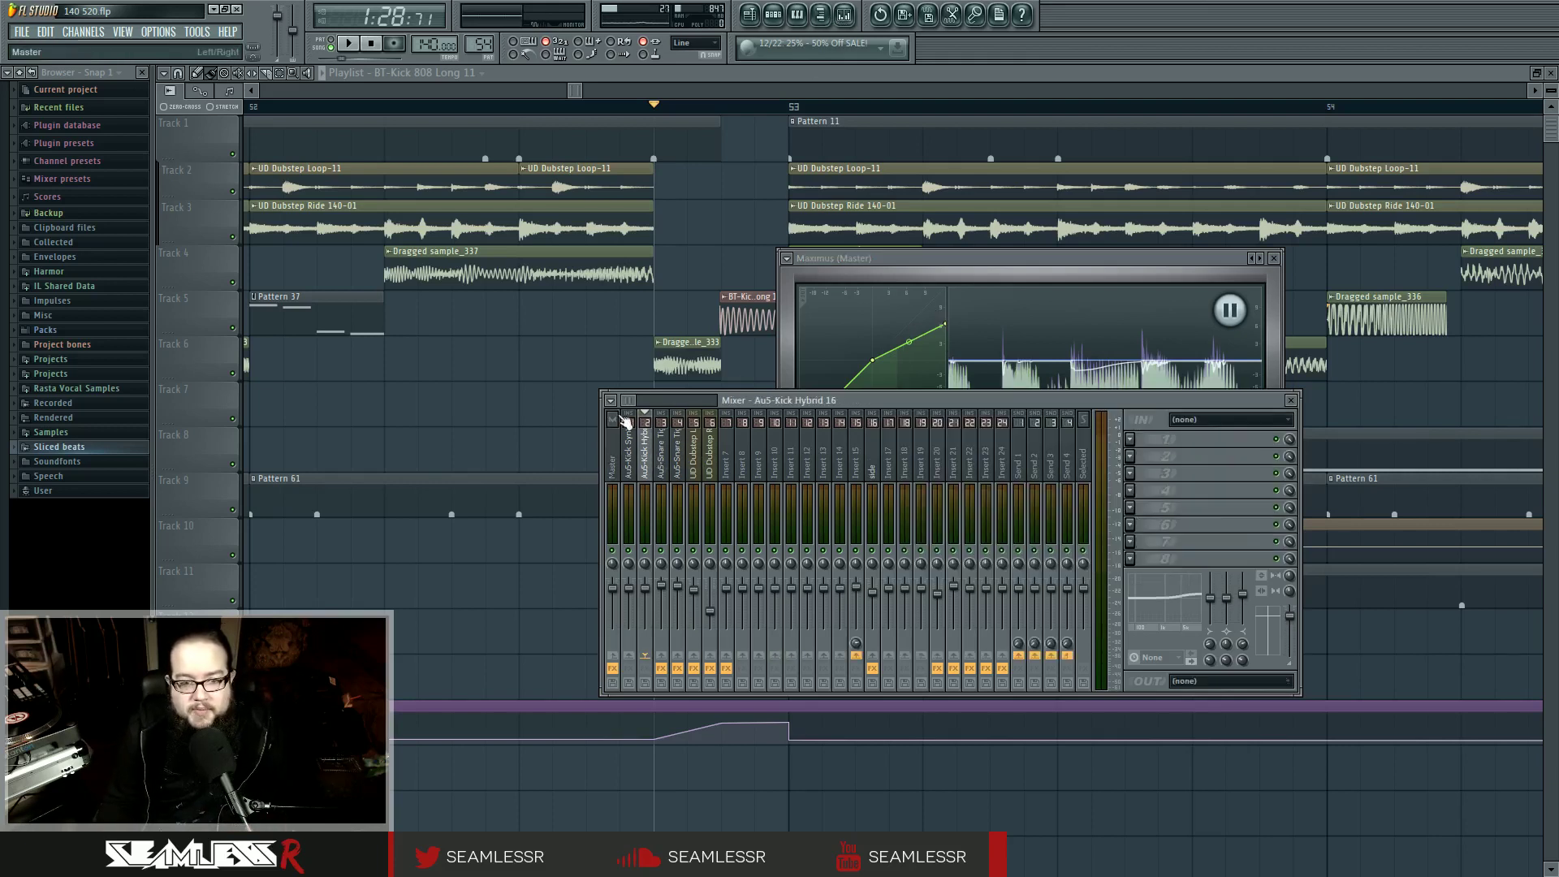
{"action": "left_click_drag", "start_coordinate": [629, 401], "coordinate": [672, 401]}
{"action": "left_click", "coordinate": [804, 453]}
{"action": "left_click_drag", "start_coordinate": [802, 453], "coordinate": [908, 462]}
{"action": "left_click", "coordinate": [1194, 439]}
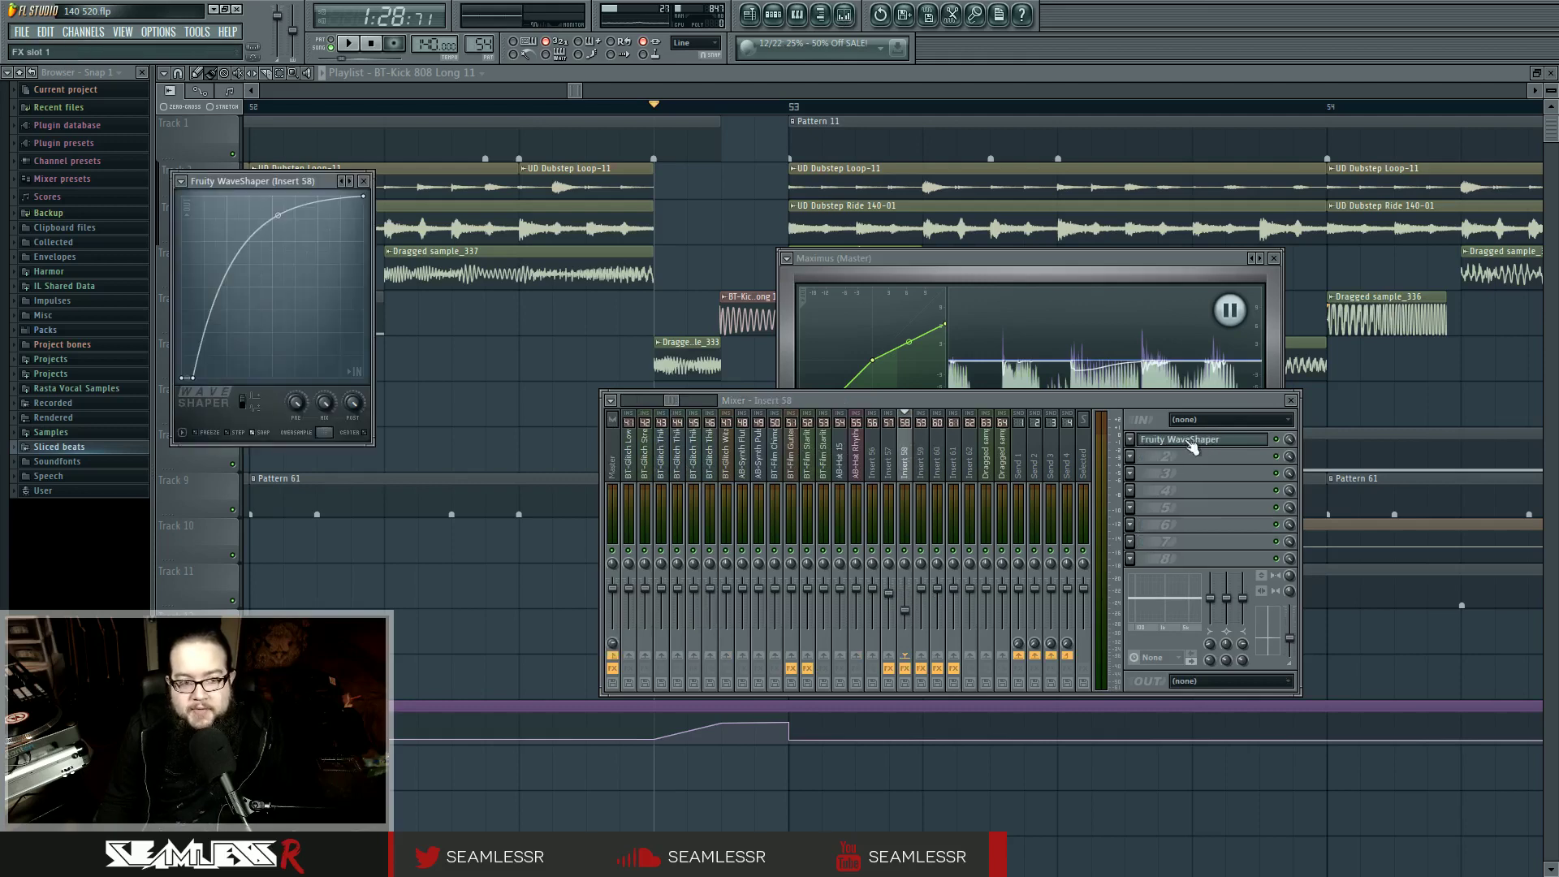
Close the Fruity WaveShaper, Maximus and mixer windows to return to the playlist.
{"action": "left_click_drag", "start_coordinate": [910, 262], "coordinate": [874, 247]}
{"action": "left_click", "coordinate": [364, 181]}
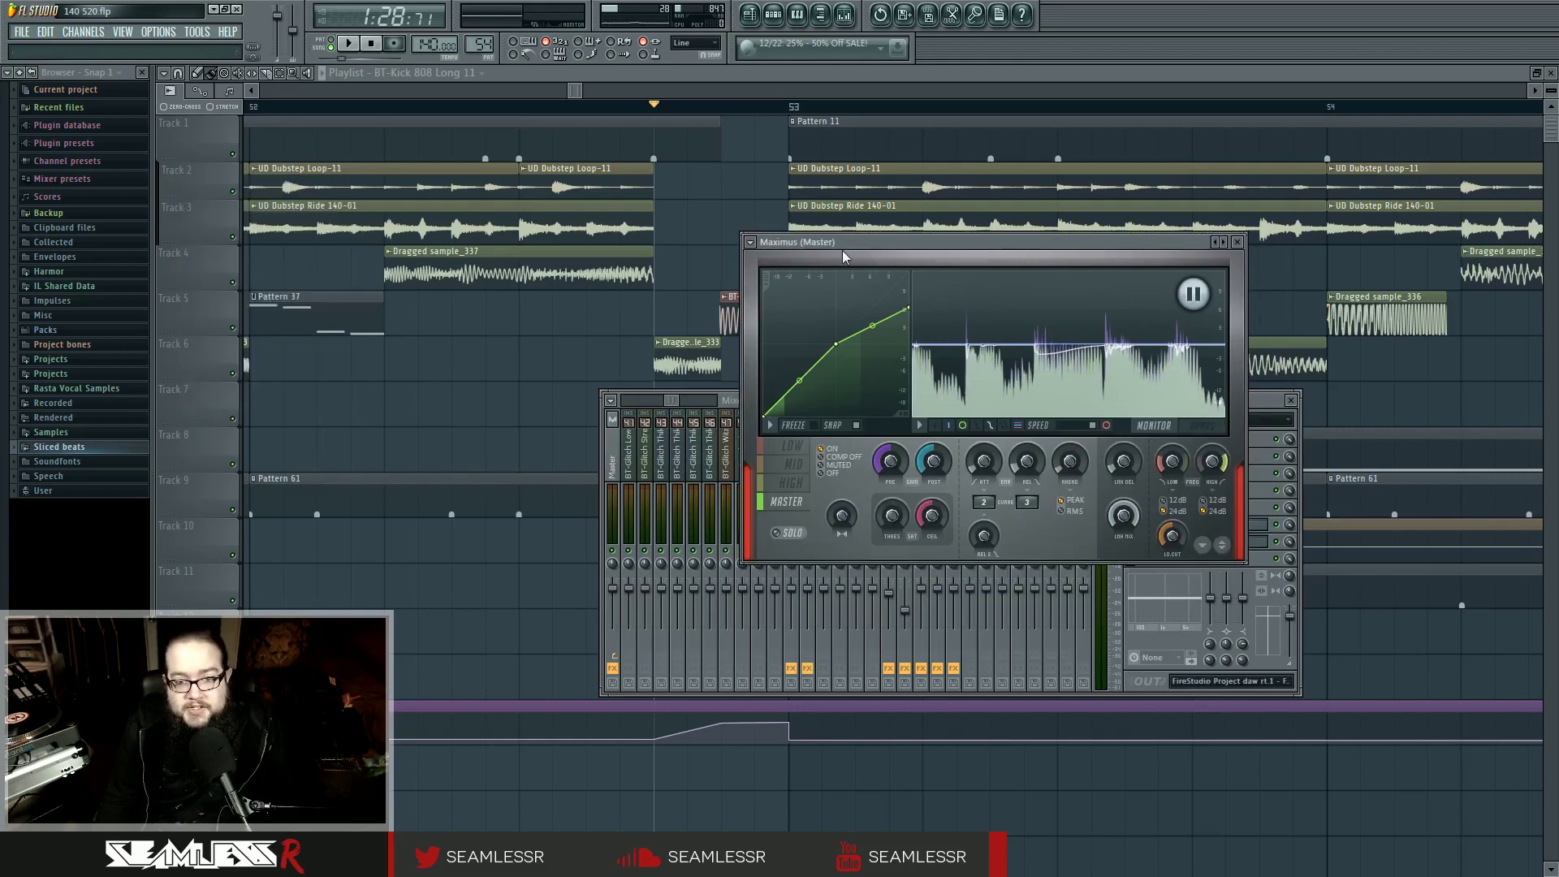
{"action": "left_click", "coordinate": [1237, 242]}
{"action": "key", "text": "F9"}
{"action": "scroll", "coordinate": [568, 393], "scroll_direction": "down", "scroll_amount": 4}
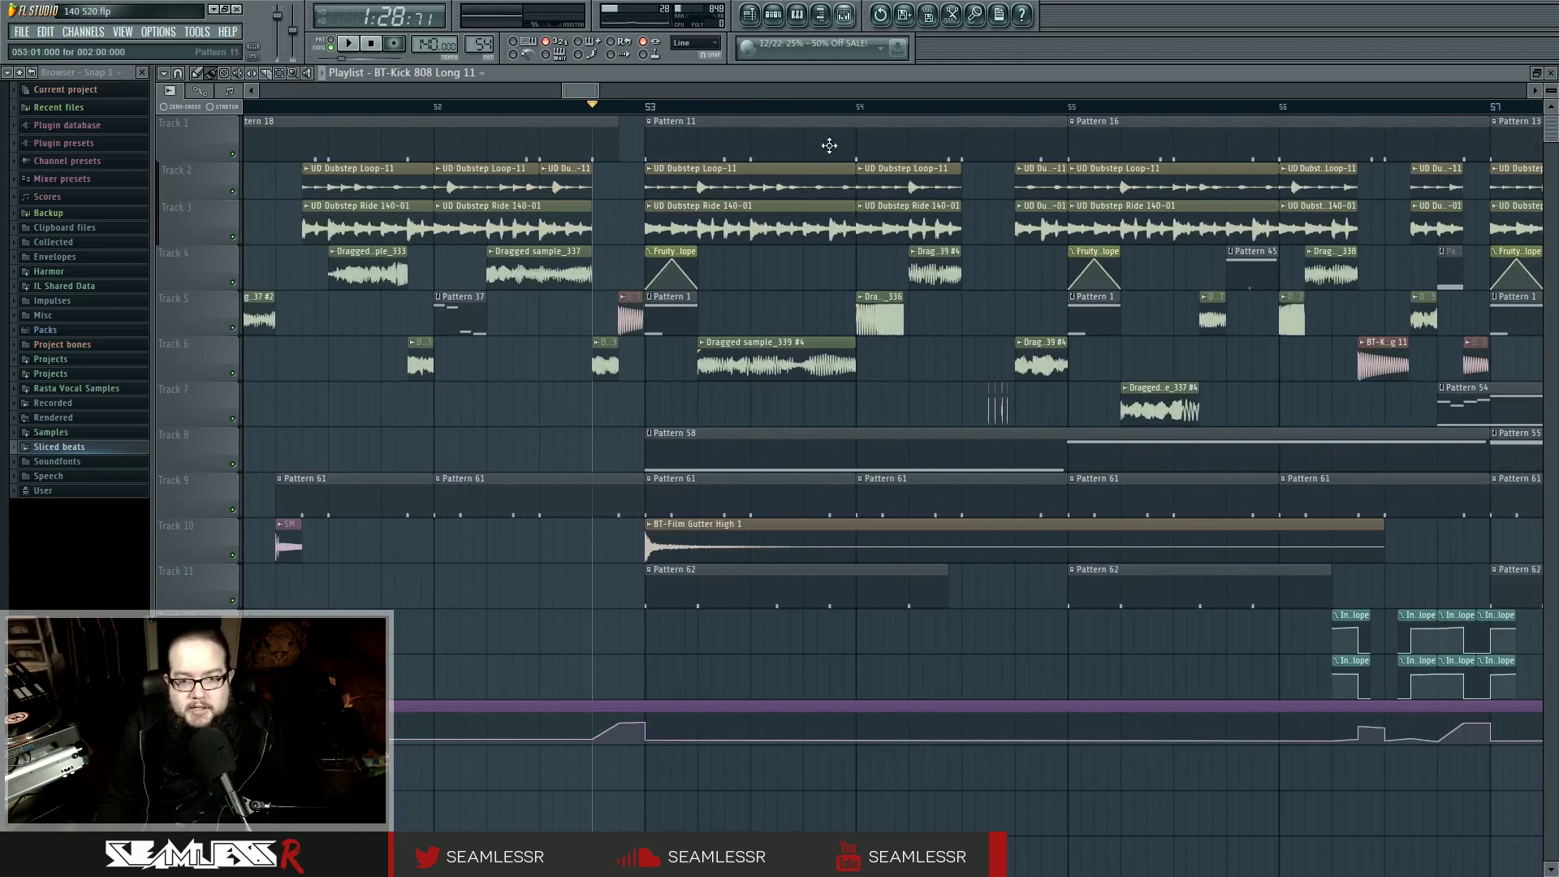
{"action": "key", "text": "F9"}
{"action": "key", "text": "F9"}
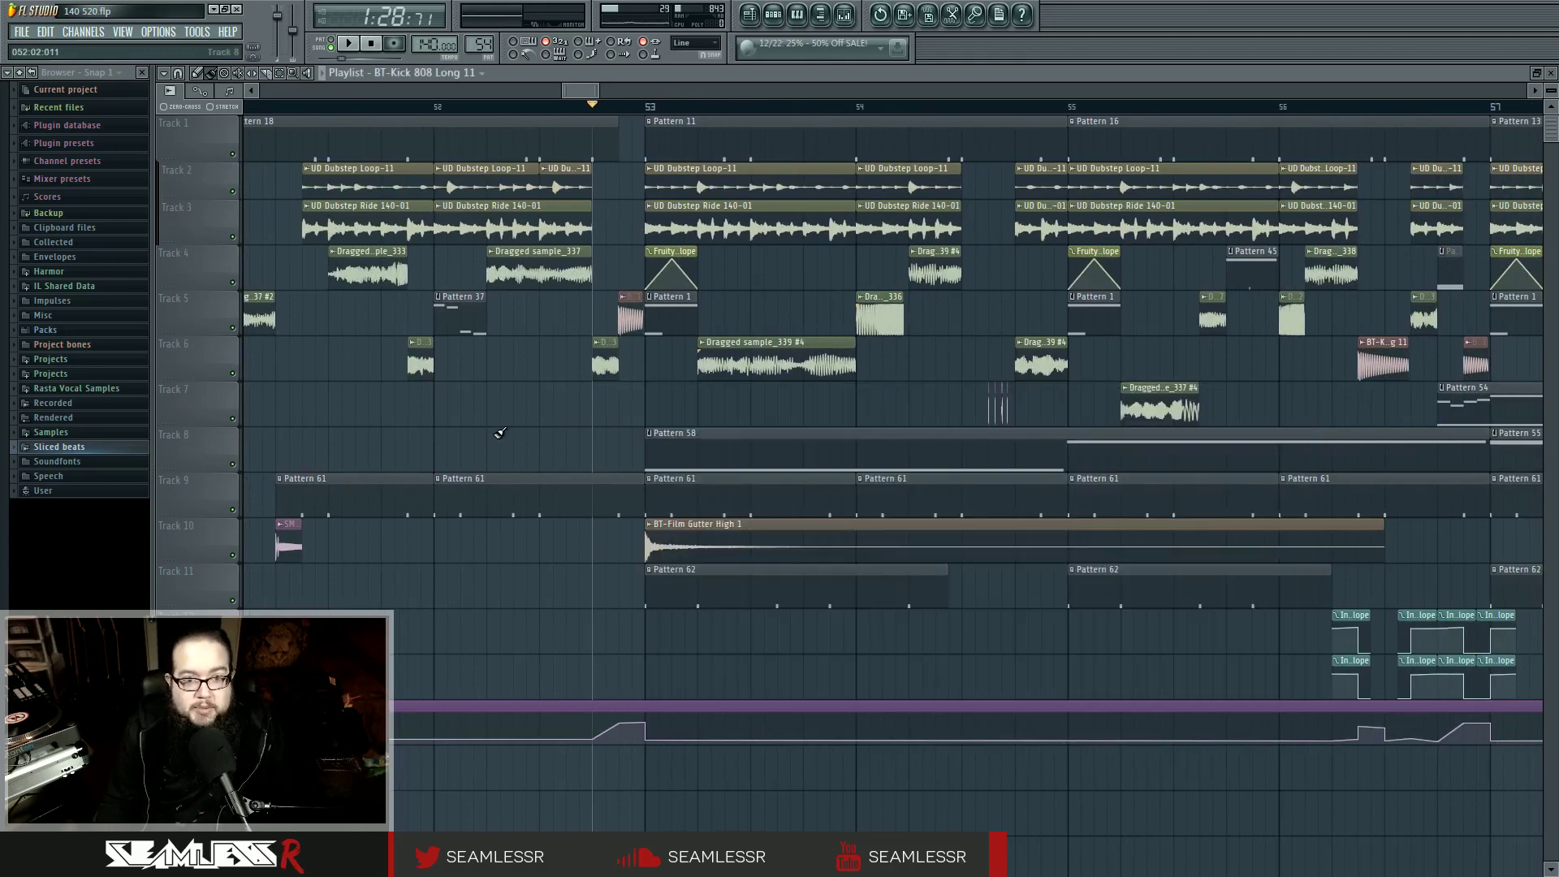
Play the full arrangement in the playlist from just before bar 53.
{"action": "scroll", "coordinate": [689, 431], "scroll_direction": "down", "scroll_amount": 3}
{"action": "scroll", "coordinate": [783, 431], "scroll_direction": "up", "scroll_amount": 2}
{"action": "left_click_drag", "start_coordinate": [916, 386], "coordinate": [762, 397]}
{"action": "scroll", "coordinate": [825, 397], "scroll_direction": "up", "scroll_amount": 3}
{"action": "left_click_drag", "start_coordinate": [873, 394], "coordinate": [759, 400]}
{"action": "key", "text": "space"}
{"action": "left_click_drag", "start_coordinate": [620, 391], "coordinate": [506, 384]}
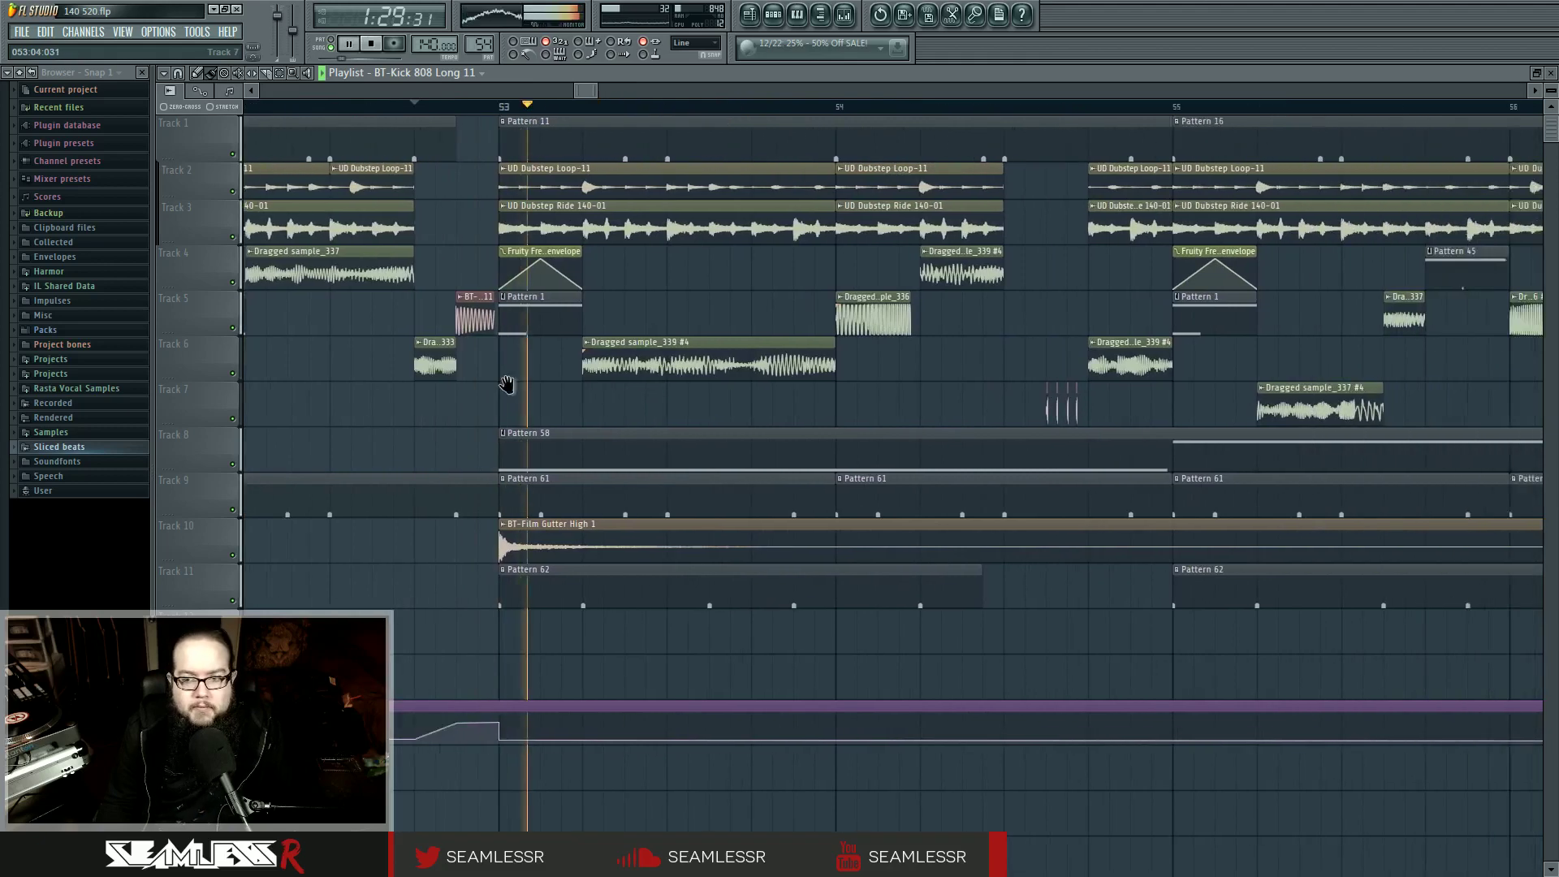
Move playback to bar 56 and listen through to bar 61, following the release time envelope's raised sections.
{"action": "scroll", "coordinate": [506, 384], "scroll_direction": "down", "scroll_amount": 2}
{"action": "left_click", "coordinate": [885, 108]}
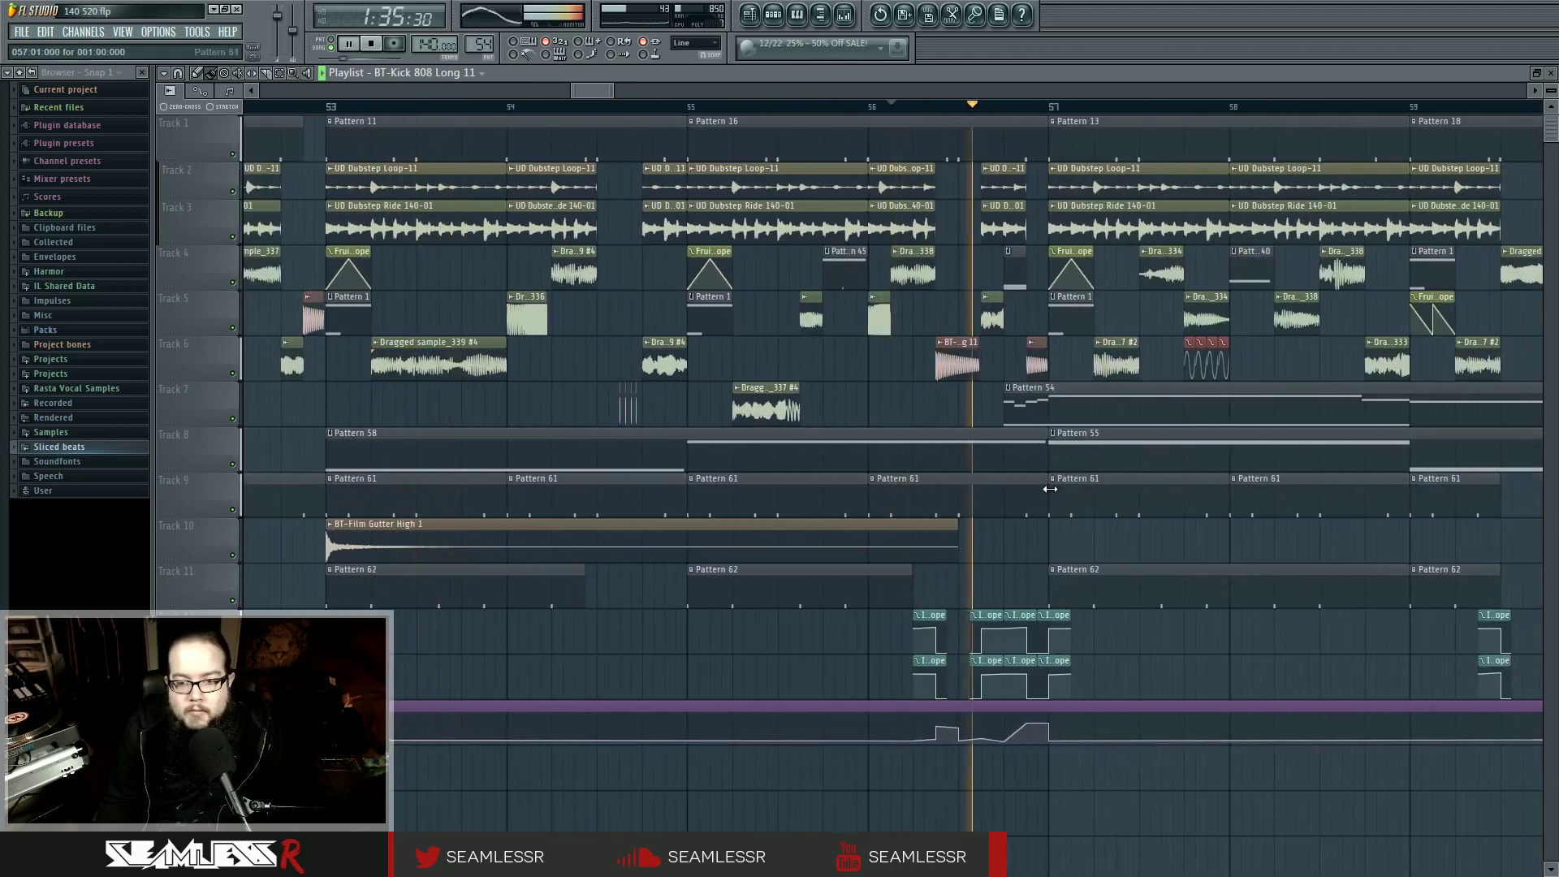
{"action": "left_click_drag", "start_coordinate": [1164, 527], "coordinate": [749, 515]}
{"action": "left_click_drag", "start_coordinate": [1206, 509], "coordinate": [870, 493]}
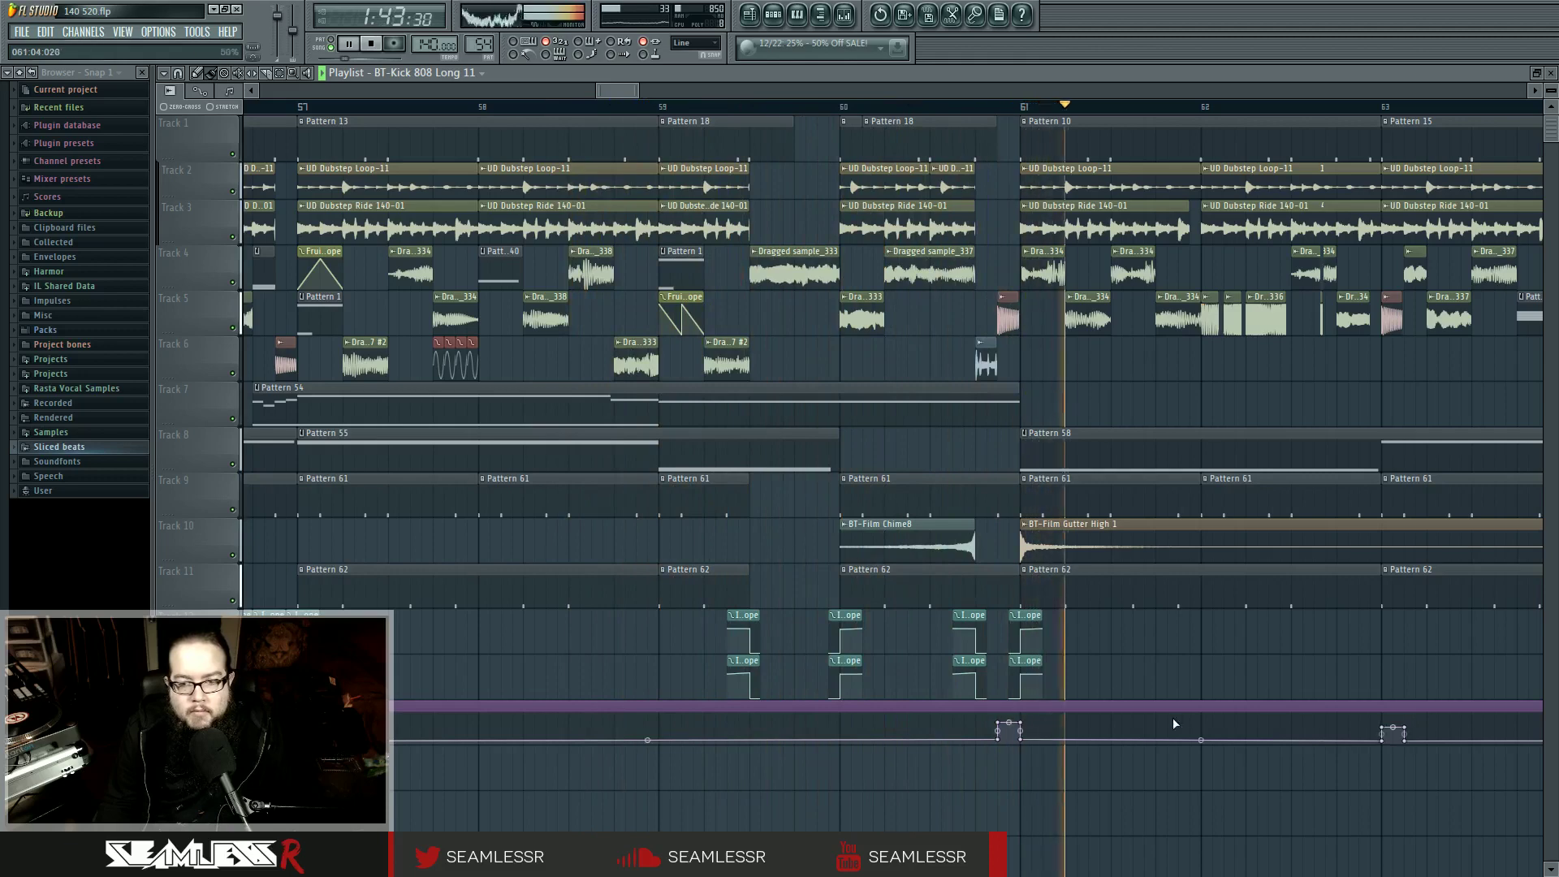
{"action": "key", "text": "space"}
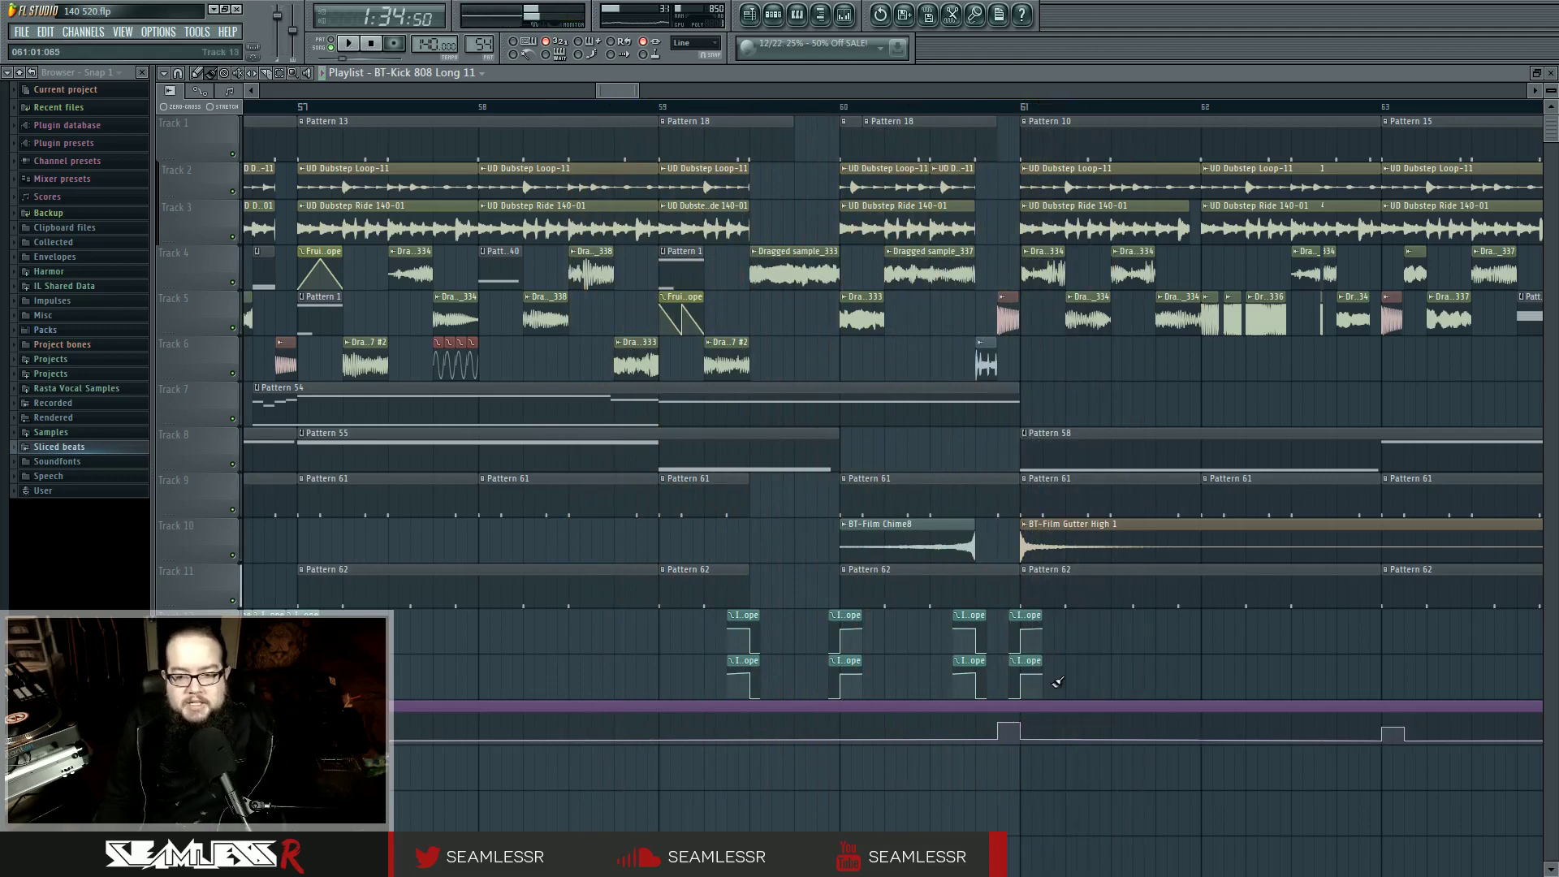
Play the intro from bar 17 and examine the release time envelope across the whole arrangement to its end.
{"action": "left_click", "coordinate": [1009, 709]}
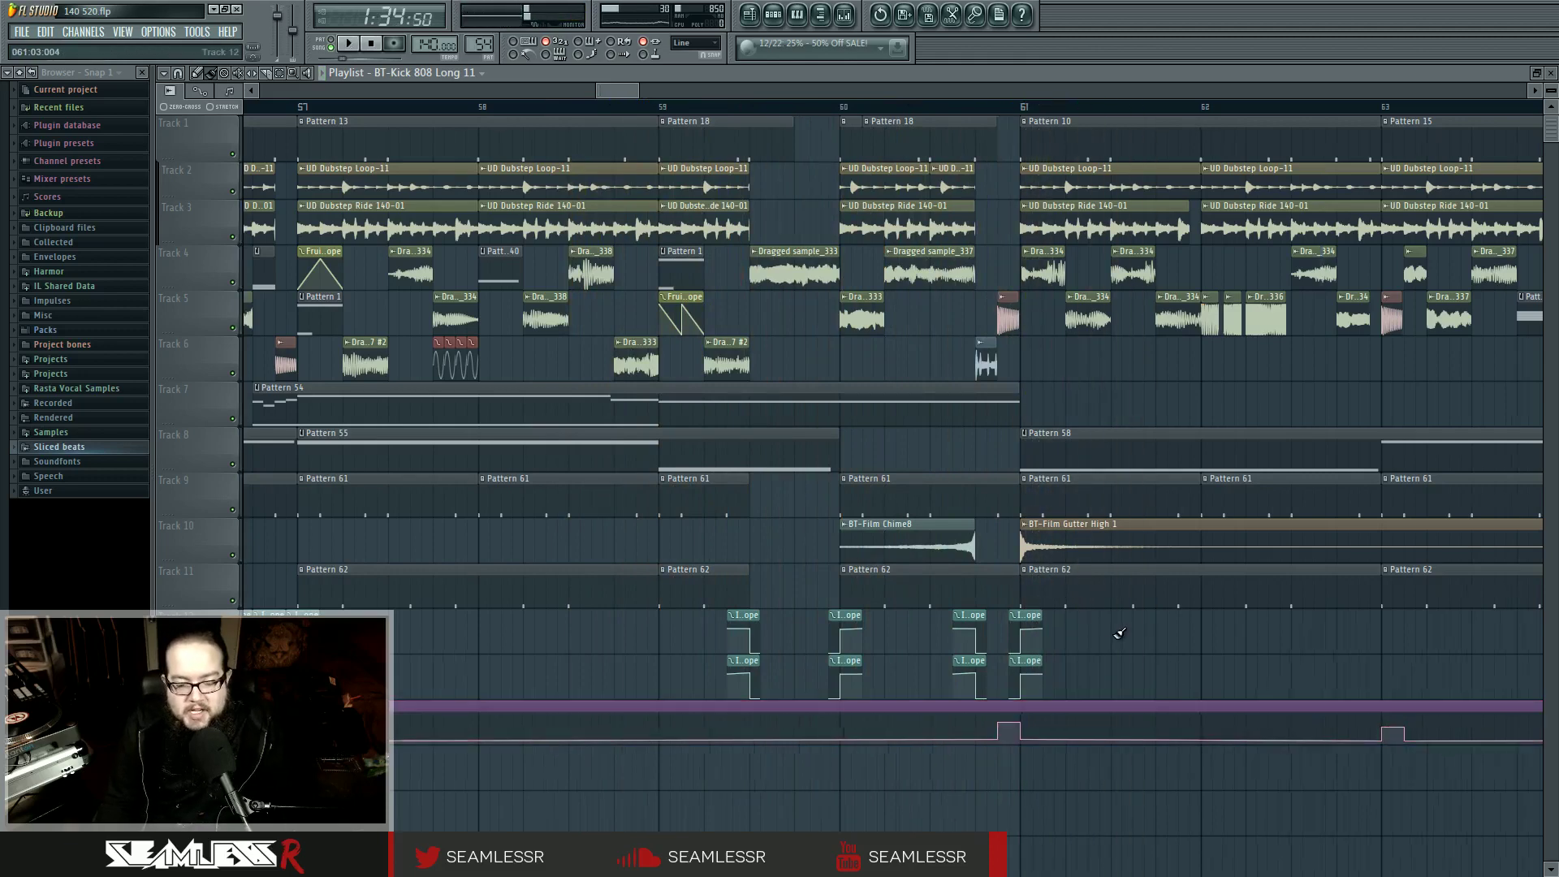
{"action": "scroll", "coordinate": [1119, 632], "scroll_direction": "down", "scroll_amount": 10}
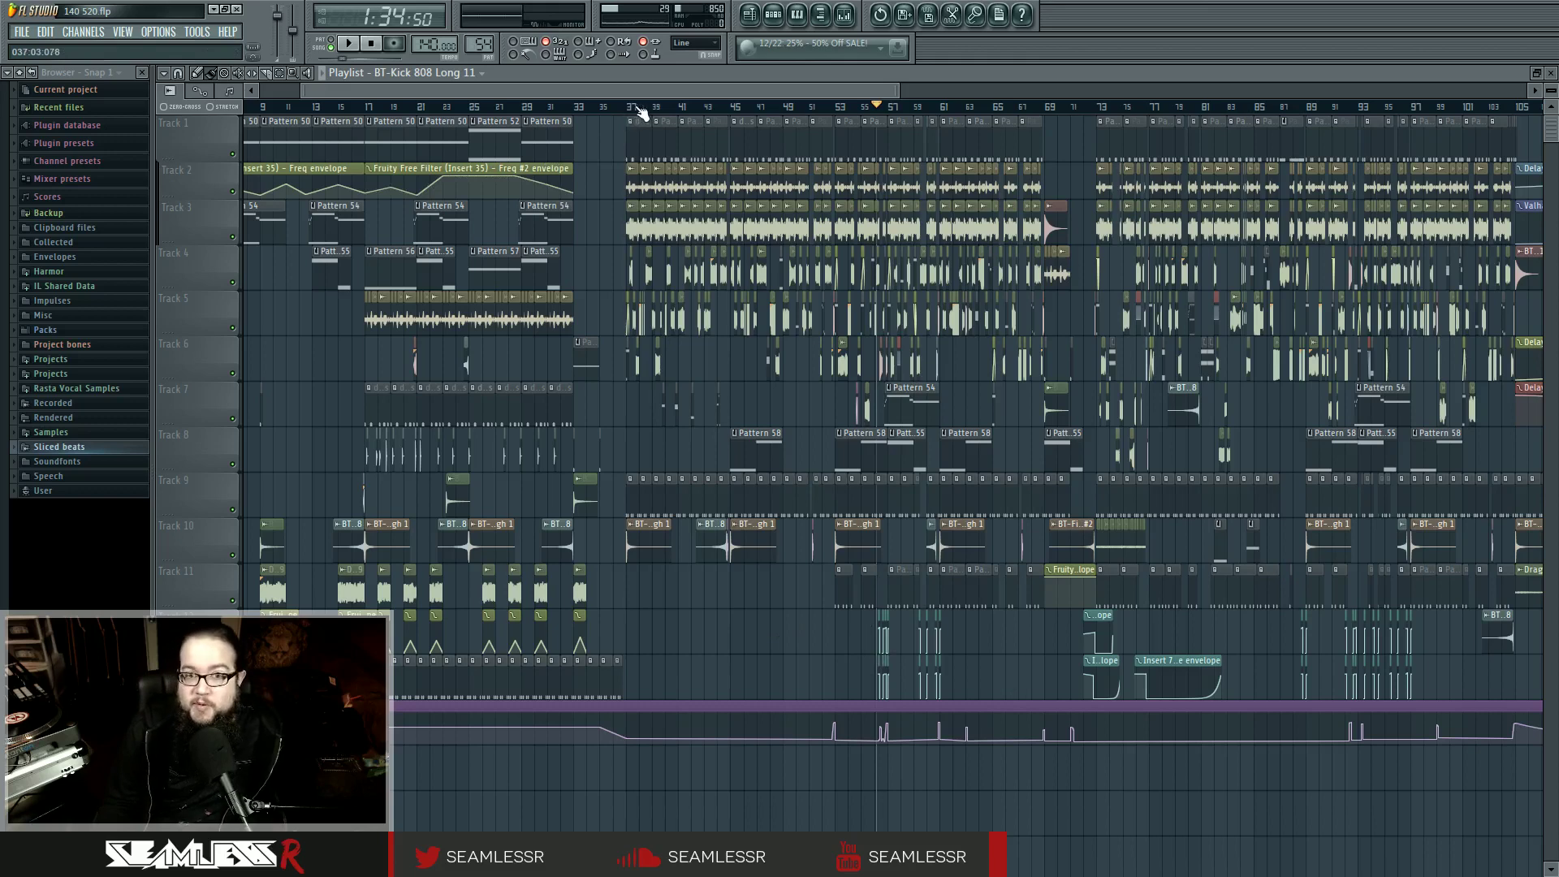
{"action": "left_click_drag", "start_coordinate": [628, 92], "coordinate": [578, 92]}
{"action": "left_click", "coordinate": [453, 106]}
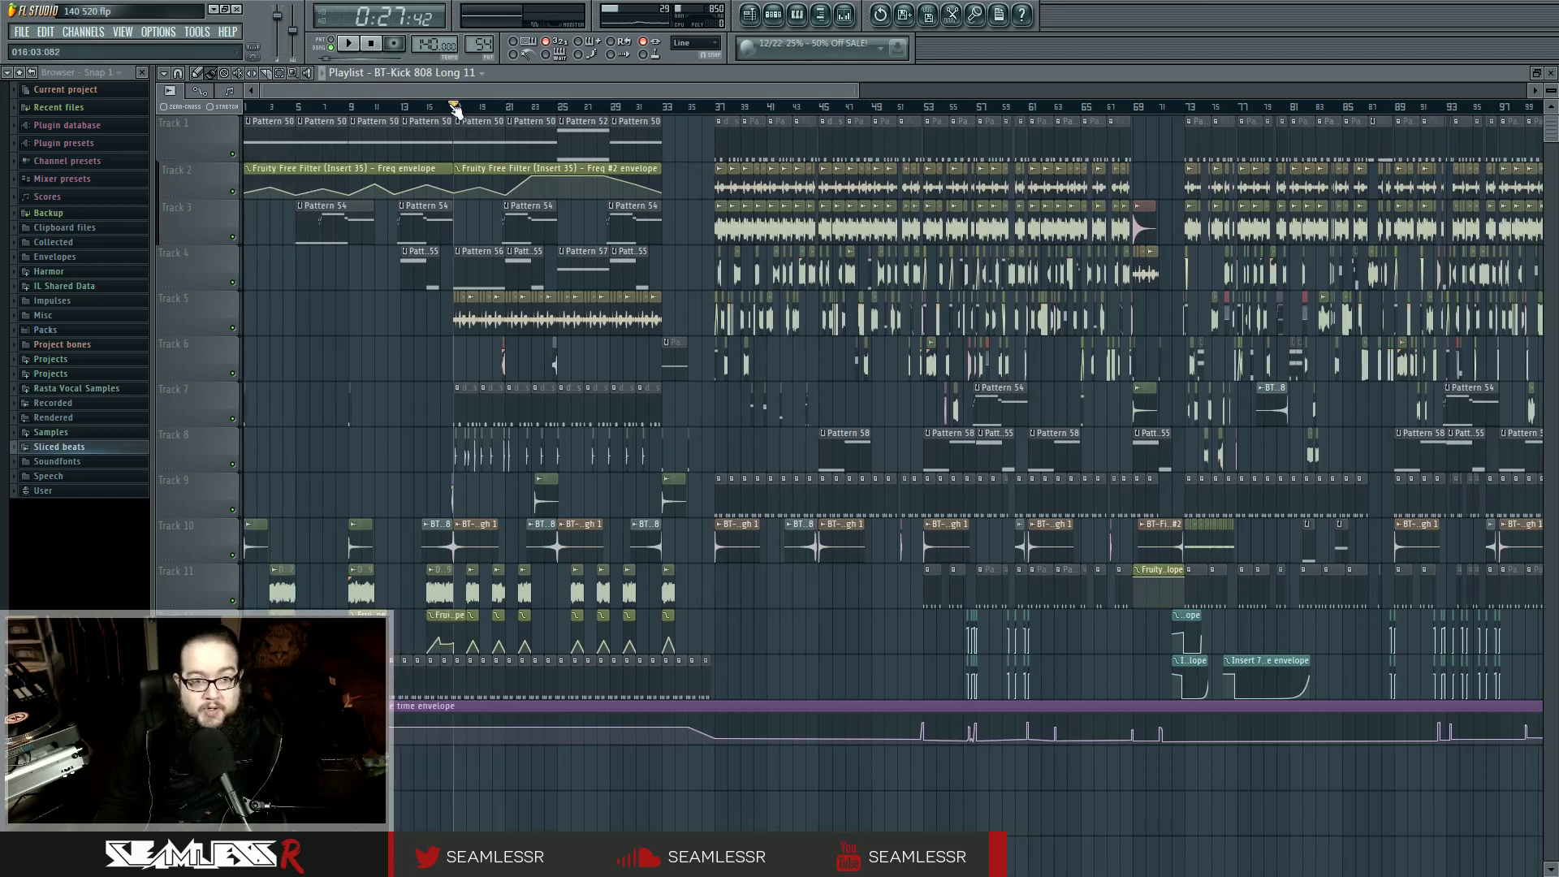
{"action": "key", "text": "space"}
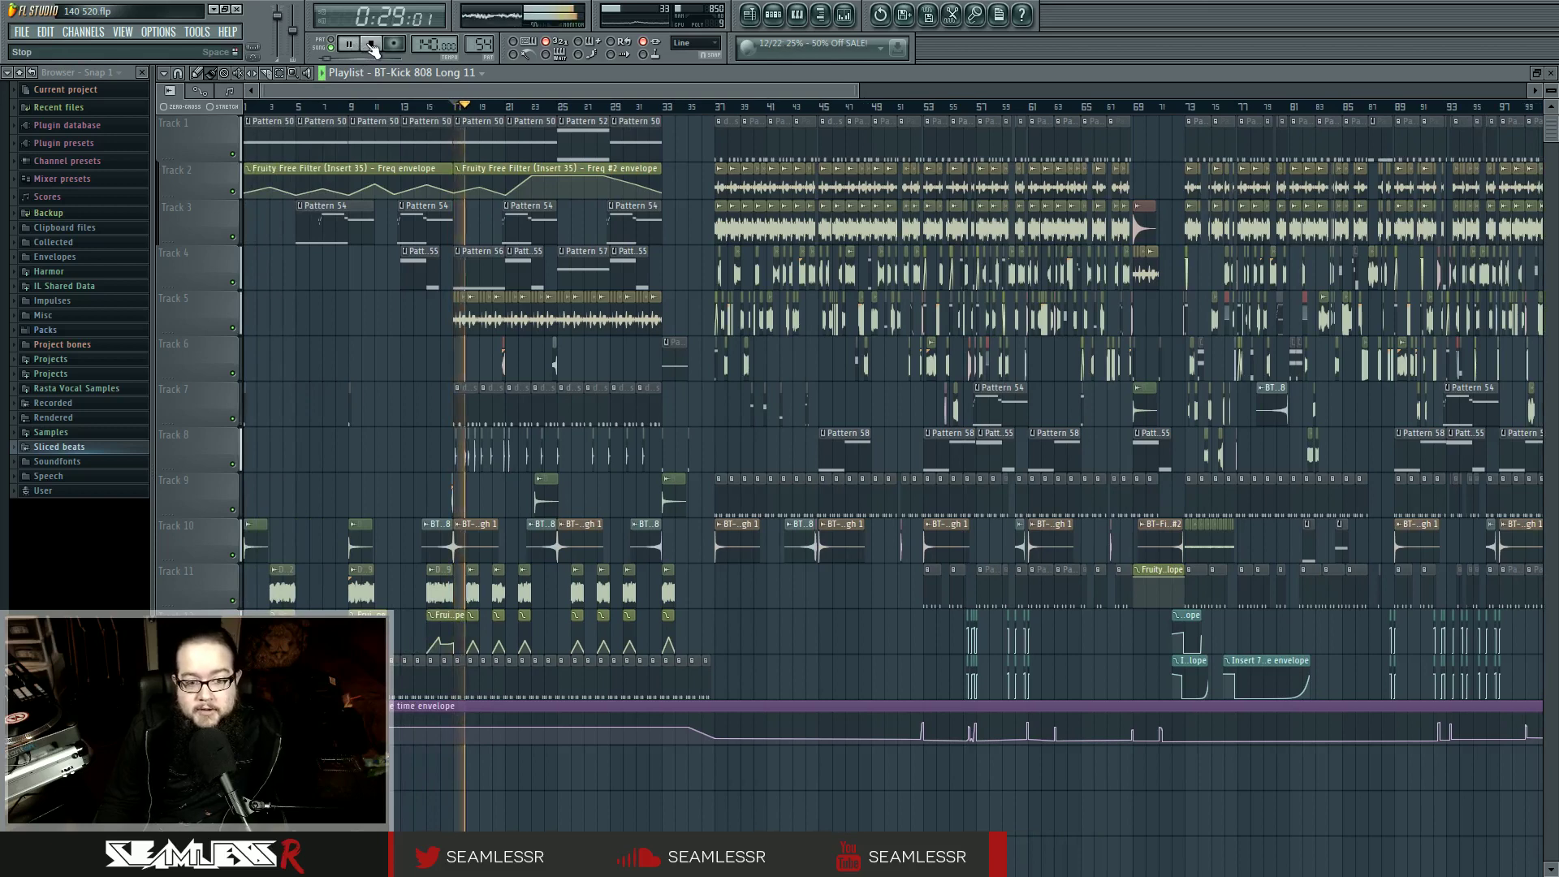
{"action": "key", "text": "space"}
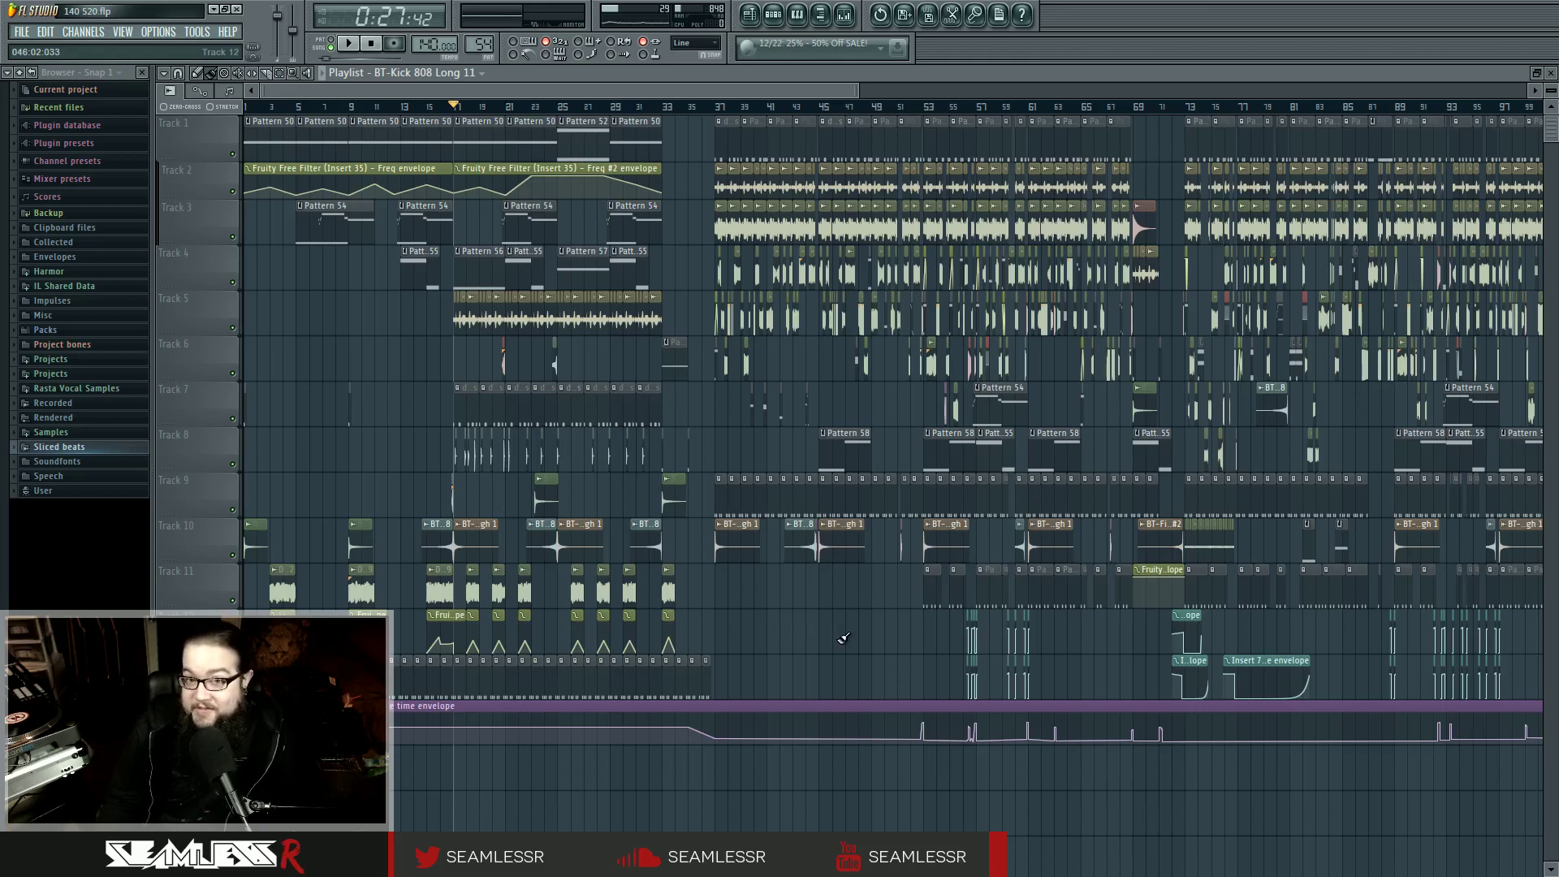
{"action": "scroll", "coordinate": [812, 635], "scroll_direction": "right", "scroll_amount": 3}
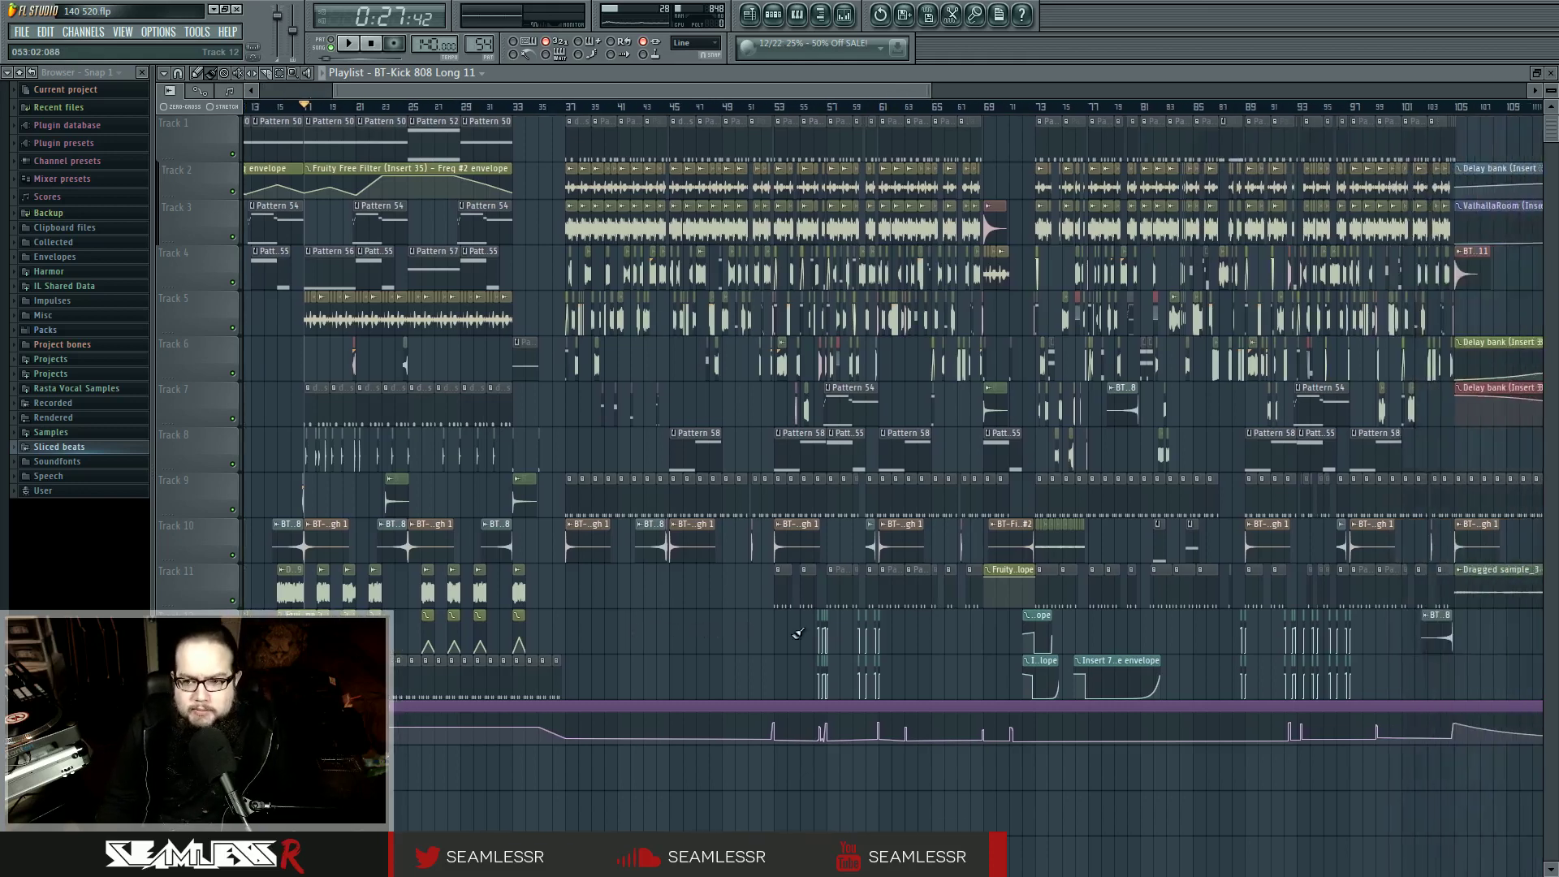
{"action": "scroll", "coordinate": [798, 633], "scroll_direction": "right", "scroll_amount": 7}
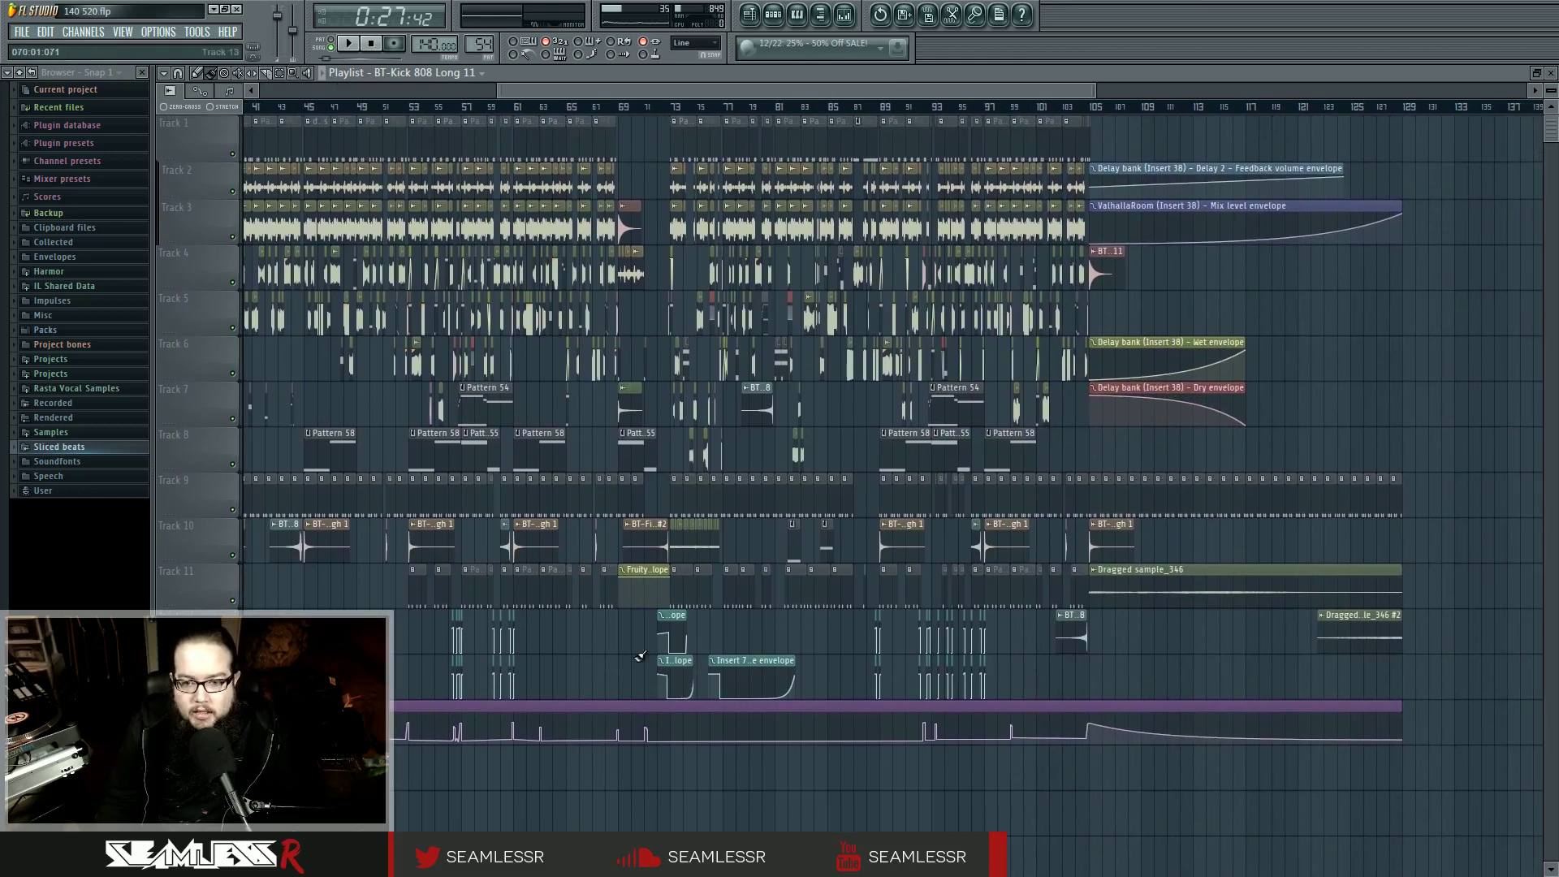
Move playback to bar 37, open the mixer and play briefly while checking the kick, snare and Insert 7 tracks.
{"action": "left_click_drag", "start_coordinate": [640, 655], "coordinate": [1107, 703]}
{"action": "left_click", "coordinate": [689, 106]}
{"action": "left_click", "coordinate": [852, 17]}
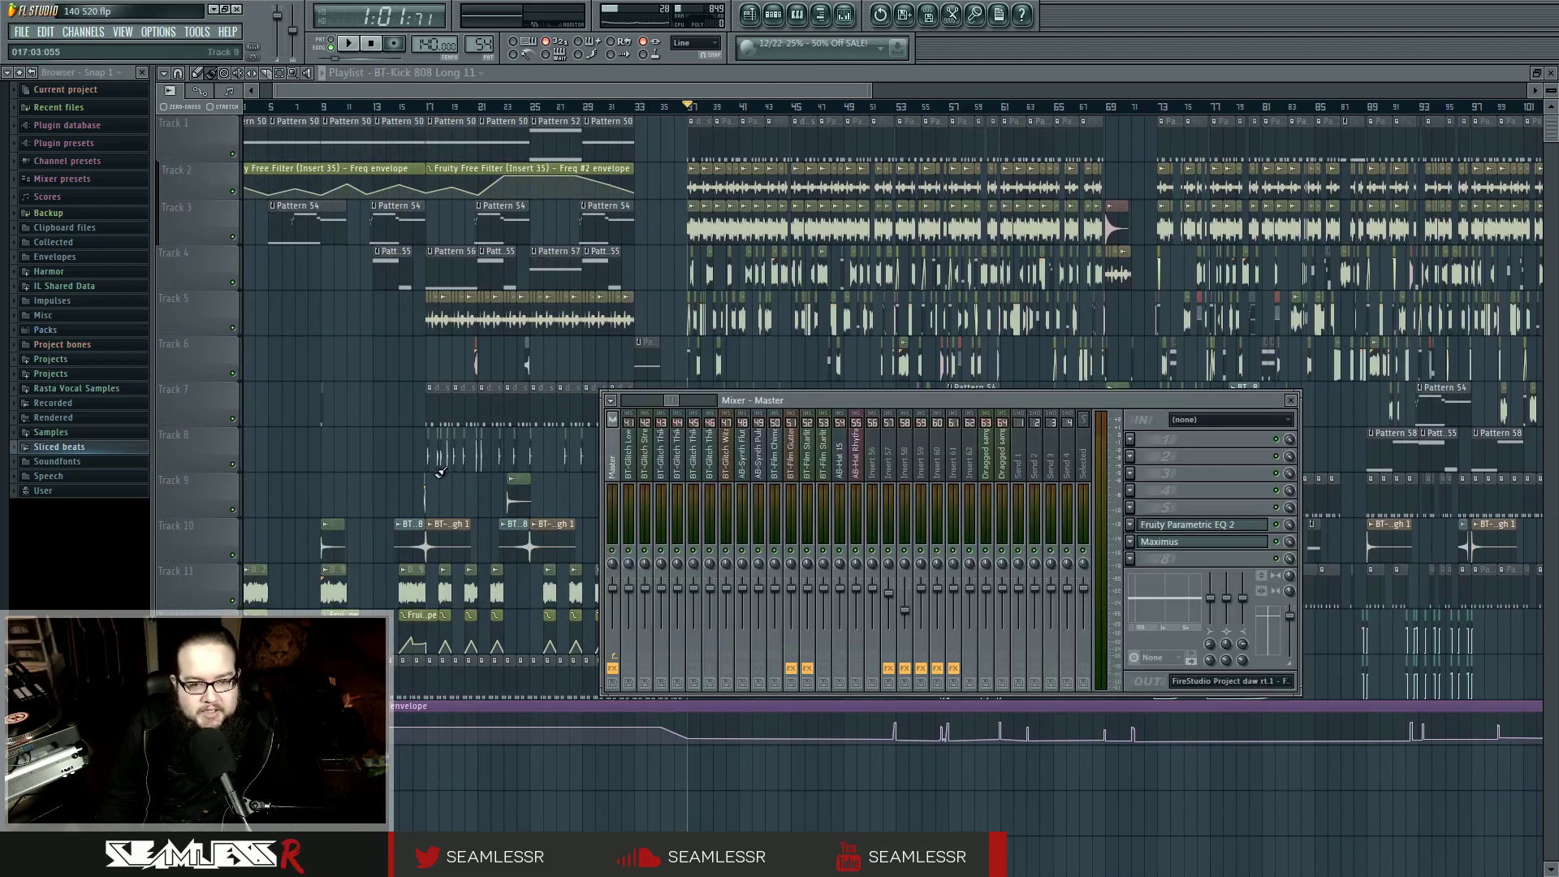
{"action": "left_click", "coordinate": [631, 459]}
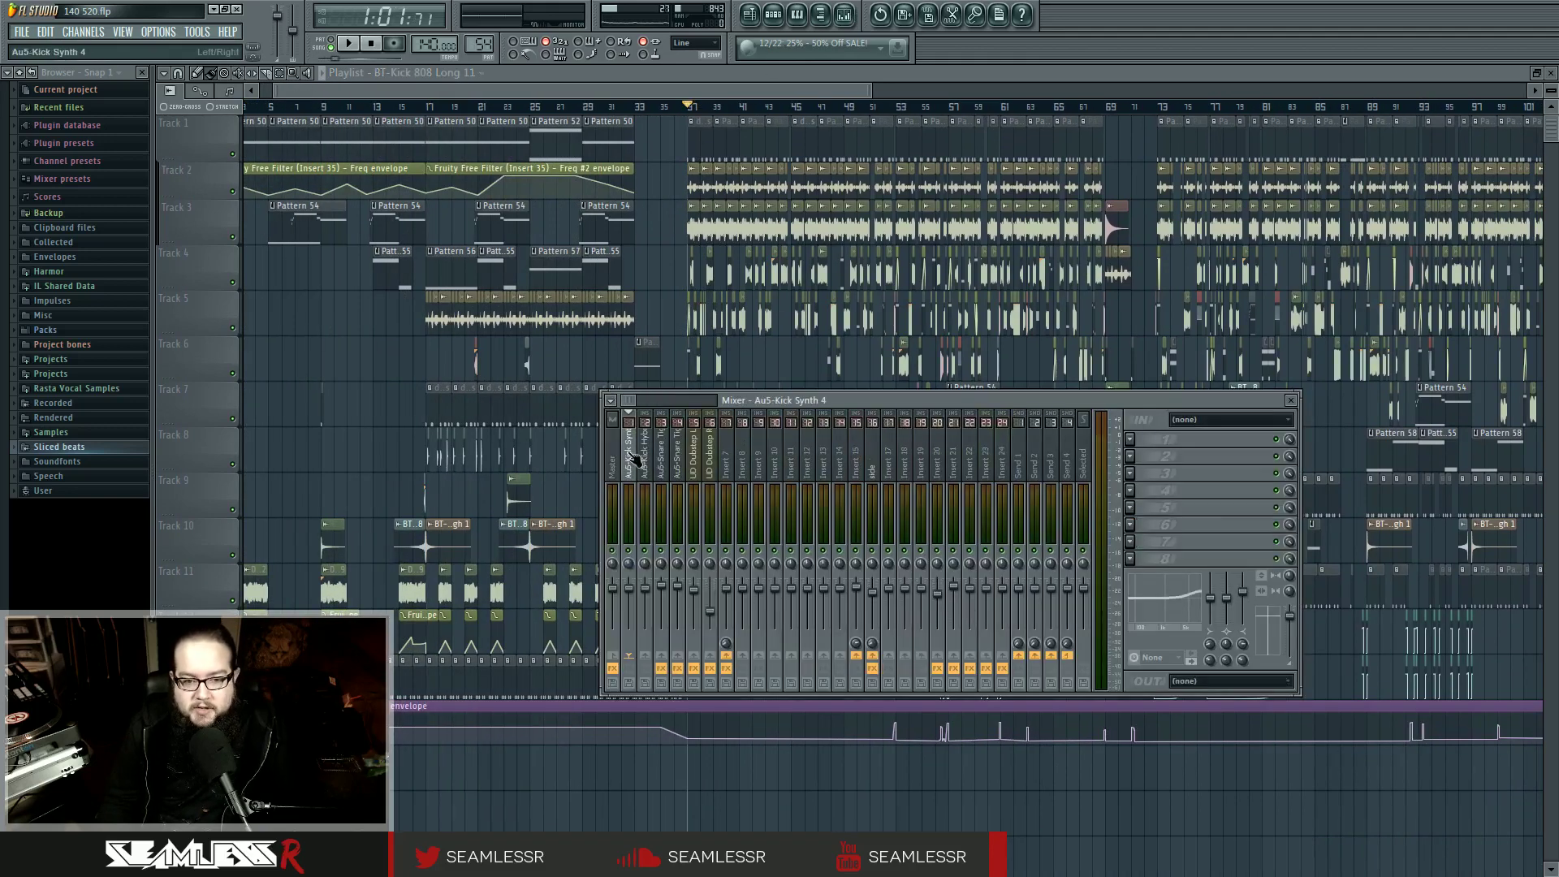
{"action": "left_click", "coordinate": [647, 455]}
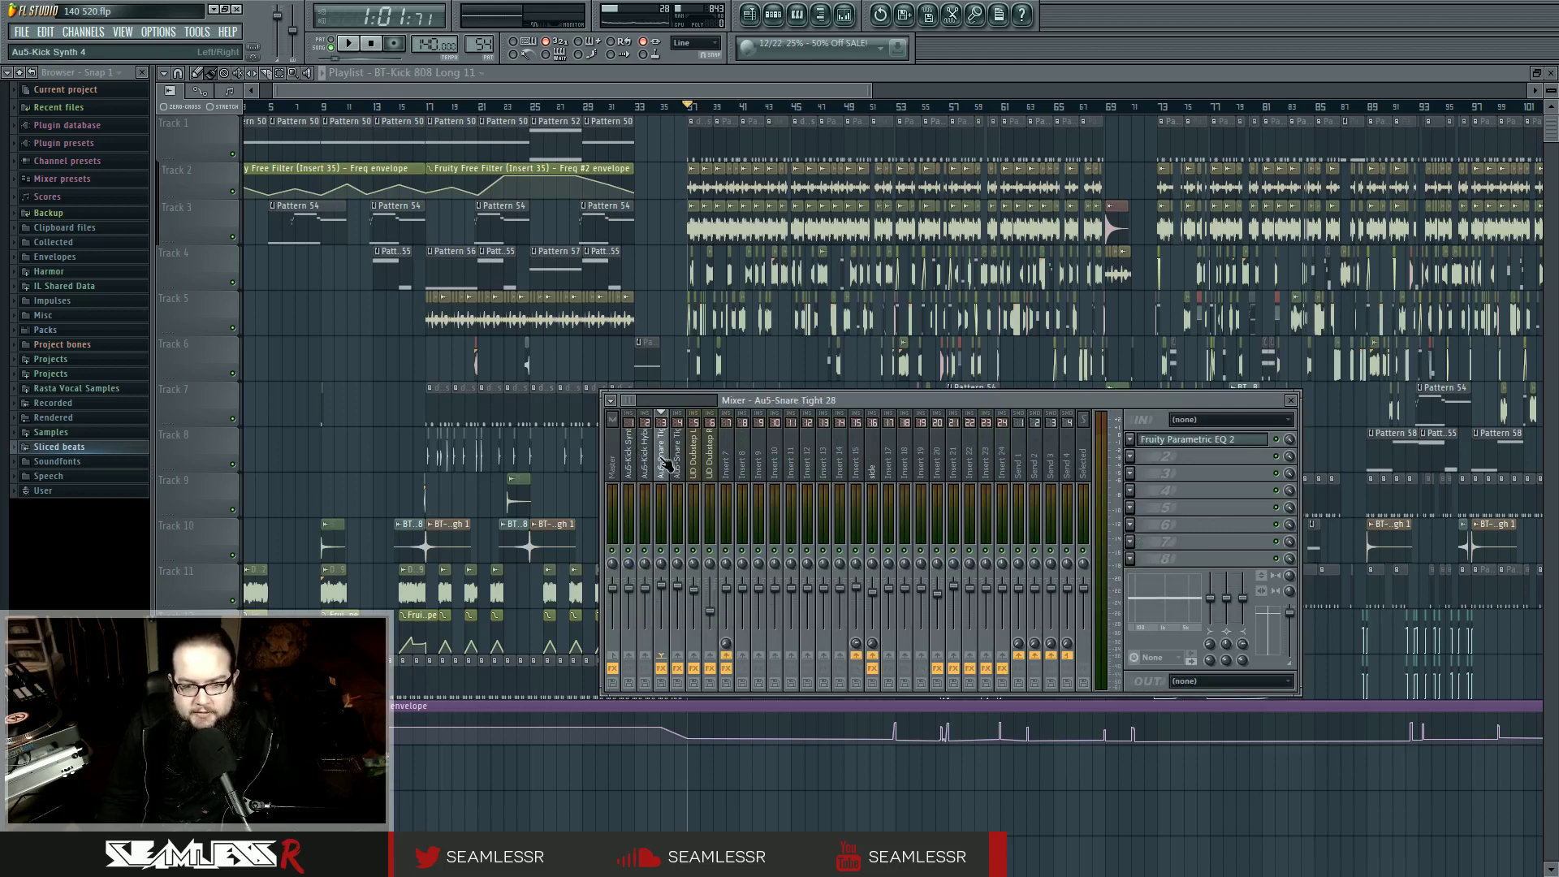
{"action": "key", "text": "space"}
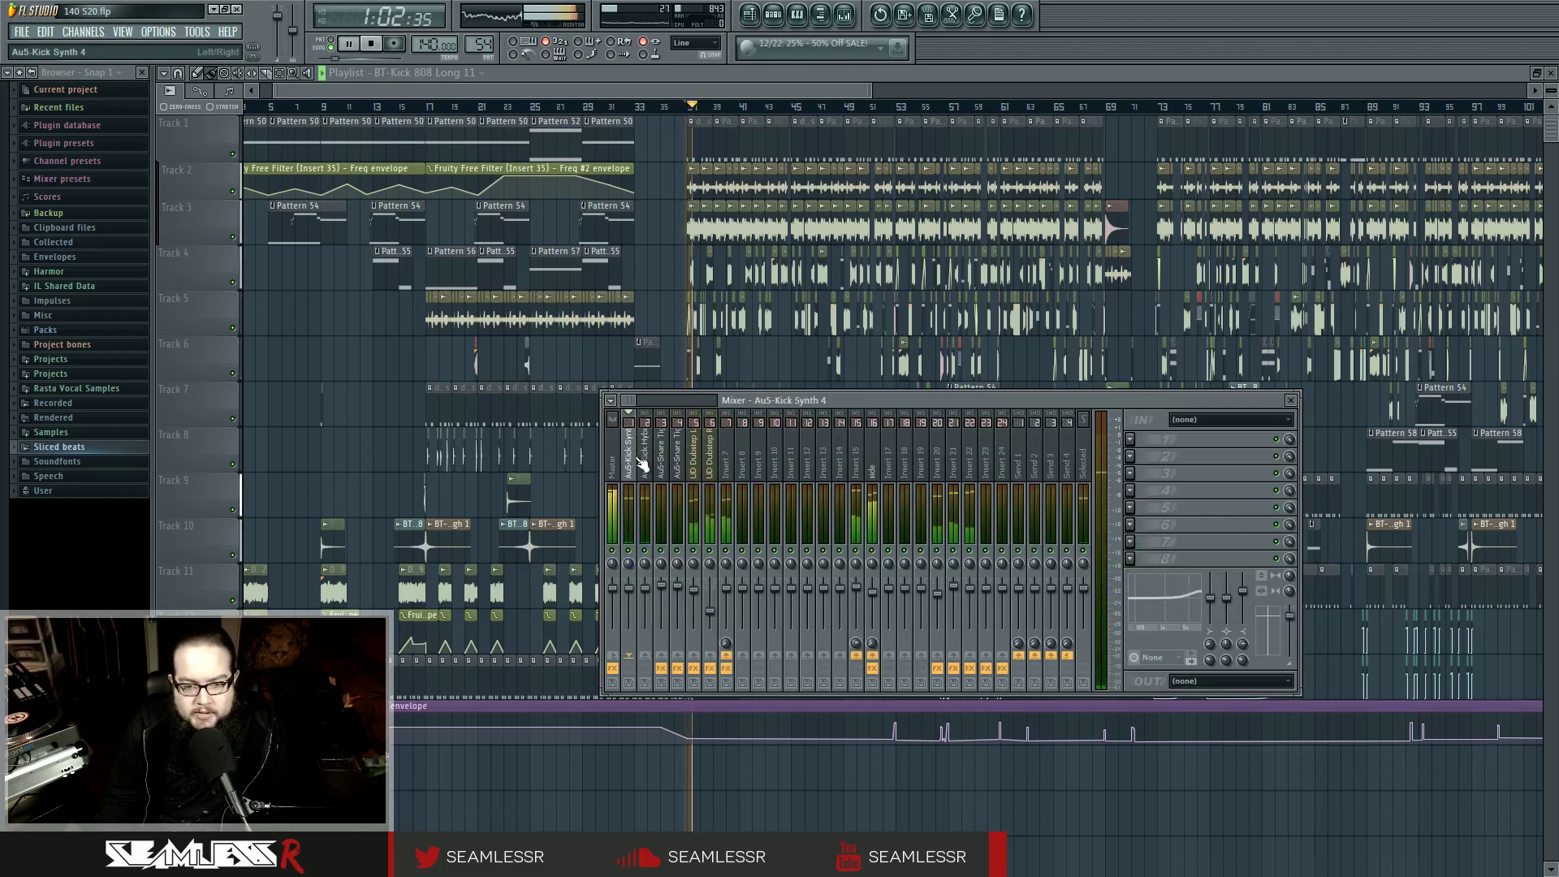
{"action": "left_click", "coordinate": [727, 466]}
{"action": "key", "text": "space"}
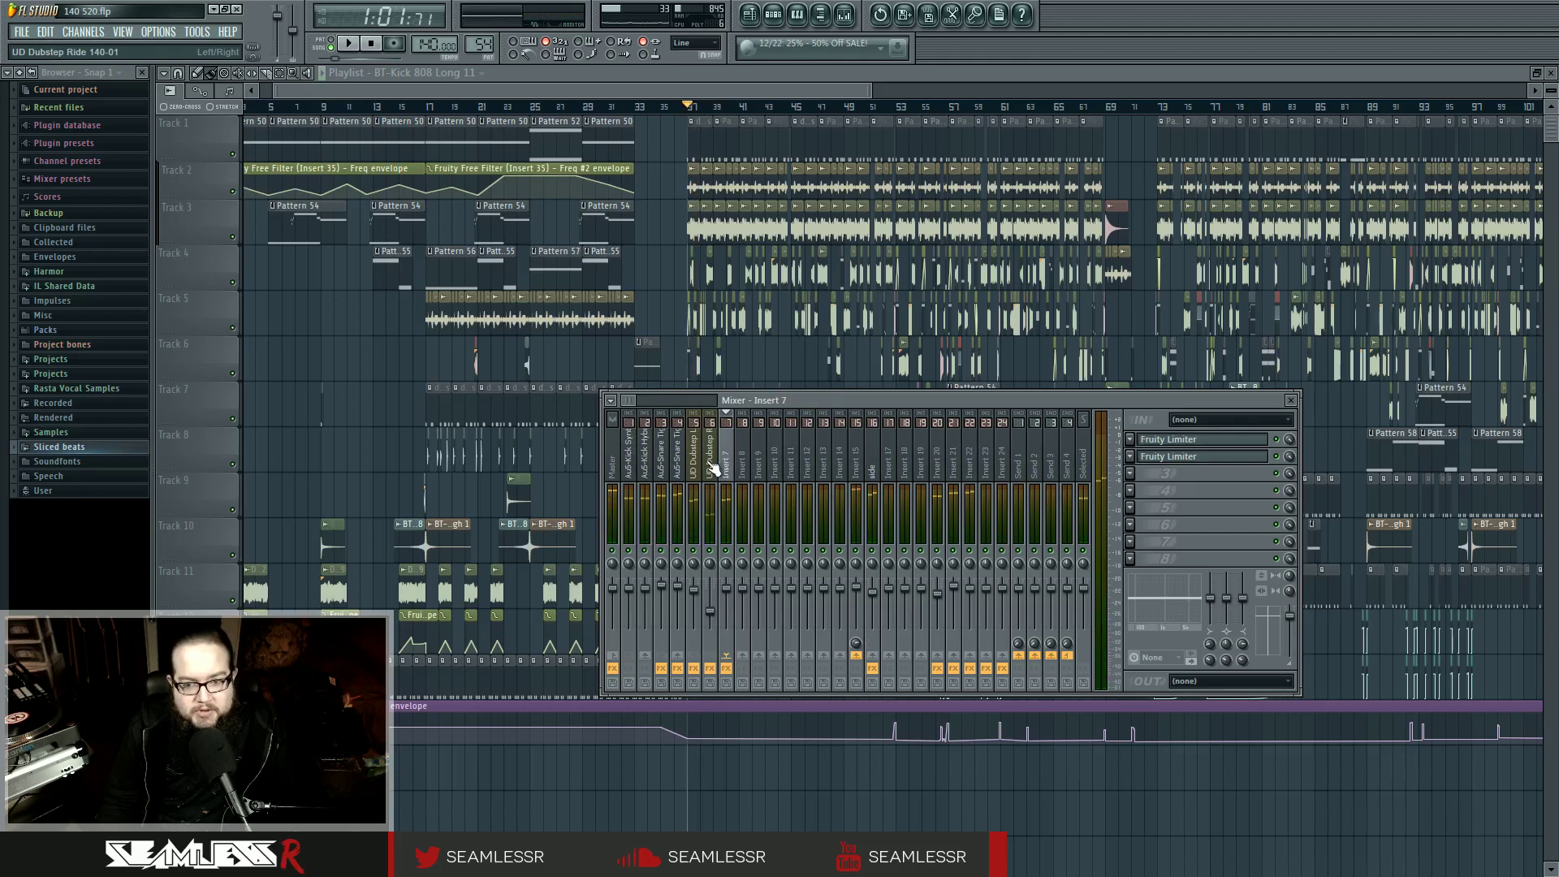
Select the kick, snare, ride and Insert 7 tracks in turn to examine how the drums are routed for sidechaining.
{"action": "left_click", "coordinate": [711, 463]}
{"action": "left_click", "coordinate": [725, 466]}
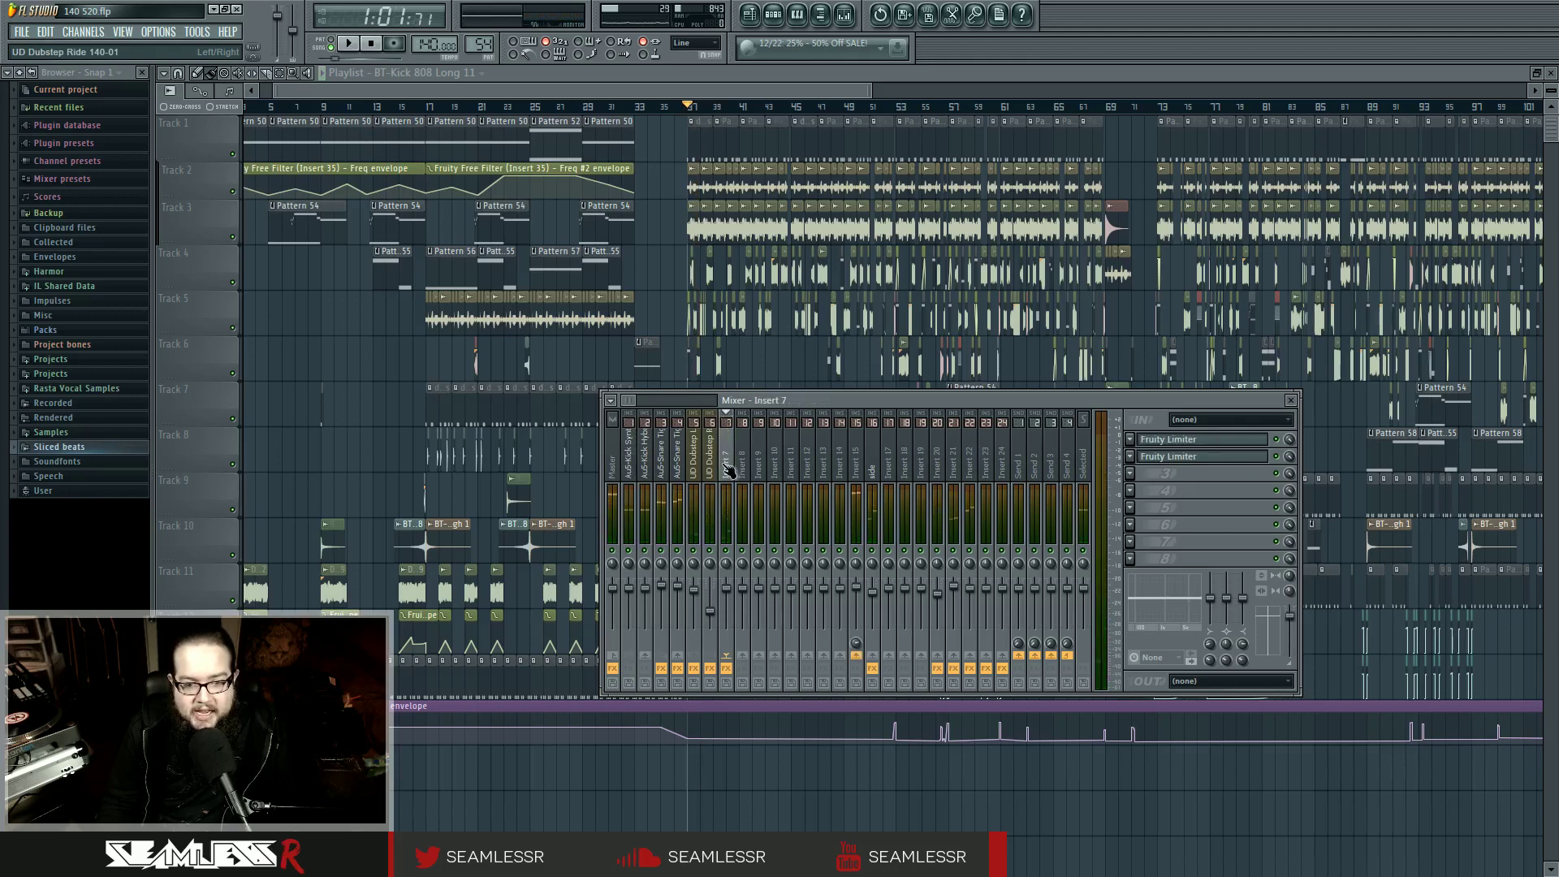
{"action": "left_click", "coordinate": [740, 467]}
{"action": "left_click", "coordinate": [733, 469]}
{"action": "left_click", "coordinate": [675, 469]}
{"action": "left_click", "coordinate": [631, 468]}
{"action": "left_click", "coordinate": [662, 469]}
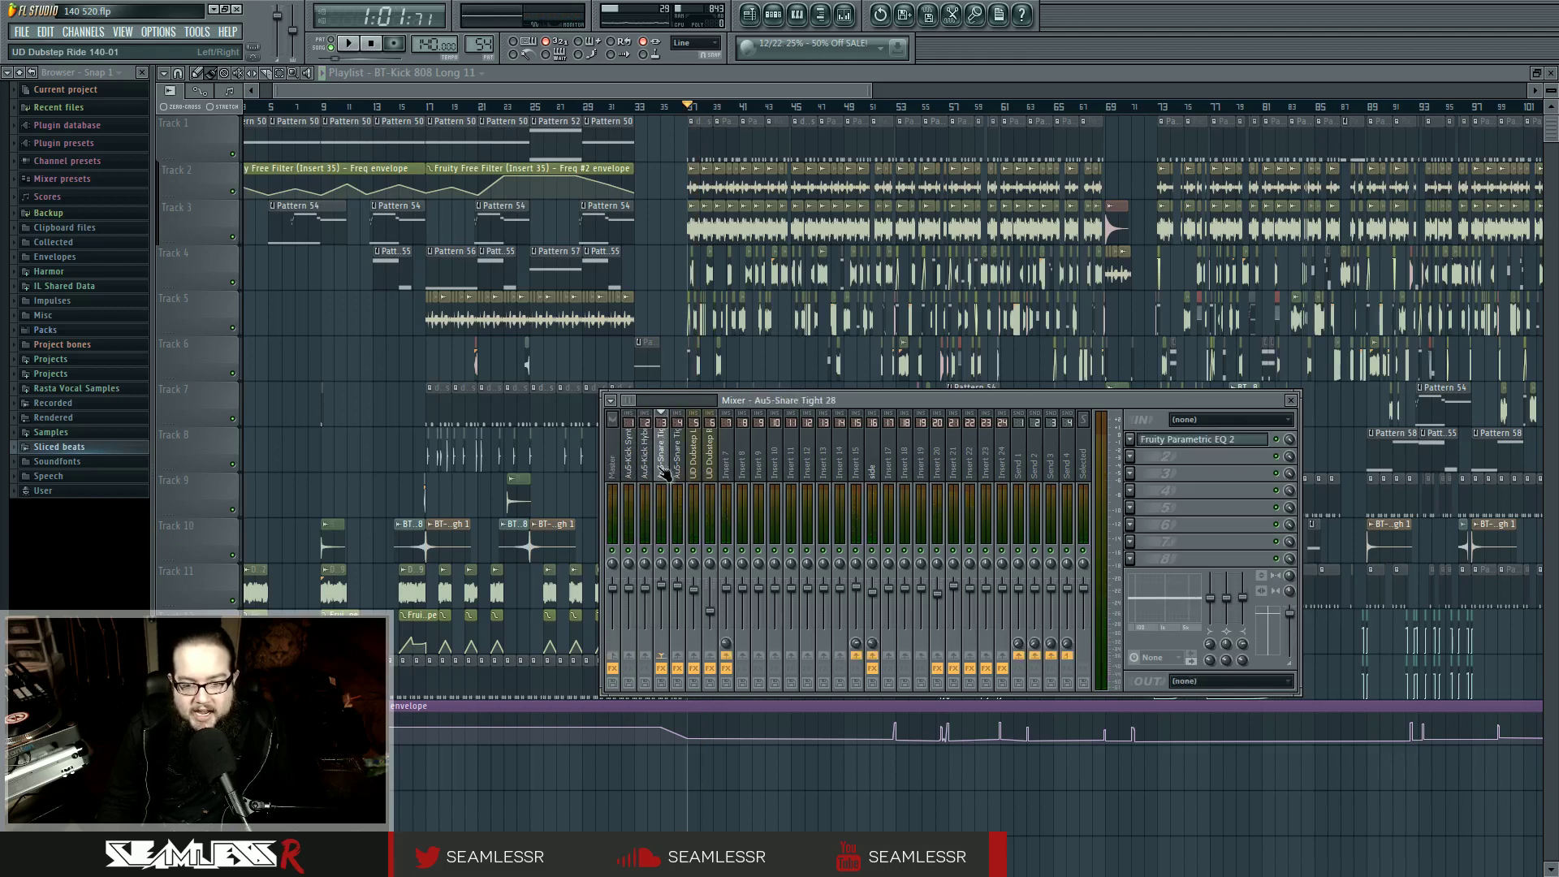
{"action": "left_click", "coordinate": [696, 469]}
{"action": "left_click", "coordinate": [856, 467]}
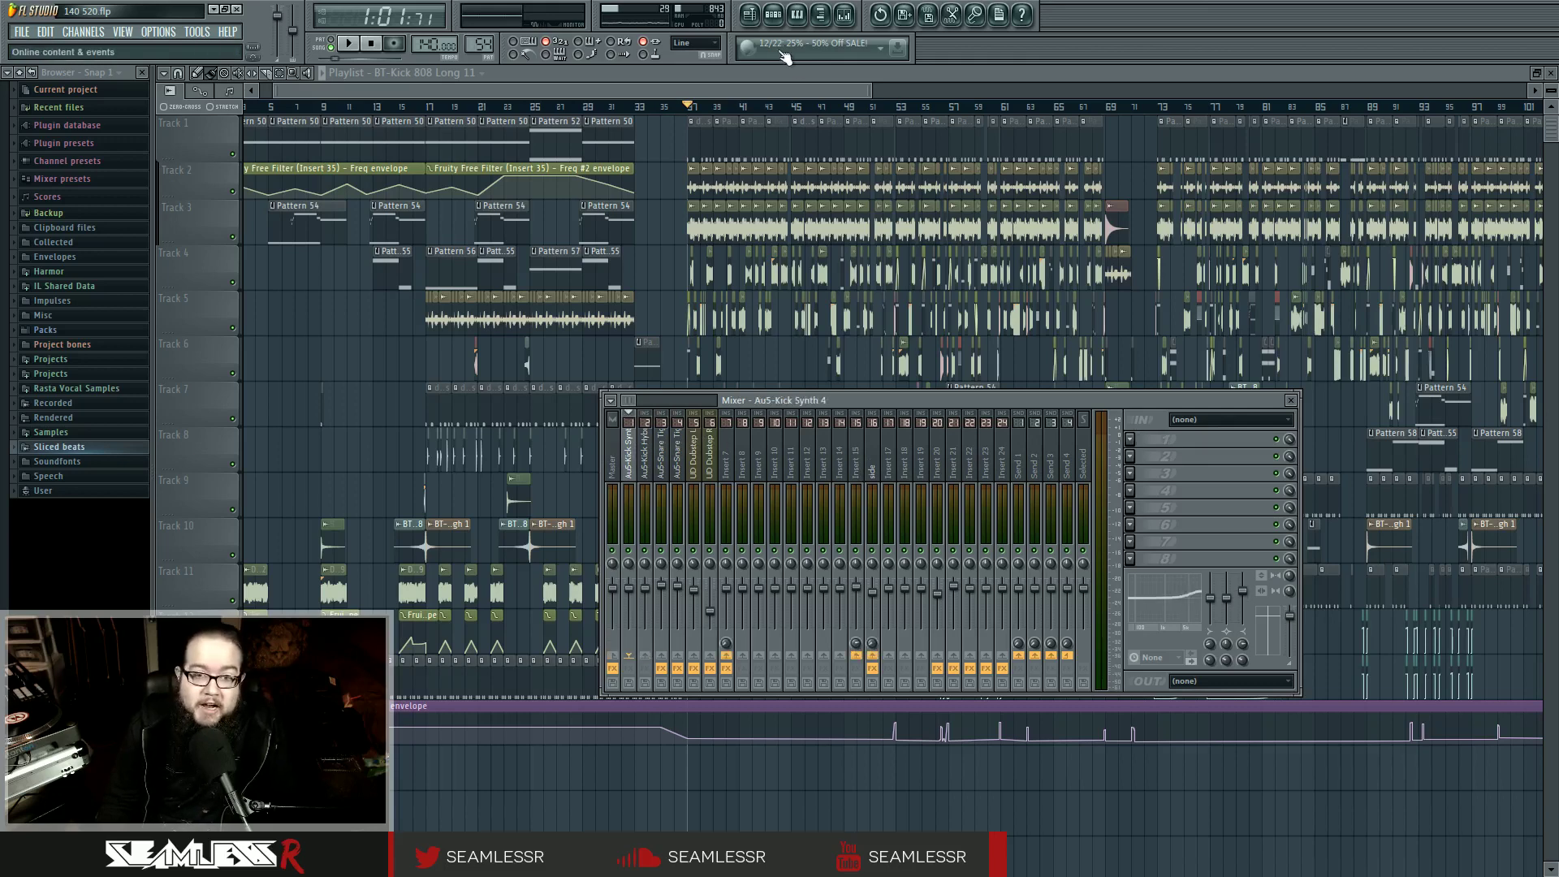
Audition Au5-Kick Synth 4, Au5-Snare Tight 28 and Au5-Snare Tight 15 from the channel rack and examine their waveforms.
{"action": "left_click", "coordinate": [774, 16]}
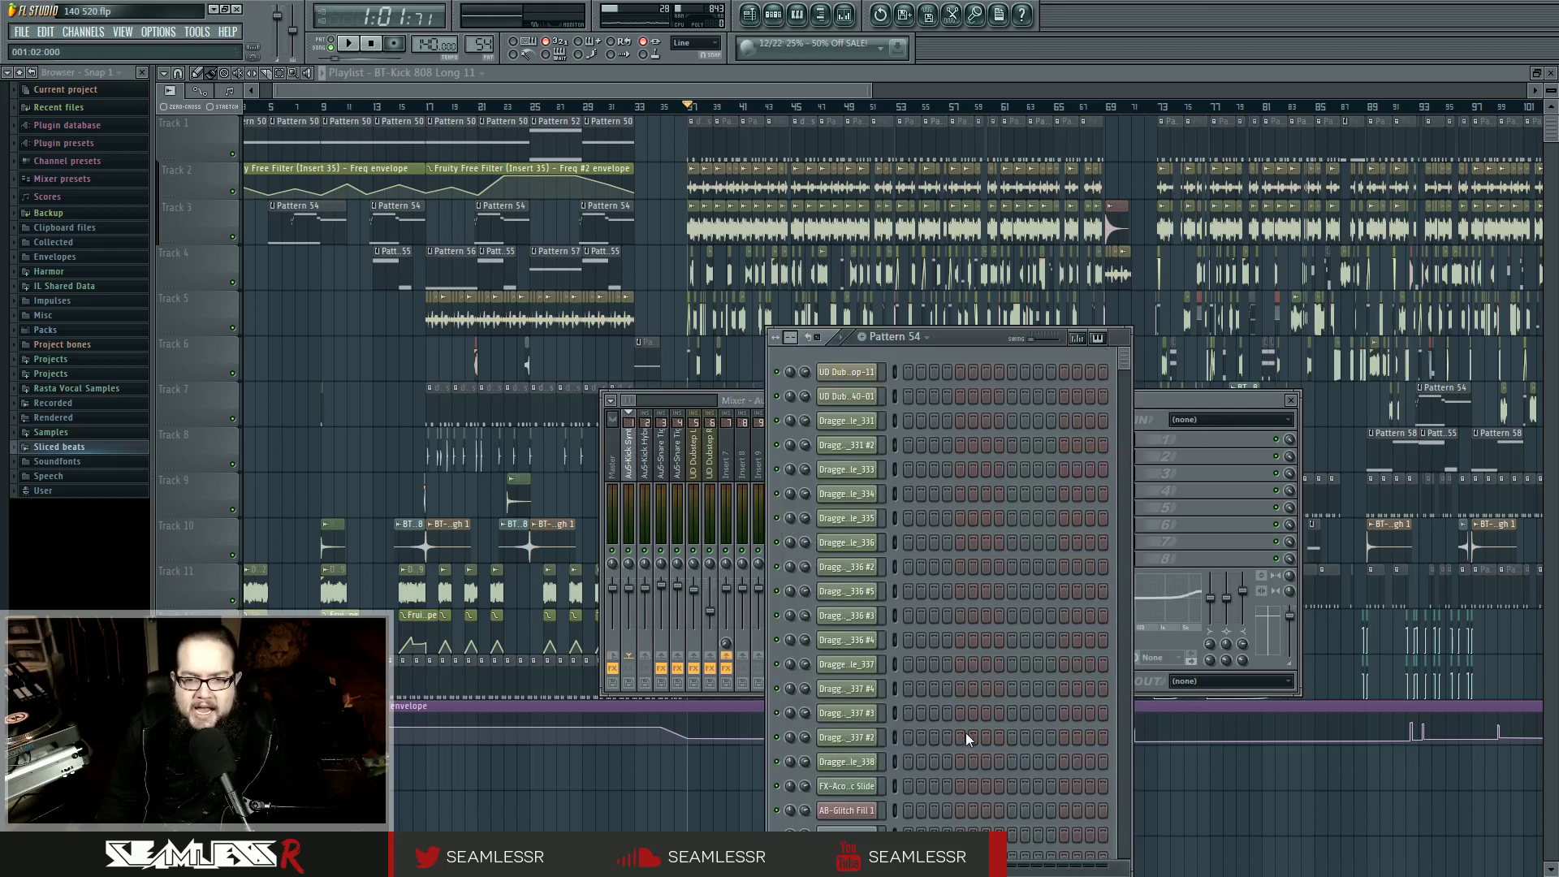
{"action": "scroll", "coordinate": [967, 732], "scroll_direction": "down", "scroll_amount": 3}
{"action": "scroll", "coordinate": [866, 544], "scroll_direction": "down", "scroll_amount": 5}
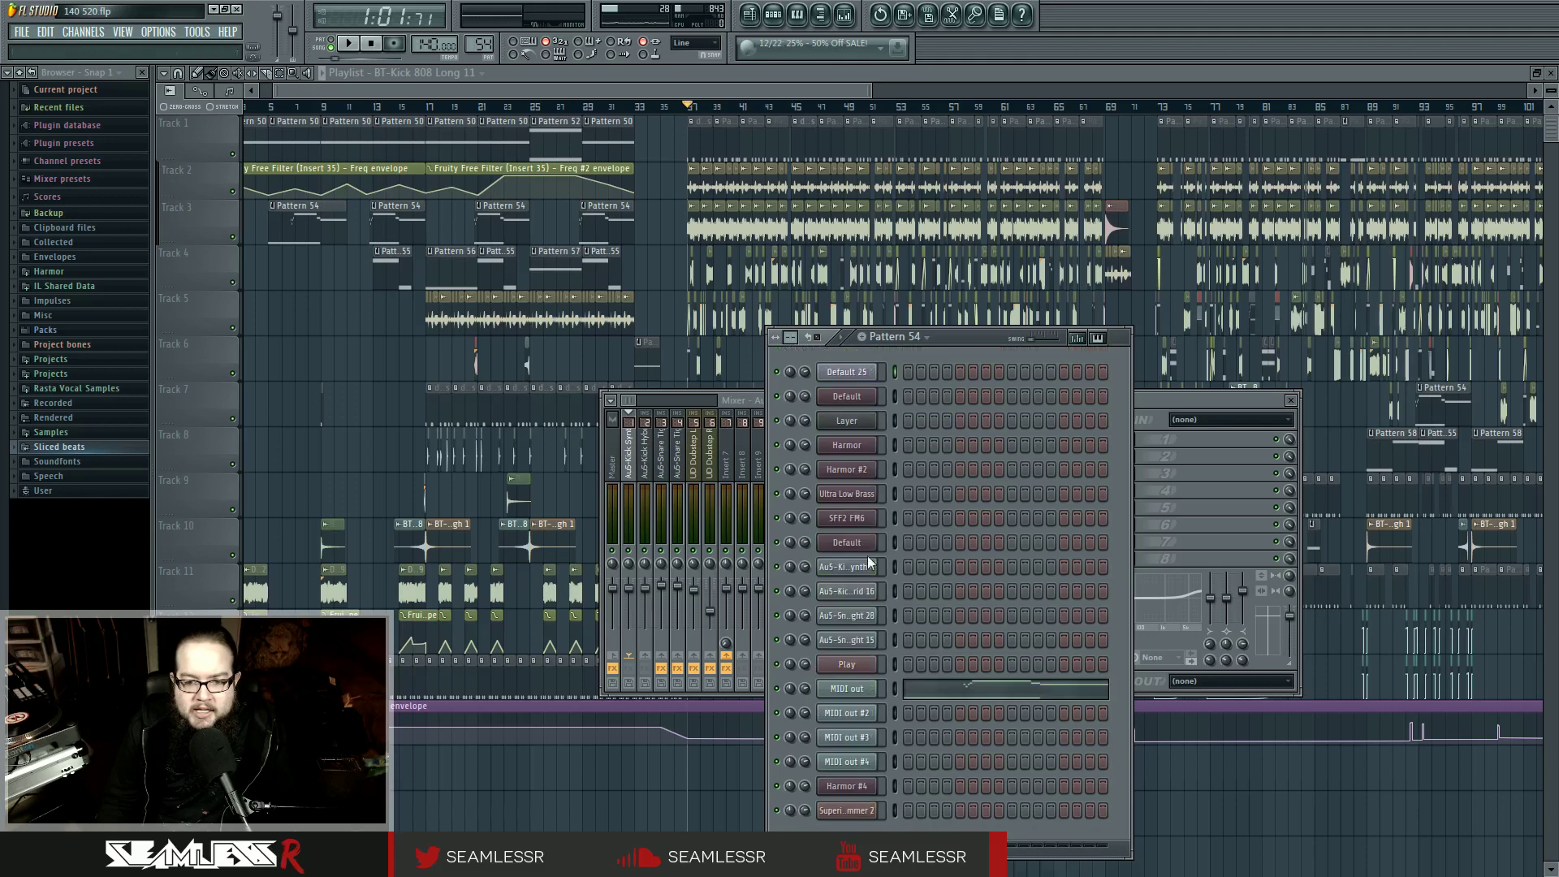
{"action": "left_click", "coordinate": [866, 544]}
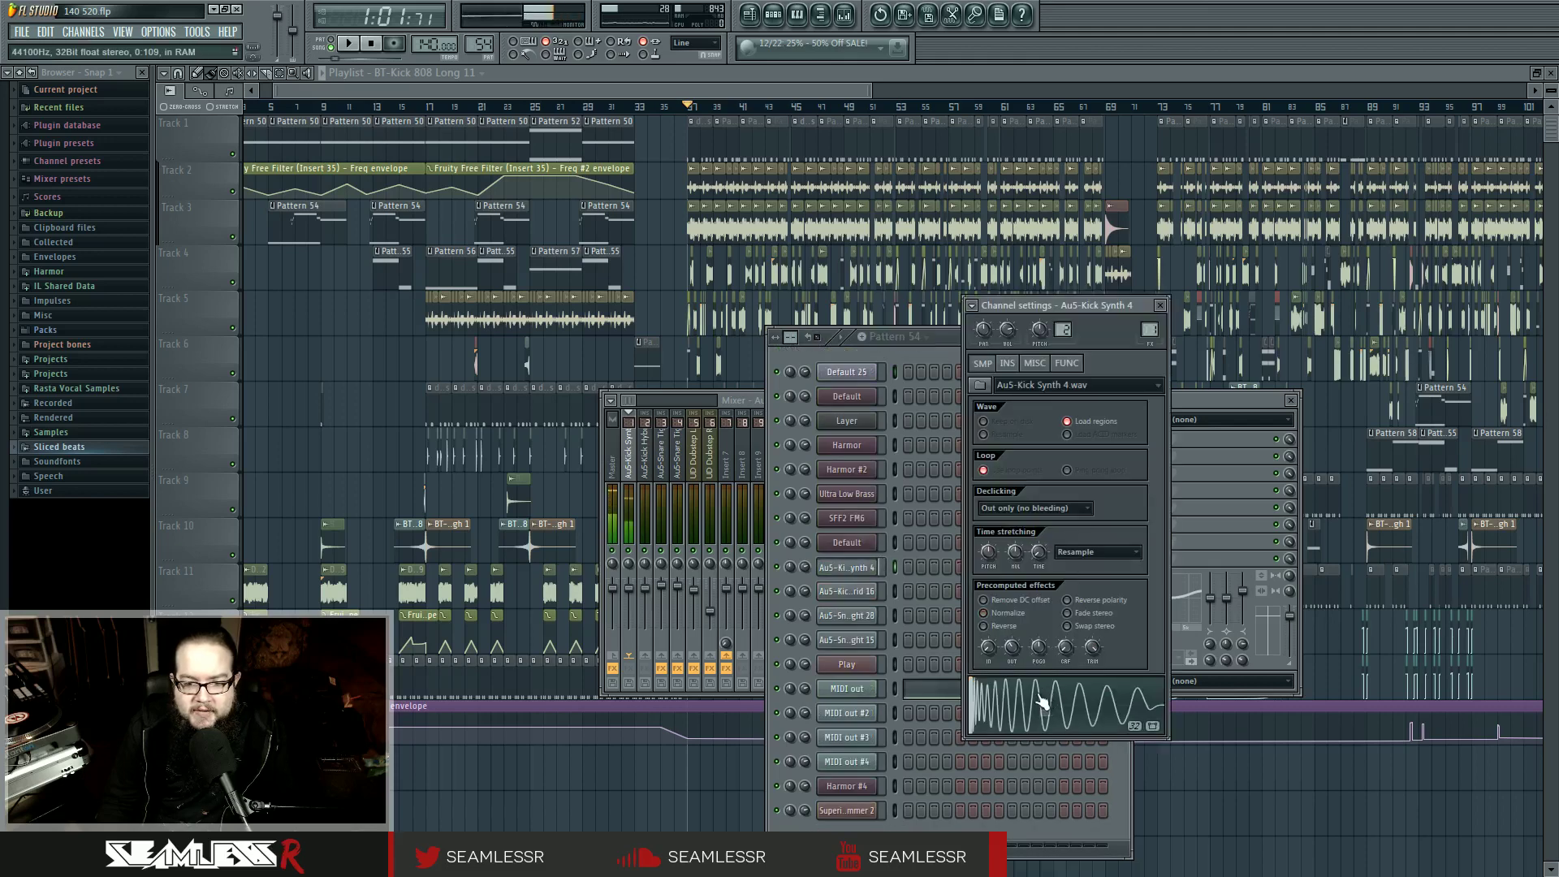
{"action": "left_click", "coordinate": [847, 616]}
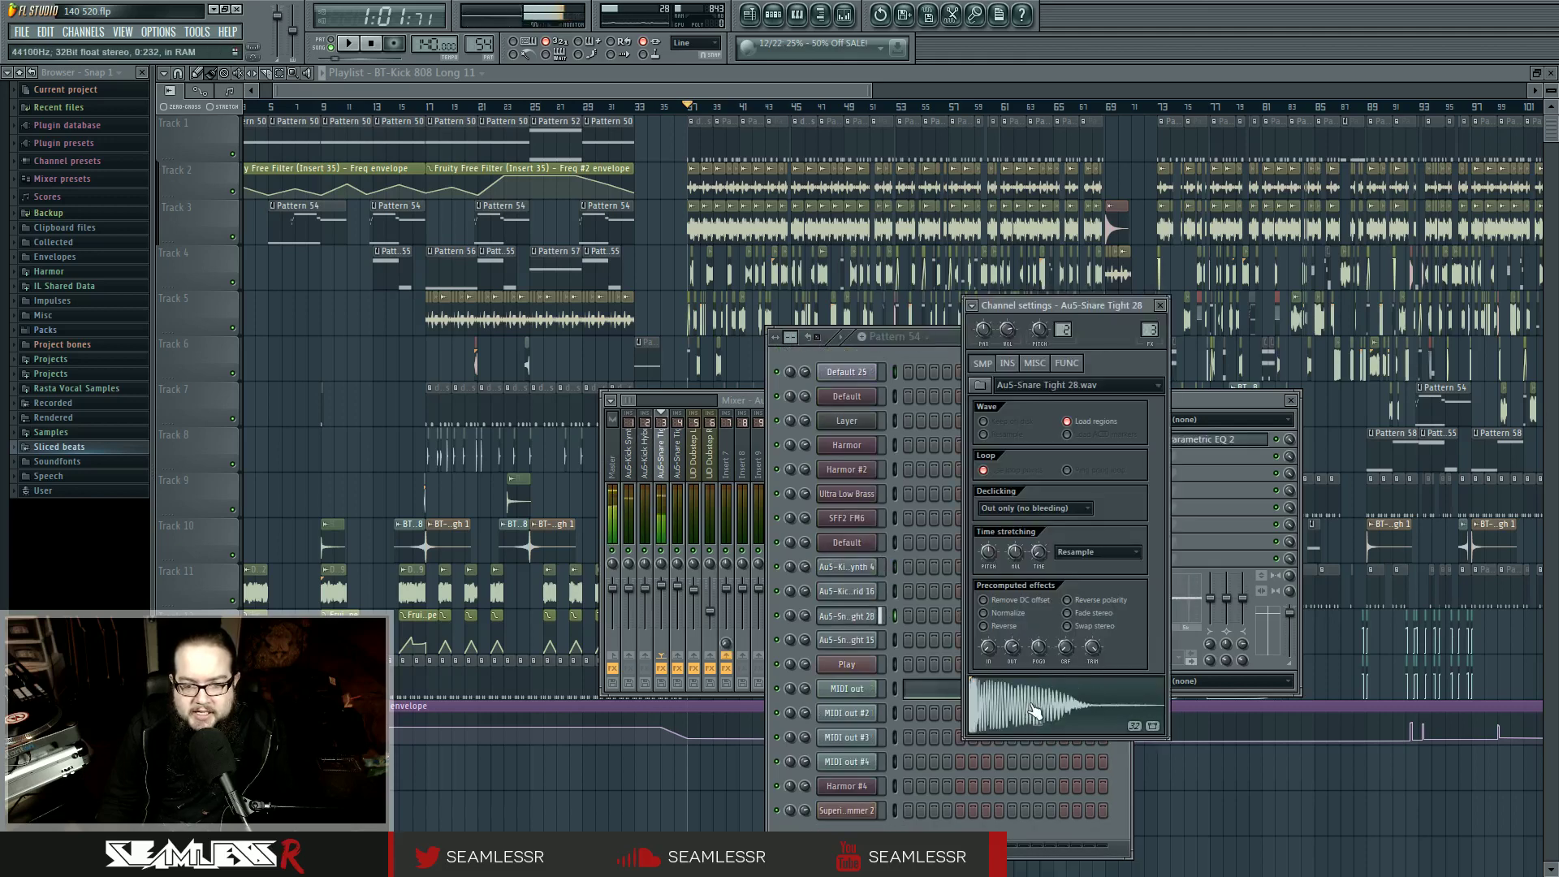
{"action": "left_click", "coordinate": [861, 642]}
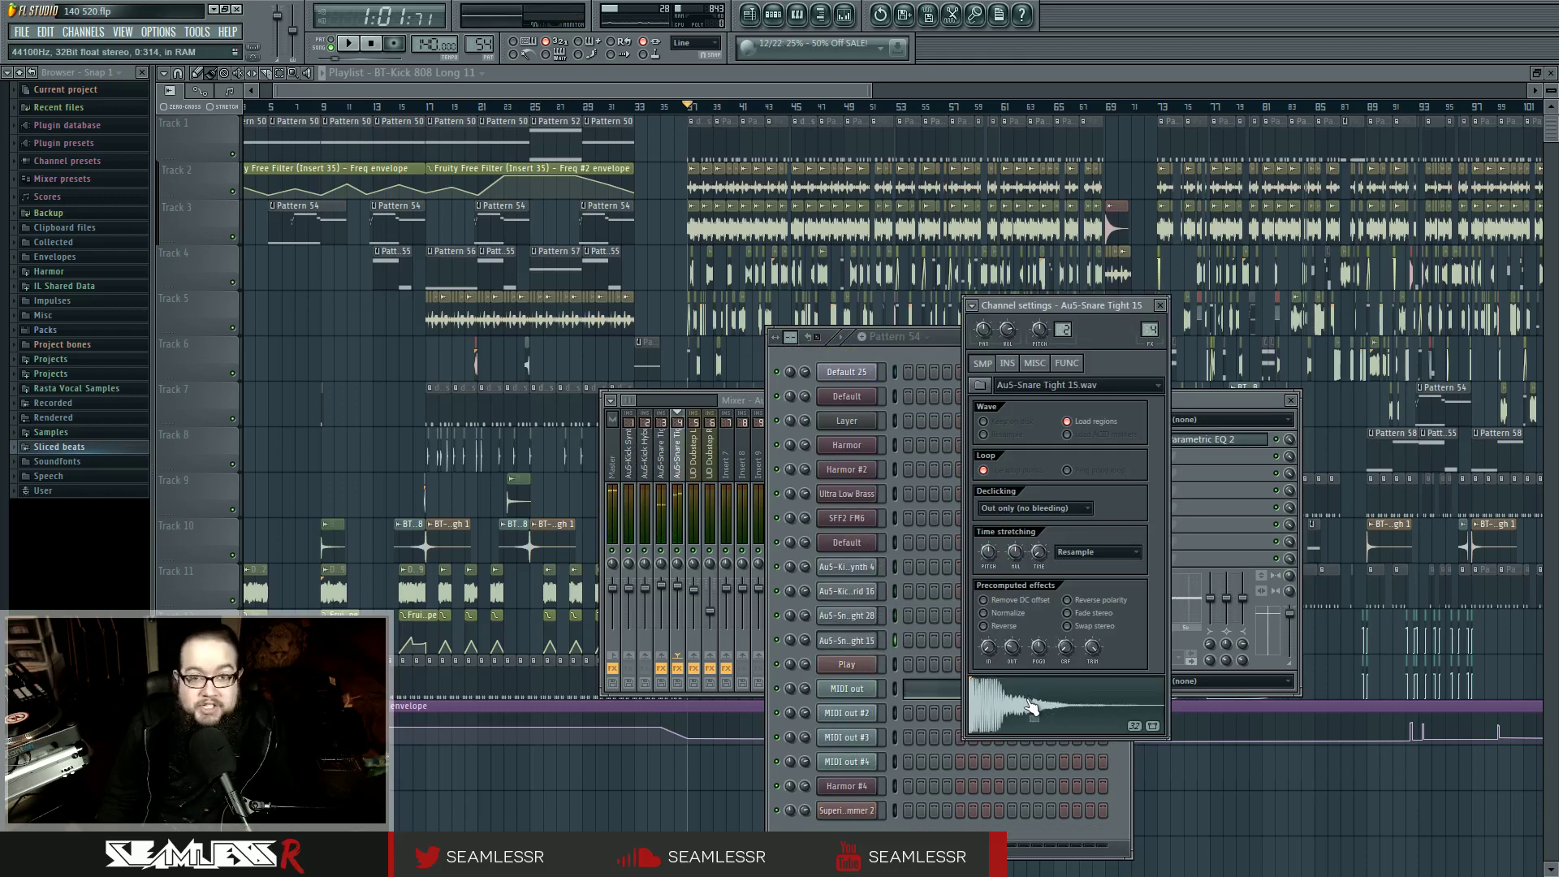
Return to the mixer and compare the sends of the snare, Au5-Kick Synth 4 and UD Dubstep Ride tracks.
{"action": "left_click", "coordinate": [650, 454]}
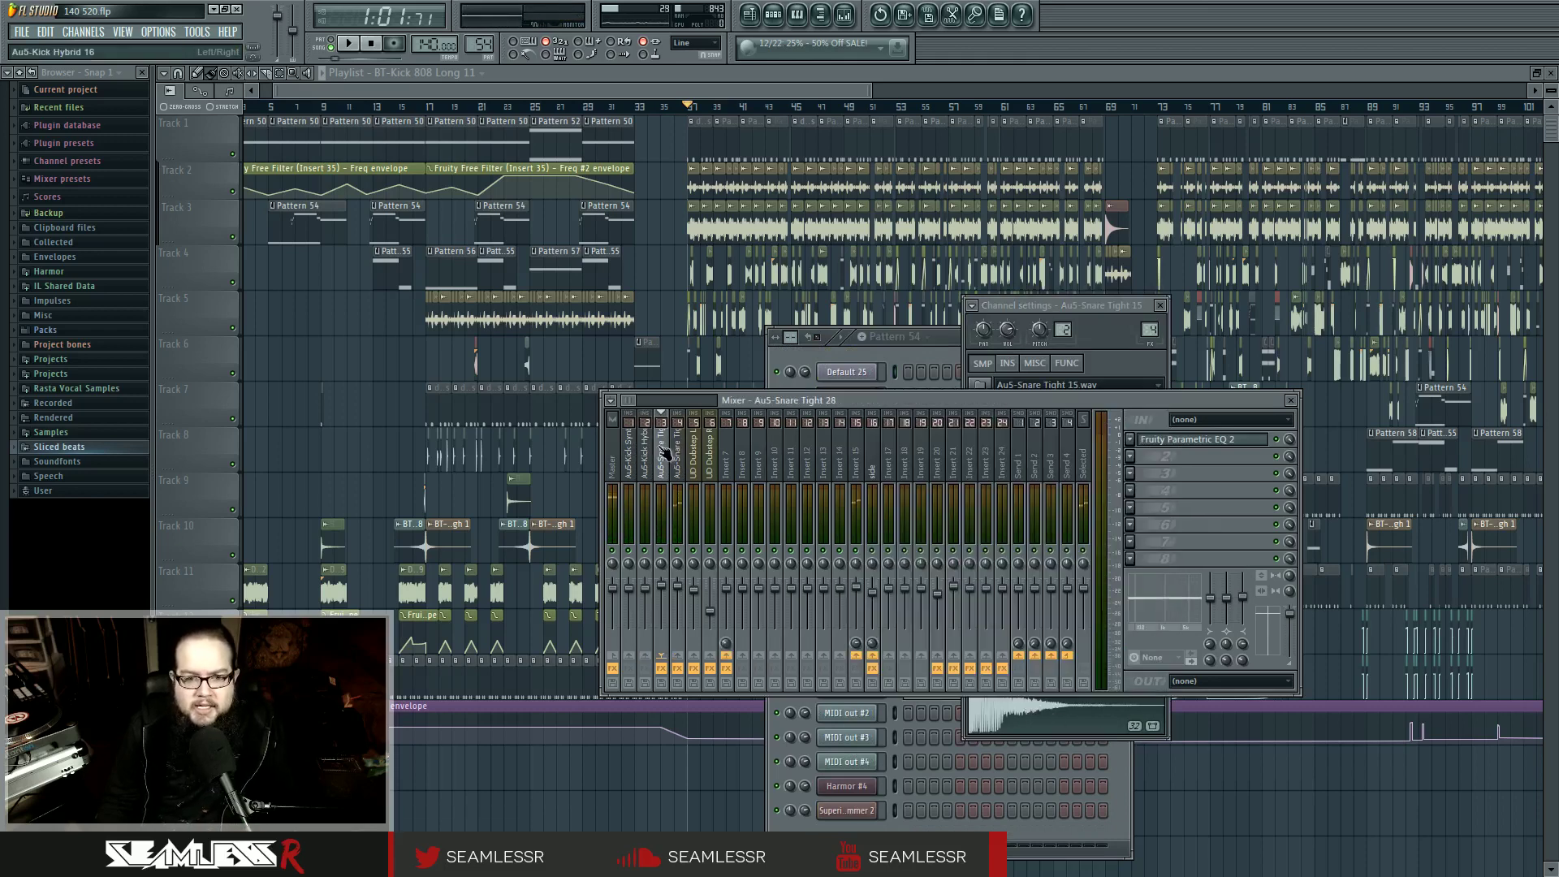
{"action": "left_click_drag", "start_coordinate": [653, 453], "coordinate": [674, 461]}
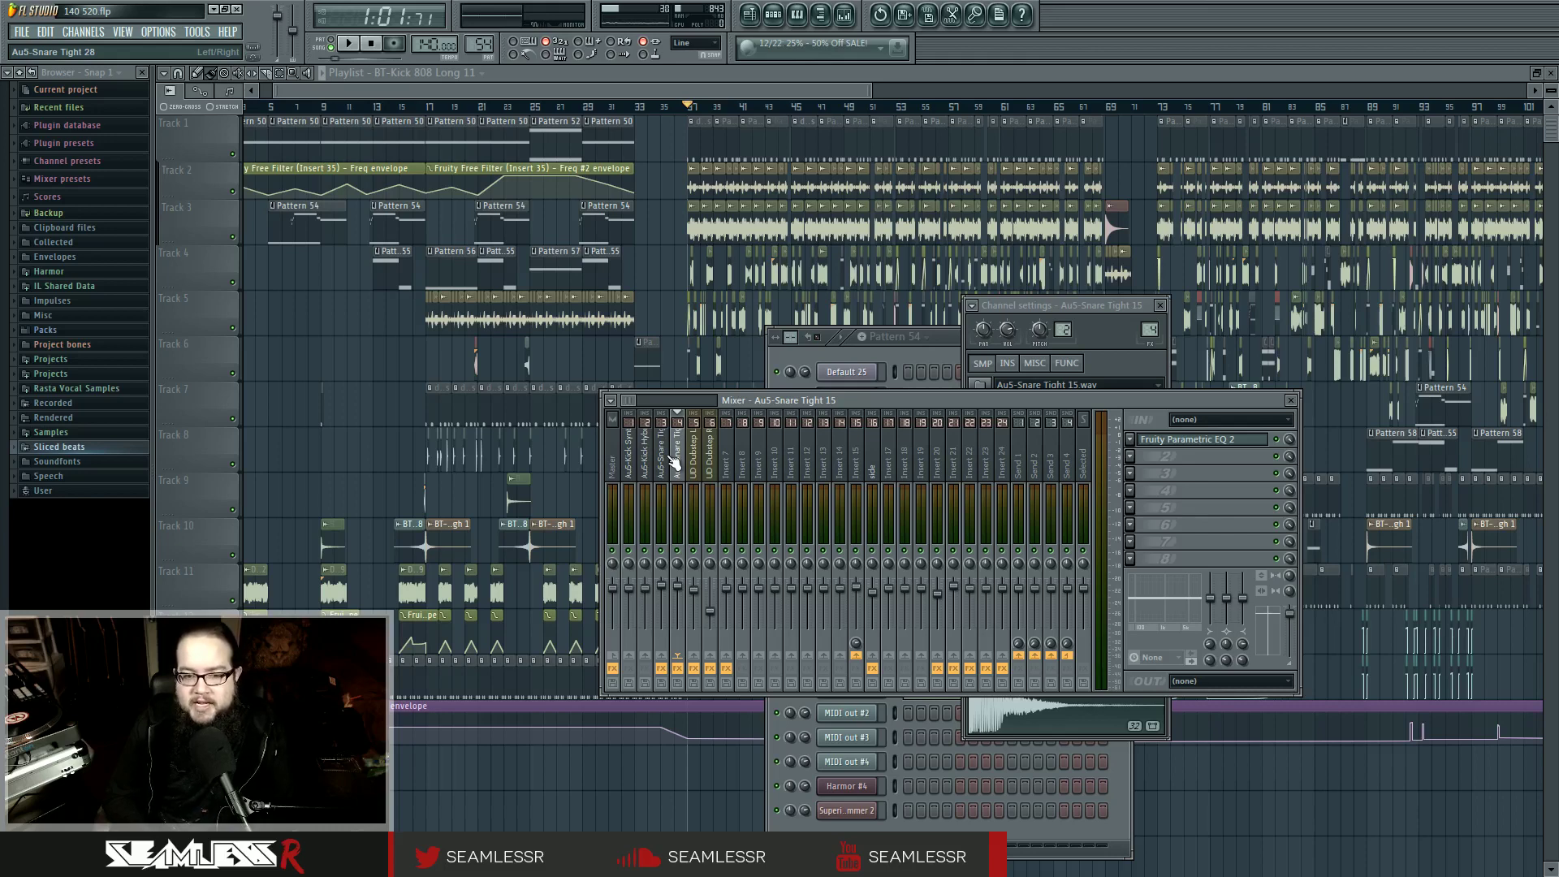
{"action": "left_click", "coordinate": [649, 457]}
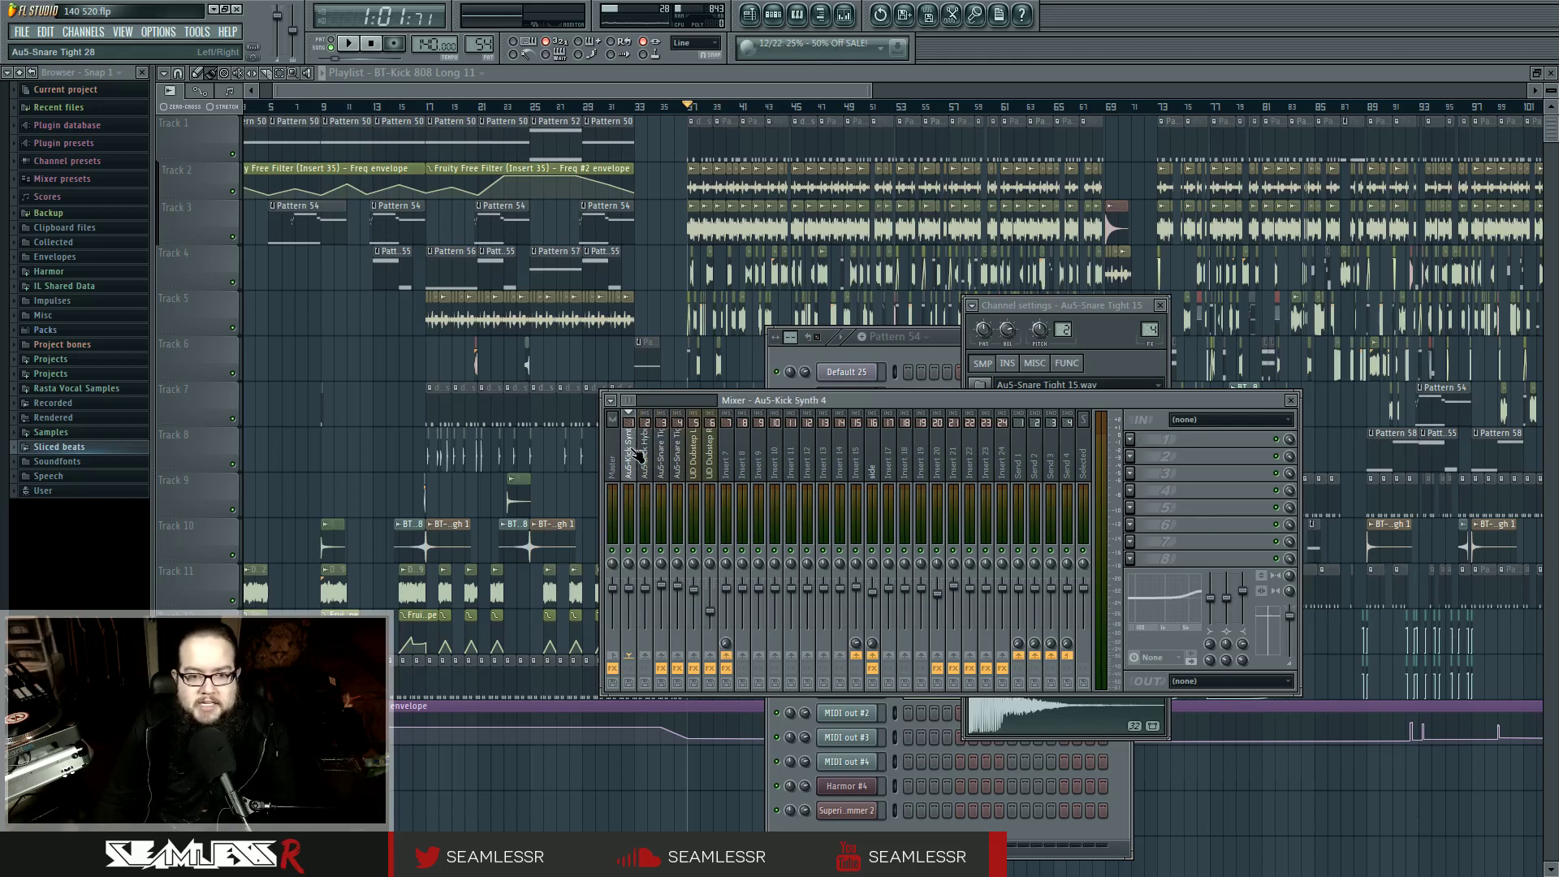
{"action": "left_click", "coordinate": [713, 463]}
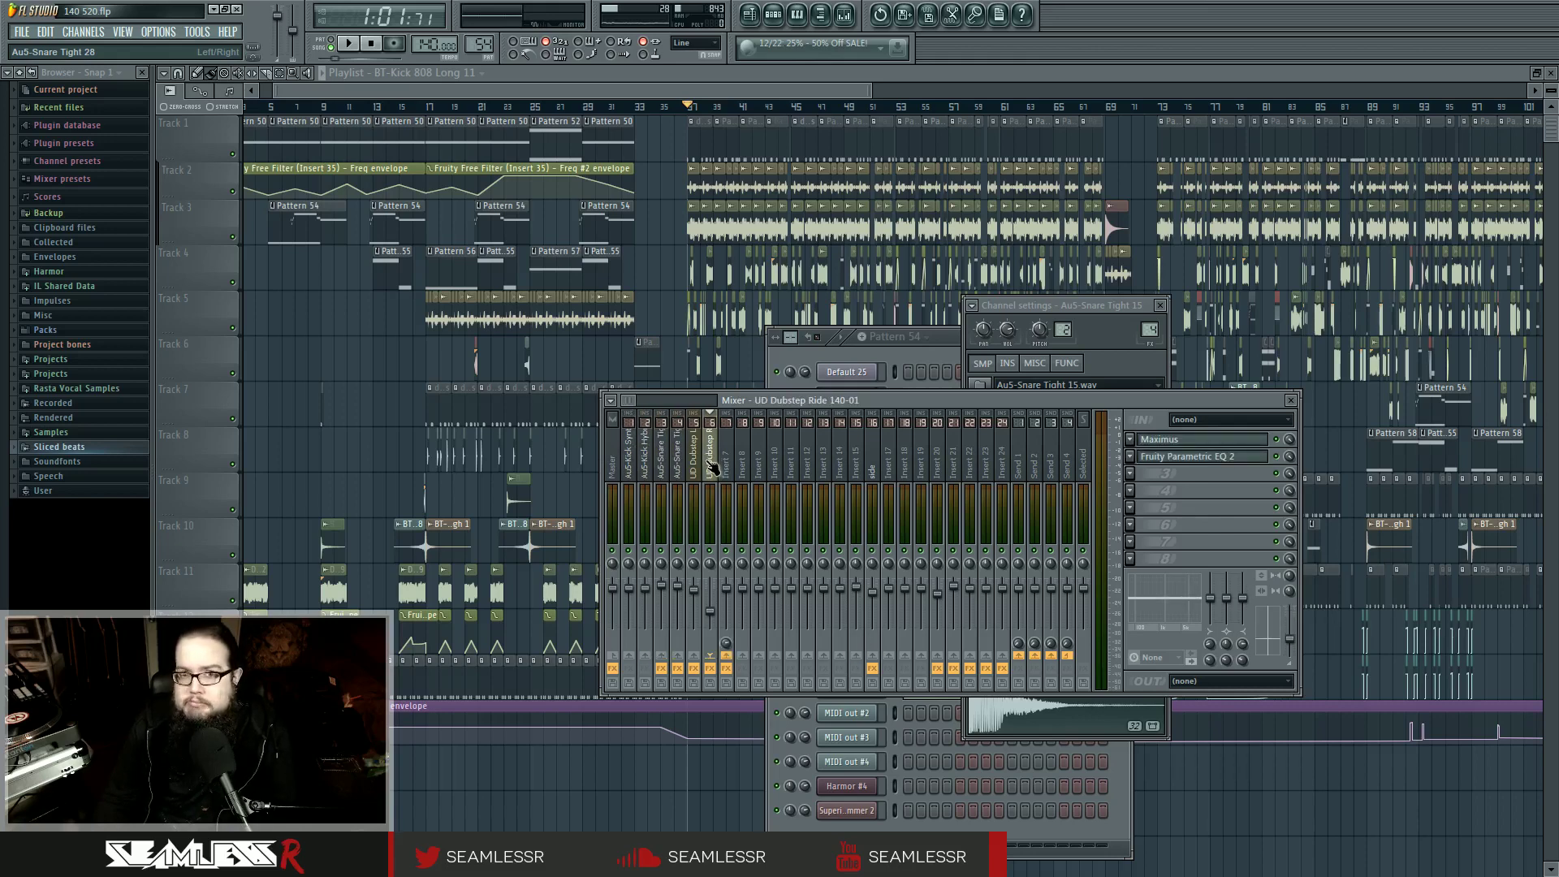
Examine both Fruity Limiters on Insert 7 side by side during playback, then close them.
{"action": "left_click", "coordinate": [725, 463]}
{"action": "left_click", "coordinate": [1192, 440]}
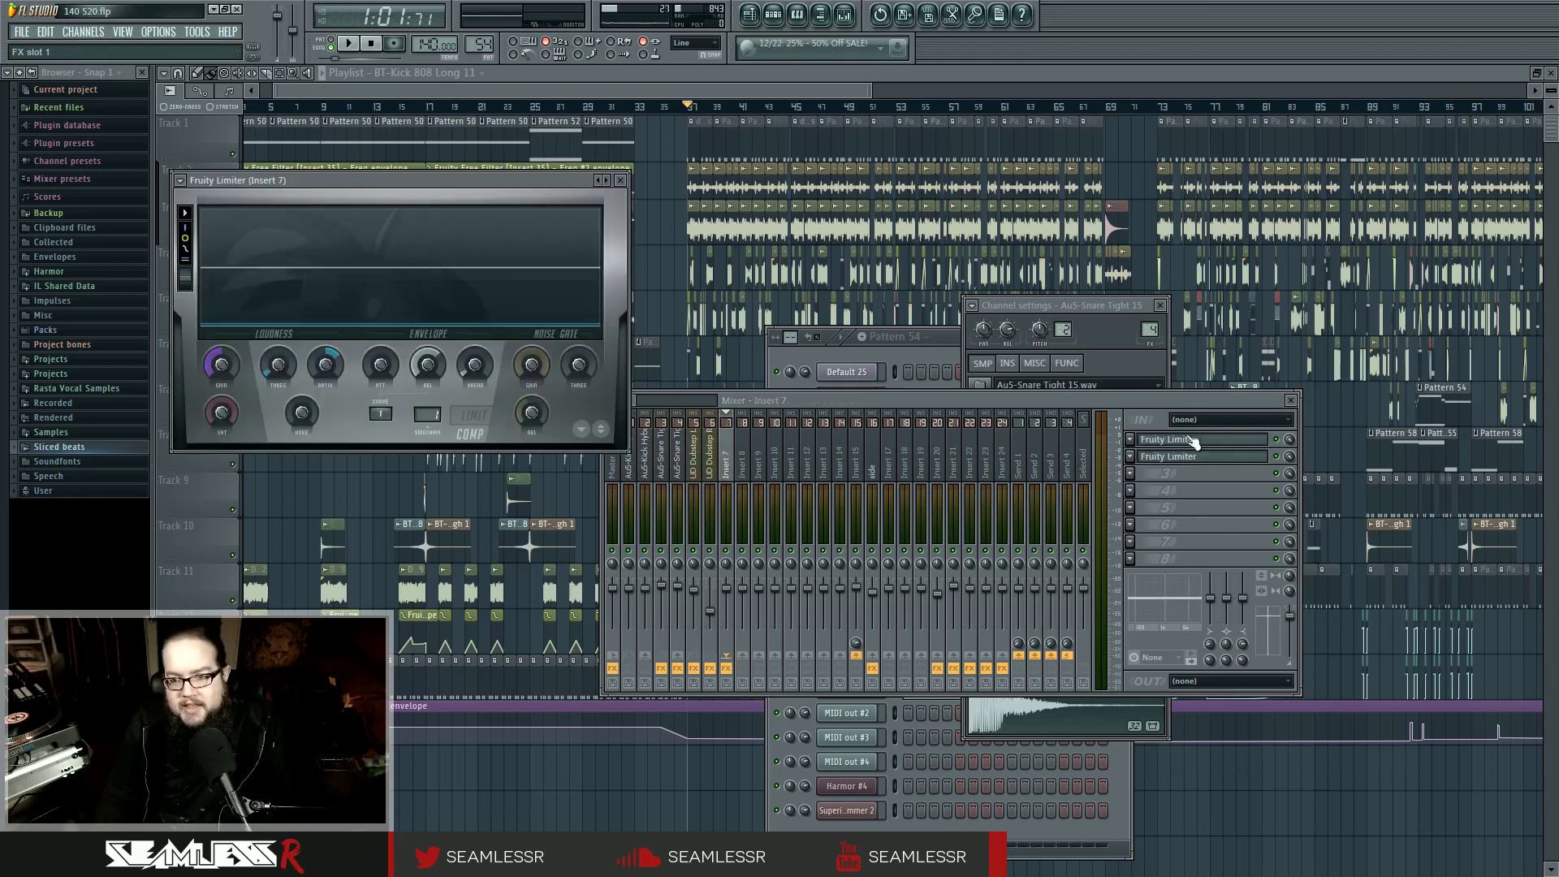
{"action": "left_click", "coordinate": [1197, 458]}
{"action": "key", "text": "space"}
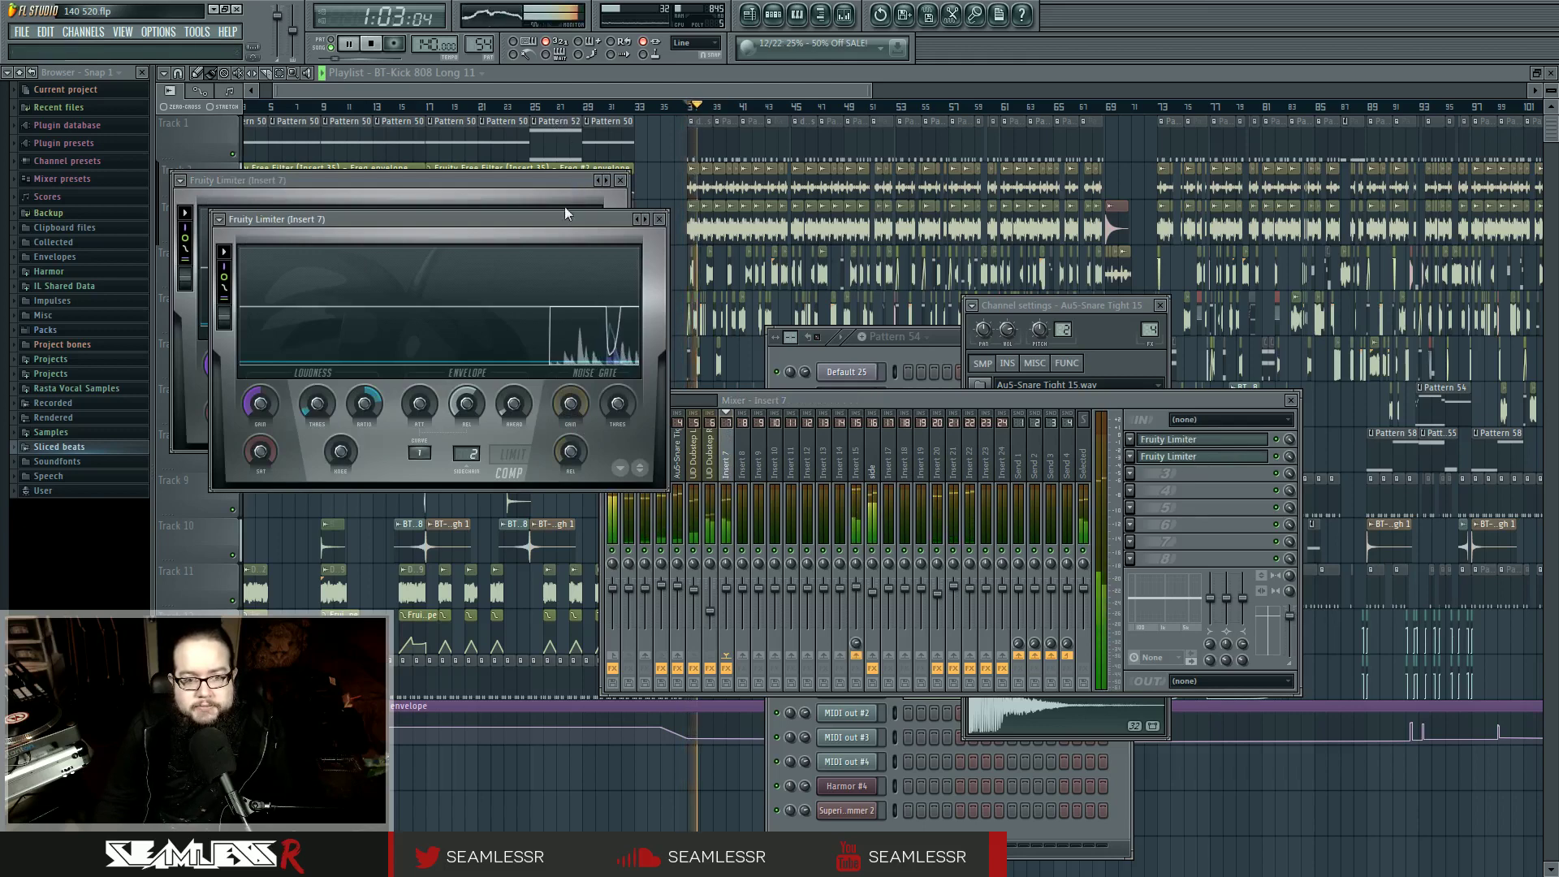
{"action": "left_click_drag", "start_coordinate": [557, 219], "coordinate": [993, 173]}
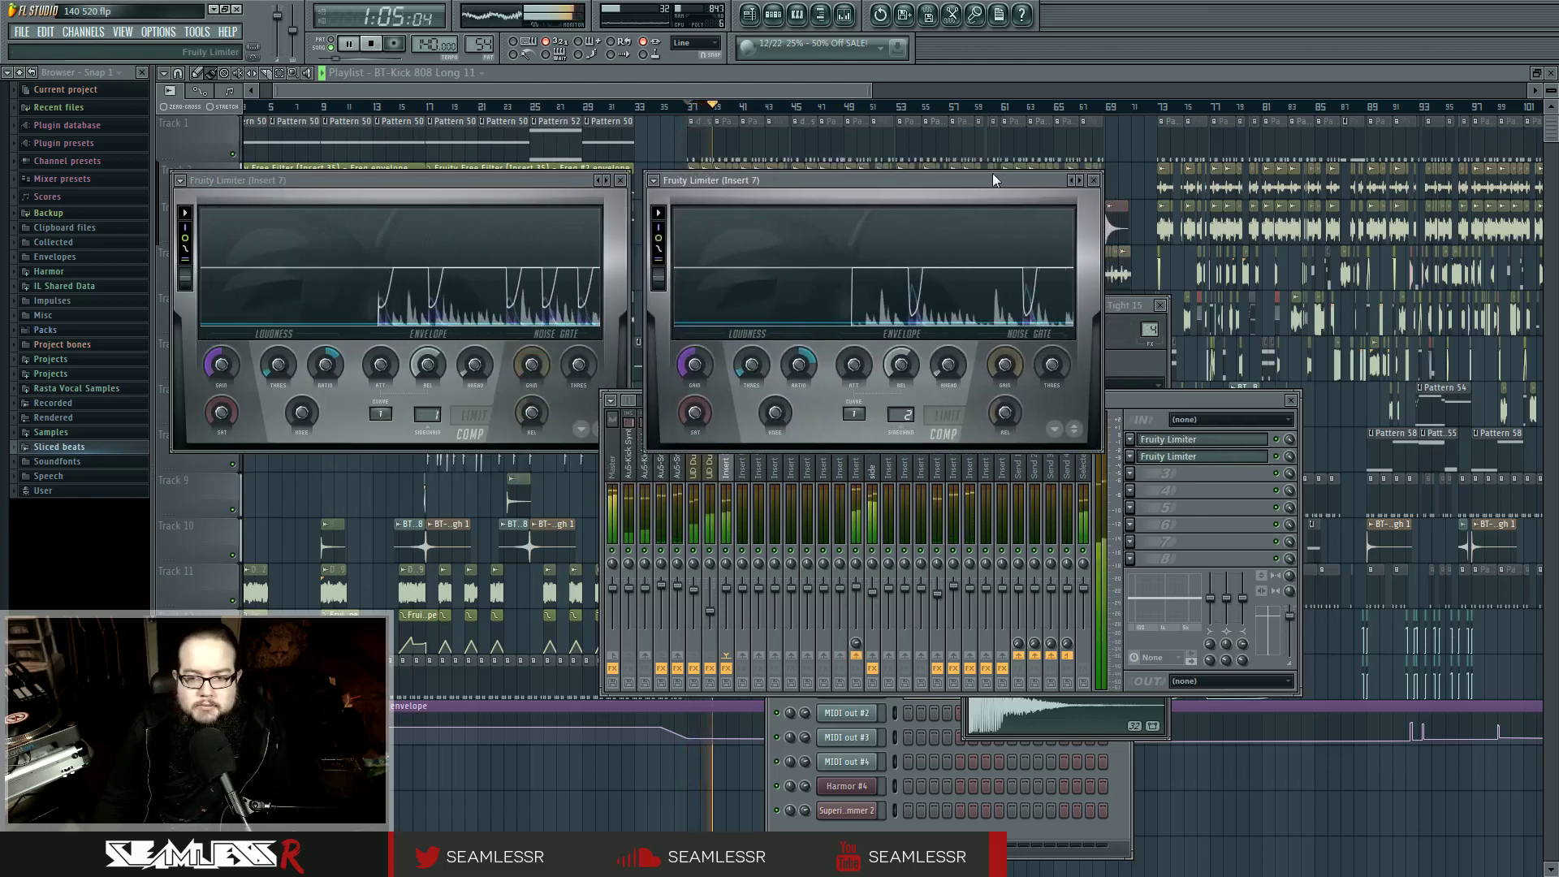
{"action": "key", "text": "space"}
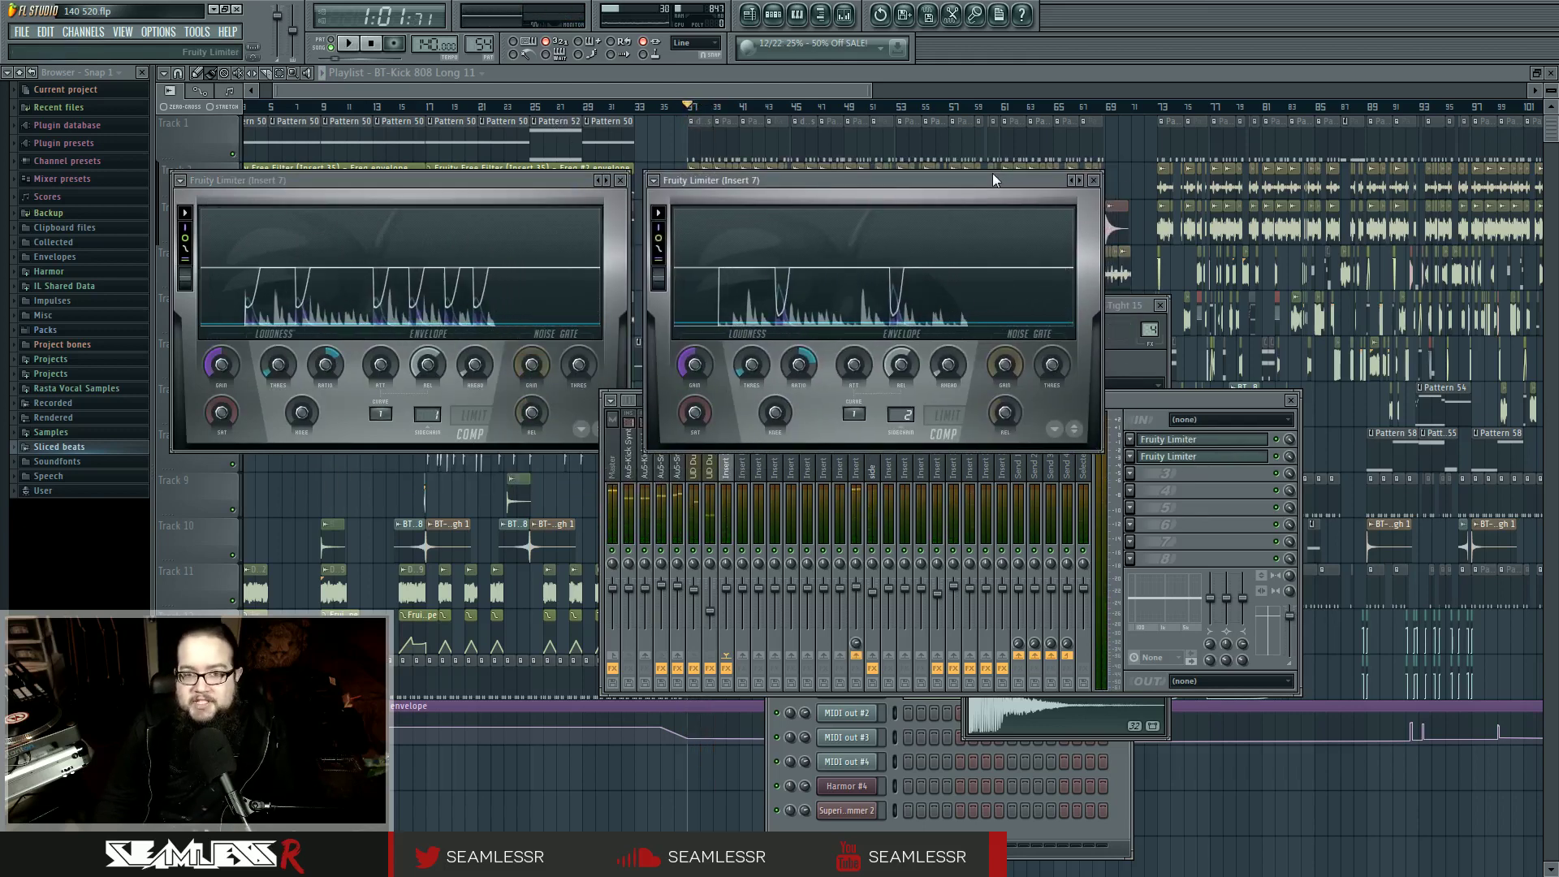
{"action": "left_click", "coordinate": [1093, 179]}
{"action": "left_click", "coordinate": [621, 179]}
{"action": "left_click_drag", "start_coordinate": [804, 401], "coordinate": [721, 353]}
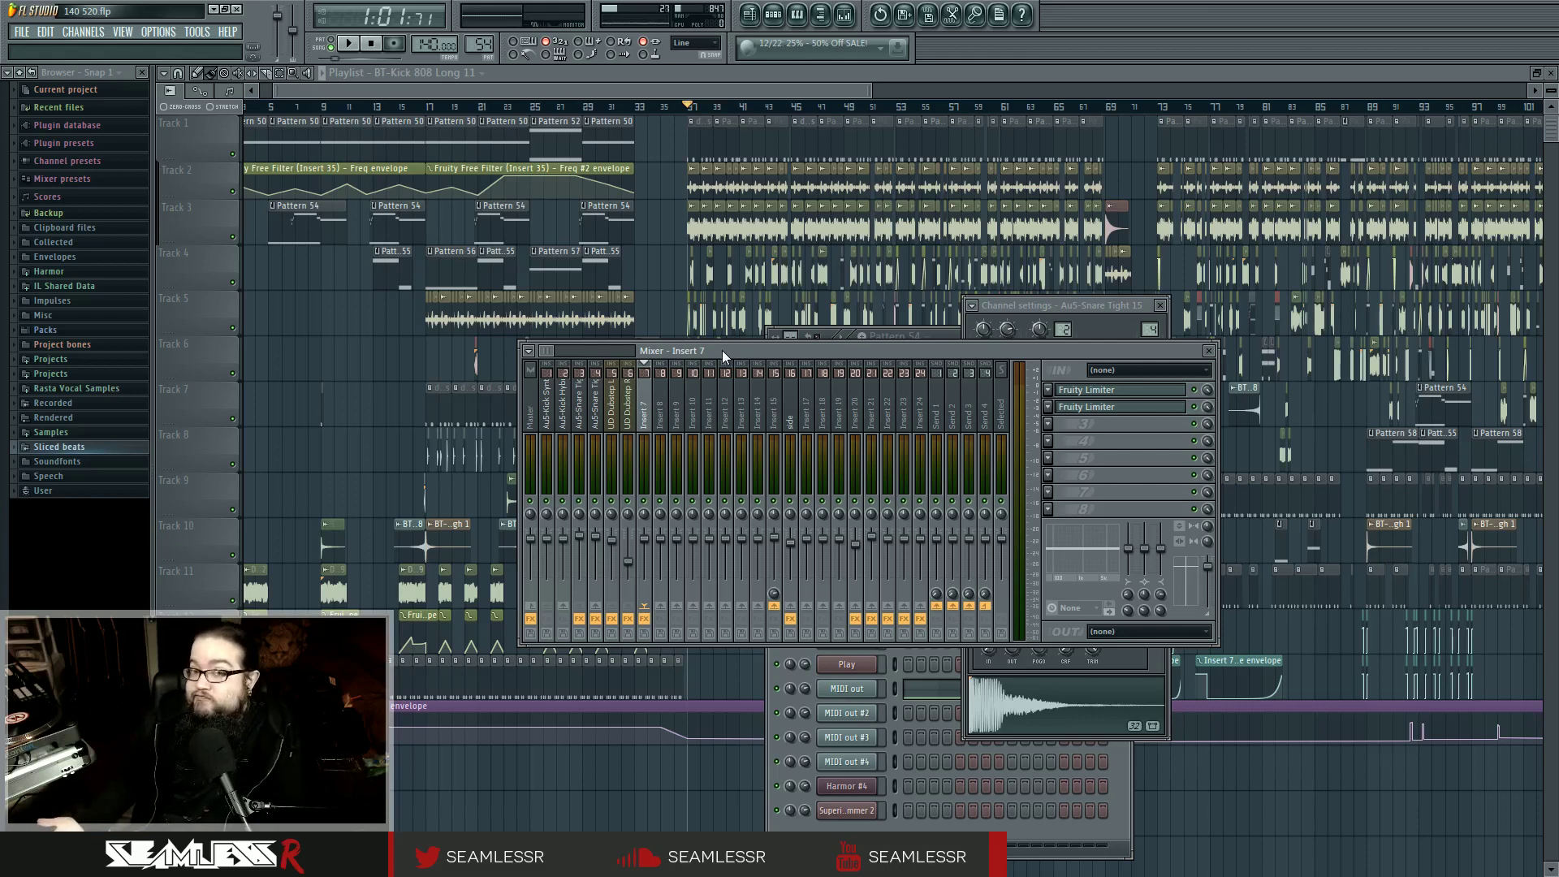
Select the side mixer track, inspect its second Fruity Limiter and play from bar 37 to watch the track levels.
{"action": "left_click_drag", "start_coordinate": [763, 86], "coordinate": [786, 115]}
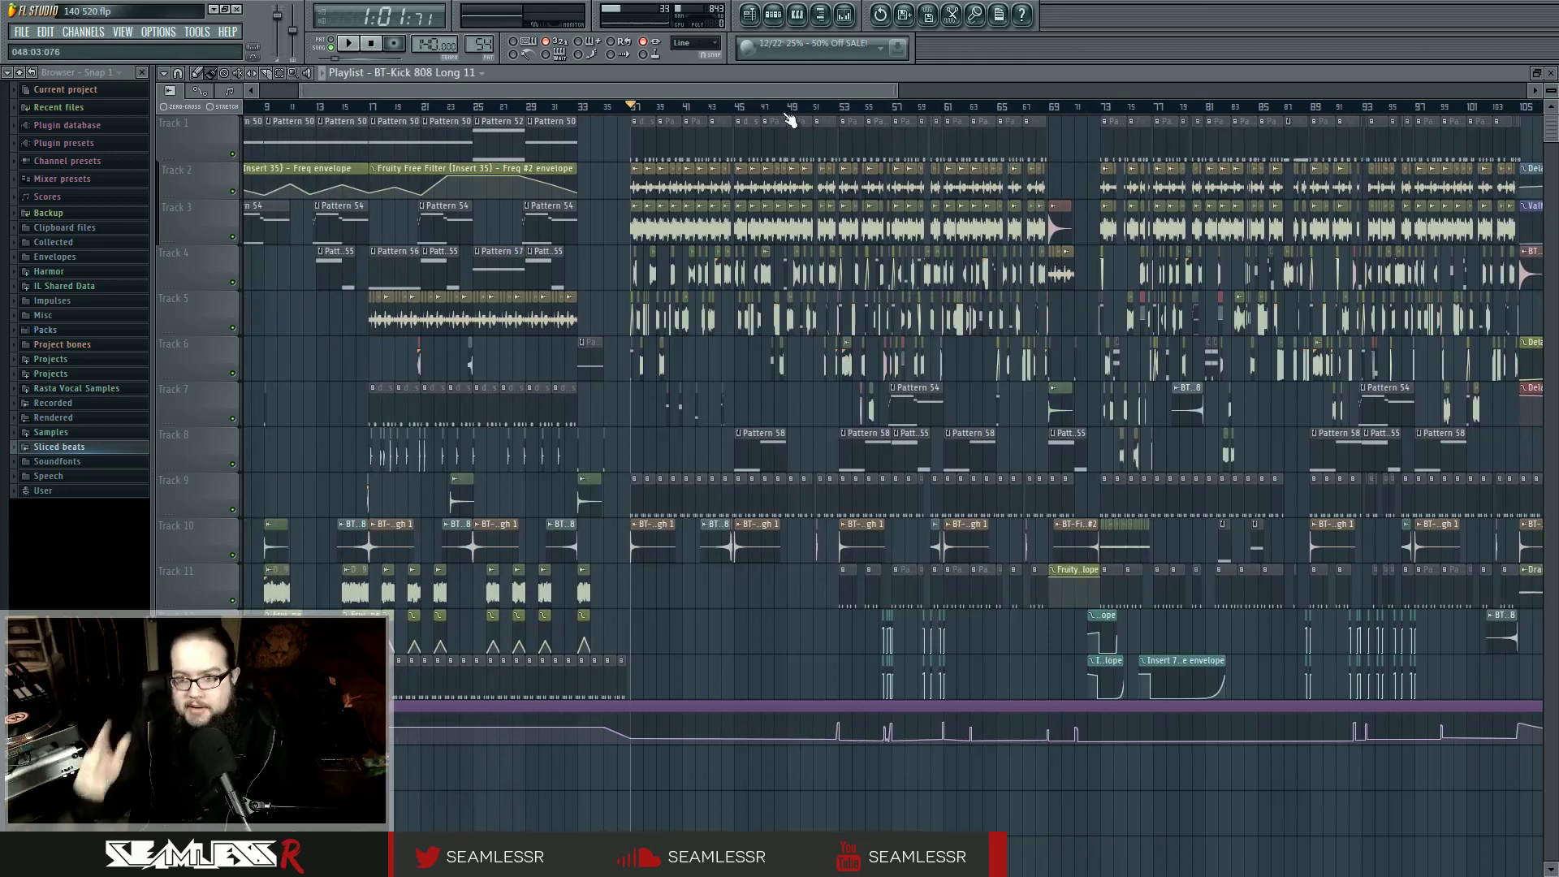
{"action": "left_click", "coordinate": [846, 25]}
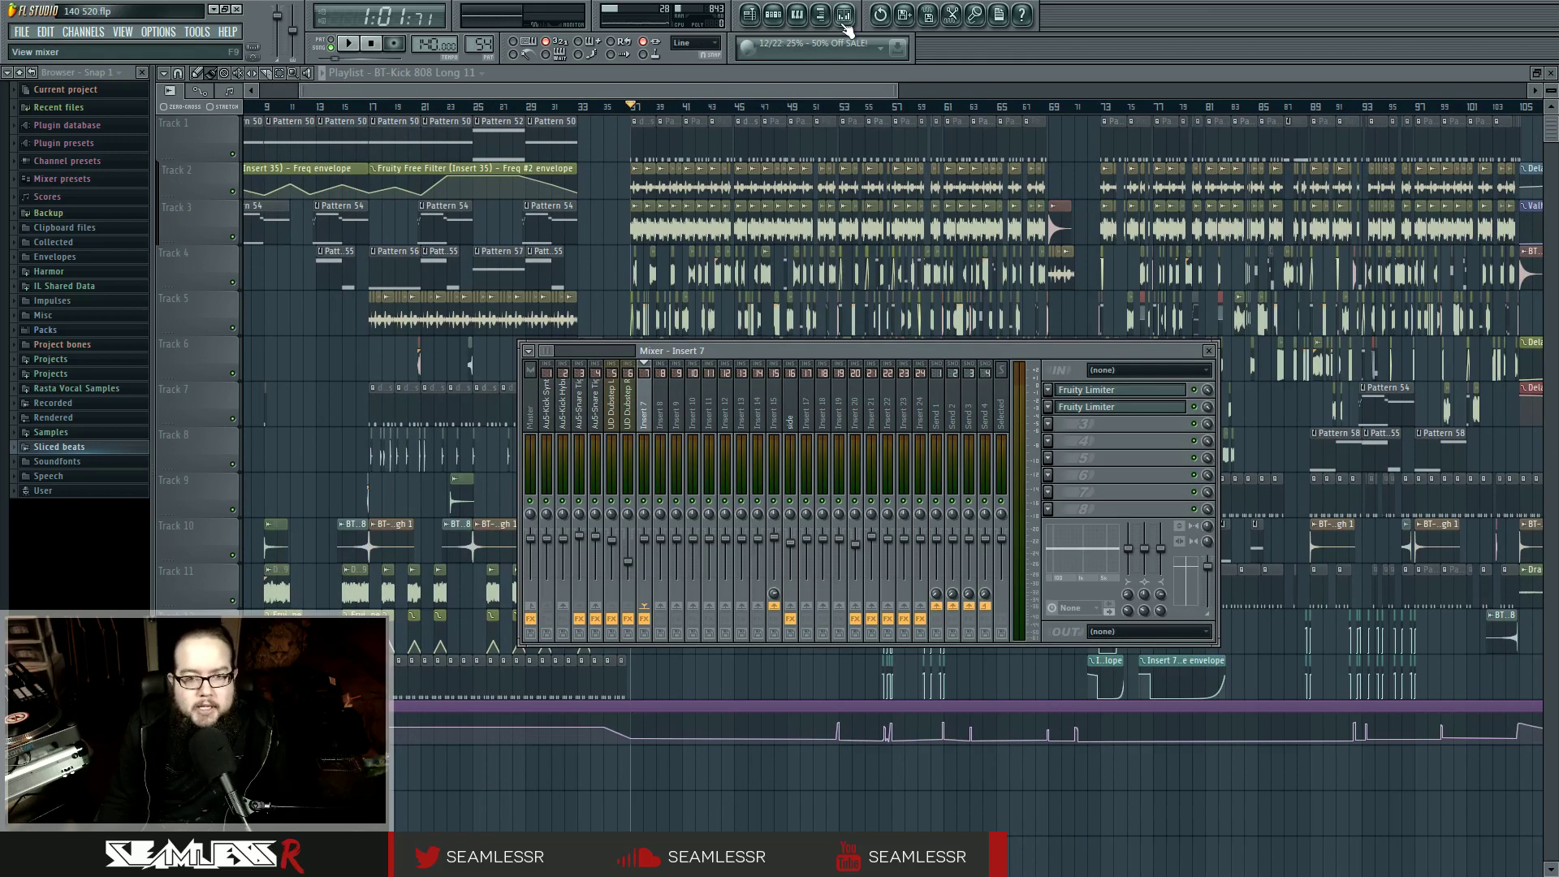
{"action": "left_click", "coordinate": [788, 415]}
{"action": "left_click", "coordinate": [1107, 406]}
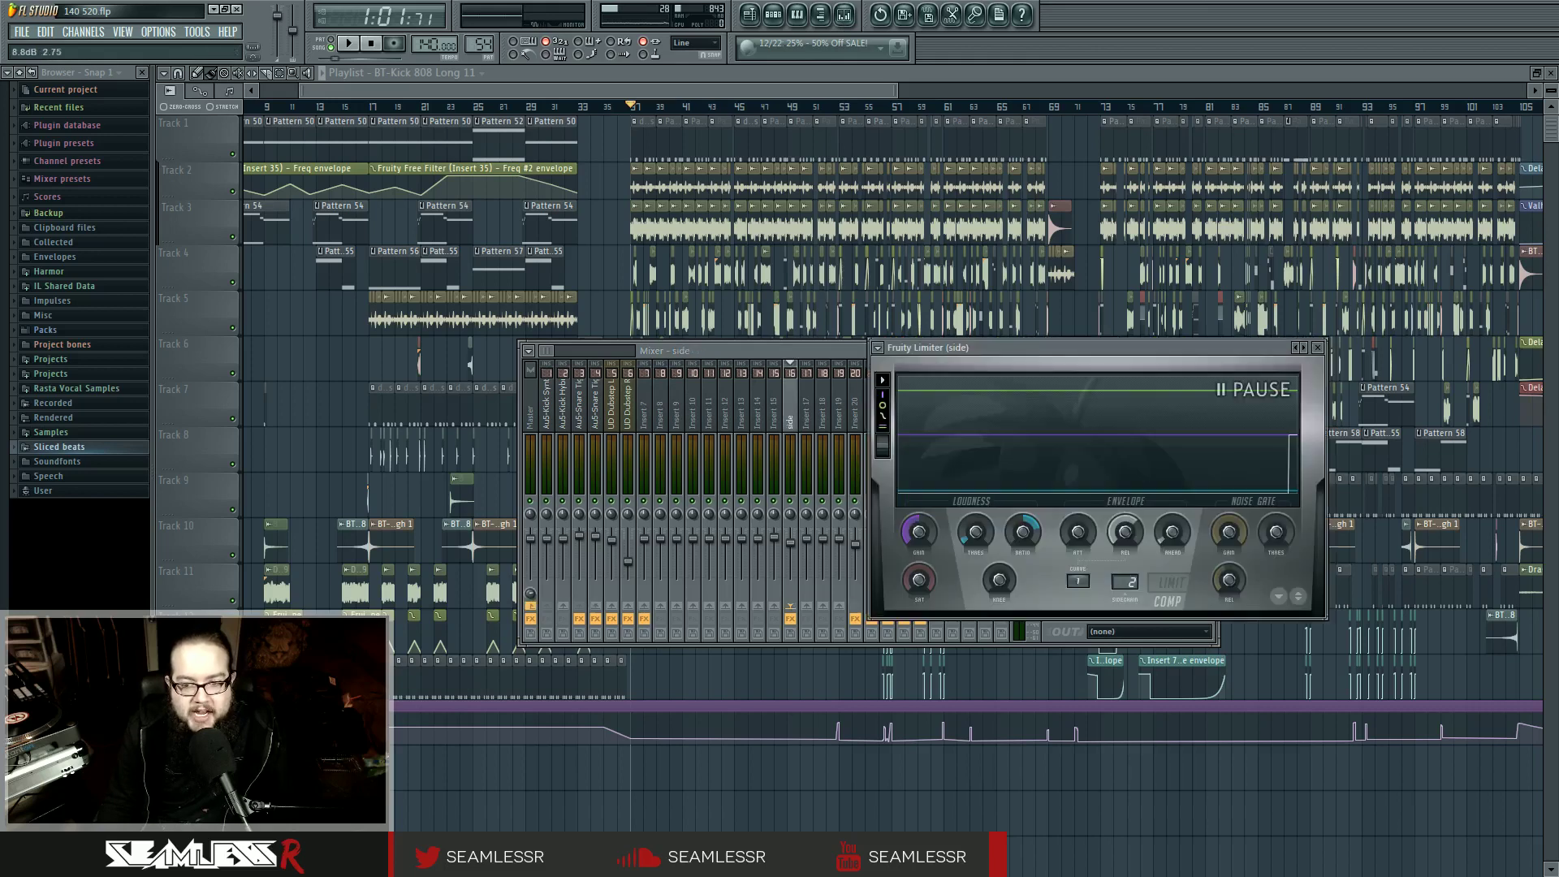
{"action": "left_click", "coordinate": [1324, 348]}
{"action": "key", "text": "space"}
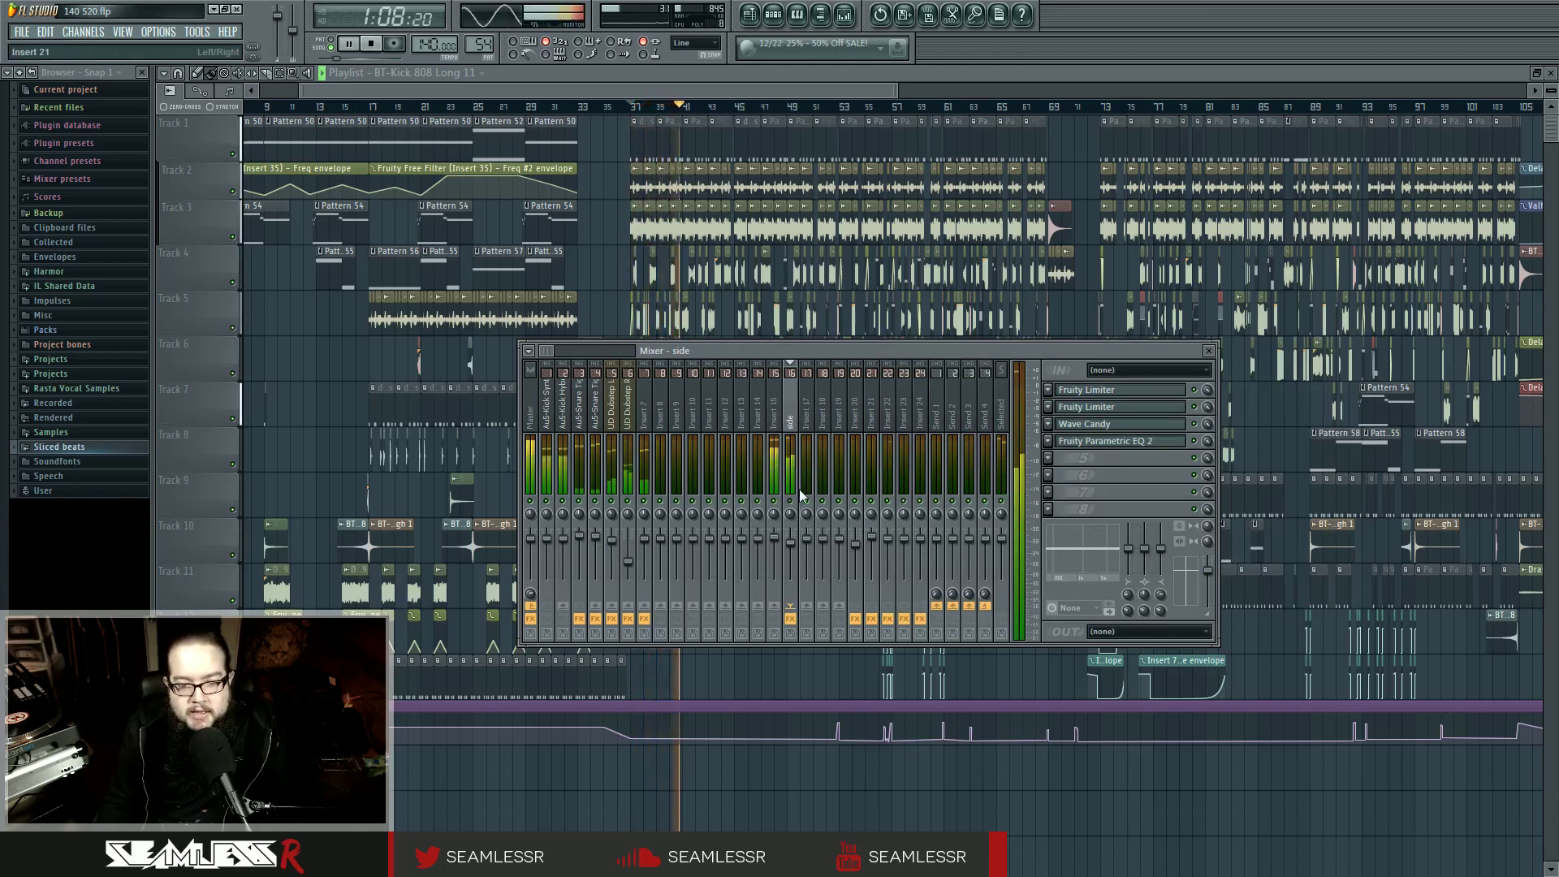
{"action": "key", "text": "space"}
Examine both Fruity Limiters on the side track side by side during playback from bar 37, then close them.
{"action": "left_click", "coordinate": [1097, 394]}
{"action": "left_click_drag", "start_coordinate": [1129, 348], "coordinate": [773, 356]}
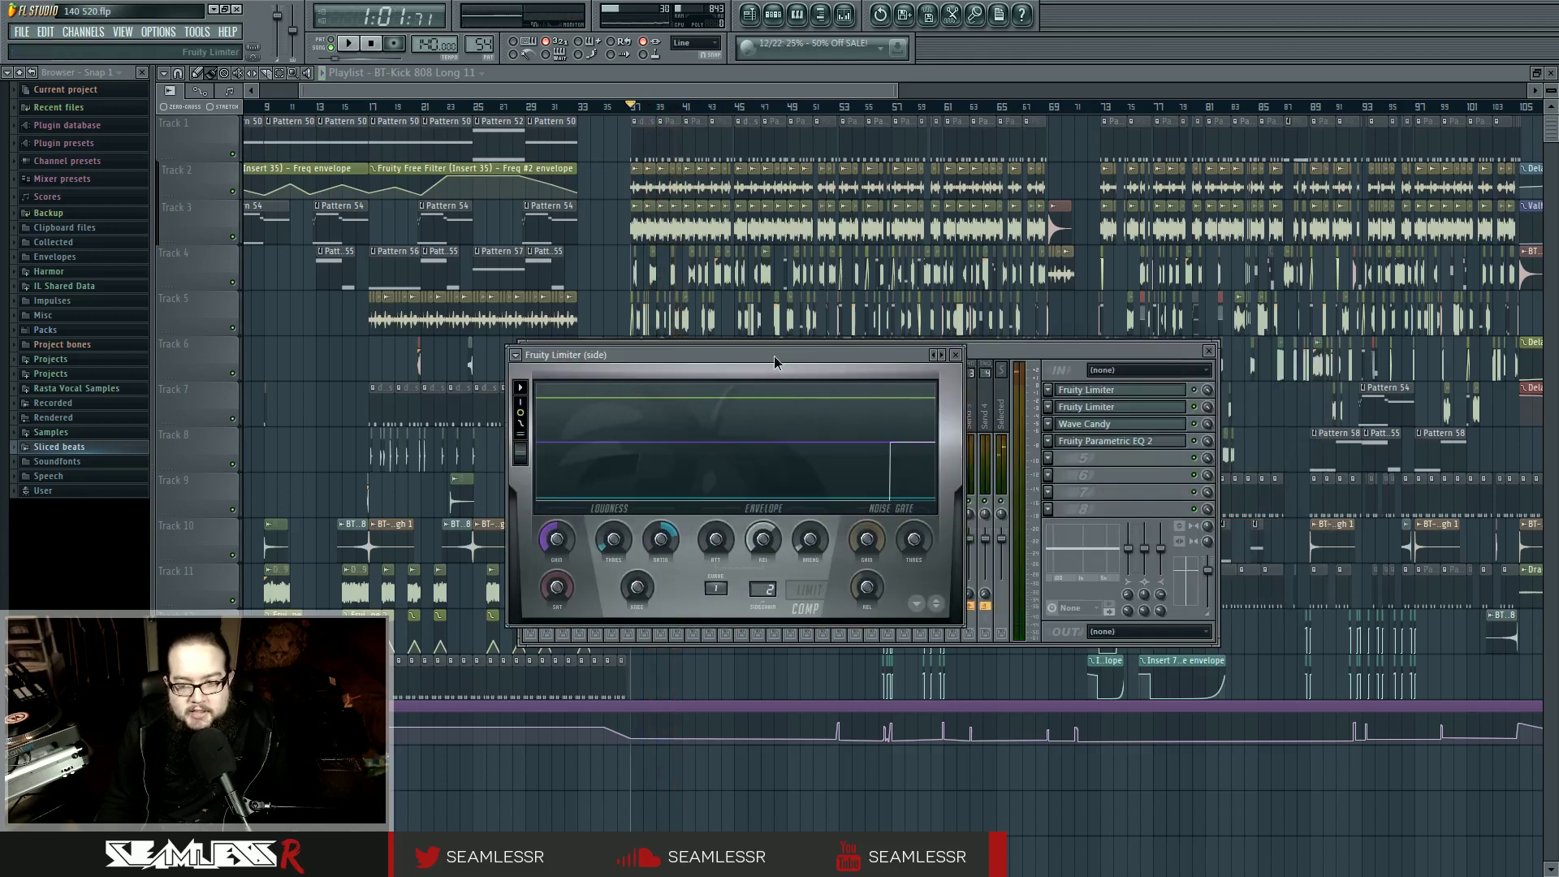
{"action": "left_click", "coordinate": [1084, 407]}
{"action": "left_click", "coordinate": [1083, 407]}
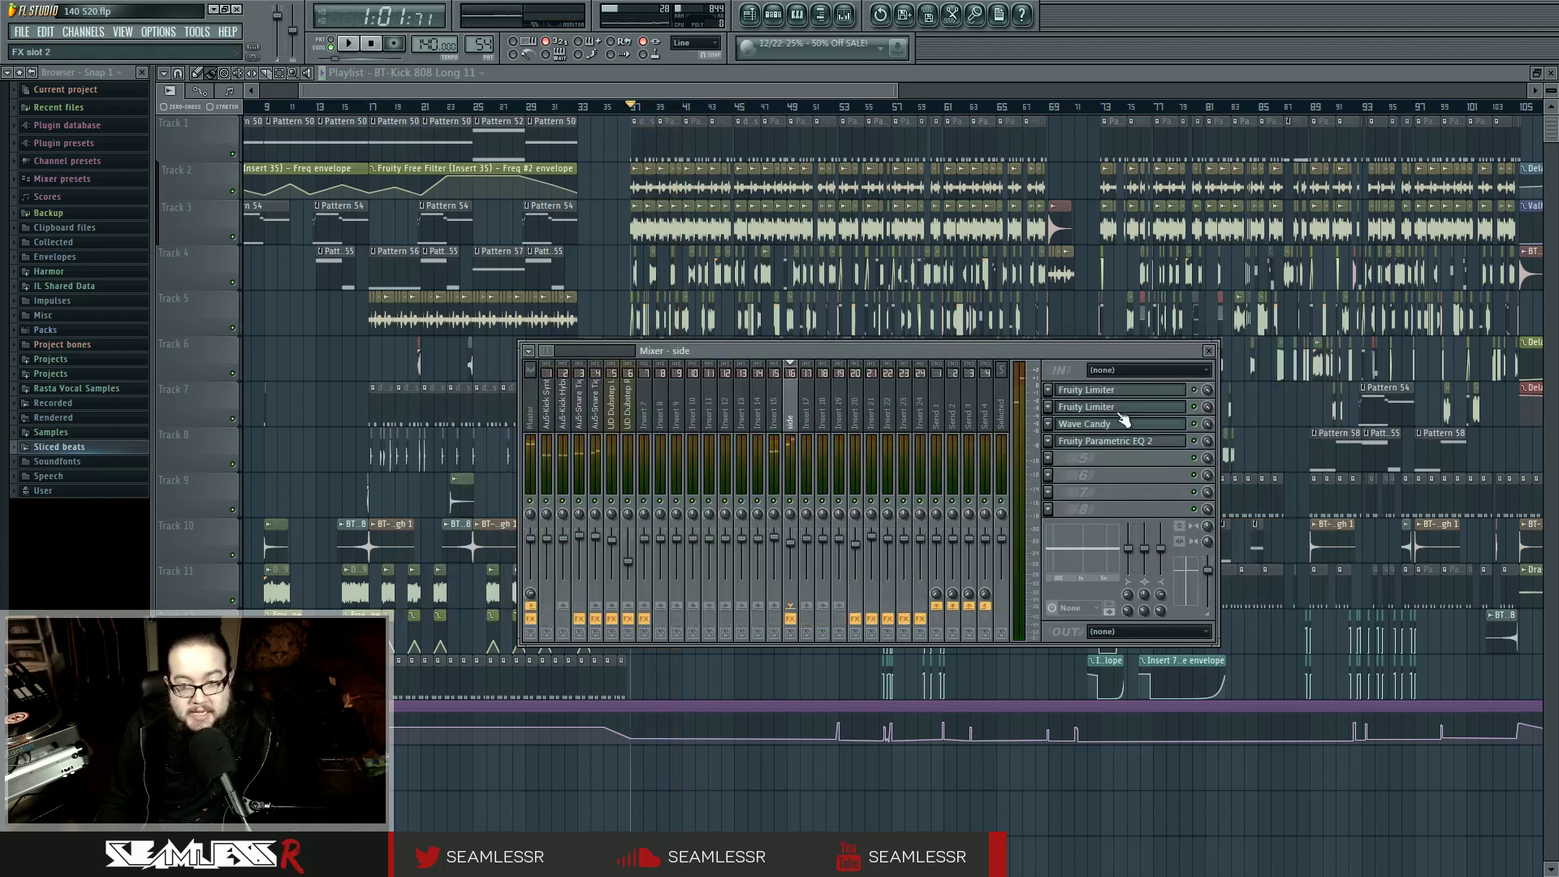
{"action": "left_click", "coordinate": [1129, 391]}
{"action": "left_click", "coordinate": [1125, 407]}
{"action": "left_click_drag", "start_coordinate": [861, 354], "coordinate": [1182, 334]}
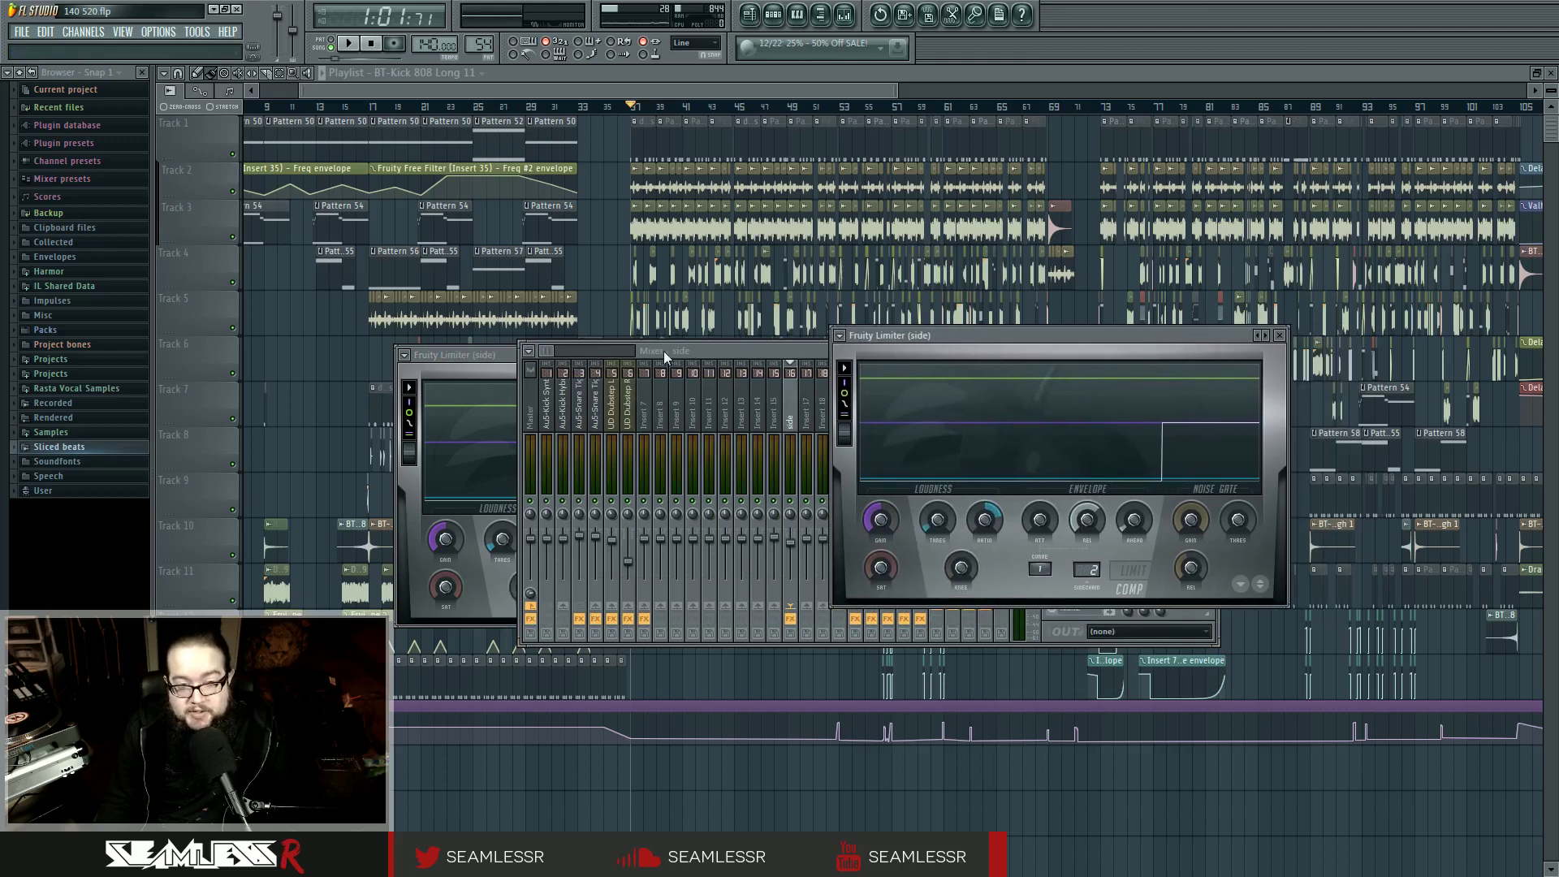
{"action": "left_click_drag", "start_coordinate": [492, 355], "coordinate": [458, 342]}
{"action": "key", "text": "space"}
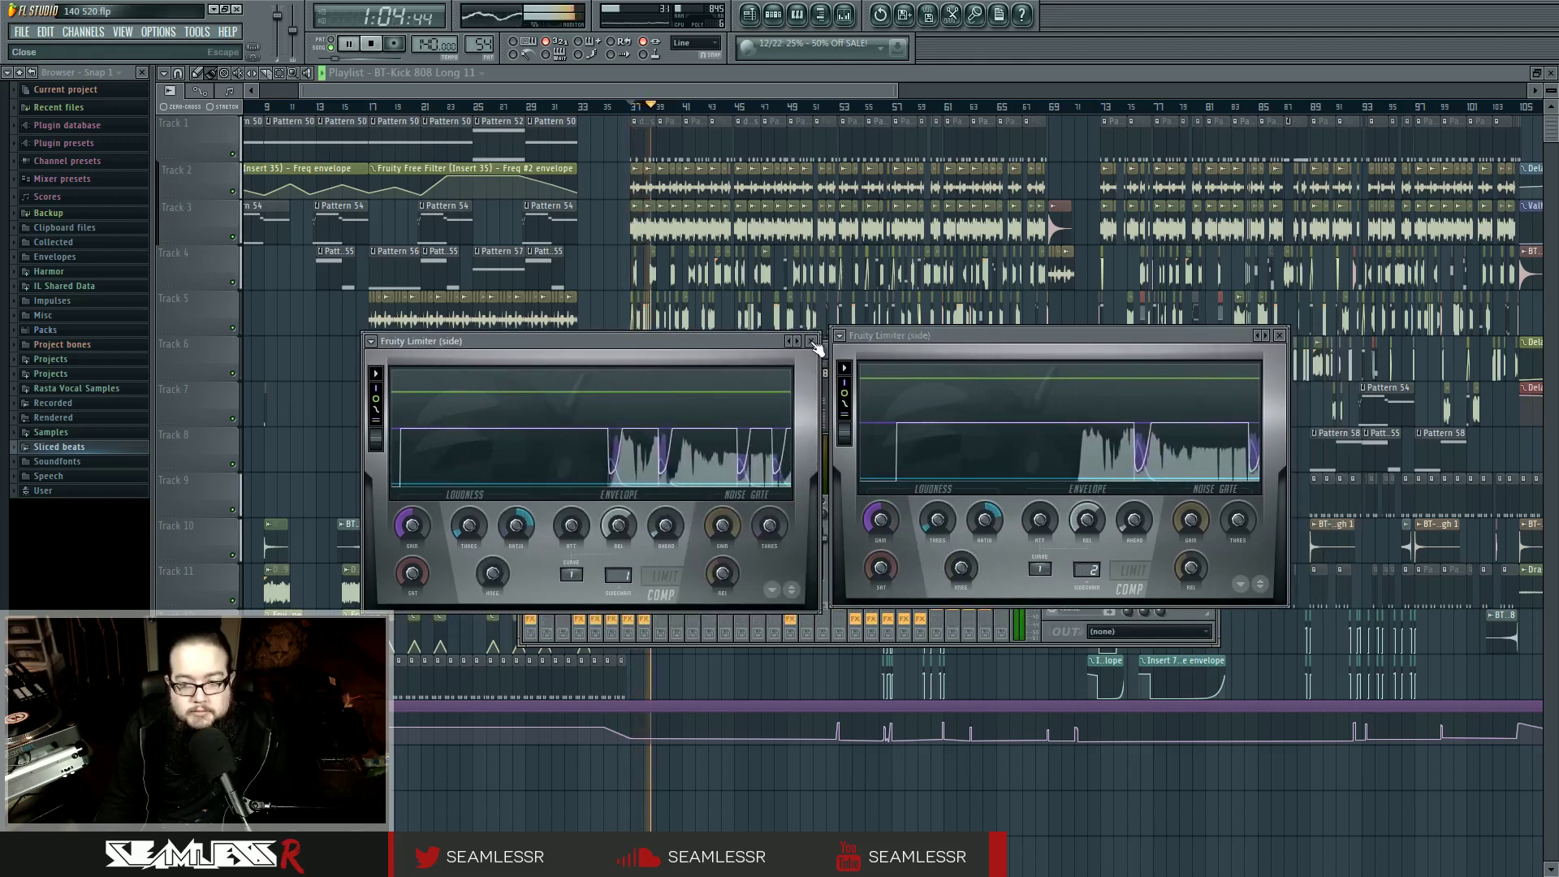
{"action": "left_click", "coordinate": [811, 341]}
{"action": "left_click", "coordinate": [1280, 336]}
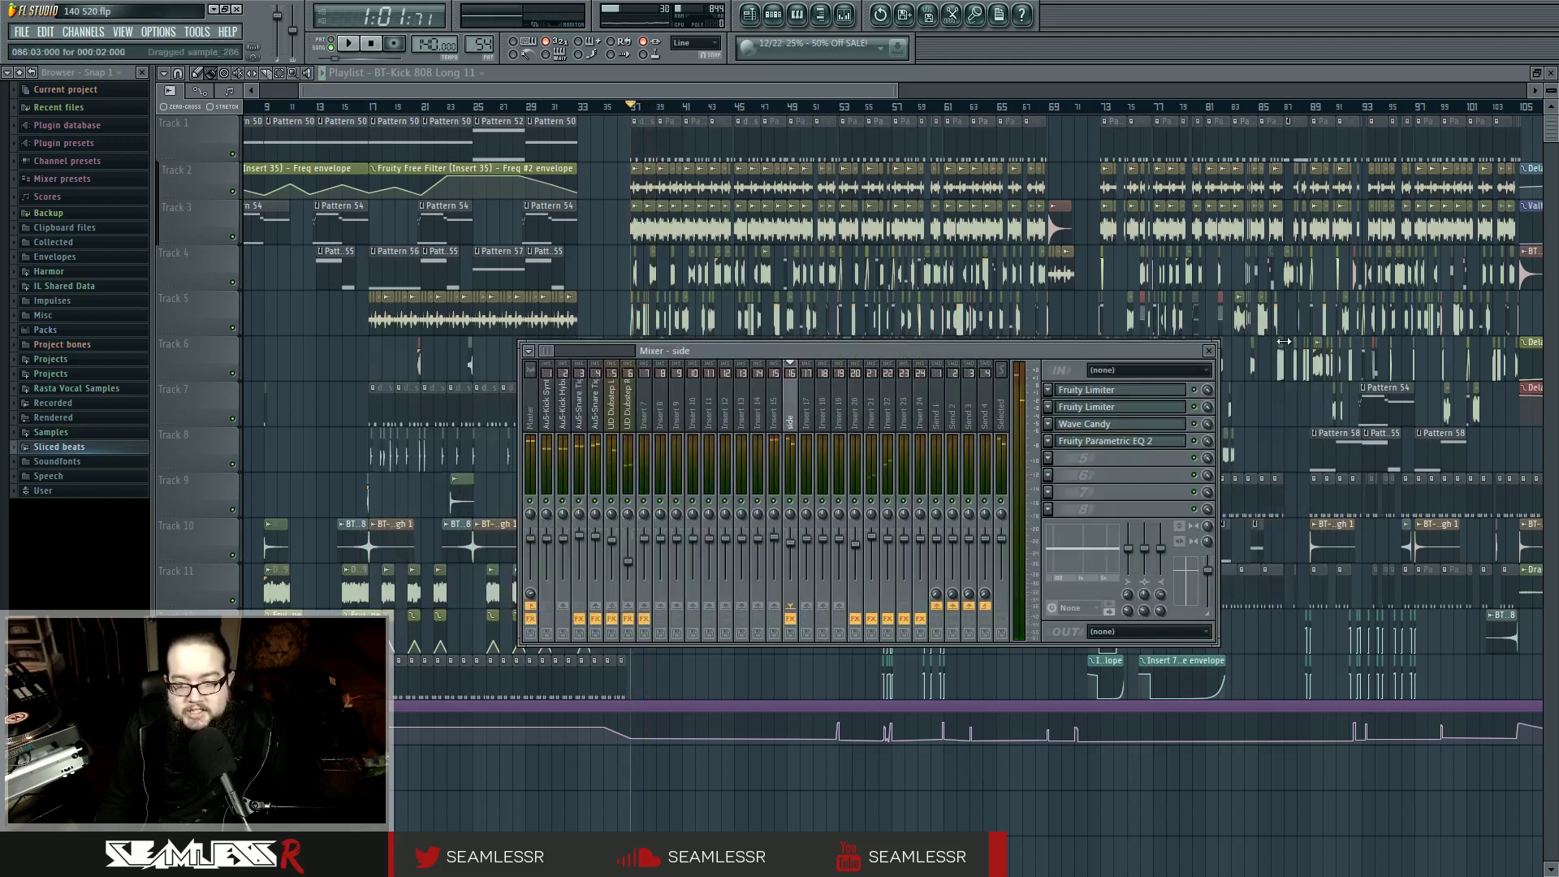
{"action": "key", "text": "space"}
Inspect the Fruity Parametric EQ 2 curve on the side track and close the plugin.
{"action": "left_click", "coordinate": [1130, 445]}
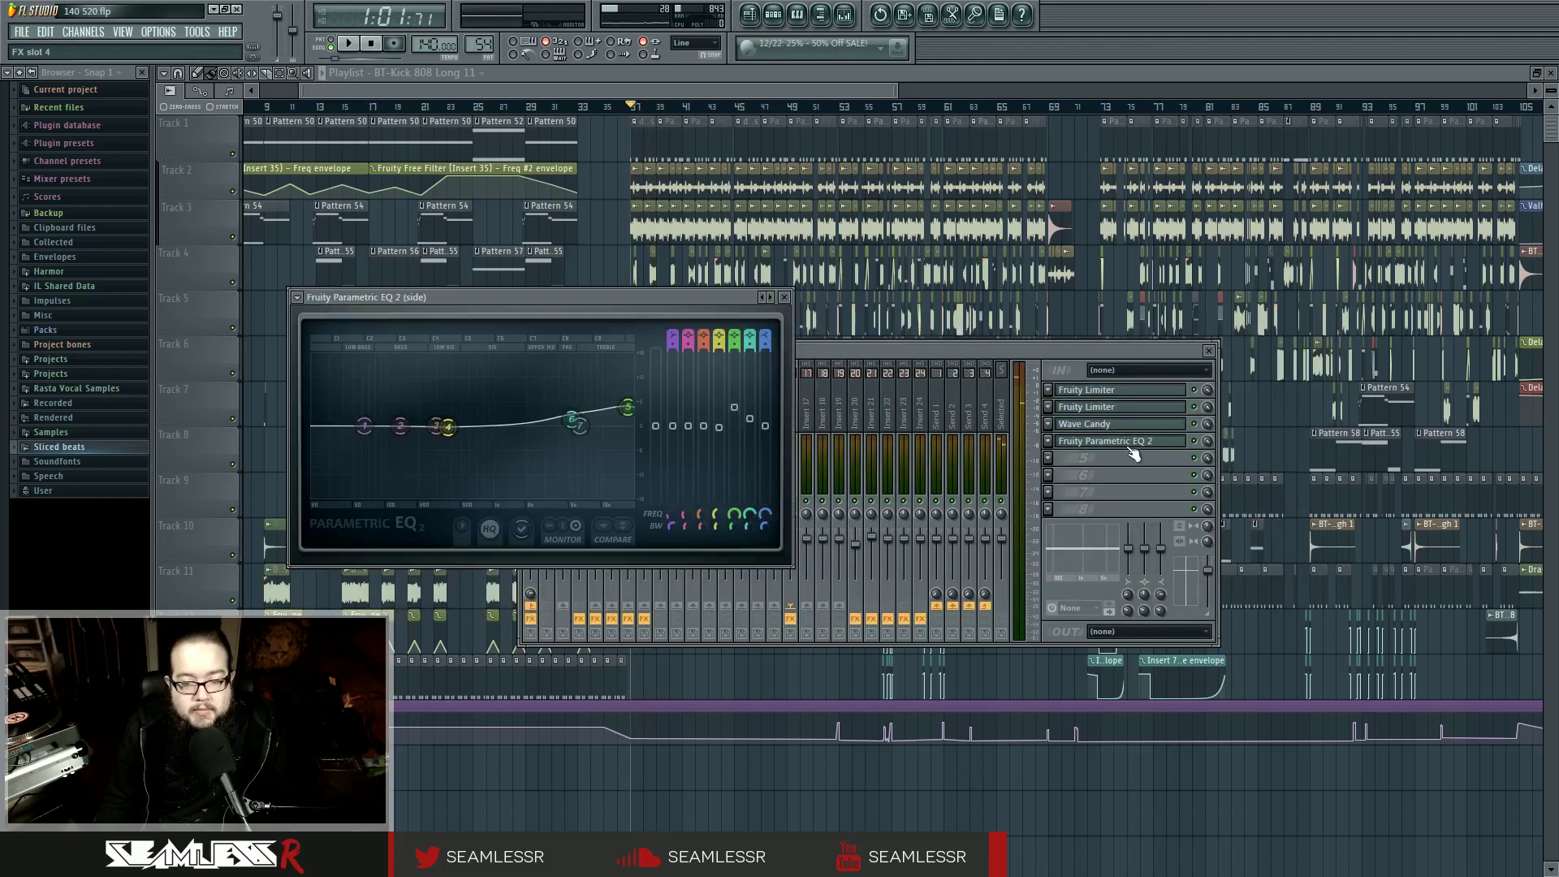
{"action": "left_click", "coordinate": [1130, 445]}
{"action": "left_click", "coordinate": [1130, 446]}
{"action": "left_click", "coordinate": [1130, 446]}
{"action": "left_click", "coordinate": [1130, 446]}
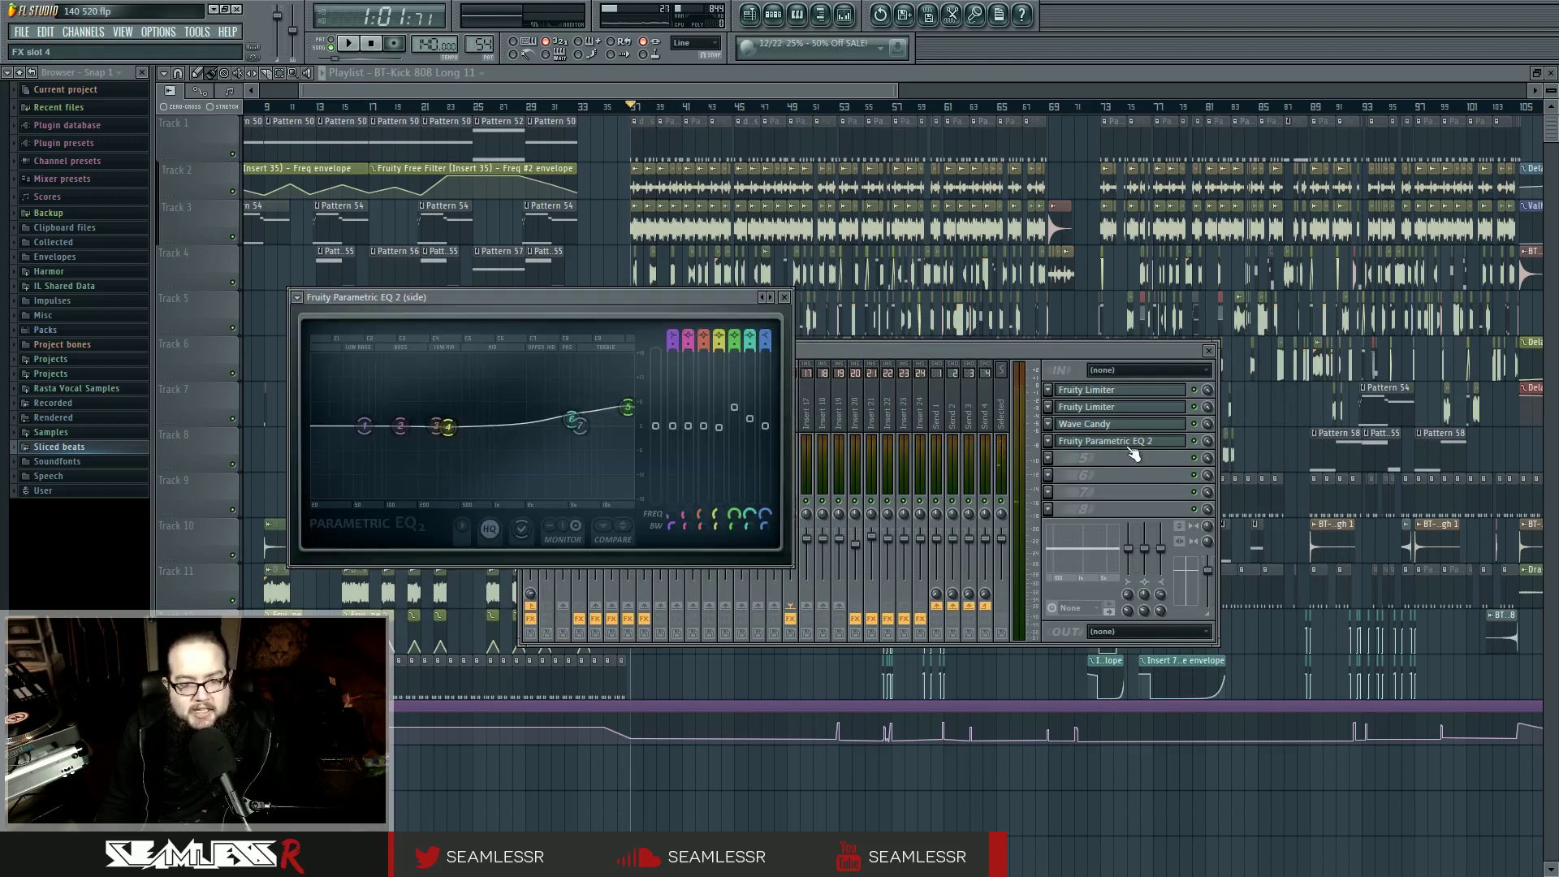
{"action": "left_click", "coordinate": [1160, 447]}
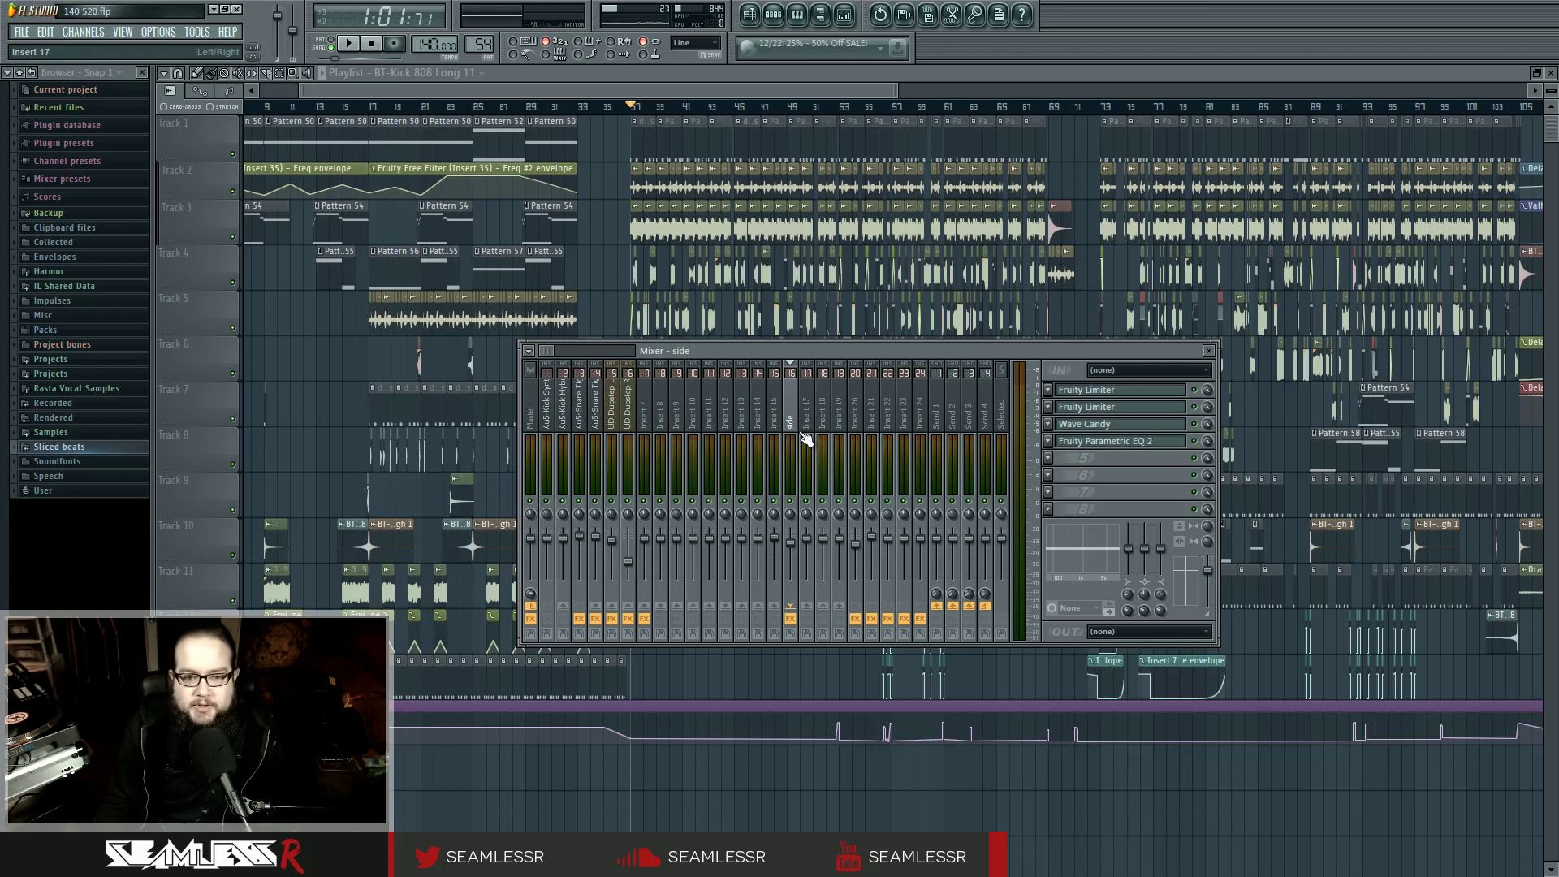
Select mixer track Insert 23 and inspect the curve of its first Fruity Parametric EQ 2.
{"action": "left_click_drag", "start_coordinate": [855, 411], "coordinate": [905, 408]}
{"action": "left_click", "coordinate": [1142, 392]}
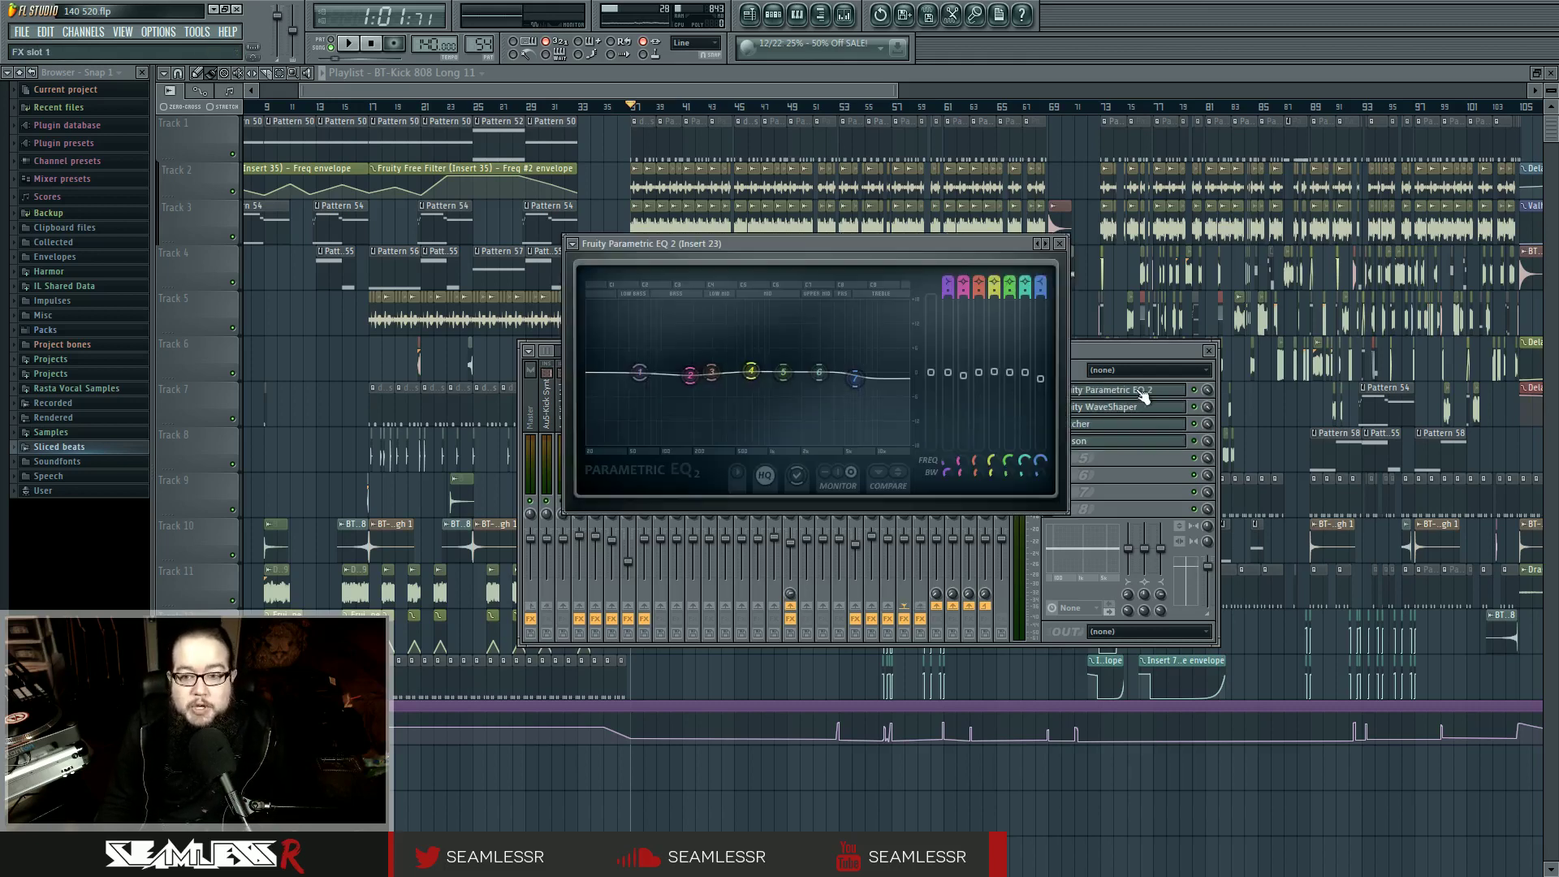
{"action": "left_click", "coordinate": [1142, 393]}
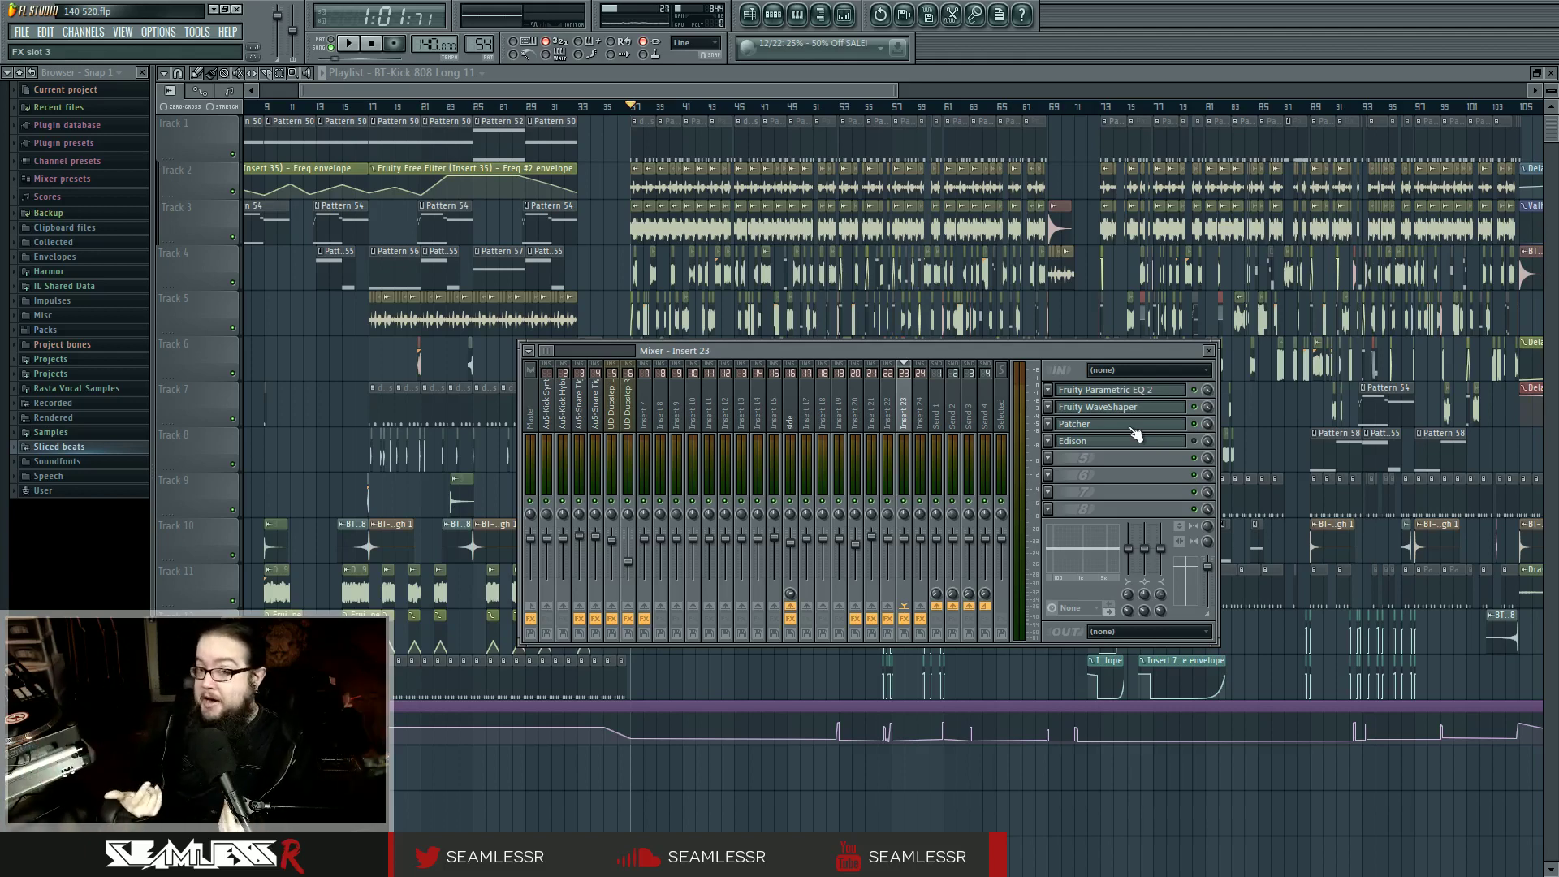
{"action": "left_click", "coordinate": [1145, 393]}
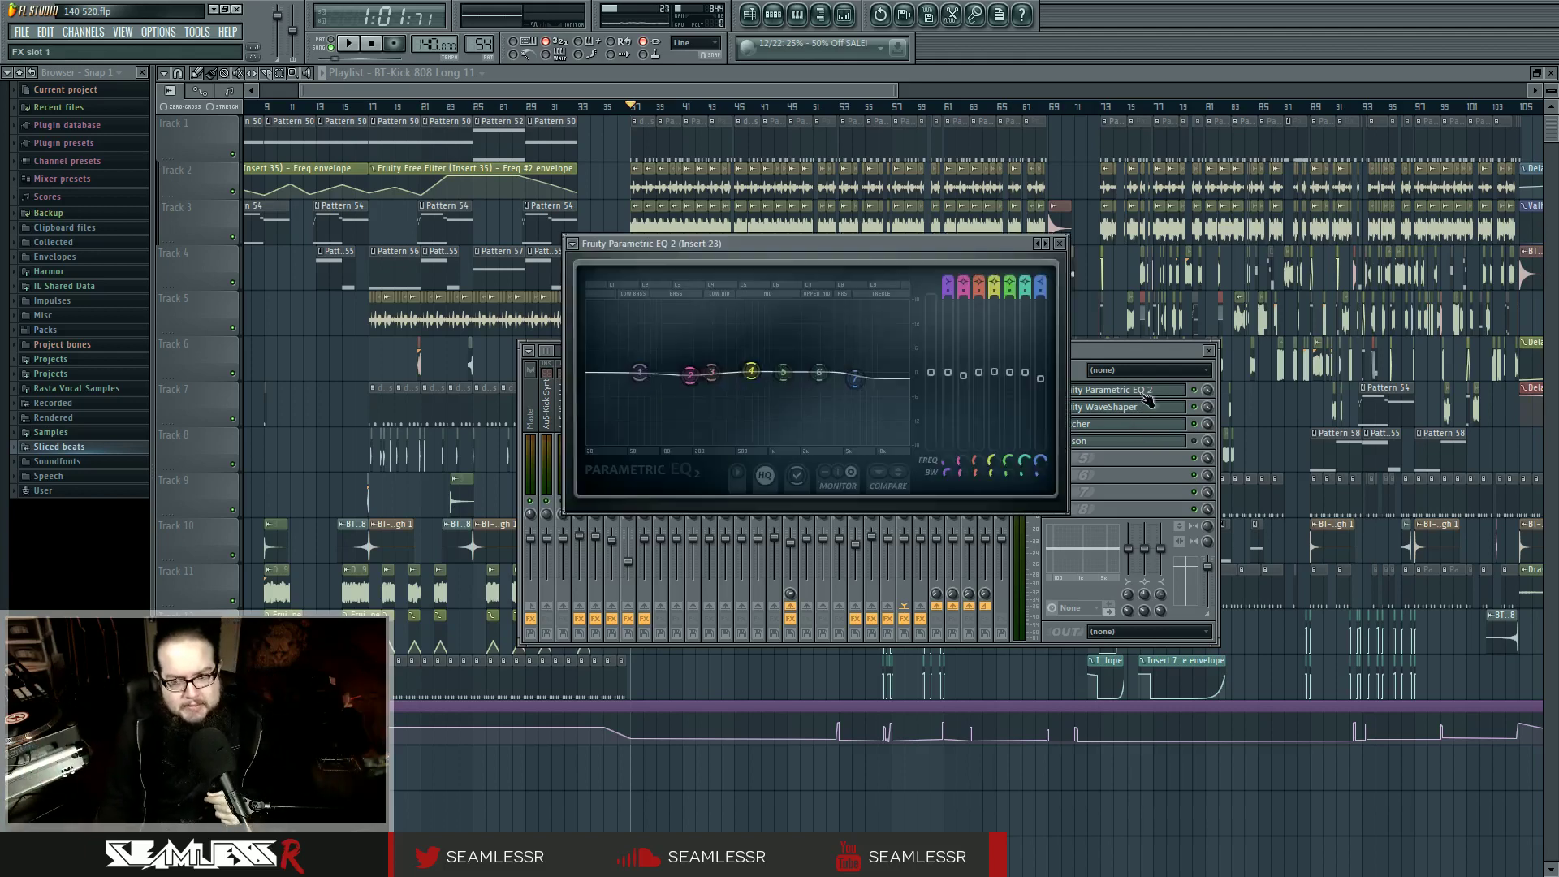
{"action": "left_click", "coordinate": [1146, 395]}
{"action": "left_click", "coordinate": [1147, 397]}
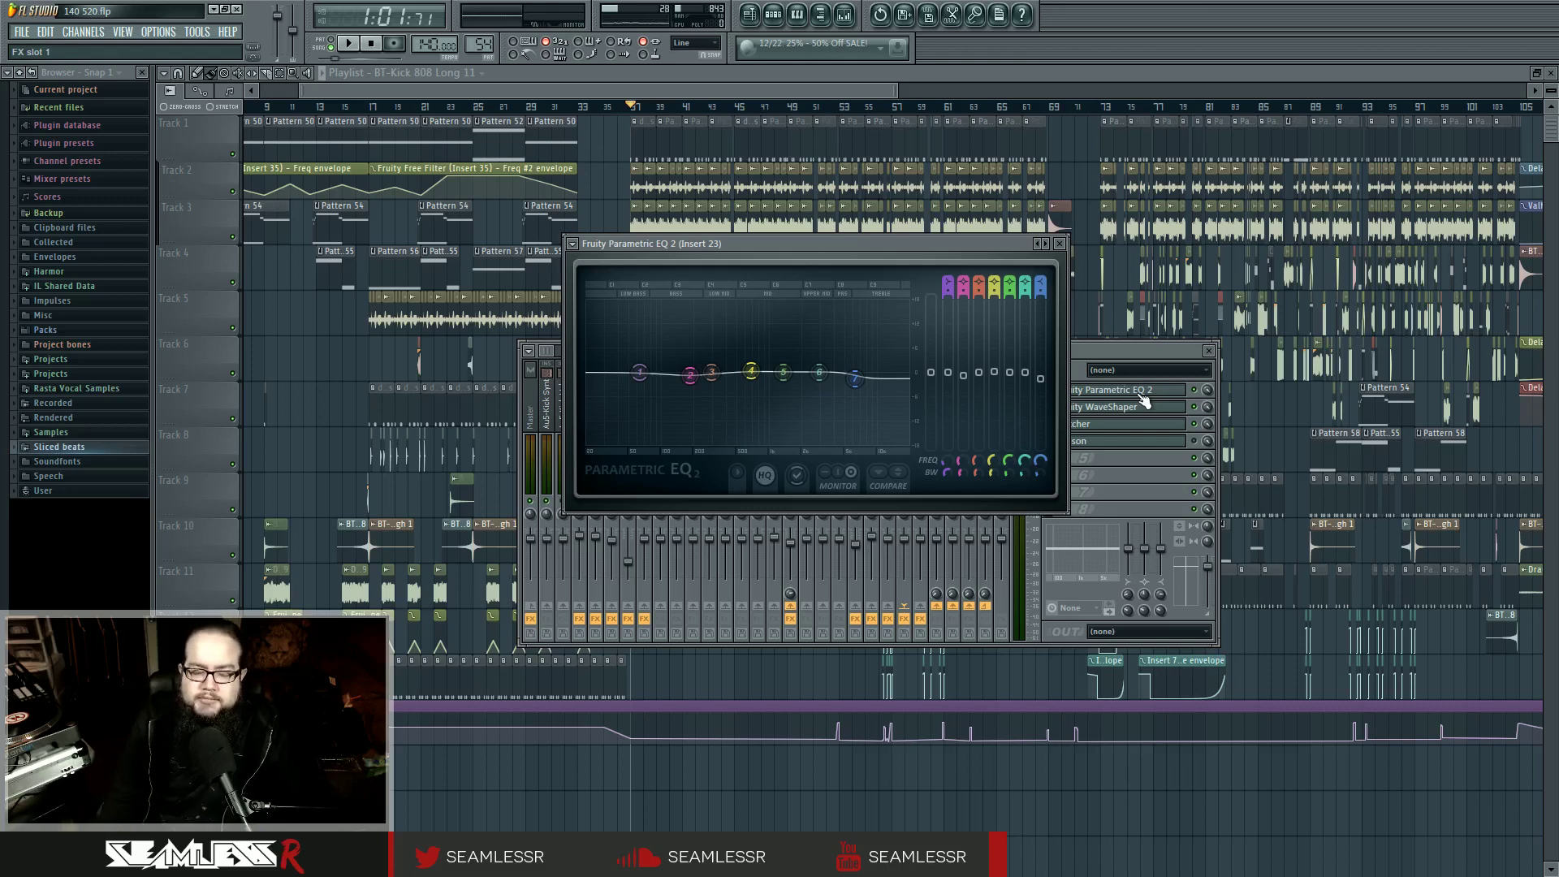
Load a second Fruity Parametric EQ 2 into effect slot 6 of Insert 23.
{"action": "left_click", "coordinate": [1146, 502]}
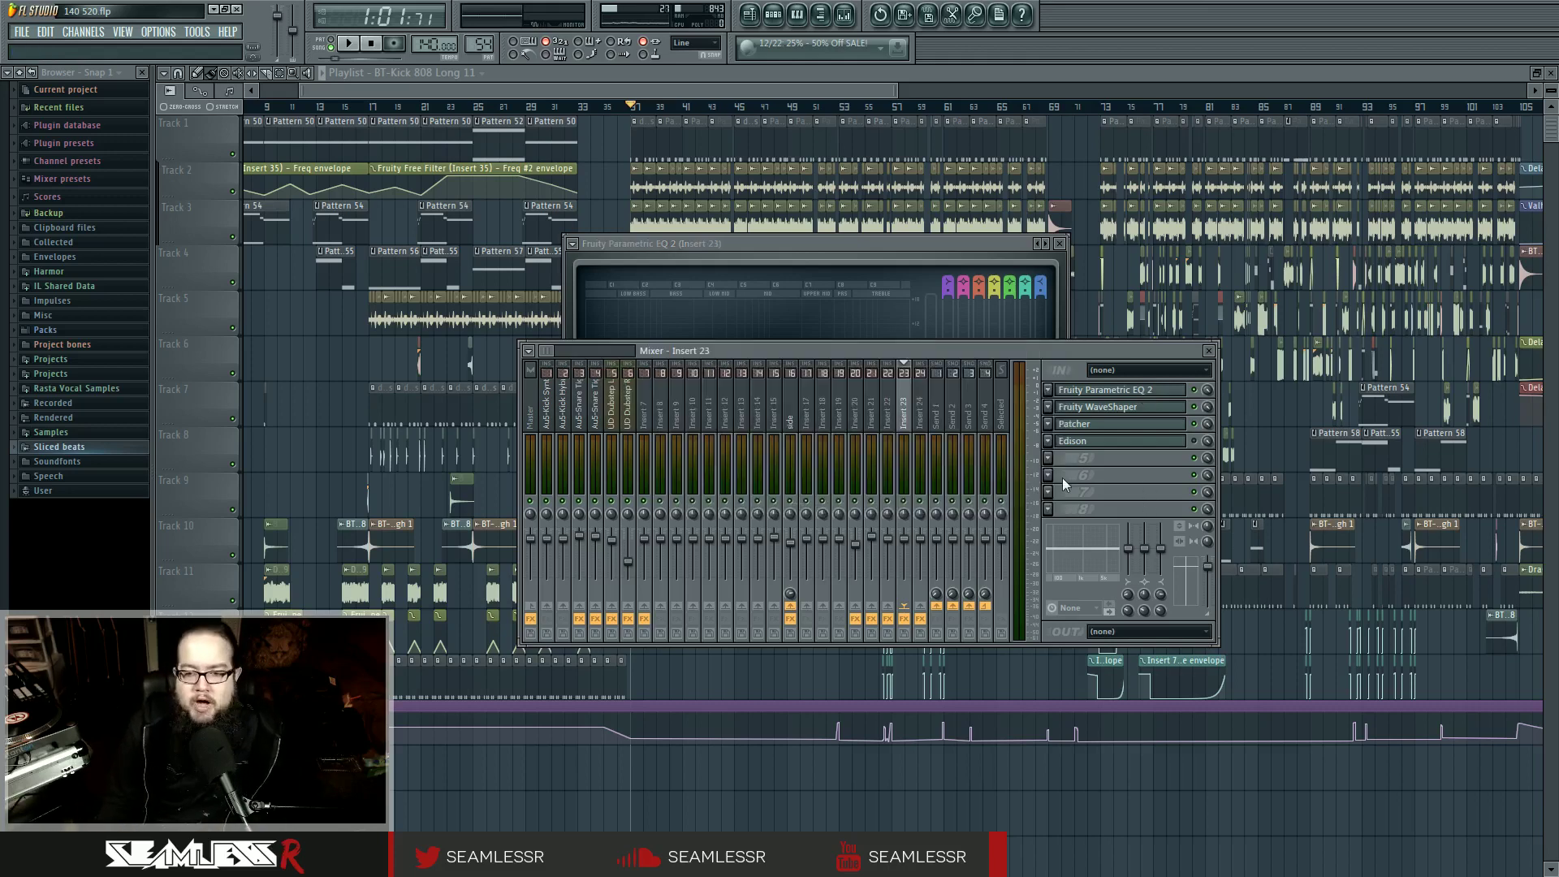
{"action": "left_click", "coordinate": [1048, 477]}
{"action": "left_click", "coordinate": [1276, 610]}
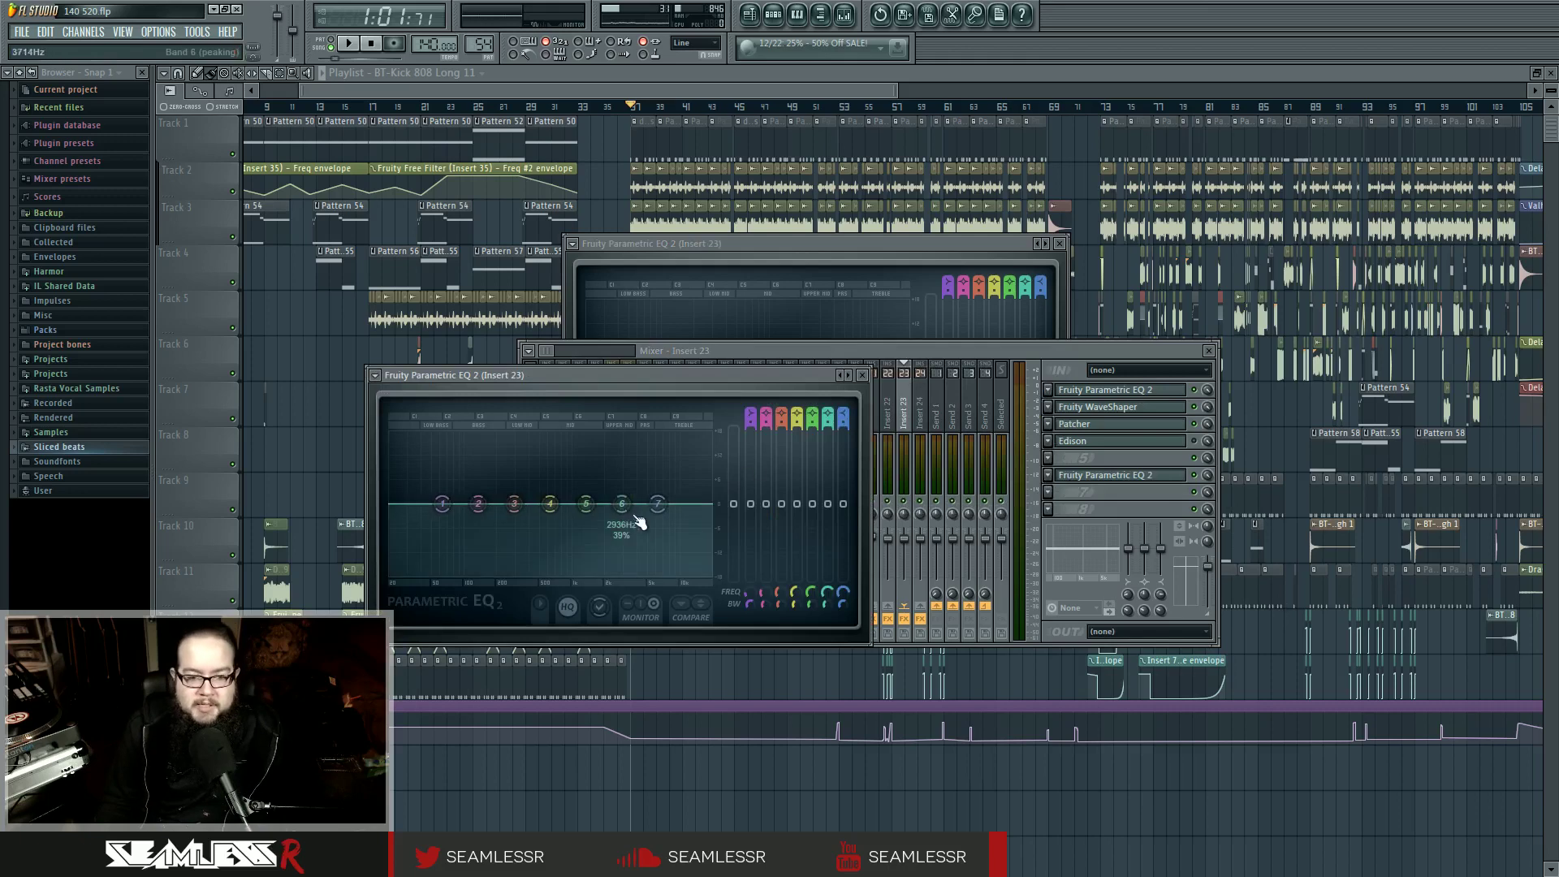
Move band 1 of the new EQ to about 747 Hz at zero gain and reposition the plugin window over the mixer.
{"action": "left_click_drag", "start_coordinate": [444, 513], "coordinate": [640, 531]}
{"action": "mouse_move", "coordinate": [734, 505]}
{"action": "left_mouse_down"}
{"action": "mouse_move", "coordinate": [733, 483]}
{"action": "mouse_move", "coordinate": [734, 504]}
{"action": "left_mouse_up"}
{"action": "left_click_drag", "start_coordinate": [643, 526], "coordinate": [645, 500]}
{"action": "left_click_drag", "start_coordinate": [579, 520], "coordinate": [645, 504]}
{"action": "left_click_drag", "start_coordinate": [675, 378], "coordinate": [1008, 358]}
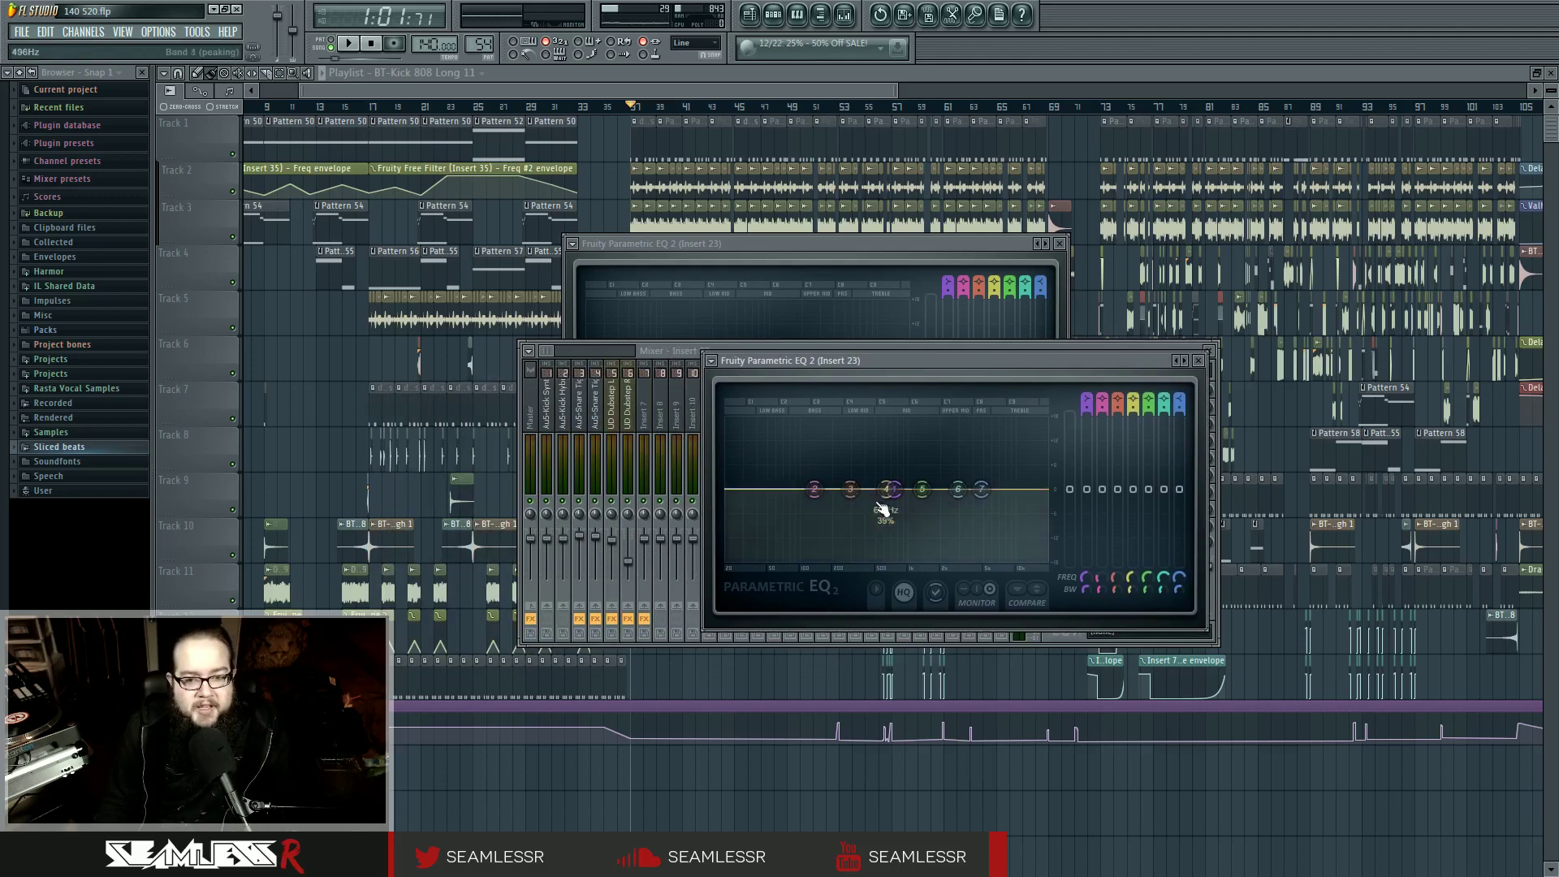
Try a cut of about 12.5 dB on band 4 near 705 Hz, flatten it again and shift the band to a lower frequency.
{"action": "left_click_drag", "start_coordinate": [886, 491], "coordinate": [891, 539]}
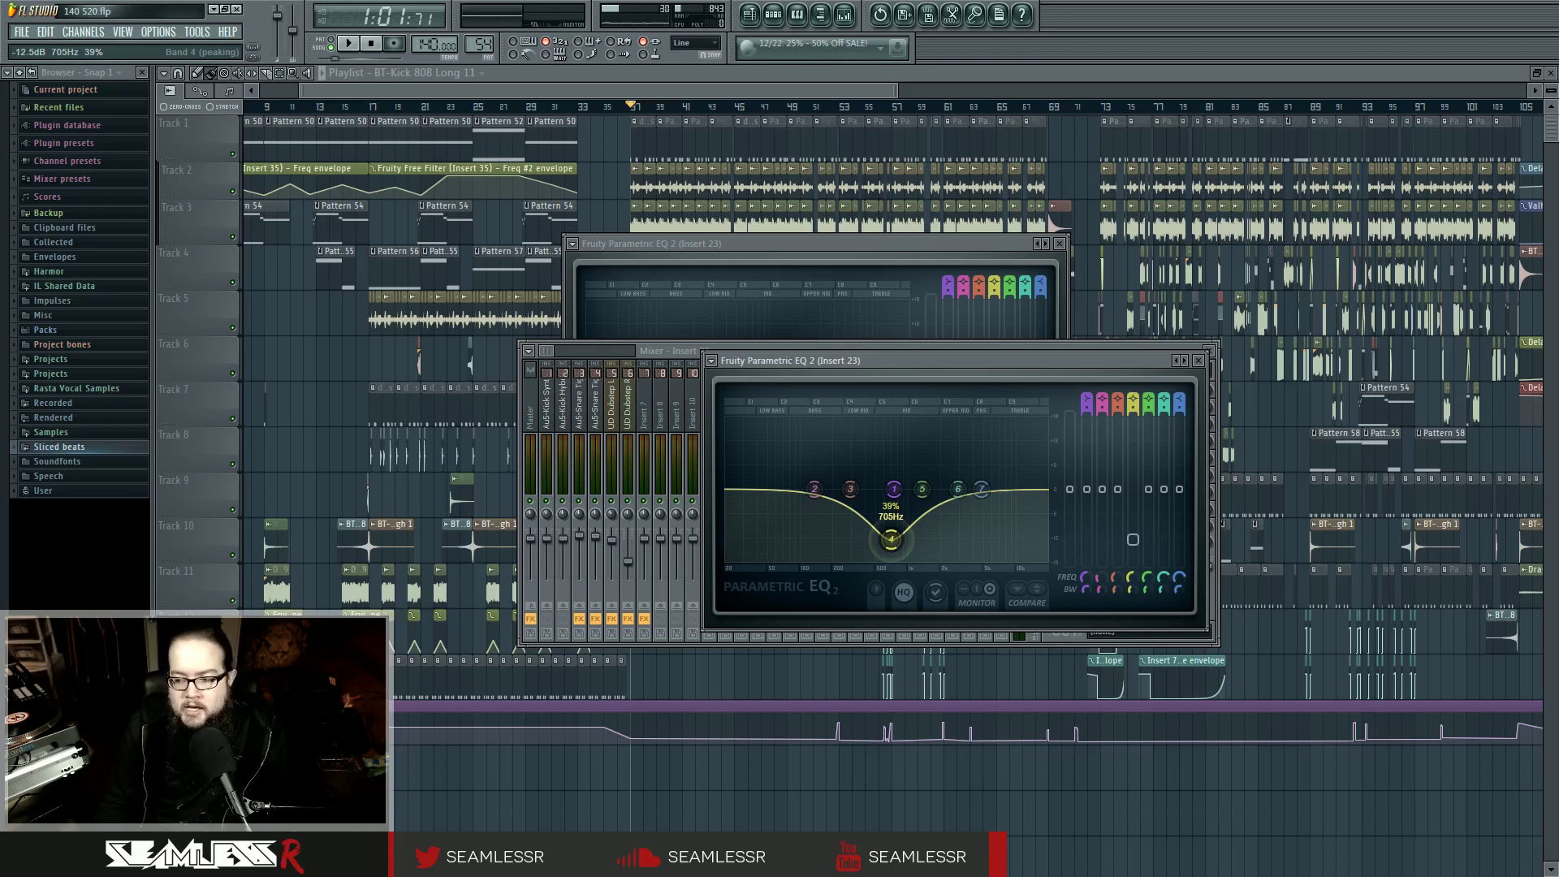
{"action": "left_click_drag", "start_coordinate": [891, 540], "coordinate": [892, 496]}
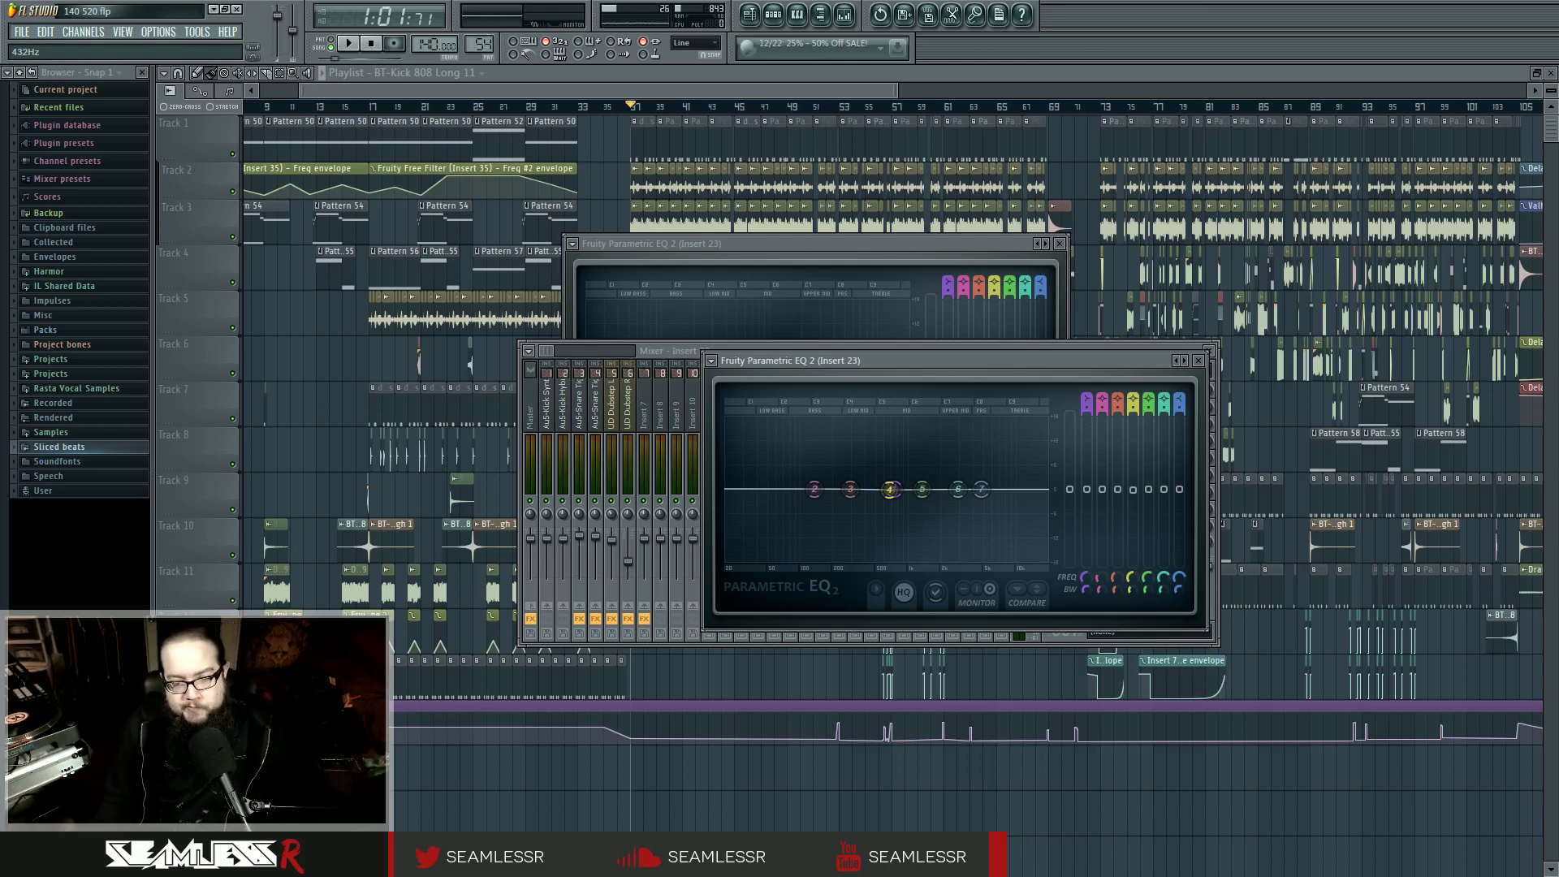
{"action": "mouse_move", "coordinate": [890, 489]}
{"action": "left_mouse_down"}
{"action": "mouse_move", "coordinate": [874, 528]}
{"action": "mouse_move", "coordinate": [872, 446]}
{"action": "mouse_move", "coordinate": [874, 488]}
{"action": "left_mouse_up"}
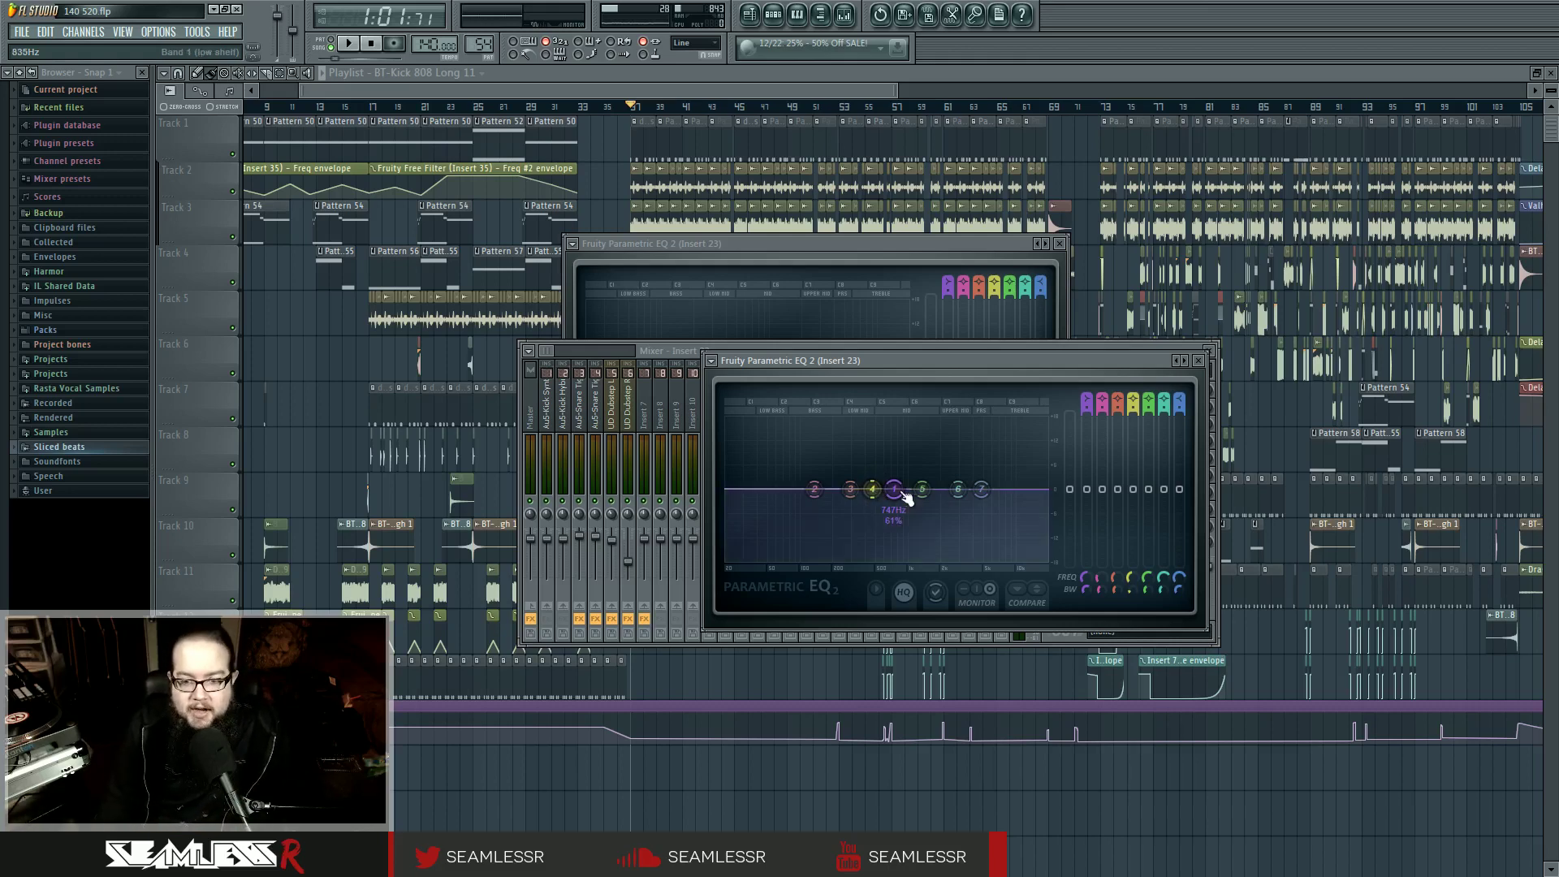
Shape an extreme EQ curve with boosts on bands 3, 5 and 7 and a deep narrow cut on band 4.
{"action": "left_click_drag", "start_coordinate": [922, 489], "coordinate": [934, 420]}
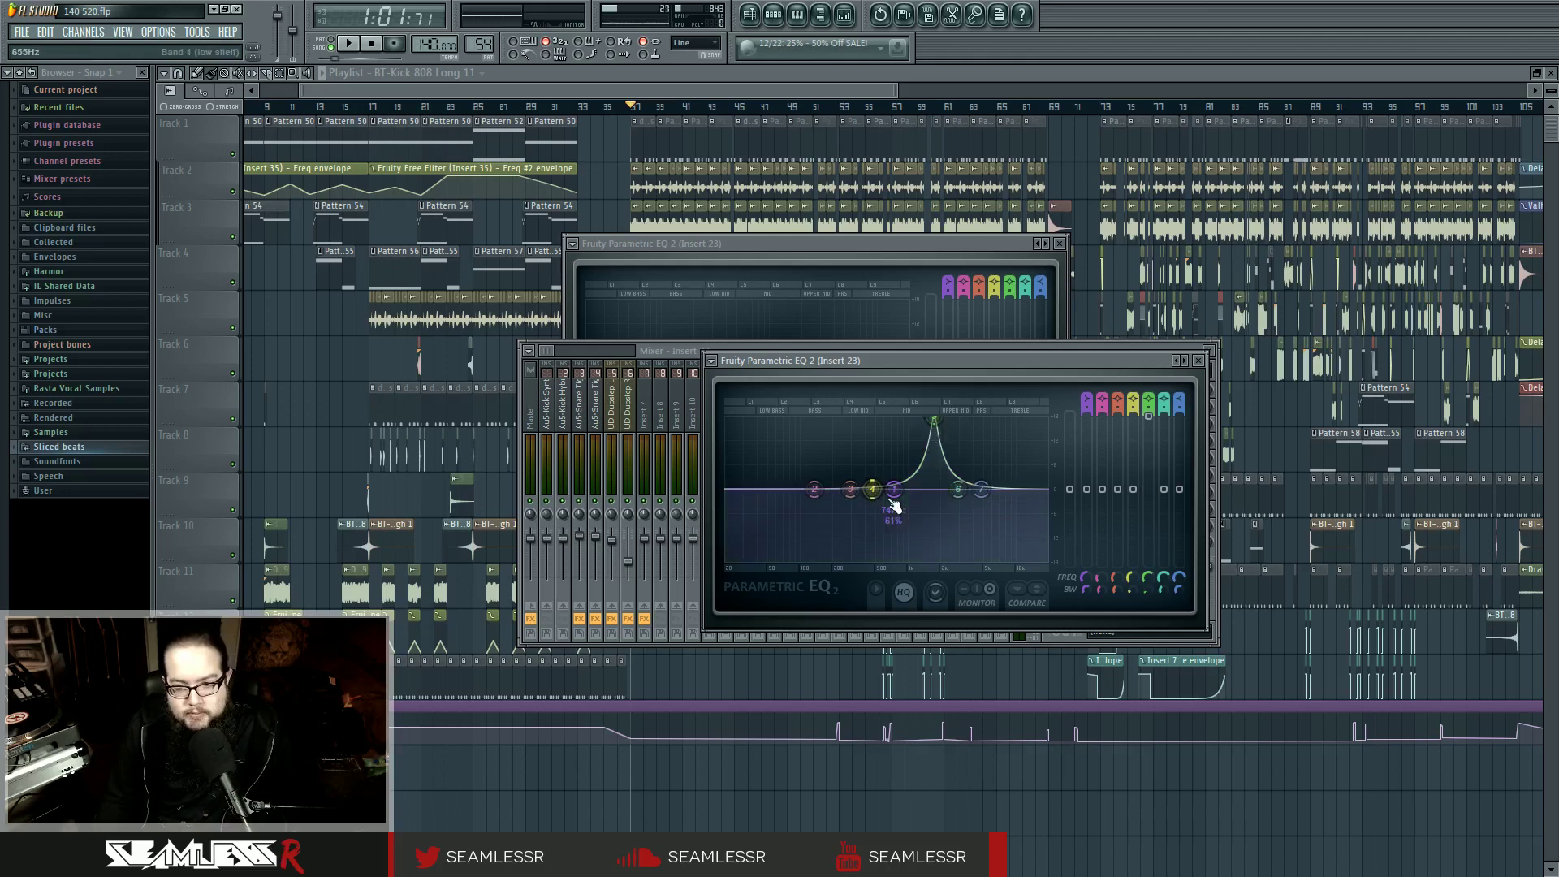
{"action": "left_click_drag", "start_coordinate": [876, 494], "coordinate": [873, 558]}
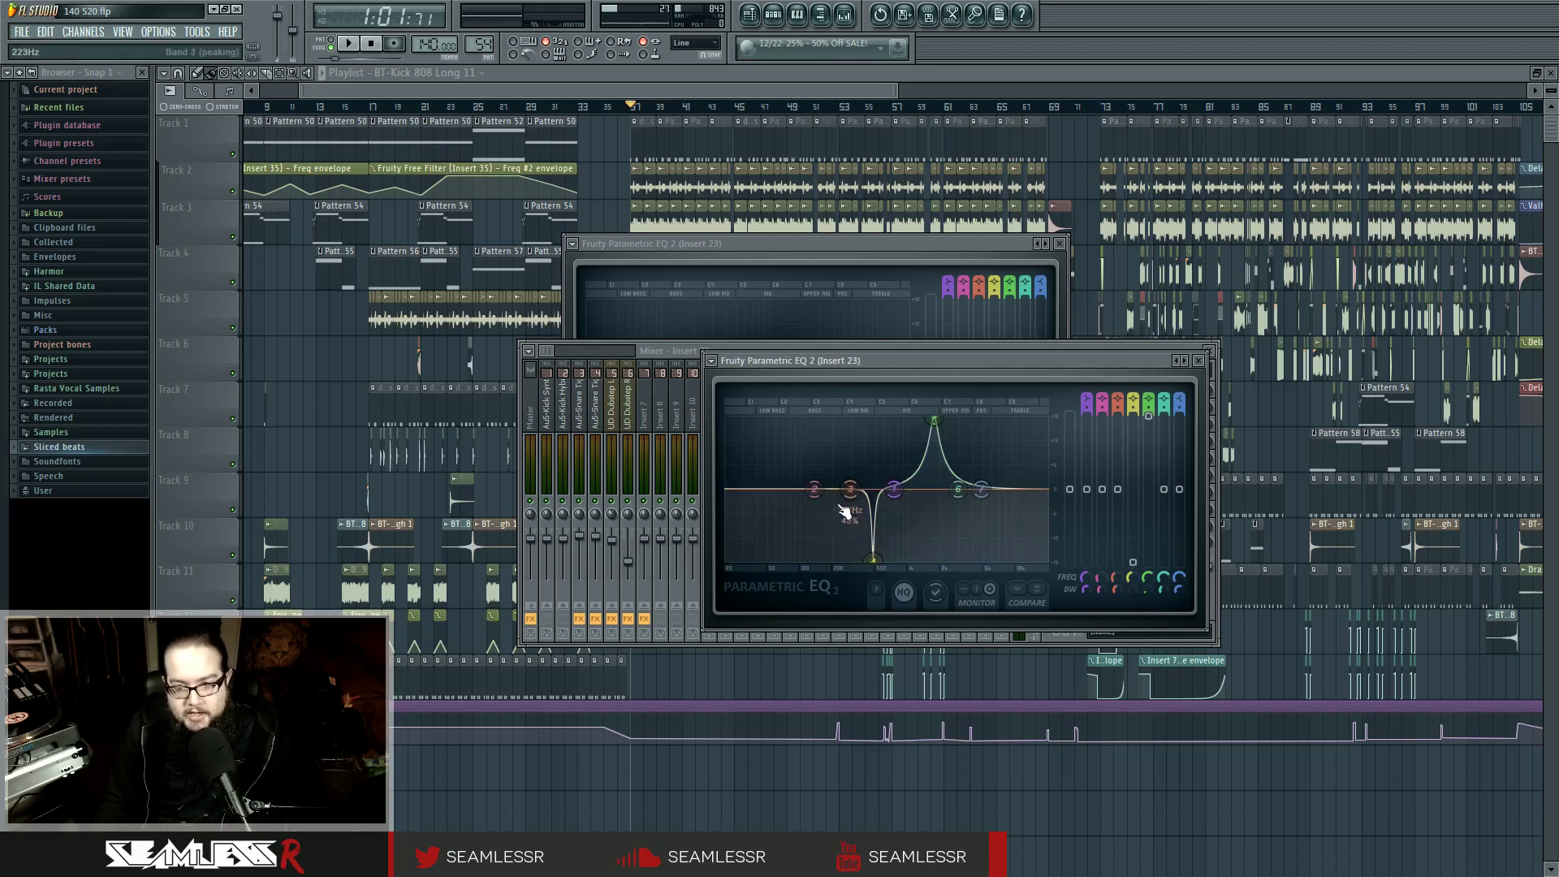
{"action": "left_click_drag", "start_coordinate": [850, 489], "coordinate": [814, 445]}
{"action": "left_click_drag", "start_coordinate": [981, 497], "coordinate": [984, 418]}
{"action": "scroll", "coordinate": [983, 419], "scroll_direction": "down", "scroll_amount": 2}
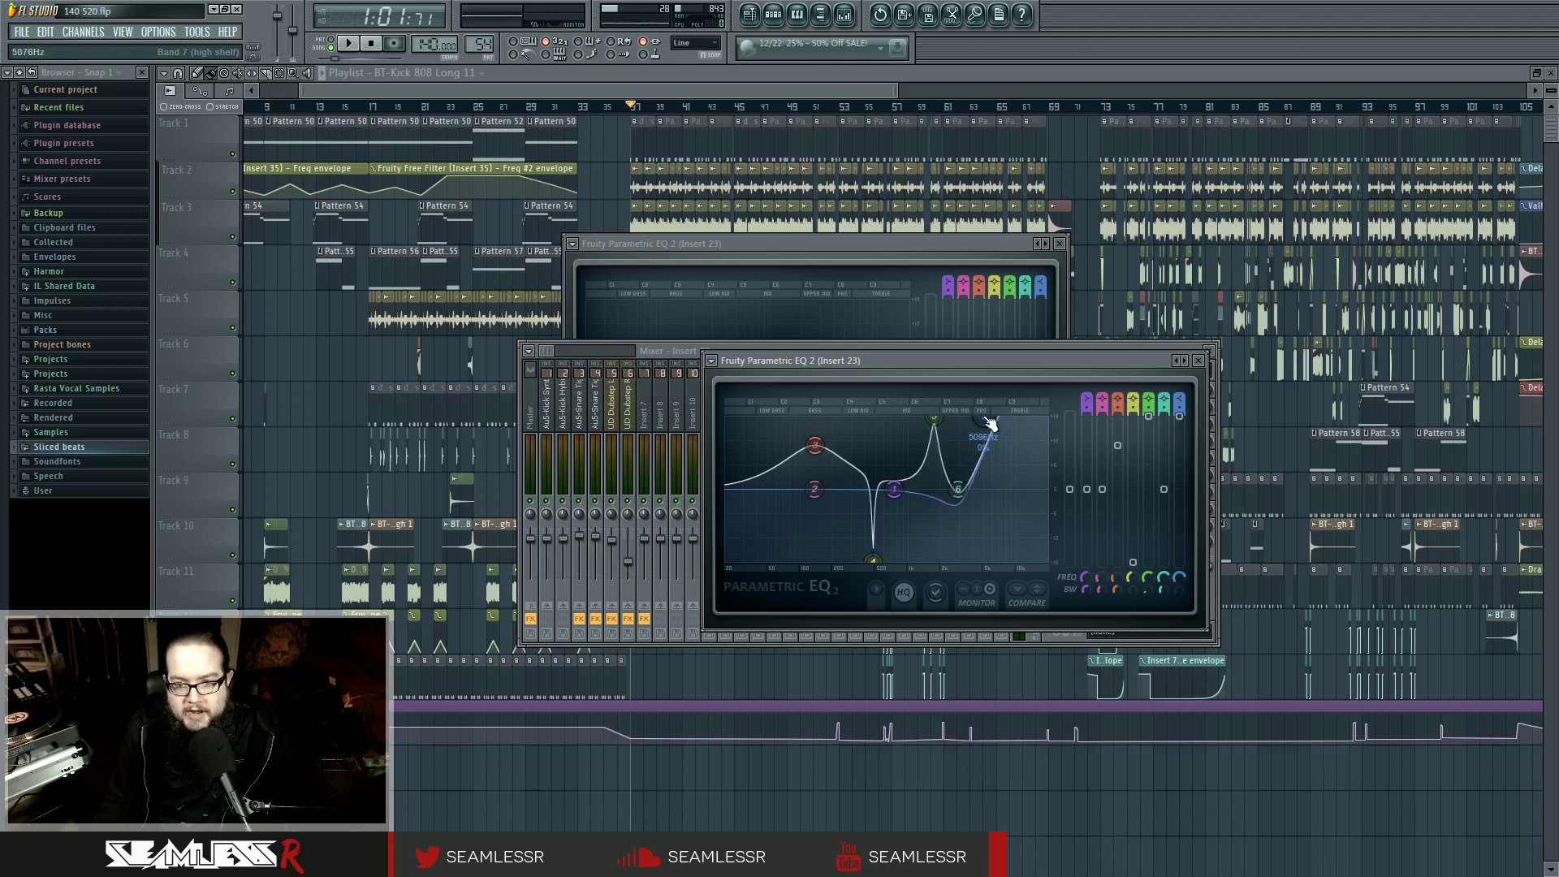
{"action": "scroll", "coordinate": [985, 423], "scroll_direction": "down", "scroll_amount": 3}
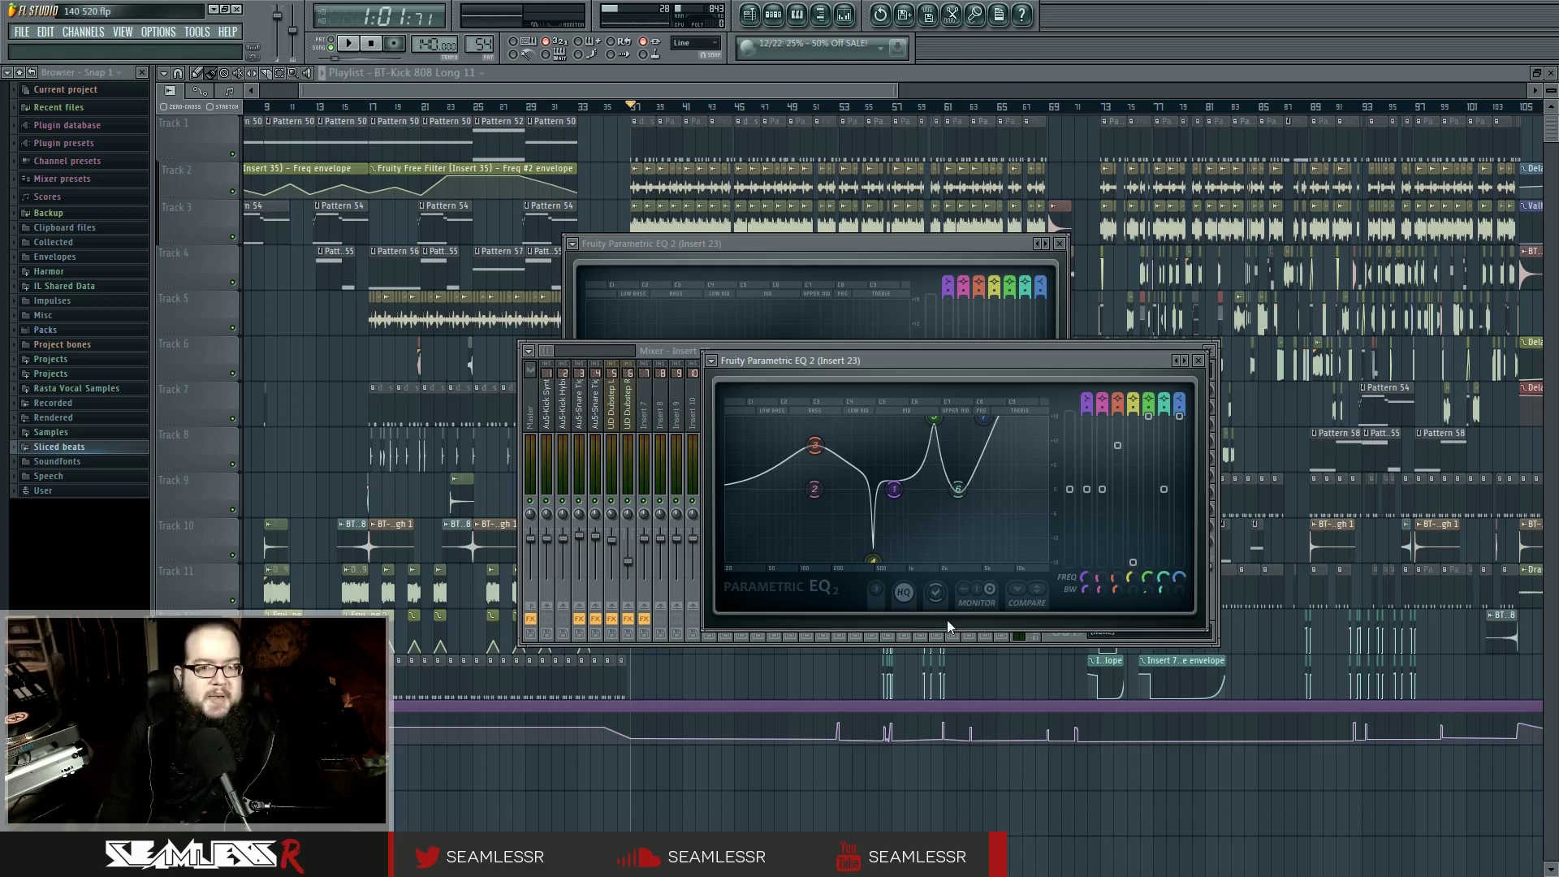
Flip the EQ to its spare state, try a band 6 boost near 3016 Hz, return it to flat and close the plugin.
{"action": "left_click", "coordinate": [1038, 587]}
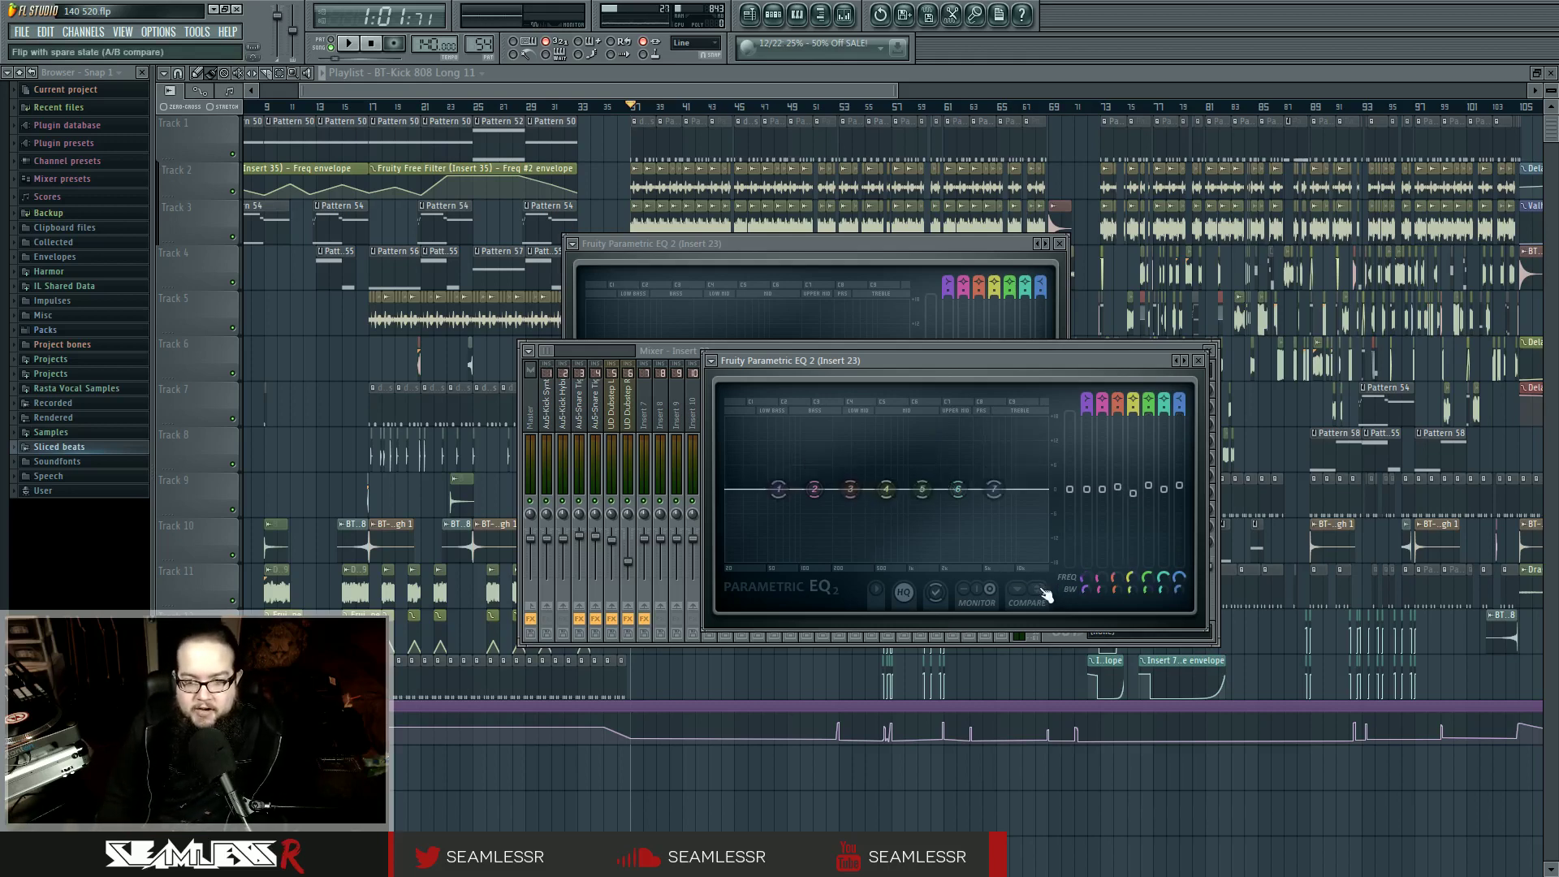
{"action": "left_click", "coordinate": [964, 605]}
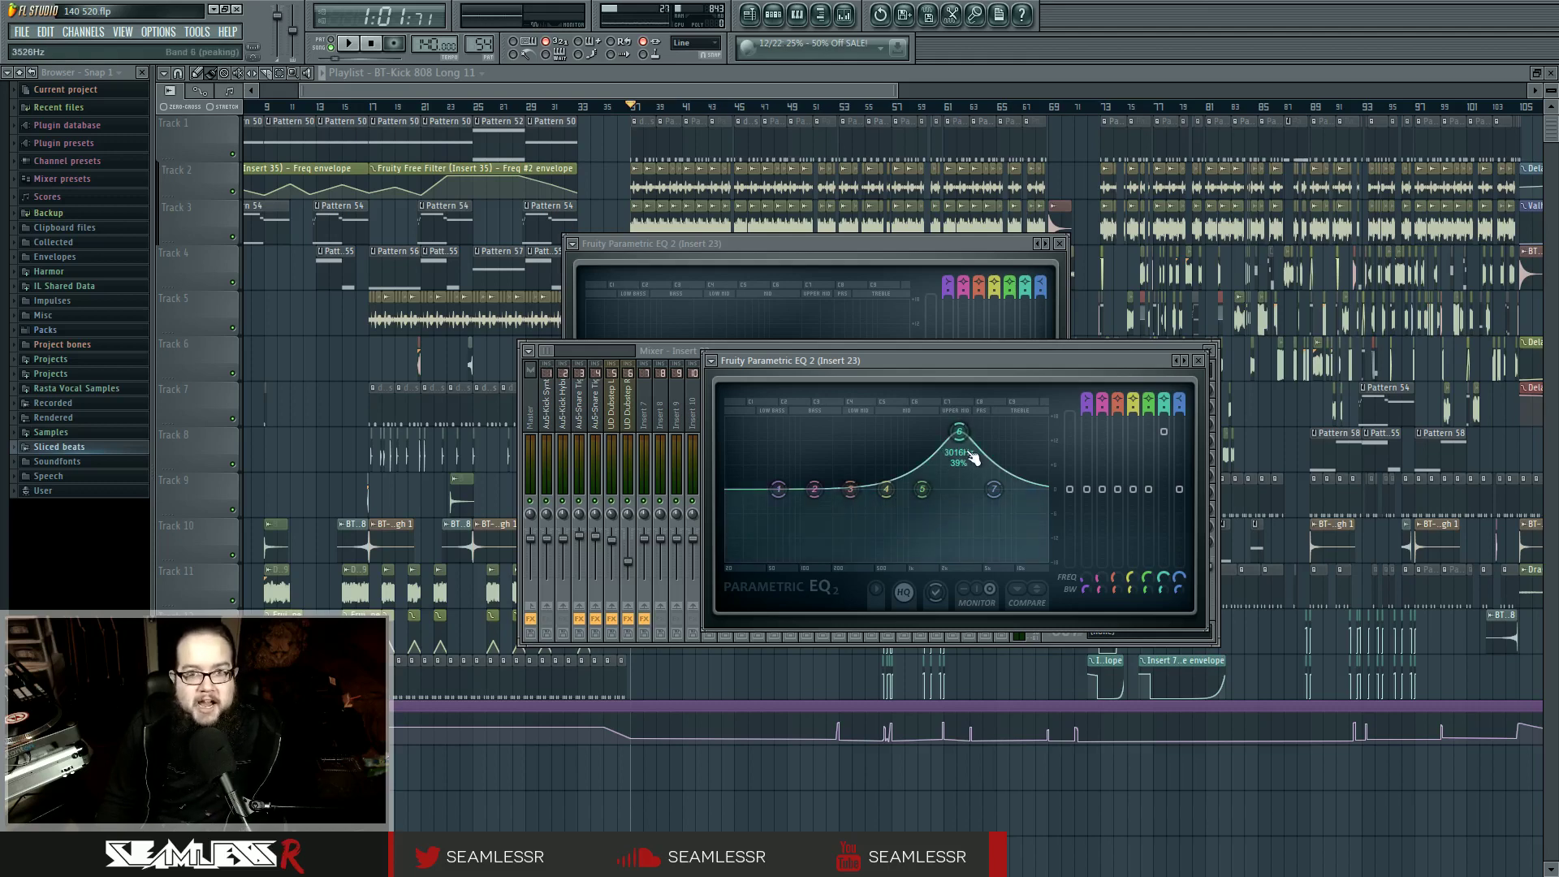
{"action": "left_click_drag", "start_coordinate": [959, 435], "coordinate": [957, 492]}
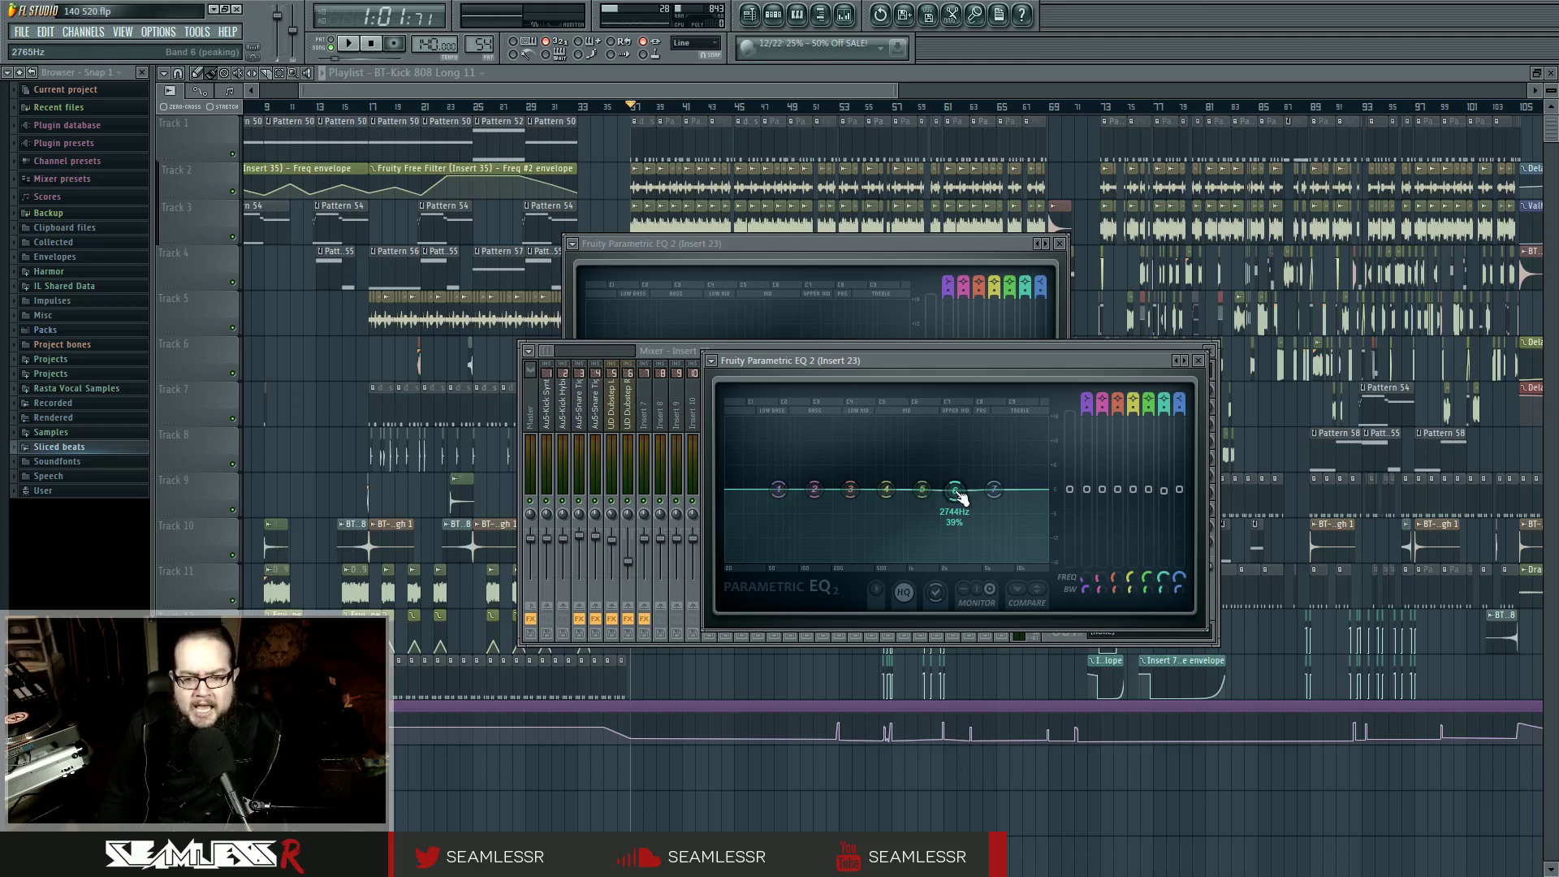
{"action": "left_click_drag", "start_coordinate": [957, 492], "coordinate": [958, 491]}
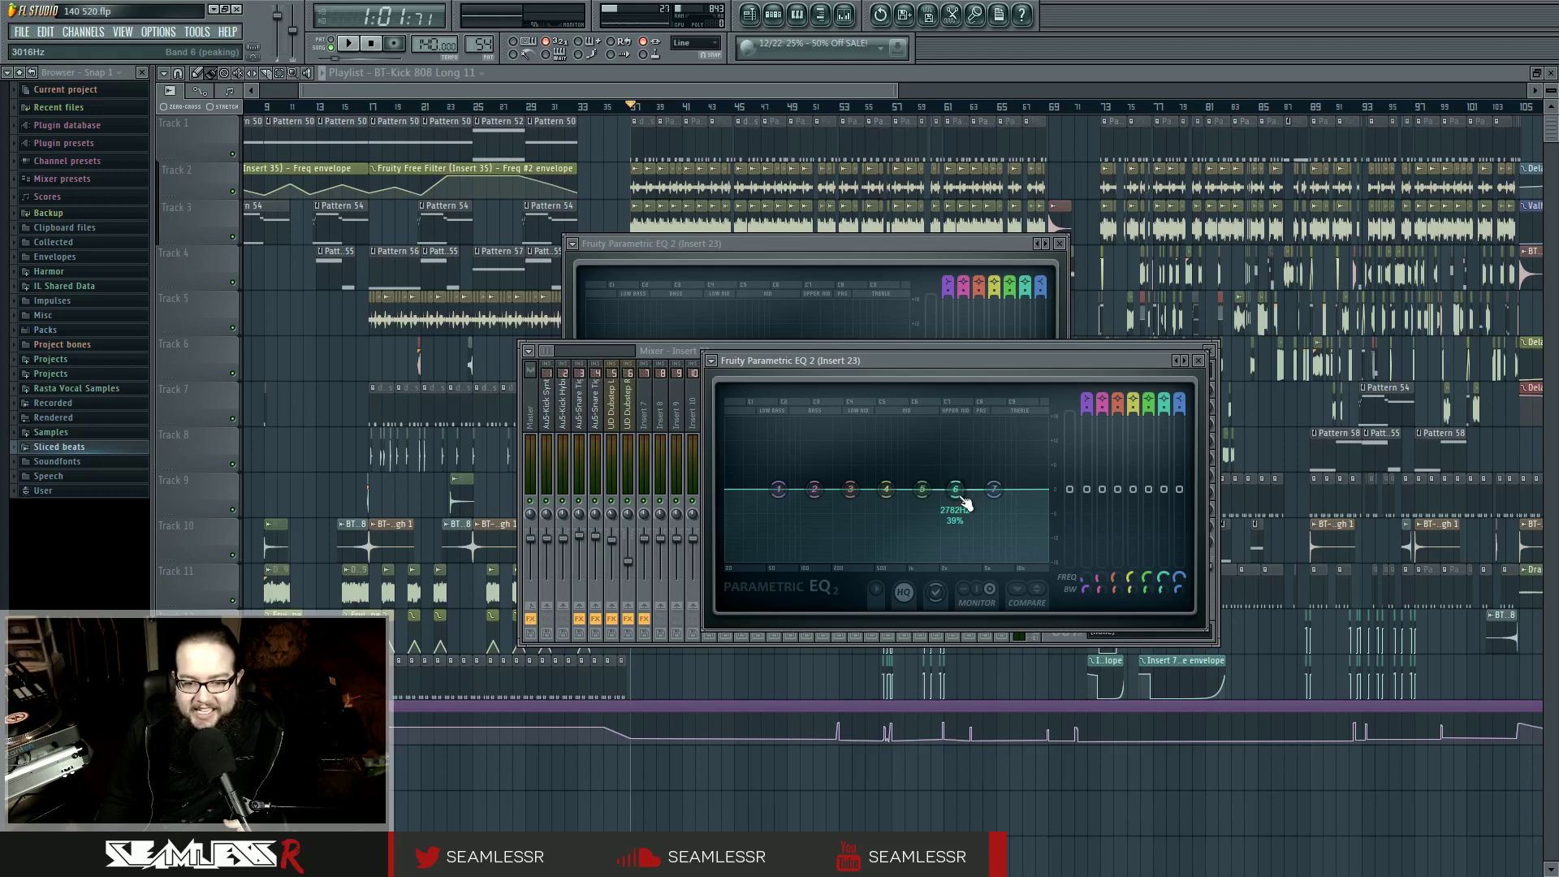
{"action": "left_click", "coordinate": [1199, 360]}
Examine the patterns and Insert 23 Patcher EQ frequency envelopes placed from about bar 175 in the playlist.
{"action": "left_click_drag", "start_coordinate": [1254, 392], "coordinate": [153, 372]}
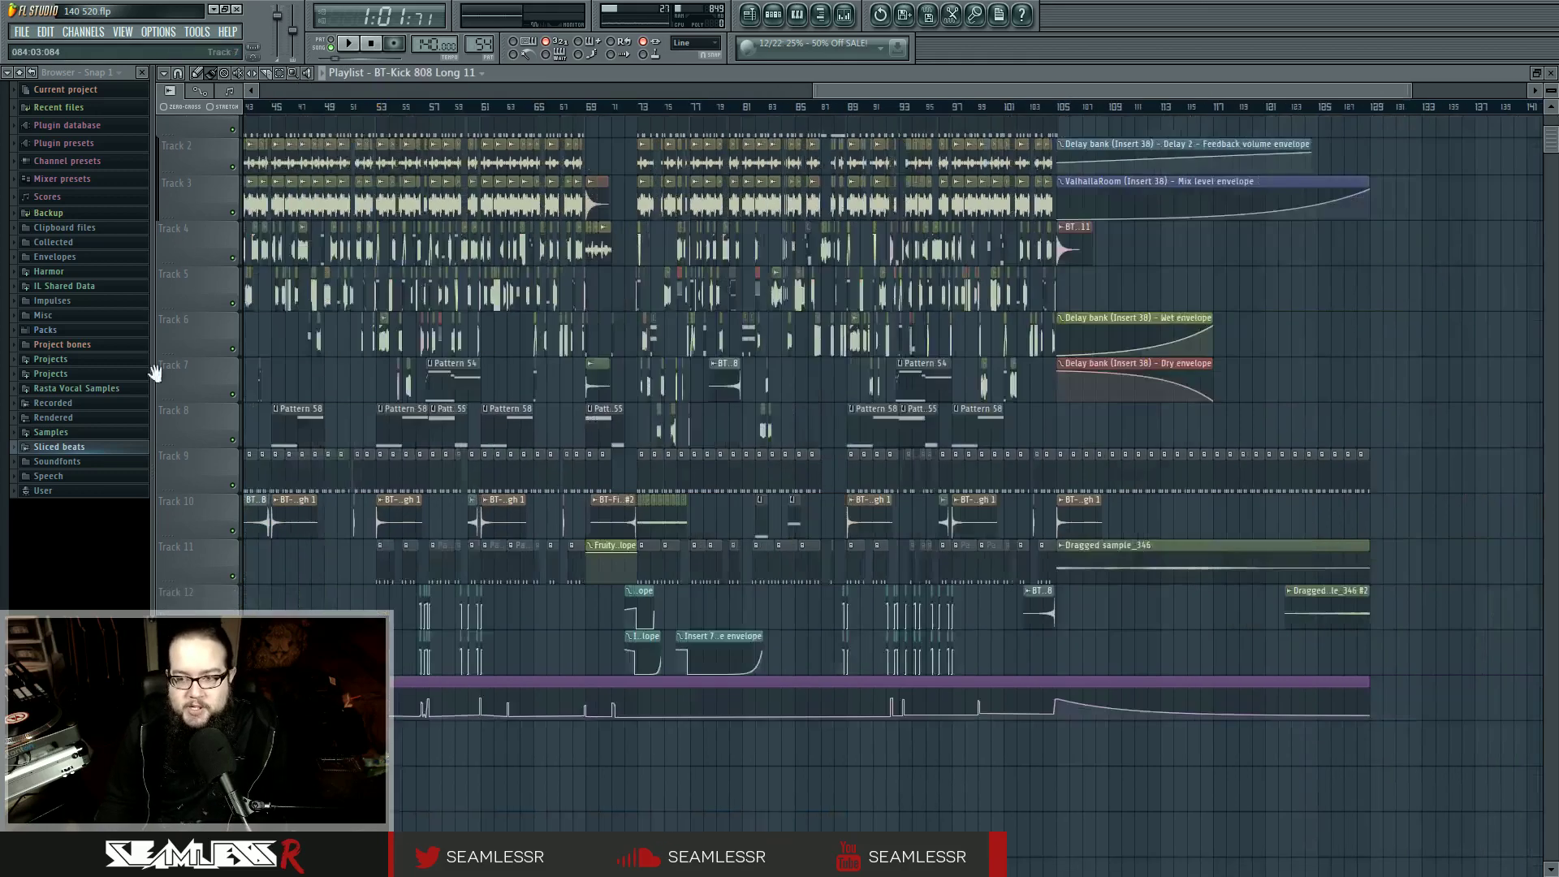
{"action": "left_click_drag", "start_coordinate": [731, 511], "coordinate": [60, 532]}
{"action": "left_click_drag", "start_coordinate": [778, 110], "coordinate": [859, 112]}
{"action": "scroll", "coordinate": [825, 242], "scroll_direction": "up", "scroll_amount": 3}
{"action": "scroll", "coordinate": [827, 242], "scroll_direction": "up", "scroll_amount": 4}
{"action": "scroll", "coordinate": [696, 198], "scroll_direction": "down", "scroll_amount": 3}
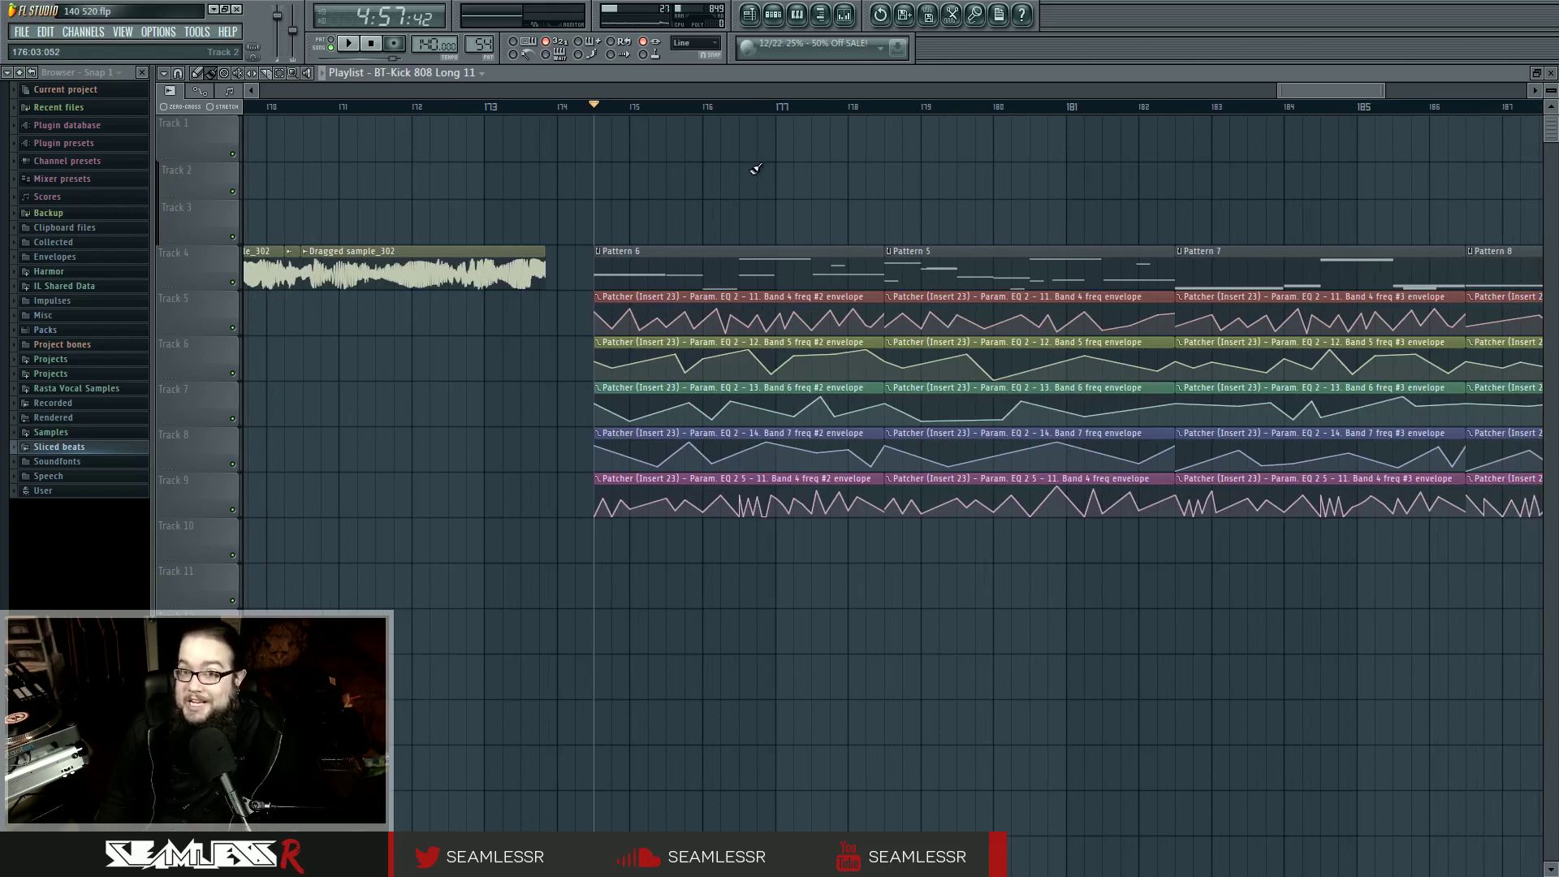
{"action": "scroll", "coordinate": [757, 169], "scroll_direction": "down", "scroll_amount": 3}
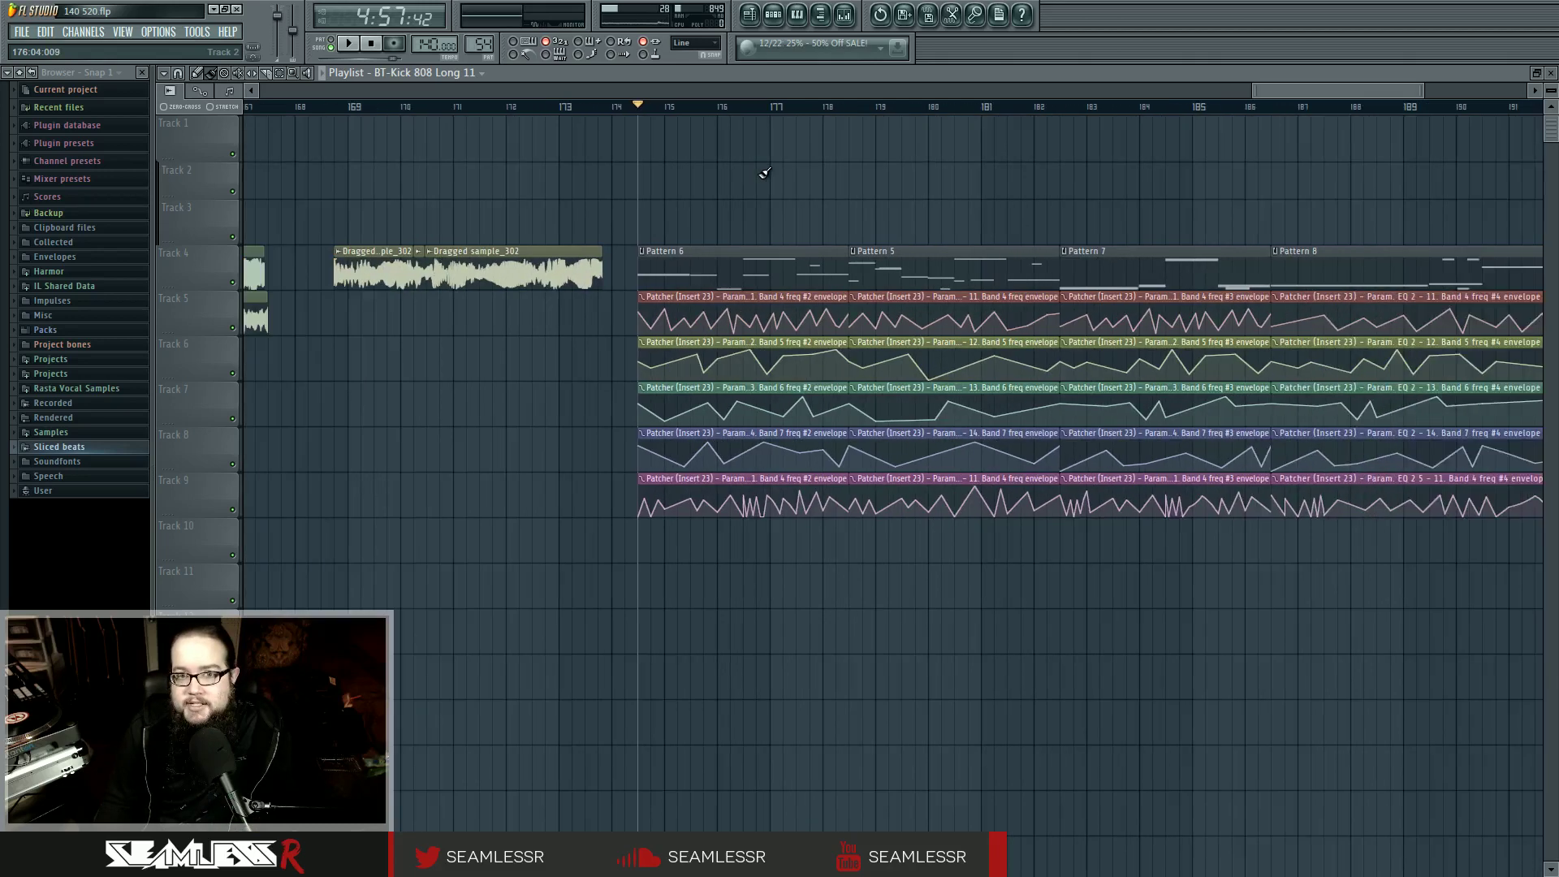
{"action": "left_click_drag", "start_coordinate": [716, 201], "coordinate": [759, 528]}
{"action": "left_click", "coordinate": [718, 200], "text": "ctrl"}
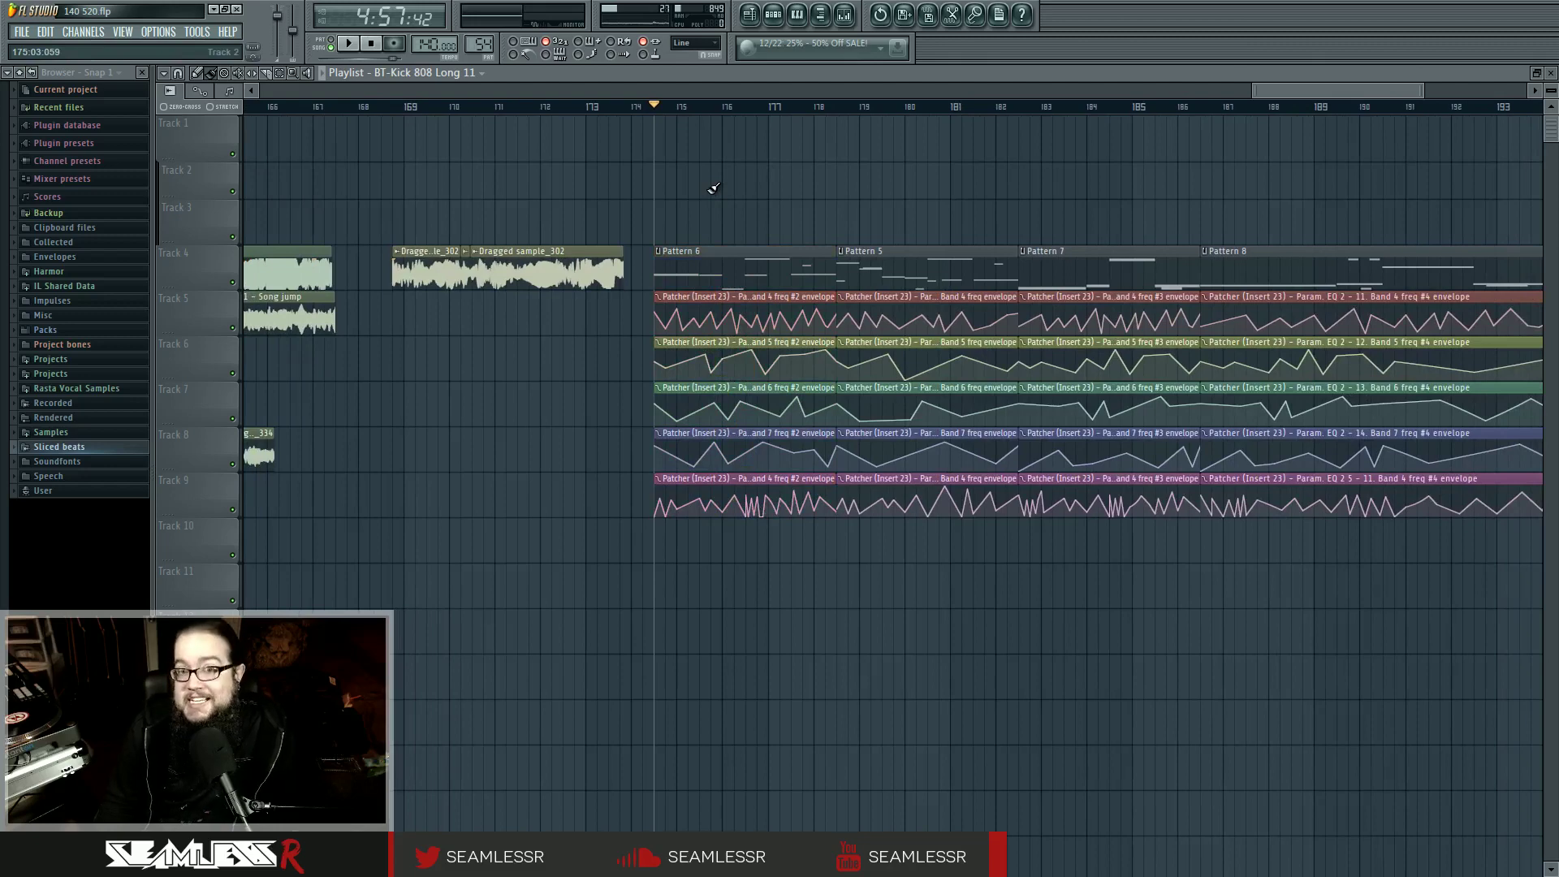
{"action": "scroll", "coordinate": [717, 192], "scroll_direction": "down", "scroll_amount": 3}
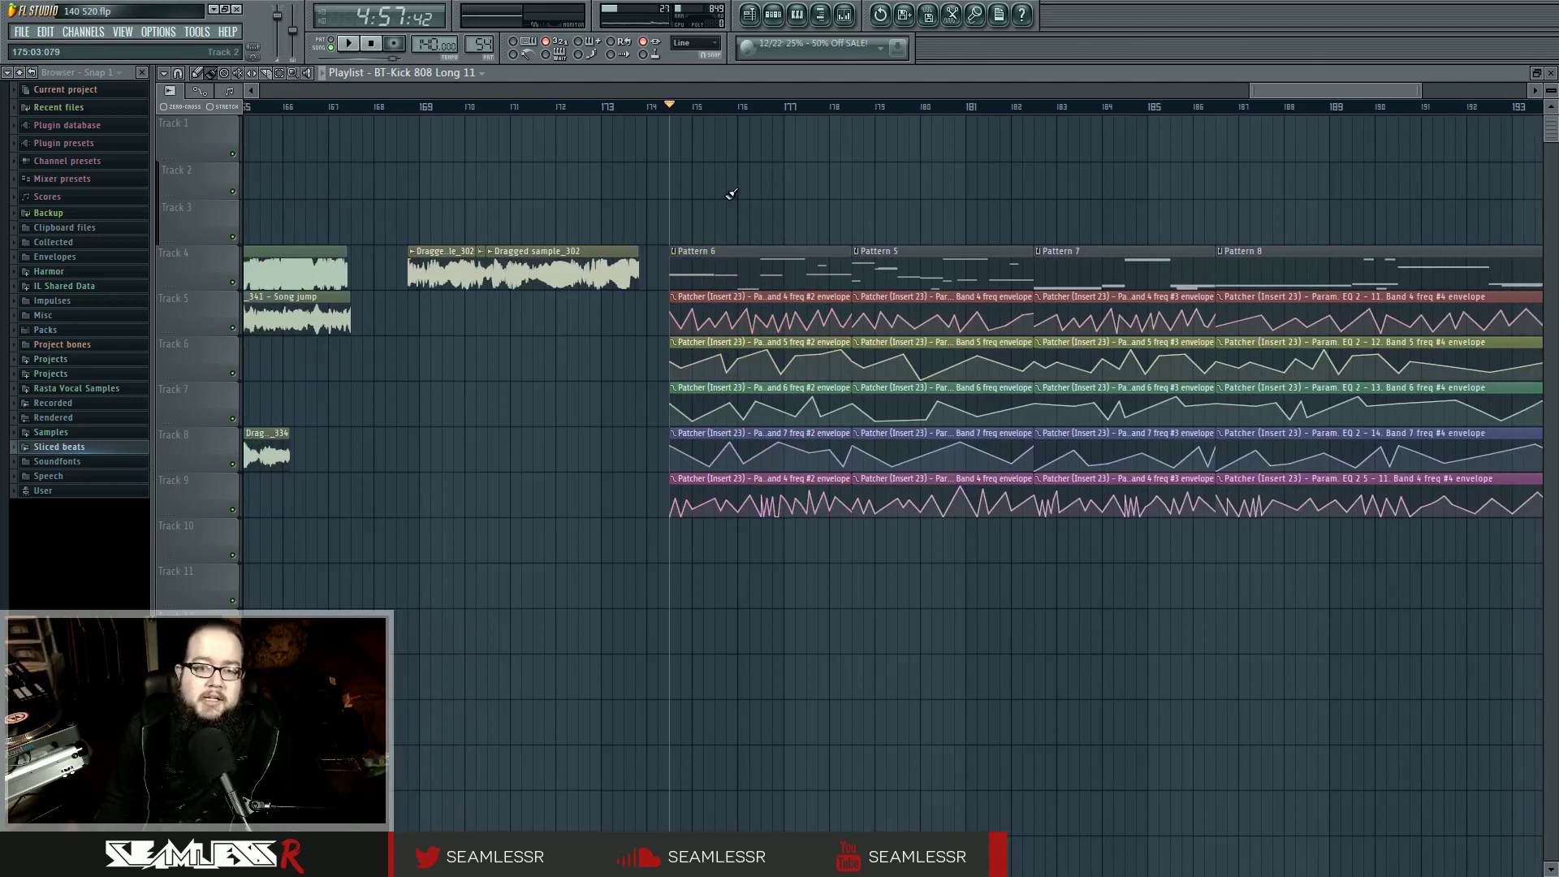
Return to the main arrangement in the playlist and reopen the slot 6 Fruity Parametric EQ 2 on Insert 23.
{"action": "left_click_drag", "start_coordinate": [850, 269], "coordinate": [958, 422]}
{"action": "scroll", "coordinate": [954, 421], "scroll_direction": "down", "scroll_amount": 2}
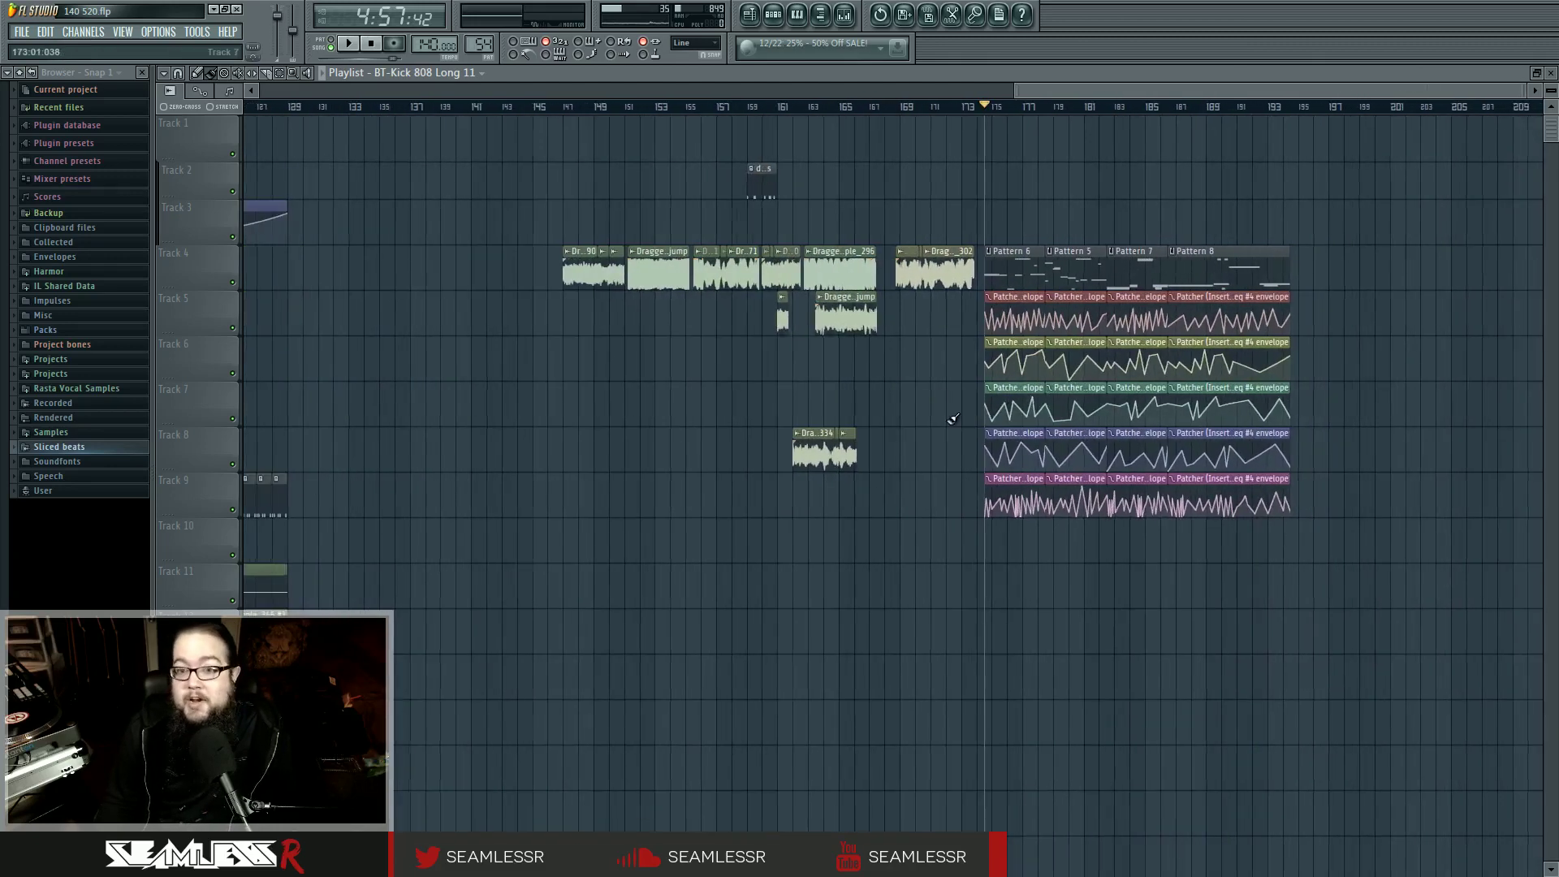
{"action": "left_click_drag", "start_coordinate": [408, 356], "coordinate": [1275, 408]}
{"action": "scroll", "coordinate": [934, 357], "scroll_direction": "down", "scroll_amount": 3}
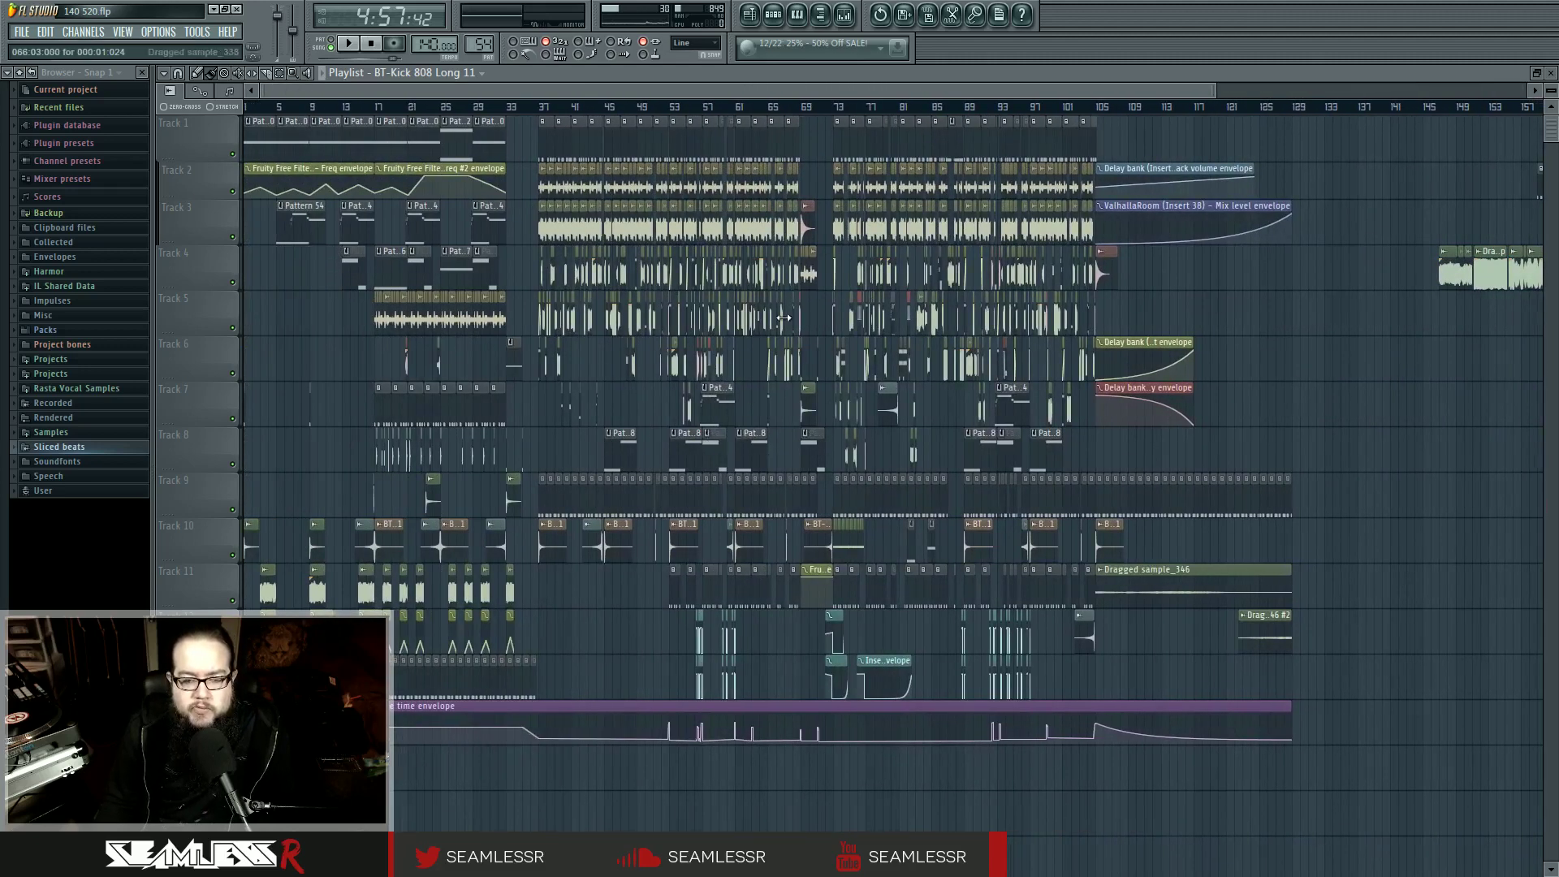
{"action": "left_click", "coordinate": [845, 14]}
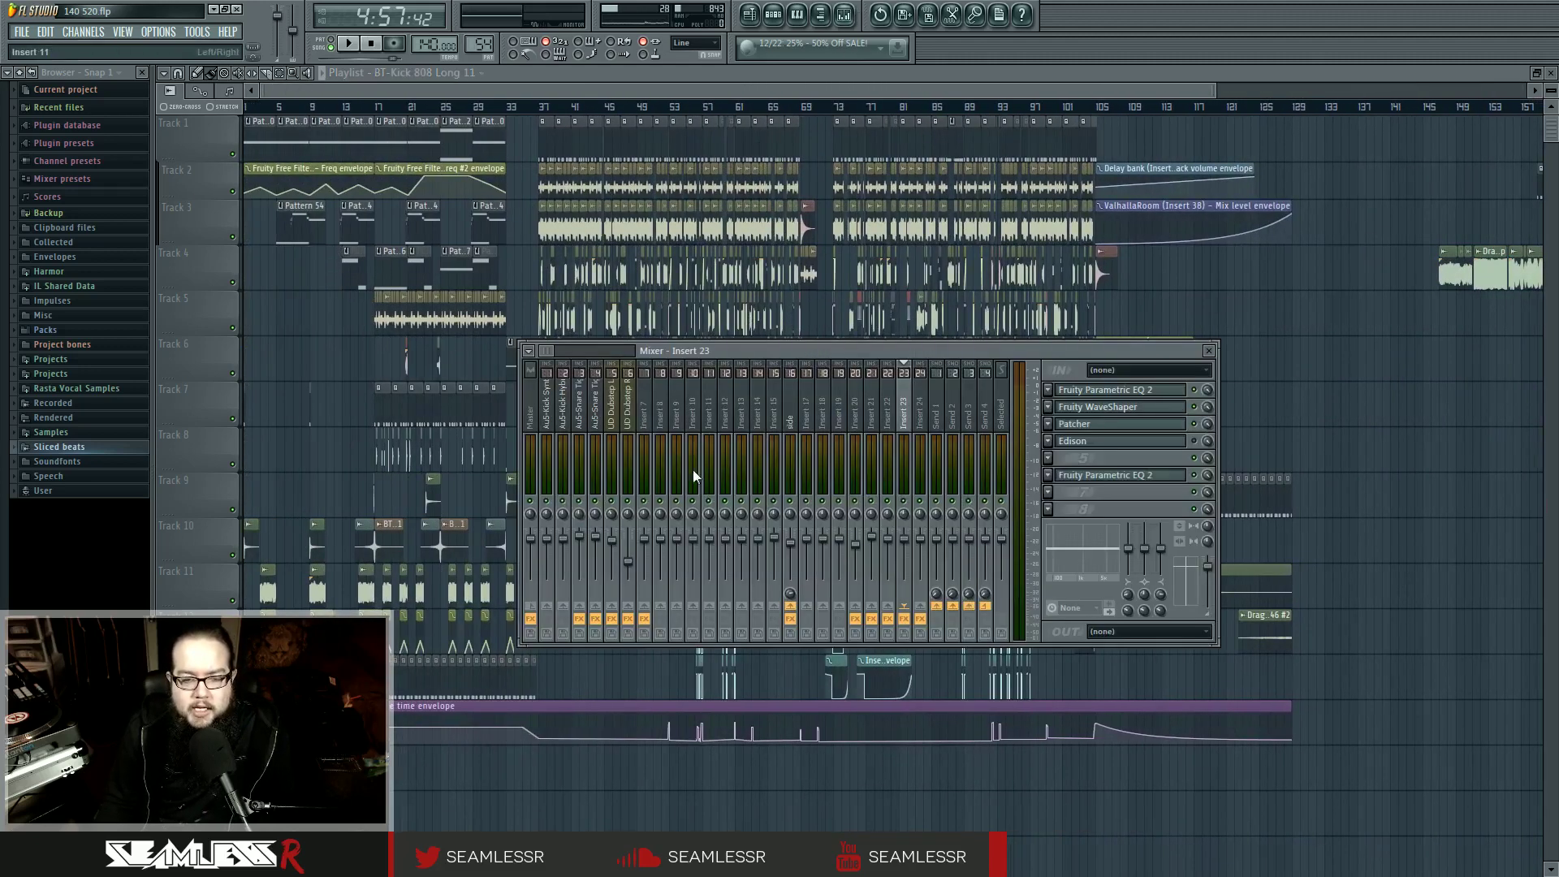
{"action": "left_click", "coordinate": [1101, 454]}
{"action": "left_click_drag", "start_coordinate": [1141, 360], "coordinate": [931, 388]}
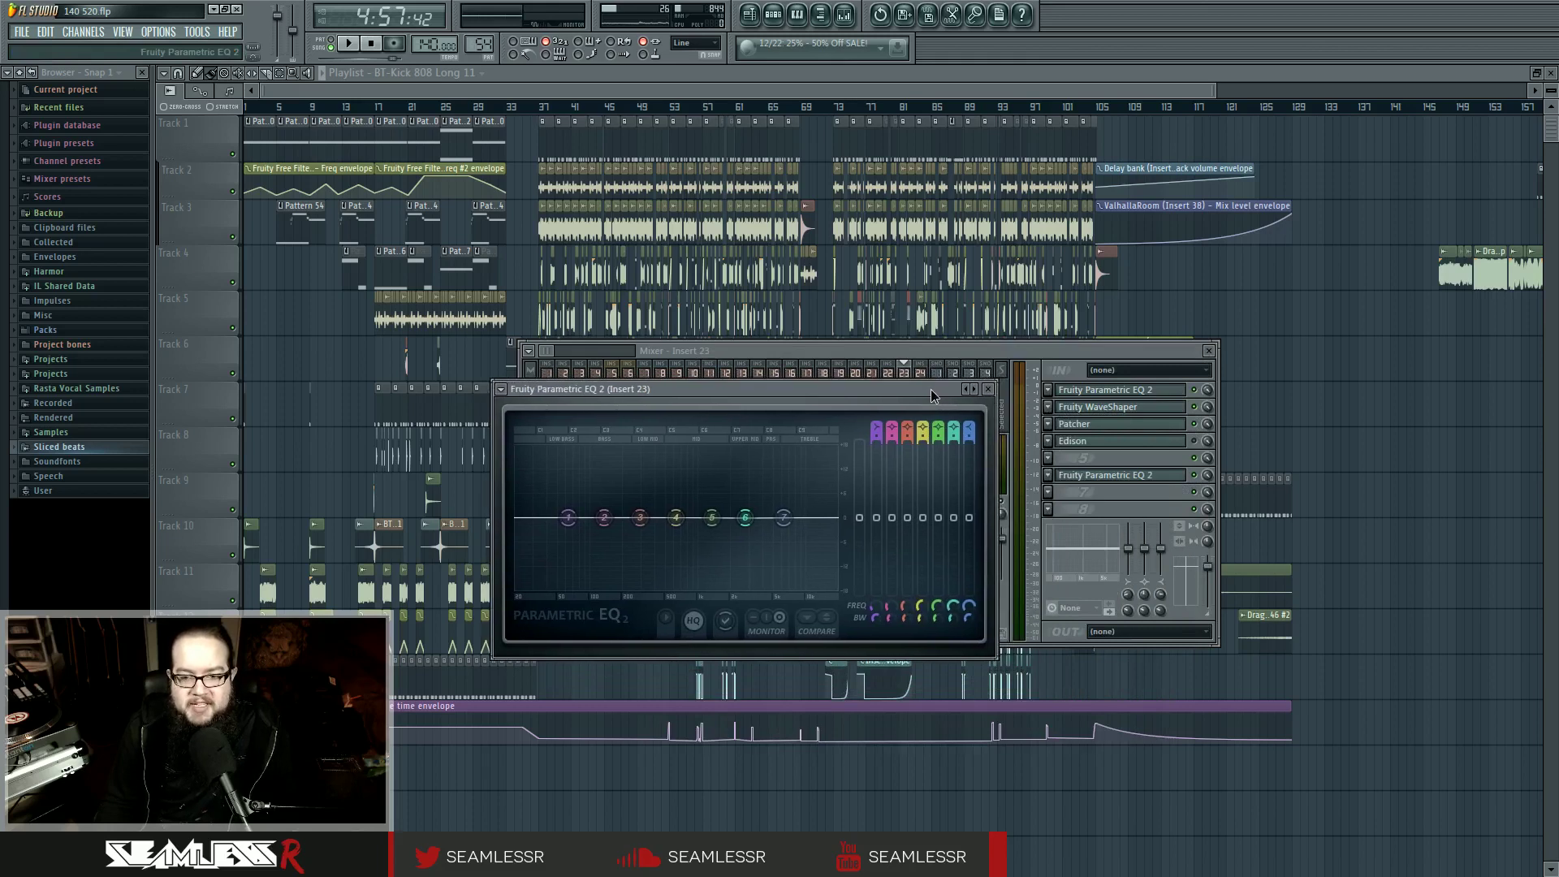
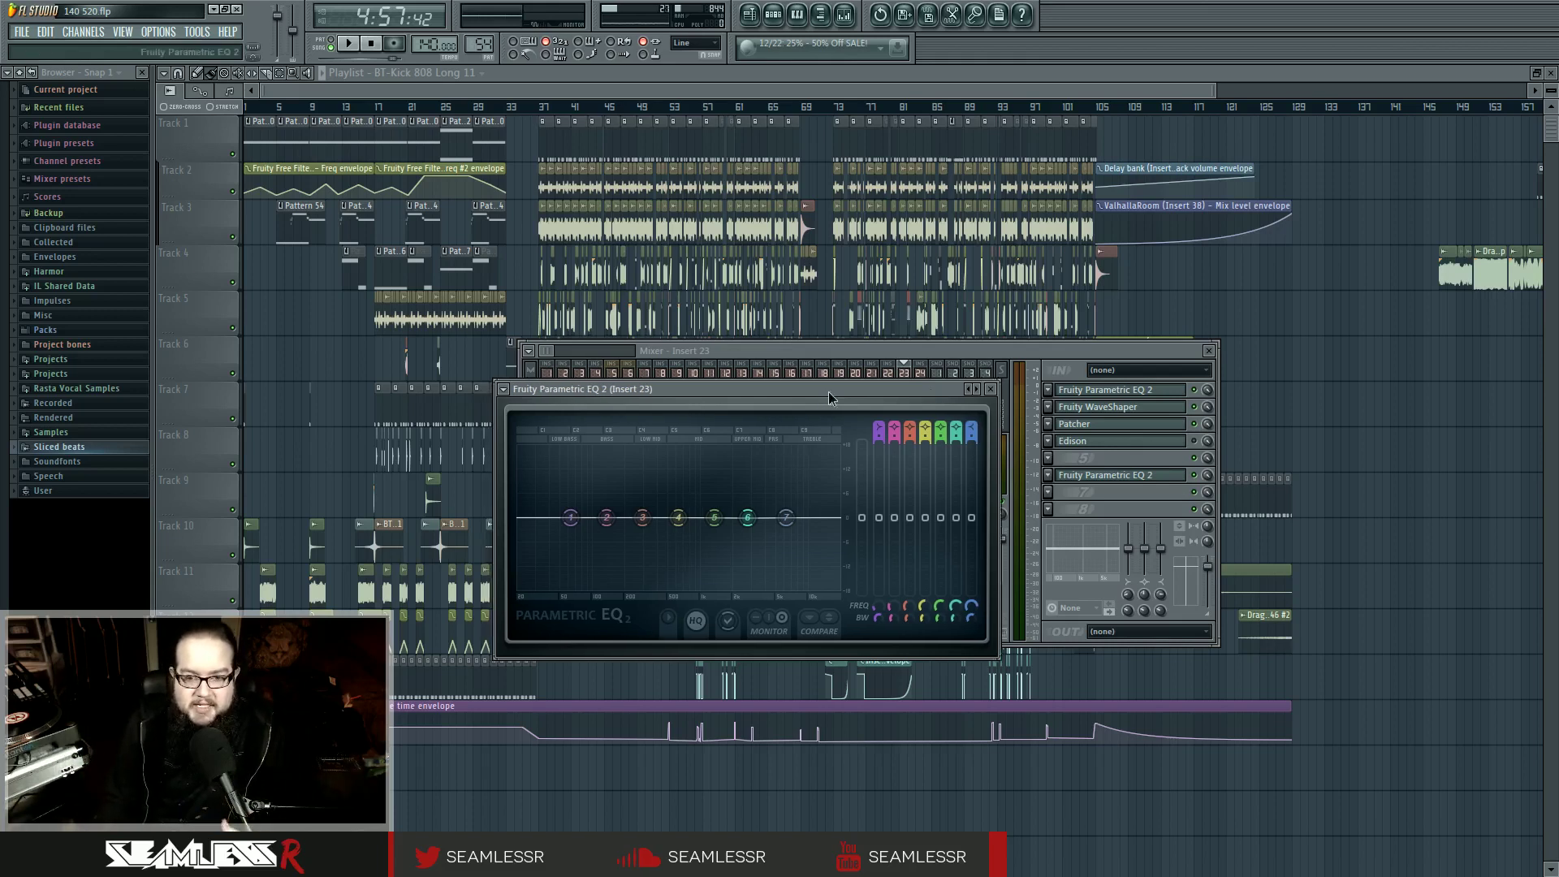
{"action": "left_click_drag", "start_coordinate": [829, 391], "coordinate": [948, 398]}
View Pattern 6 in the piano roll and open the Harmor instrument on its Default channel.
{"action": "left_click", "coordinate": [774, 15]}
{"action": "left_click", "coordinate": [774, 15]}
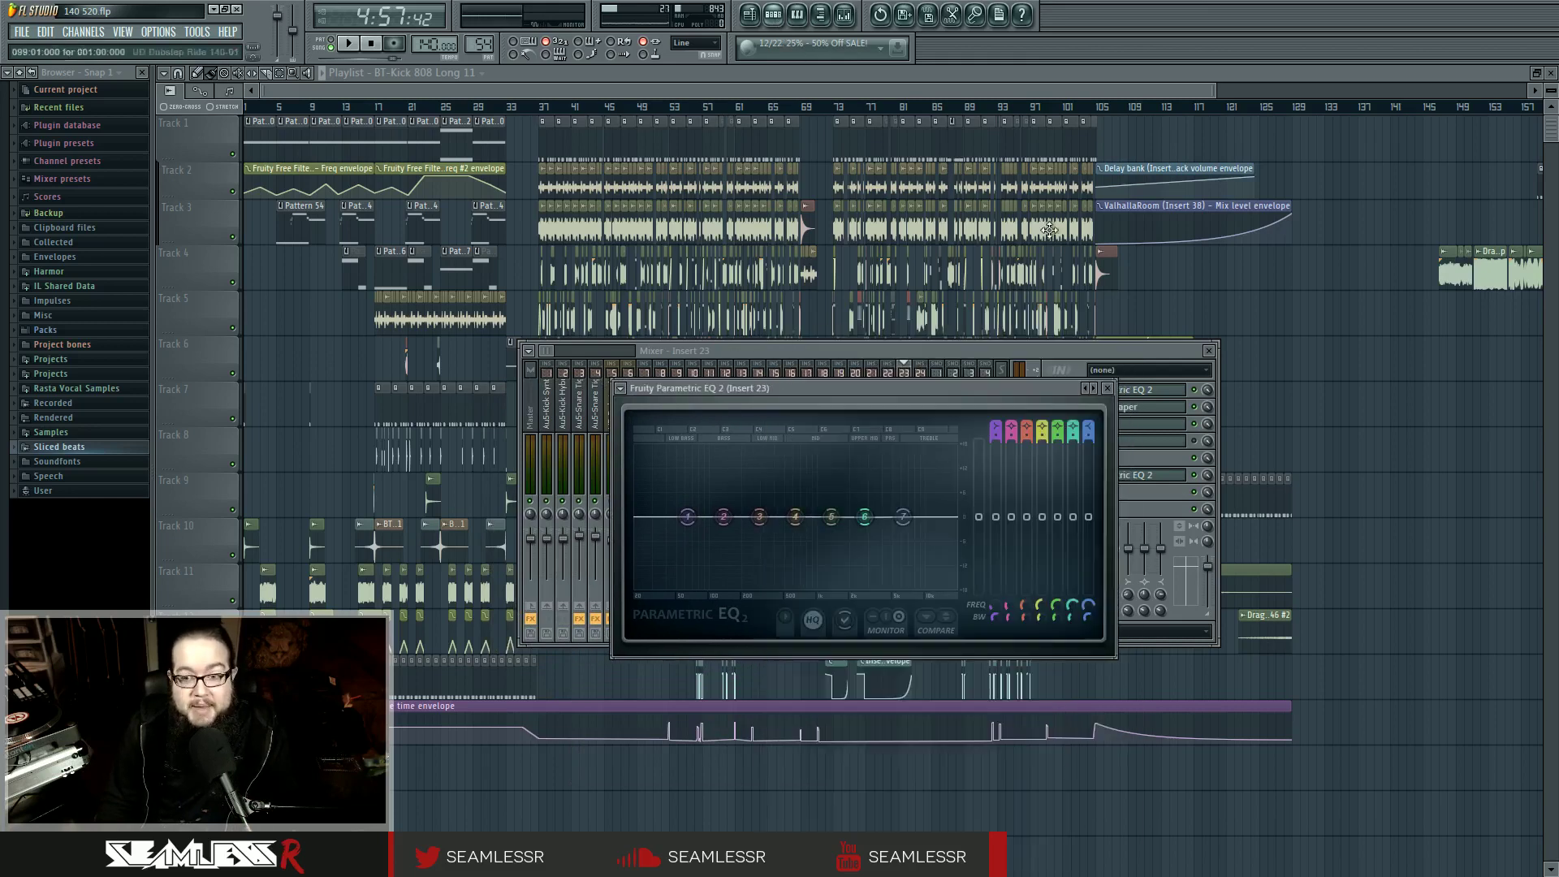
{"action": "left_click_drag", "start_coordinate": [1322, 318], "coordinate": [736, 397]}
{"action": "left_click", "coordinate": [797, 14]}
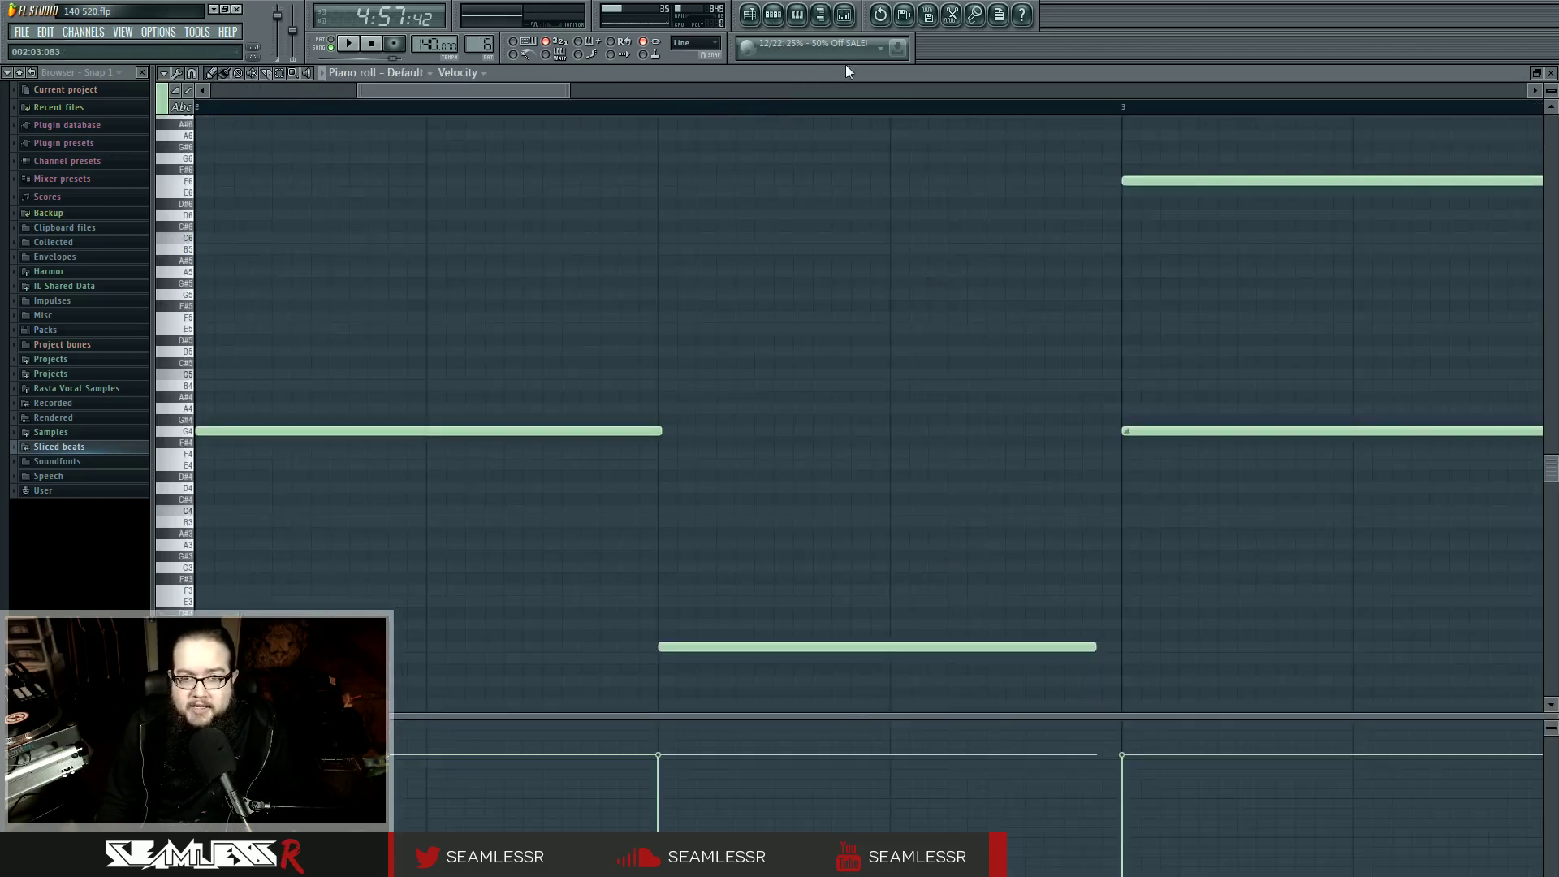
{"action": "left_click", "coordinate": [844, 14]}
{"action": "left_click", "coordinate": [774, 15]}
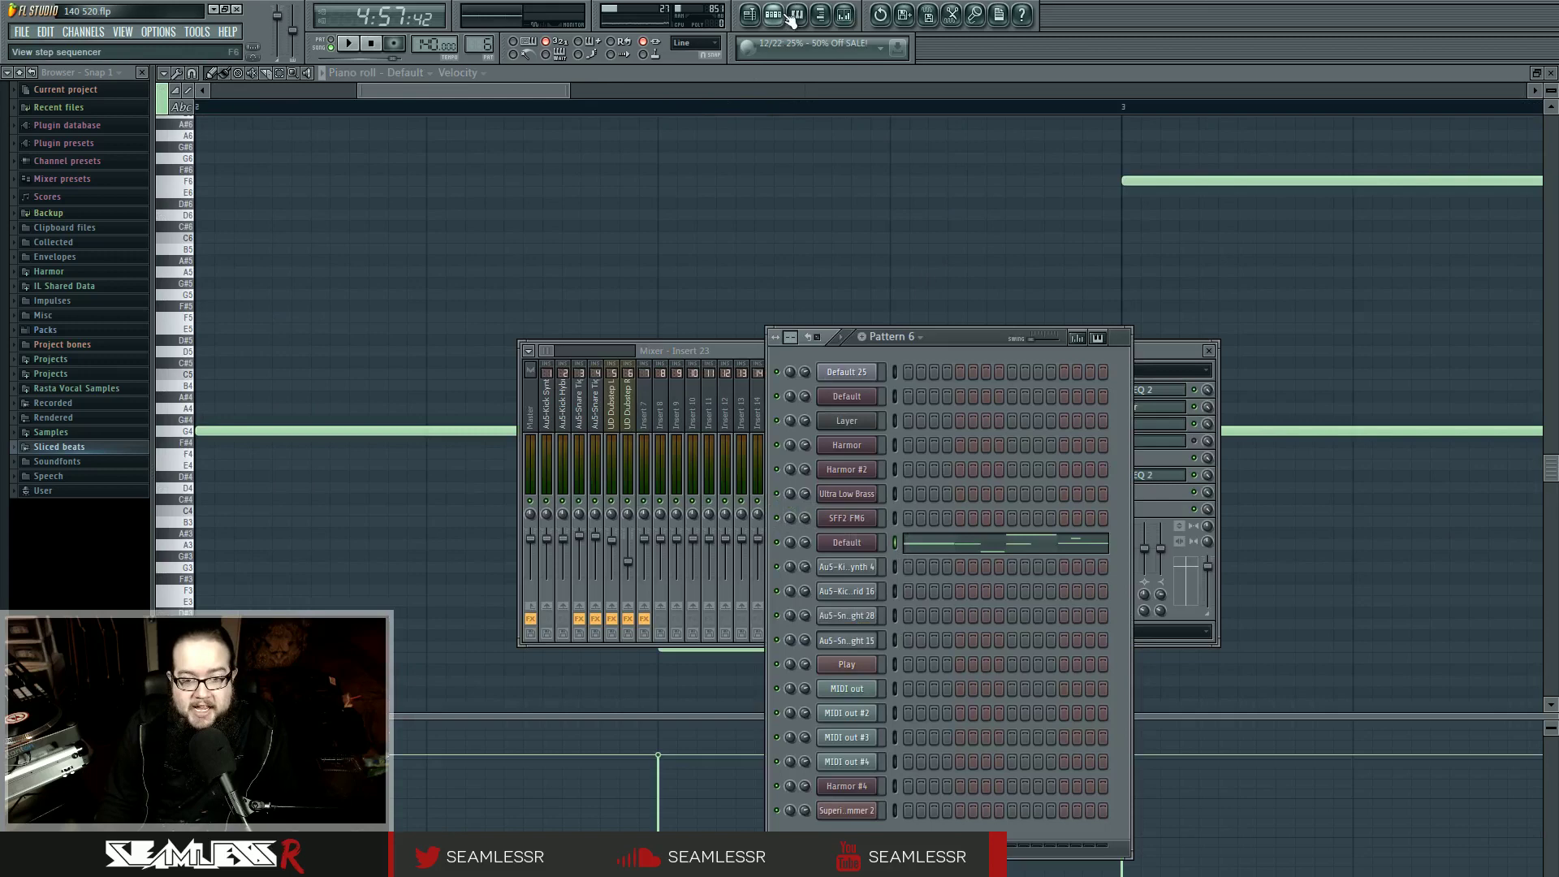
{"action": "left_click", "coordinate": [836, 534]}
{"action": "left_click_drag", "start_coordinate": [809, 225], "coordinate": [669, 239]}
Open the Patcher on Insert 23, inspect the Param. EQ 2 5 and WaveShaper 3 editors, and return to the map.
{"action": "left_click", "coordinate": [1123, 369]}
{"action": "double_click", "coordinate": [1151, 329]}
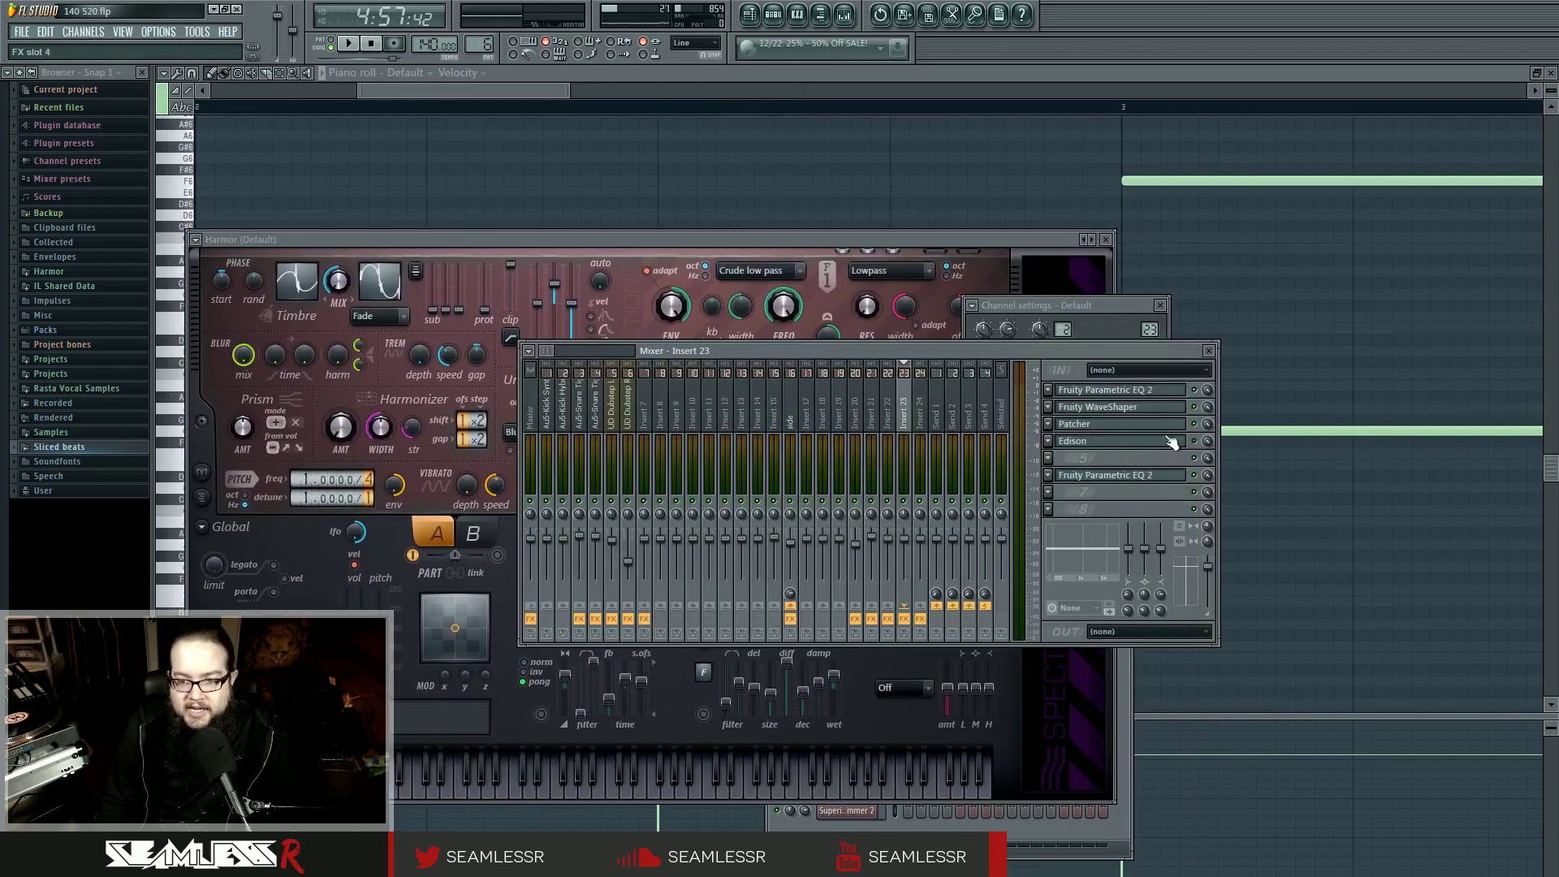
{"action": "left_click", "coordinate": [1084, 423]}
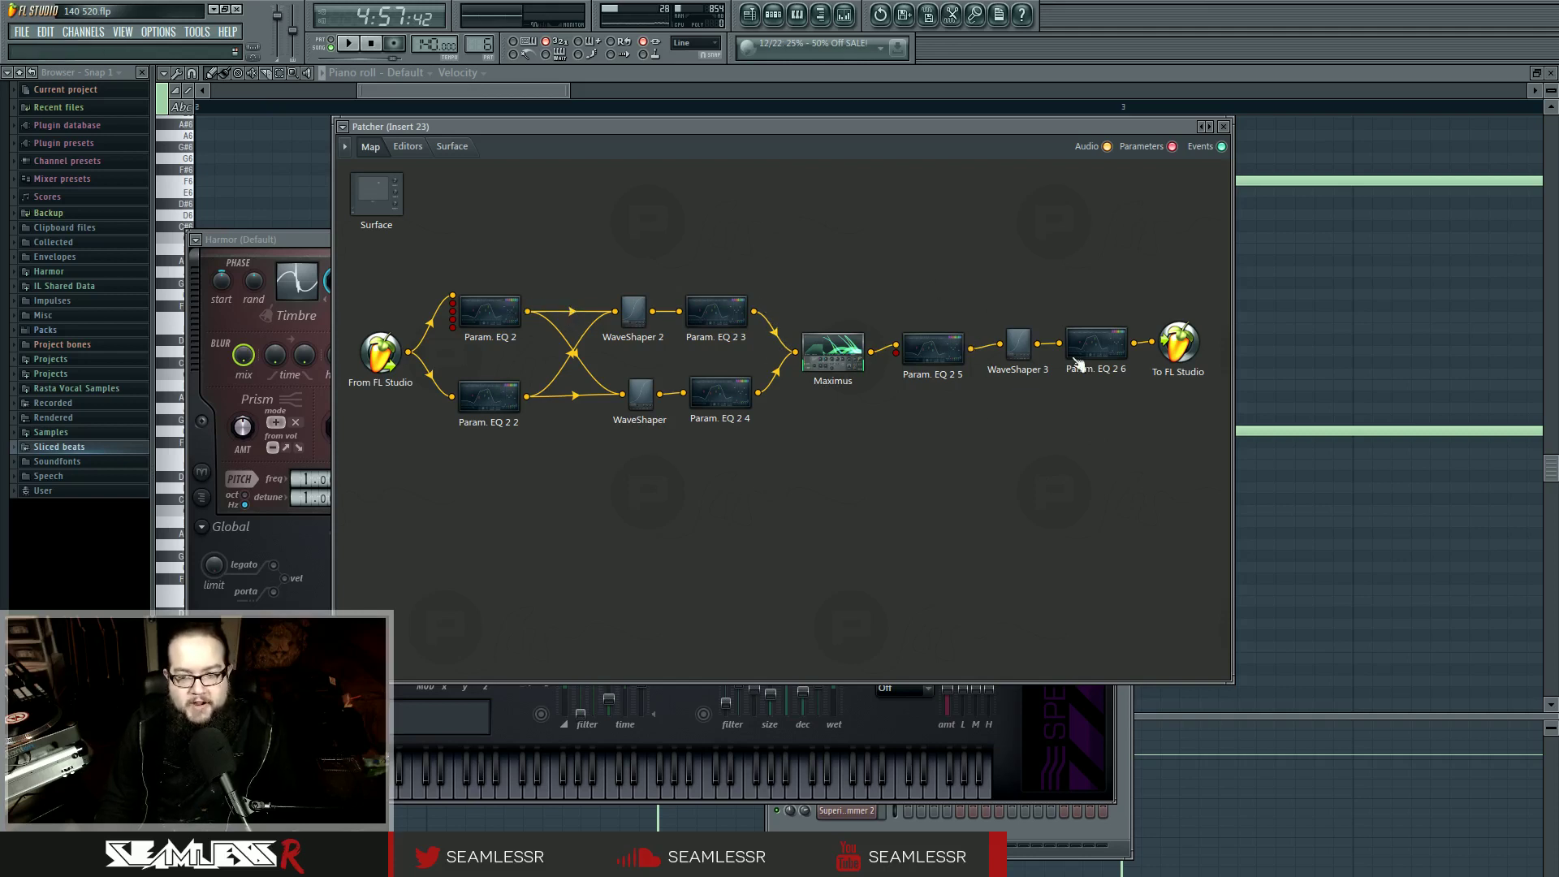
{"action": "double_click", "coordinate": [926, 356]}
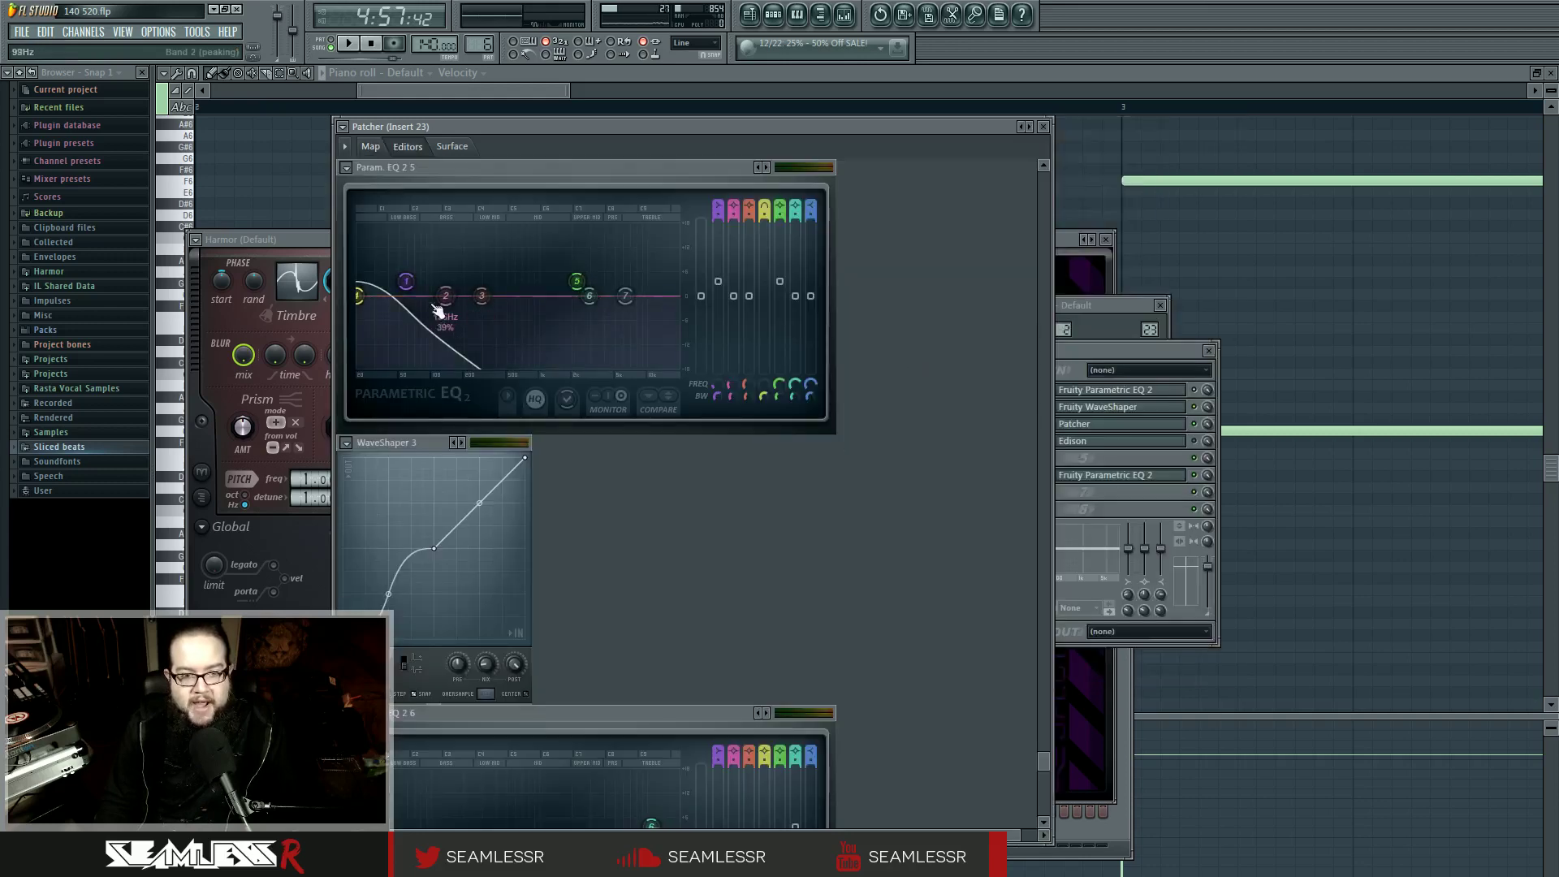
{"action": "scroll", "coordinate": [878, 536], "scroll_direction": "down", "scroll_amount": 3}
{"action": "scroll", "coordinate": [907, 542], "scroll_direction": "up", "scroll_amount": 6}
{"action": "left_click", "coordinate": [371, 147]}
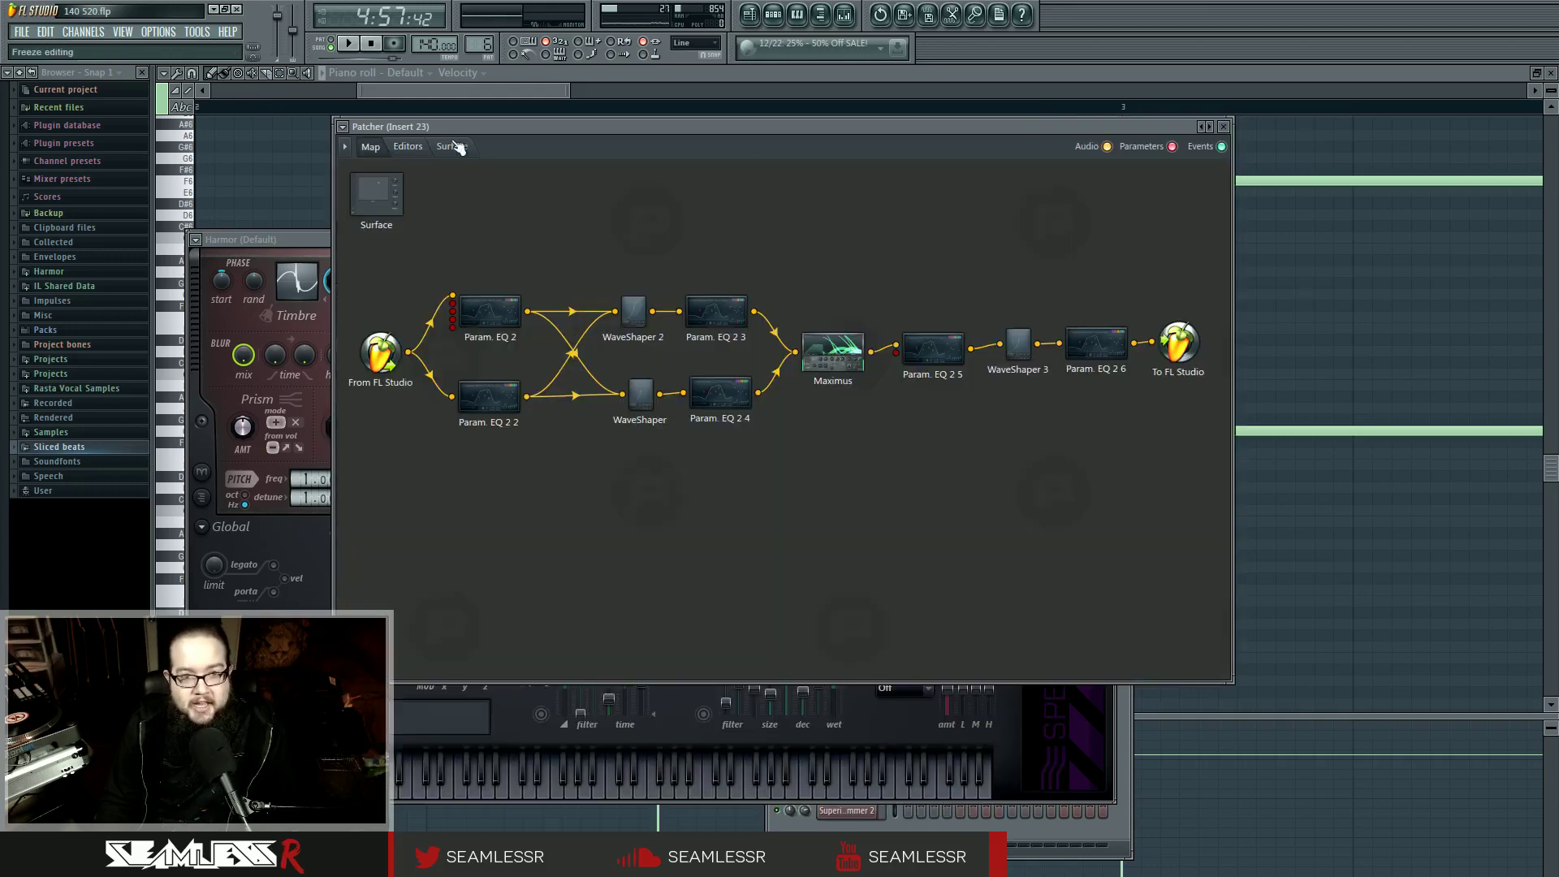
Review the effect slots on Insert 23 in the mixer and the Patcher's plugin editors, and return to the Patcher map.
{"action": "left_click", "coordinate": [845, 15]}
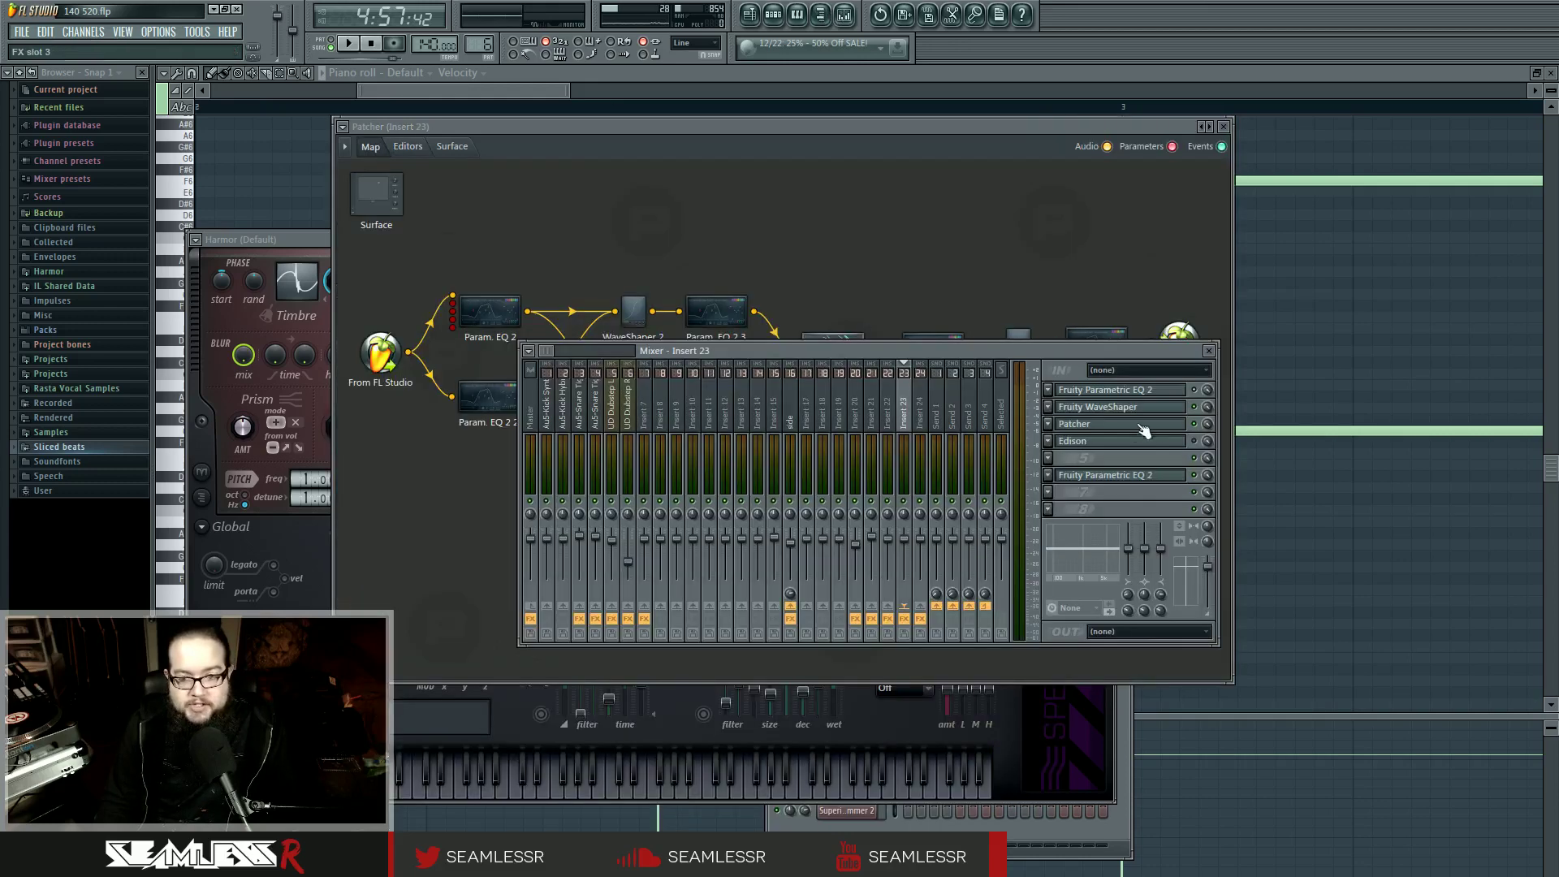
{"action": "left_click", "coordinate": [1111, 474]}
{"action": "left_click", "coordinate": [1178, 496]}
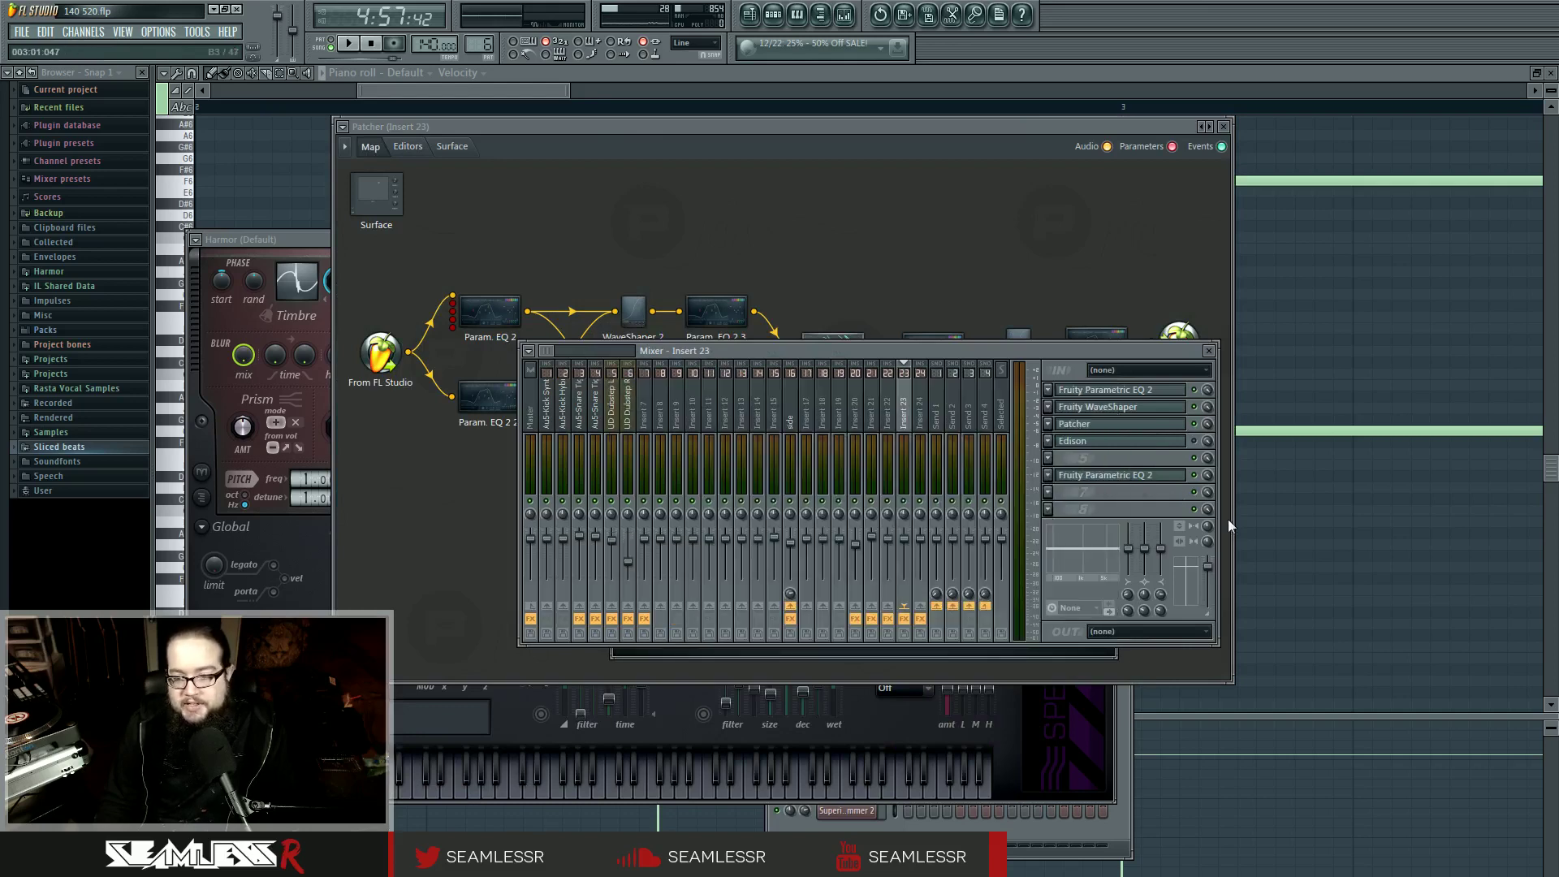
{"action": "left_click", "coordinate": [1127, 391]}
{"action": "left_click", "coordinate": [1123, 398]}
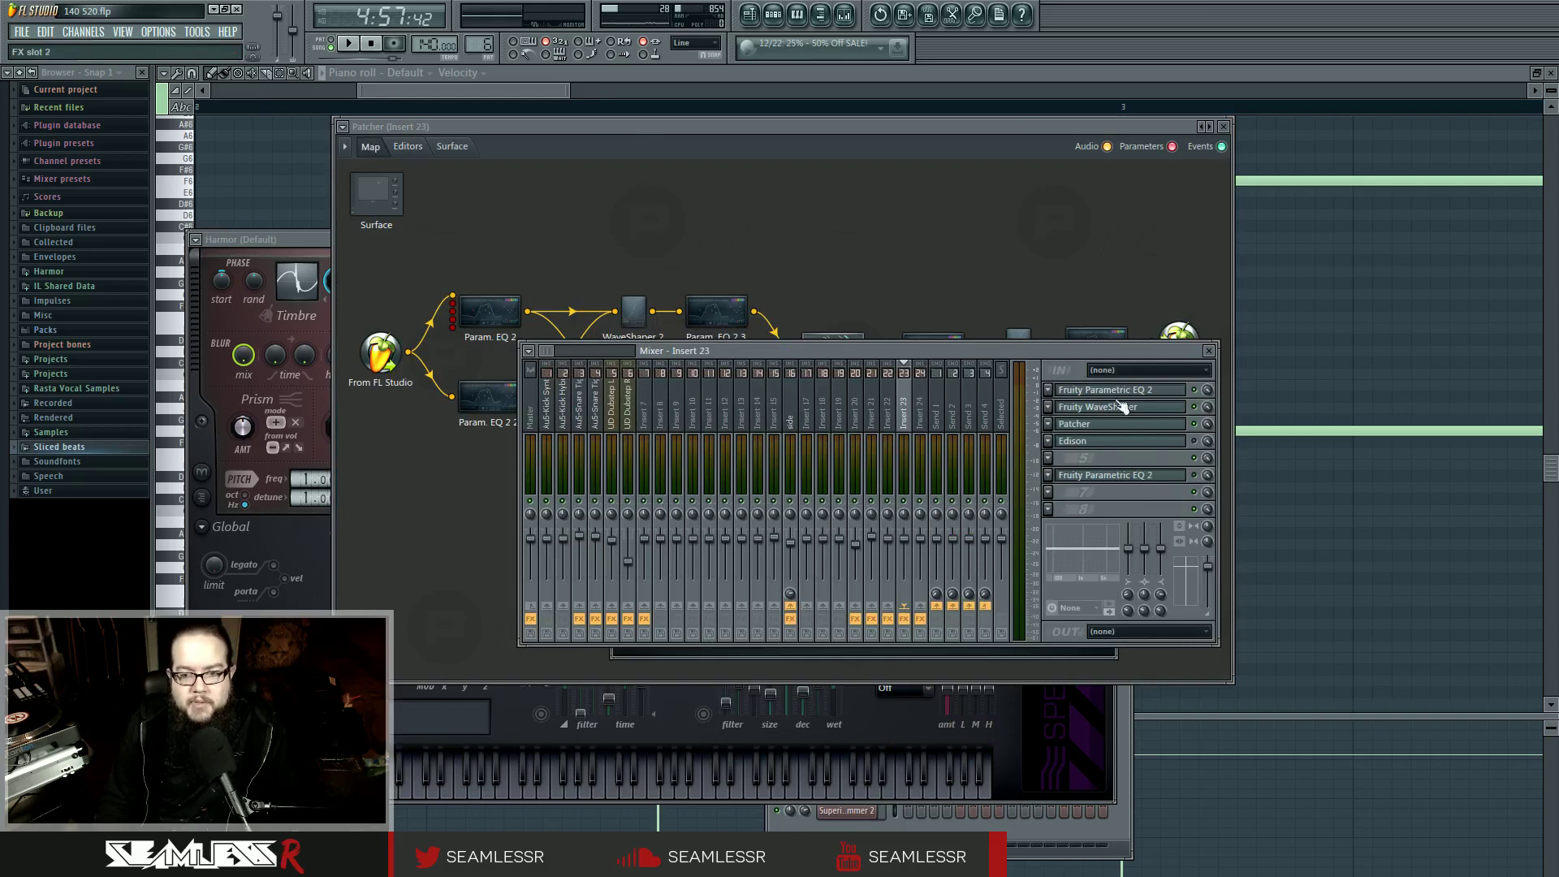
{"action": "left_click", "coordinate": [1100, 319]}
{"action": "double_click", "coordinate": [1101, 352]}
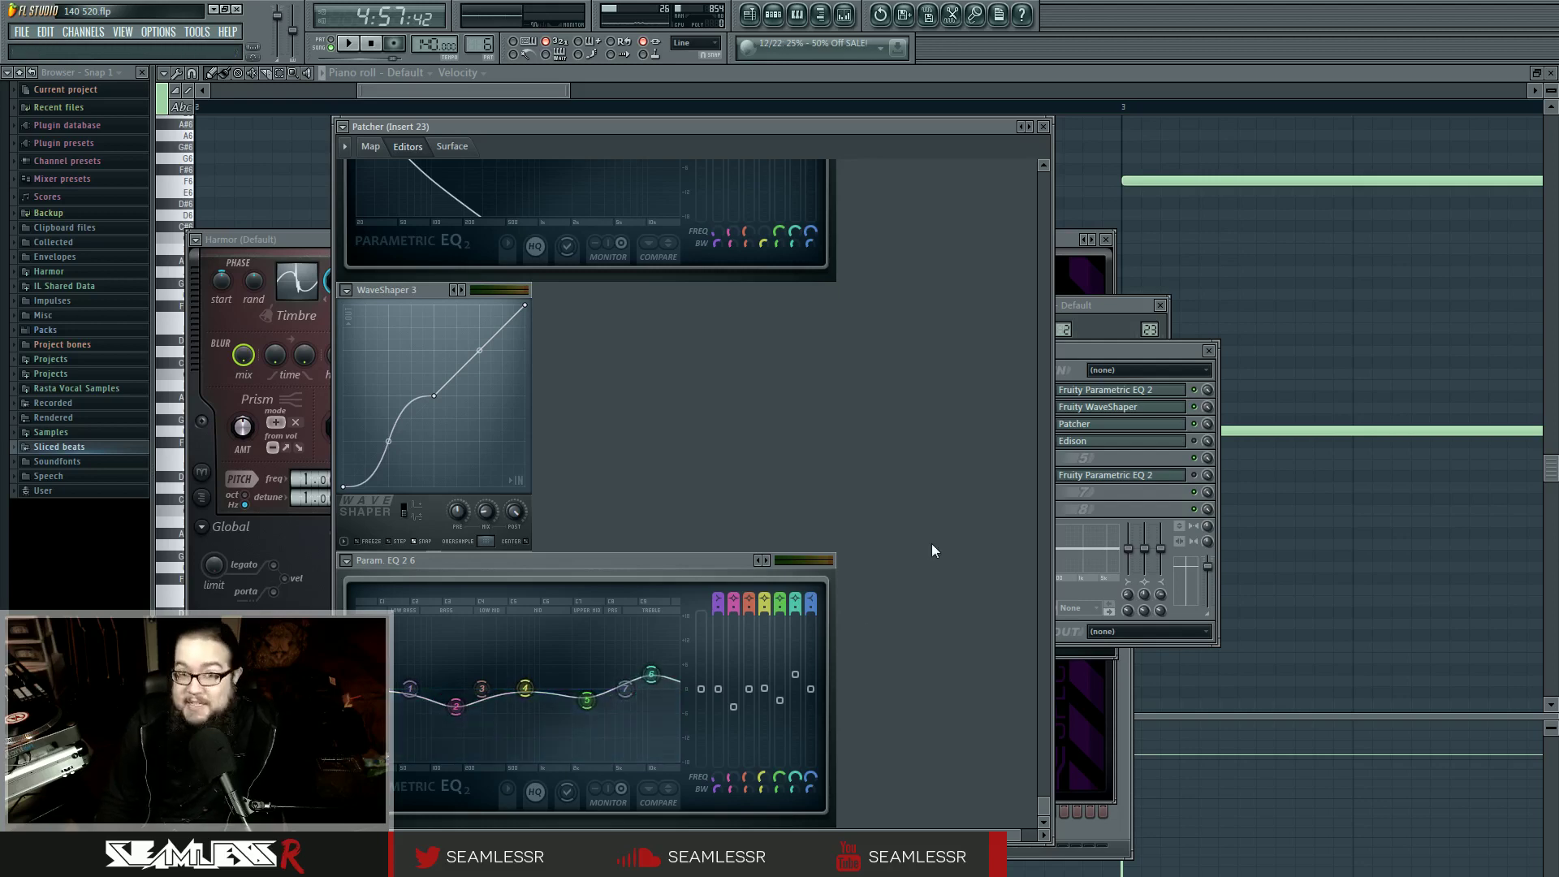
{"action": "left_click", "coordinate": [375, 148]}
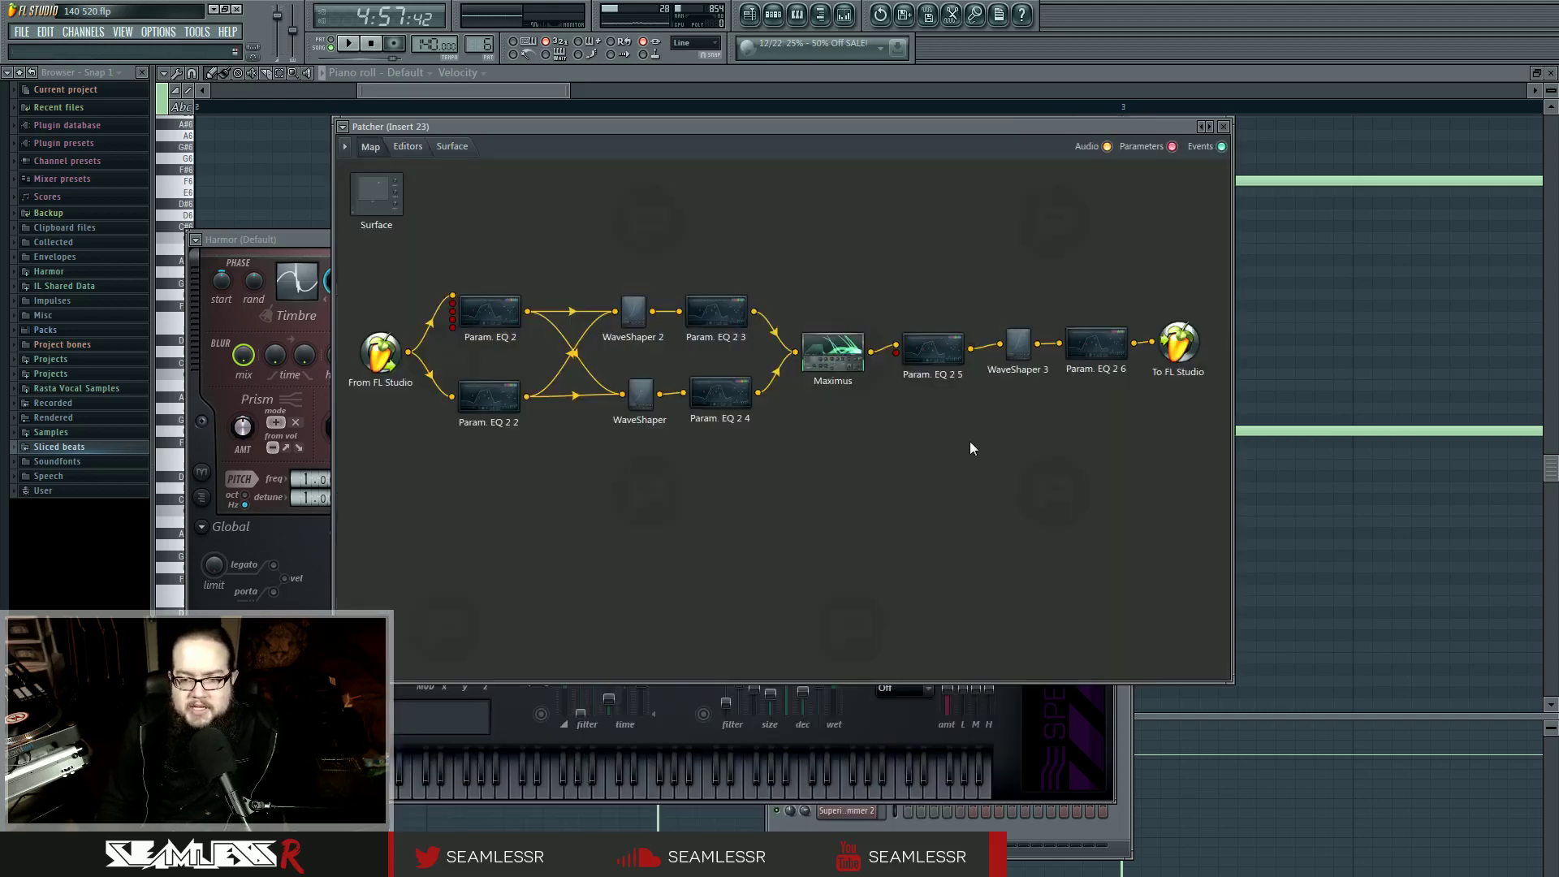
Close the Patcher, mixer, Fruity Parametric EQ 2 and Harmor windows and return to the main arrangement in the playlist.
{"action": "left_click", "coordinate": [1224, 127]}
{"action": "left_click", "coordinate": [1214, 349]}
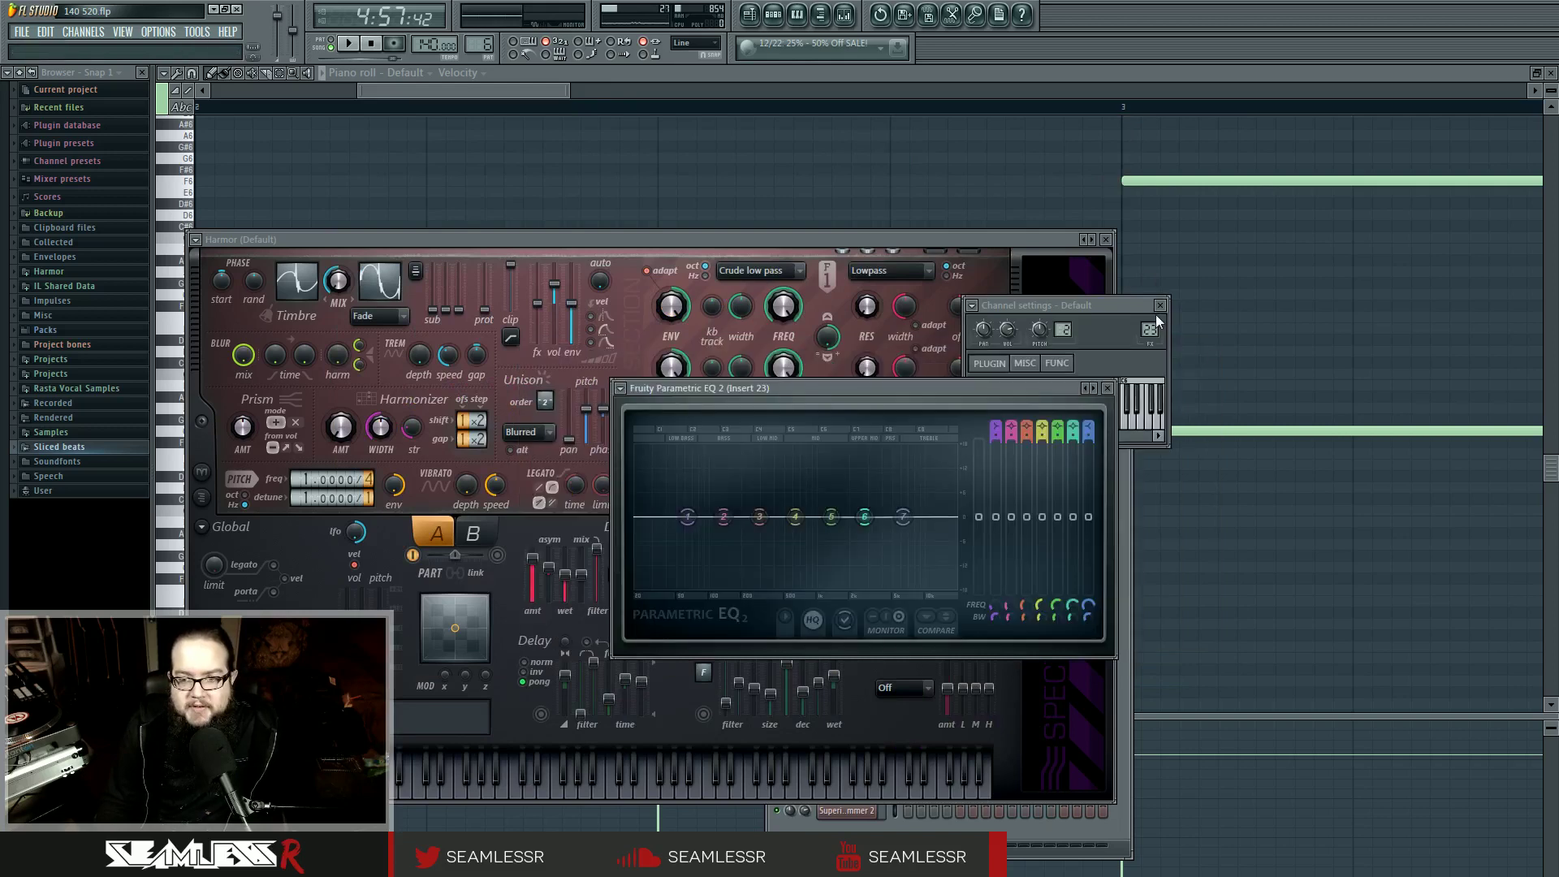
{"action": "left_click", "coordinate": [1109, 389]}
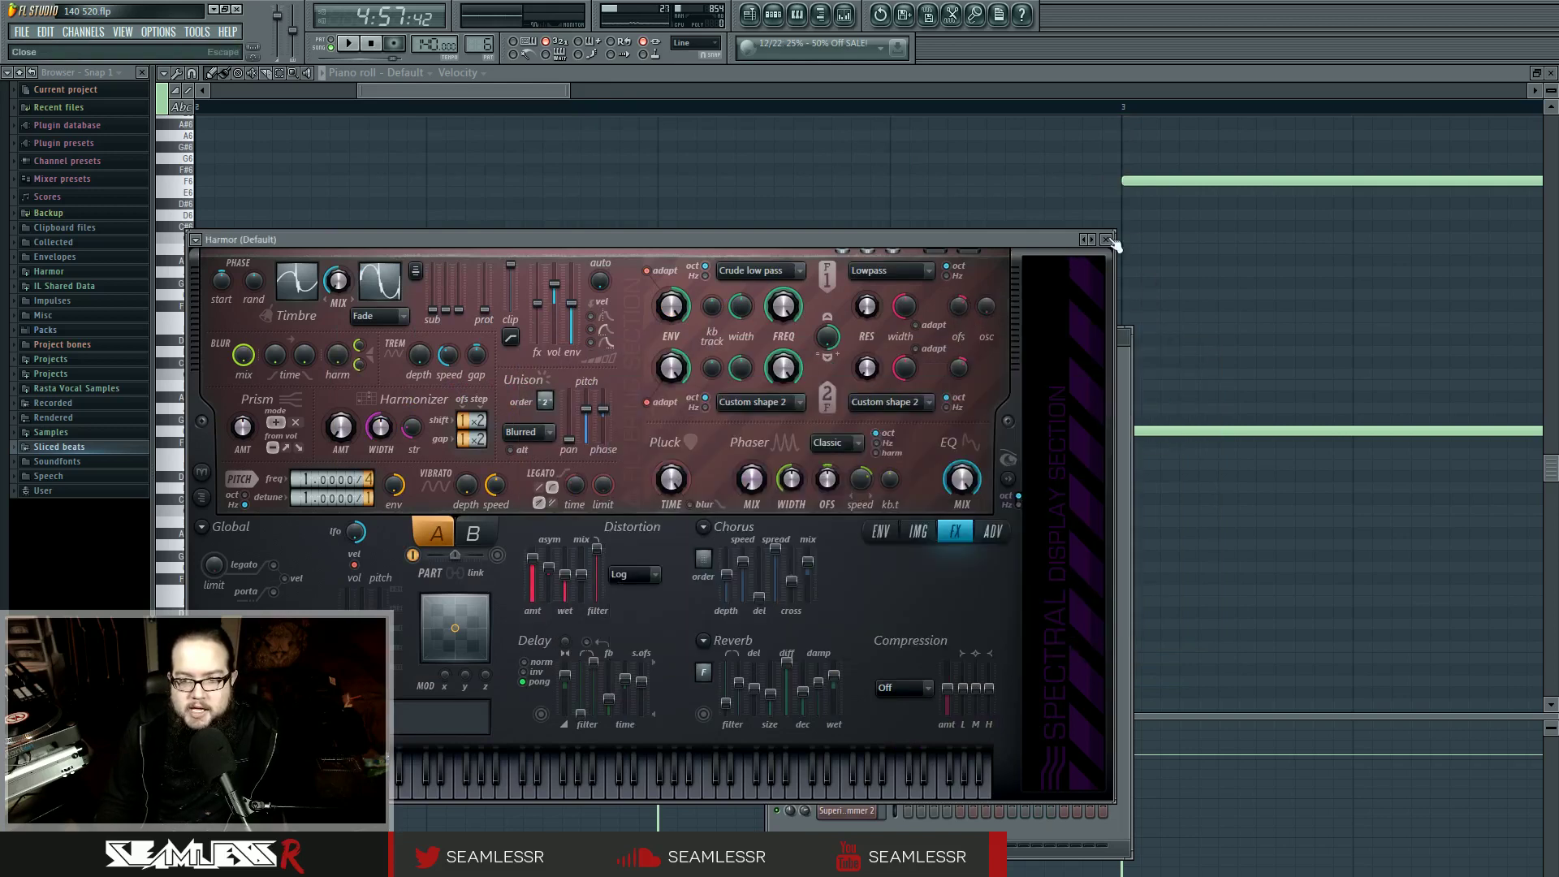
{"action": "left_click", "coordinate": [1106, 239]}
{"action": "key", "text": "F5"}
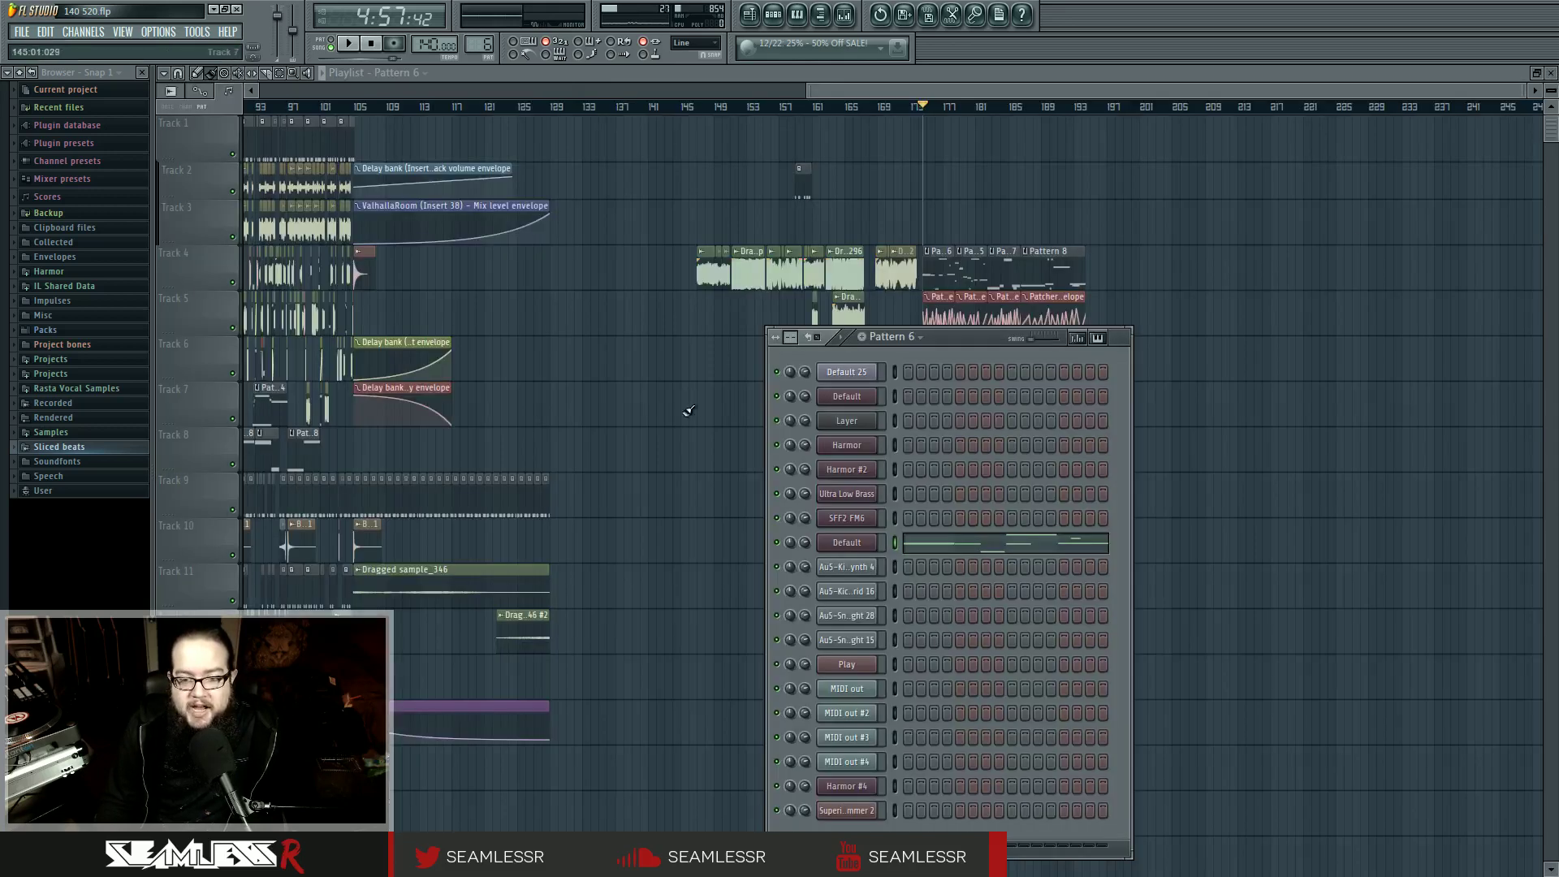
{"action": "left_click_drag", "start_coordinate": [674, 407], "coordinate": [1207, 404]}
View the effect slots of Insert 12 in the mixer, and close all windows covering the playlist.
{"action": "left_click", "coordinate": [774, 14]}
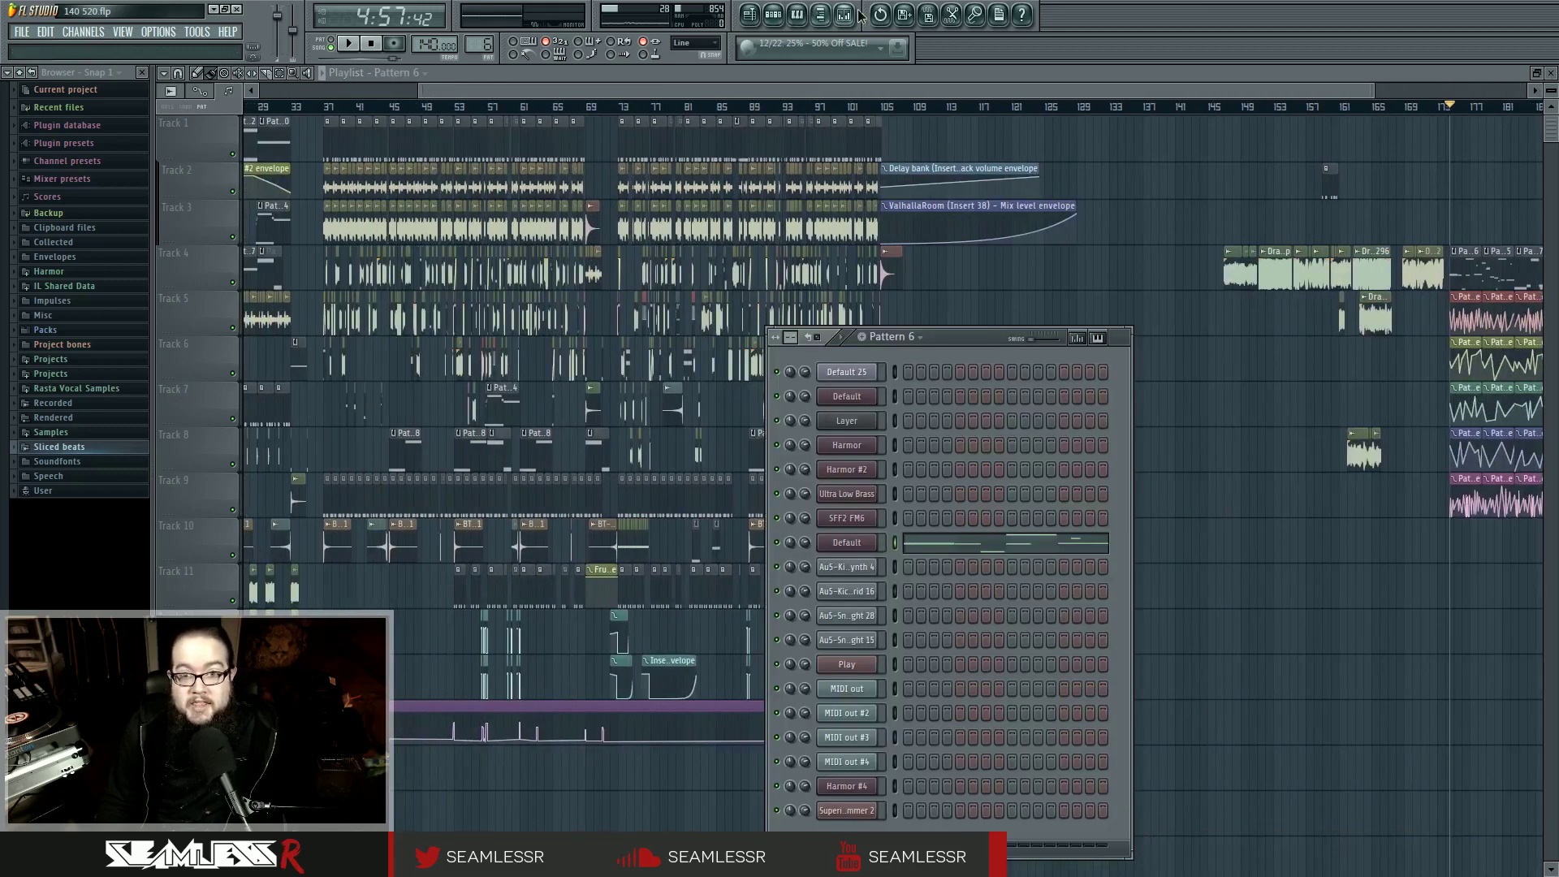
{"action": "left_click", "coordinate": [845, 15]}
{"action": "left_click", "coordinate": [729, 407]}
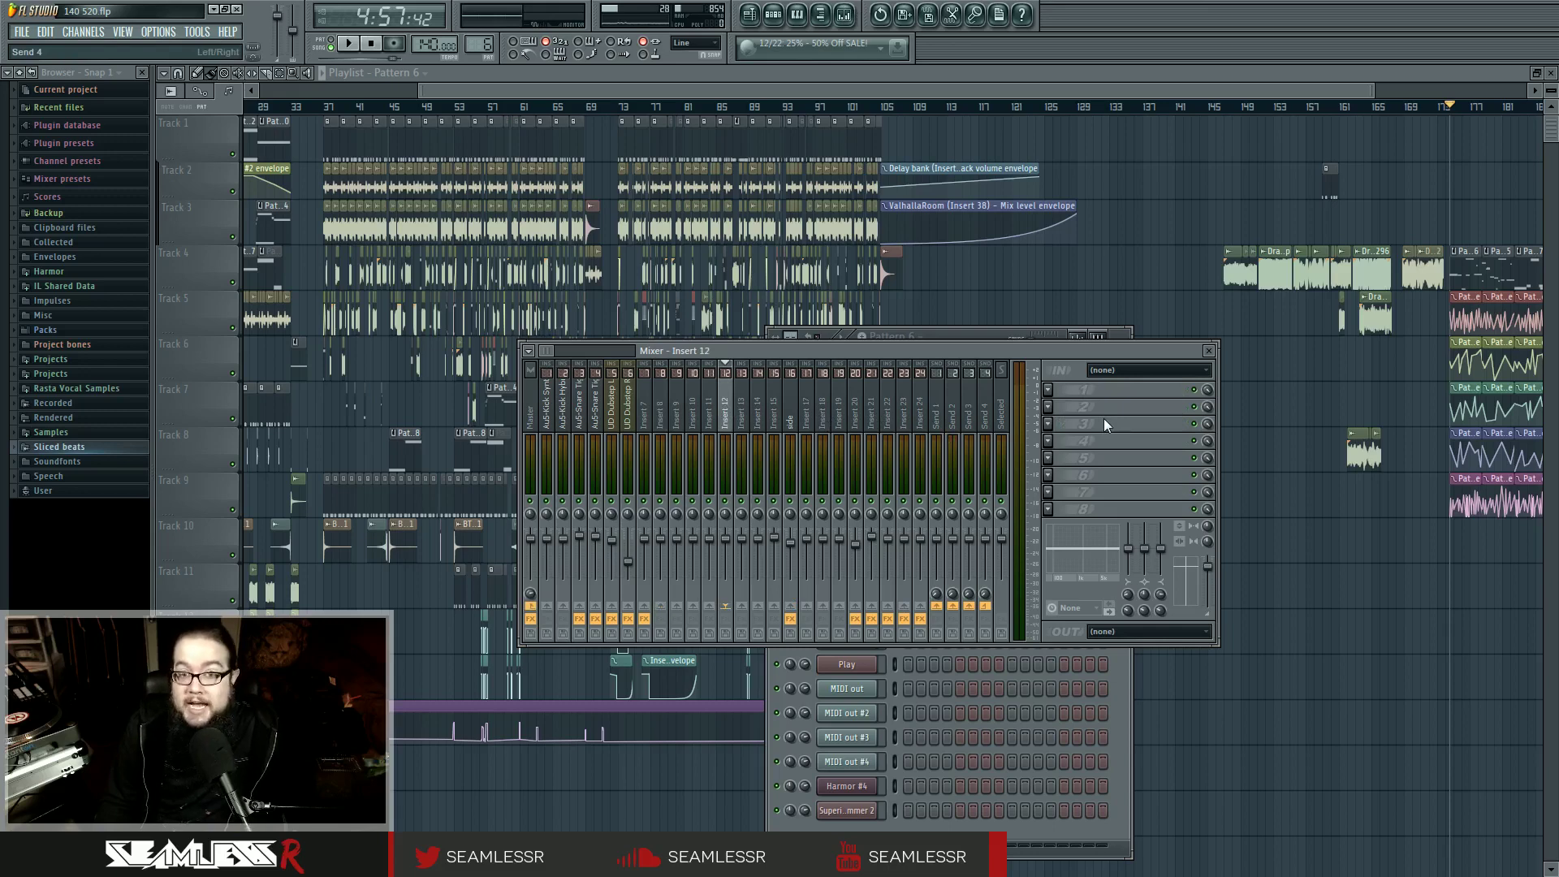
{"action": "key", "text": "F12"}
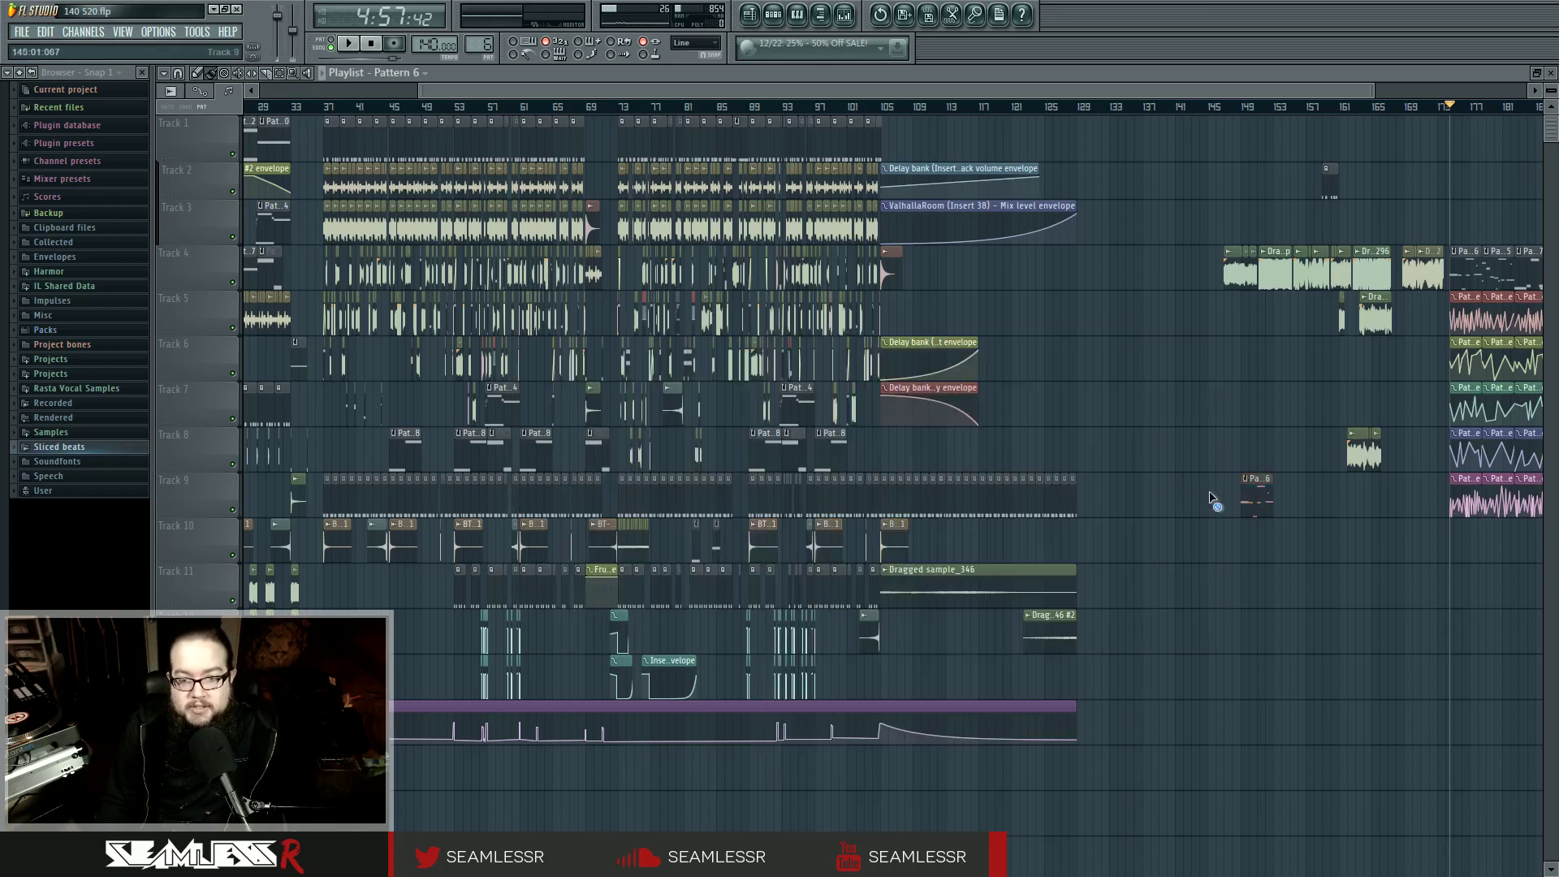
Open the Fruity Parametric EQ 2 on the Master track and inspect its high-frequency bands.
{"action": "key", "text": "F9"}
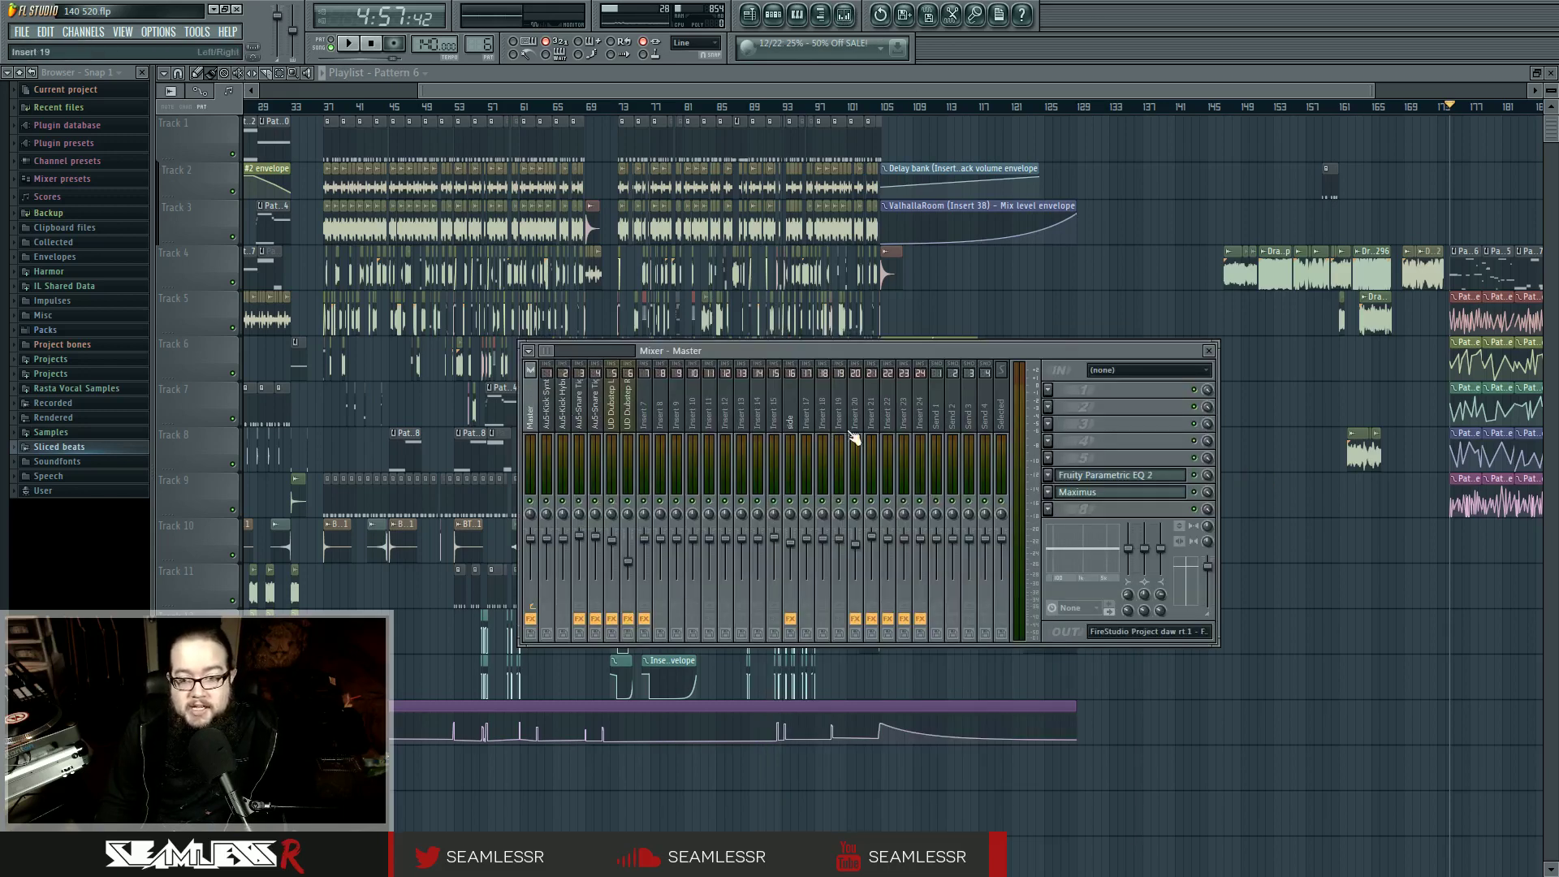
{"action": "left_click", "coordinate": [1088, 475]}
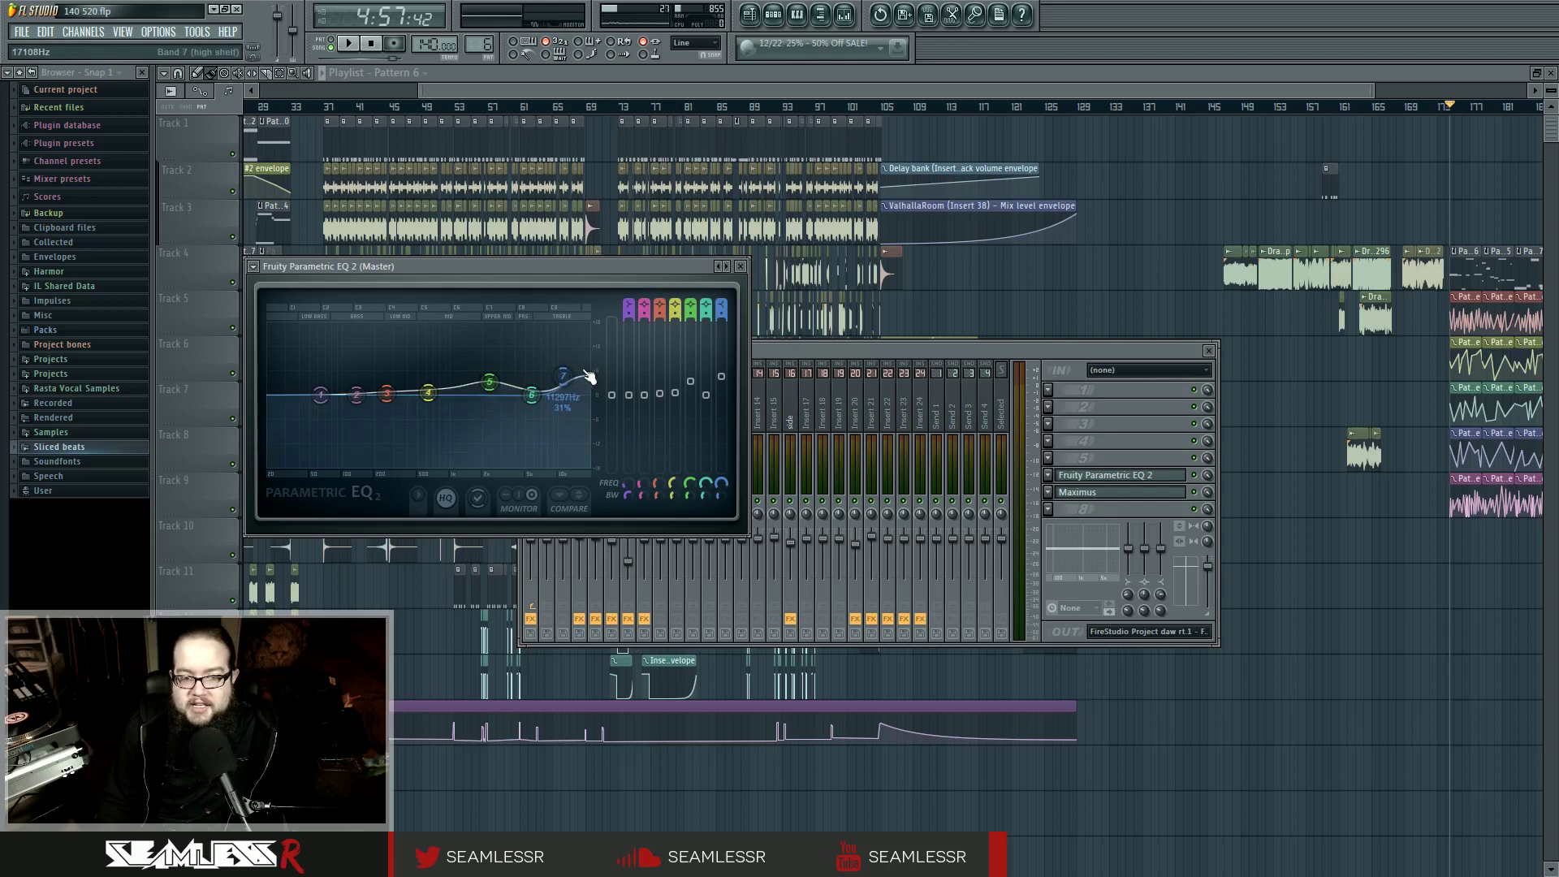
{"action": "left_click", "coordinate": [809, 348]}
Check the Fruity Parametric EQ 2 on Insert 21 and the effect slots on Insert 23.
{"action": "left_click", "coordinate": [871, 406]}
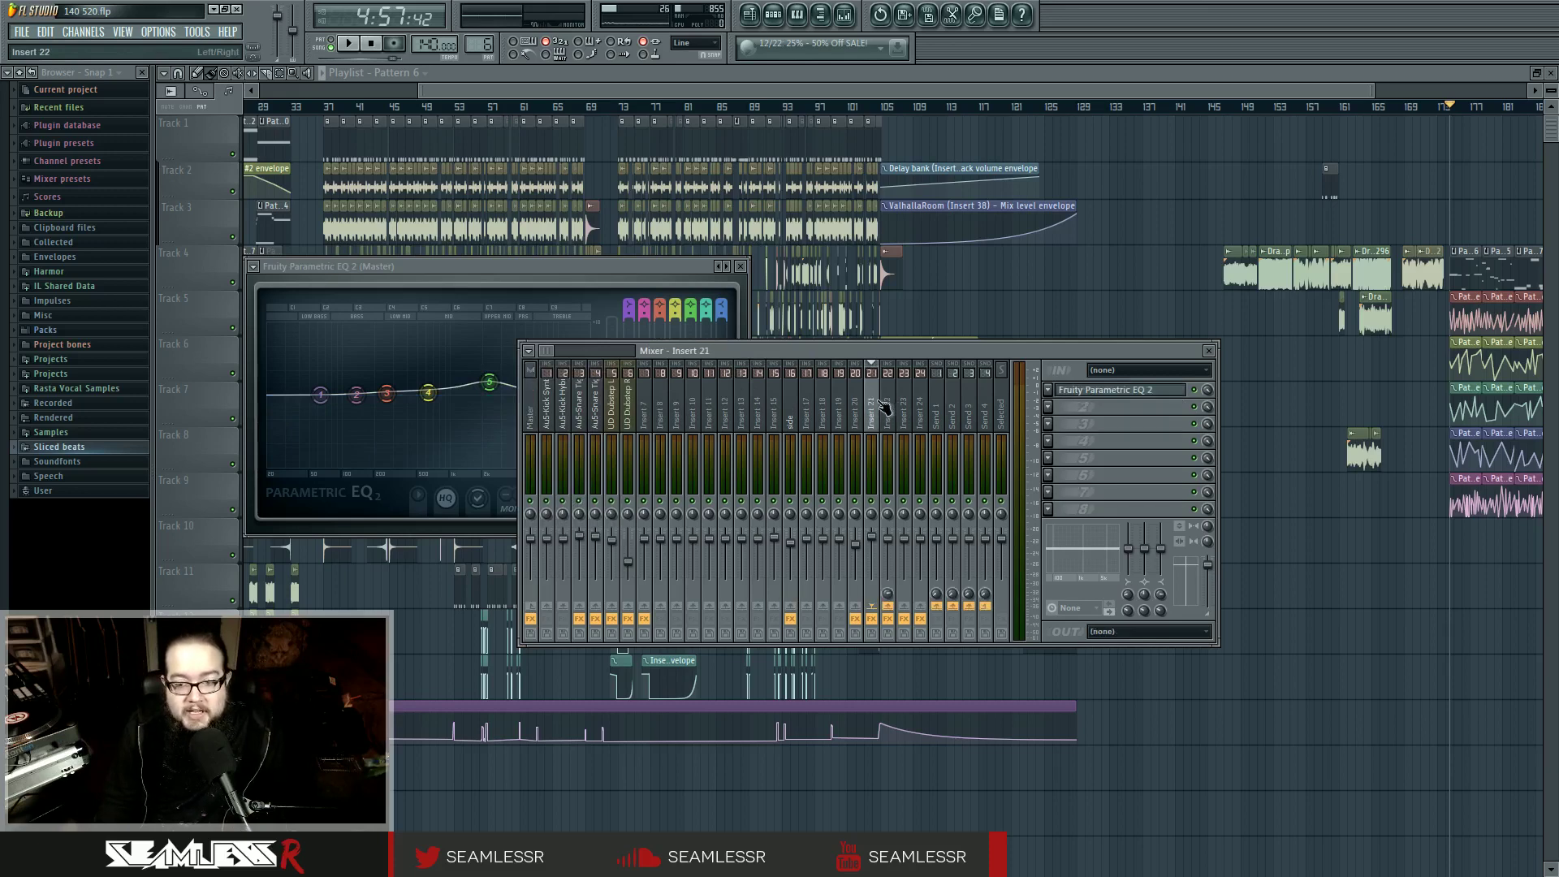
{"action": "left_click", "coordinate": [1123, 391]}
{"action": "left_click", "coordinate": [1123, 393]}
{"action": "left_click", "coordinate": [904, 406]}
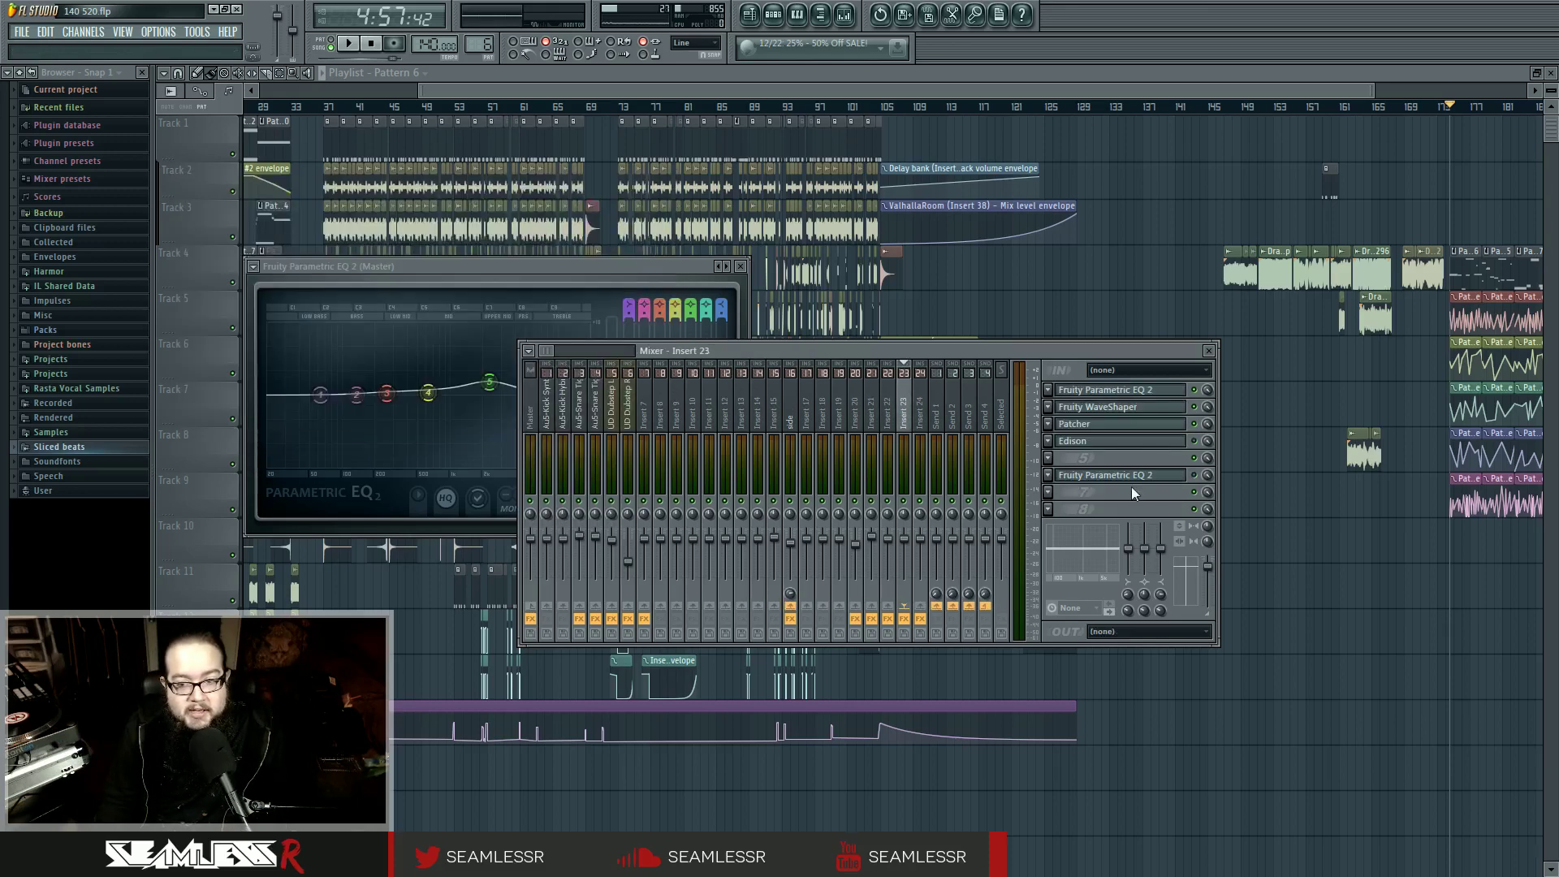
Open Edison on Insert 24, play back its recorded audio, and stop it.
{"action": "left_click", "coordinate": [924, 423]}
{"action": "left_click", "coordinate": [1100, 388]}
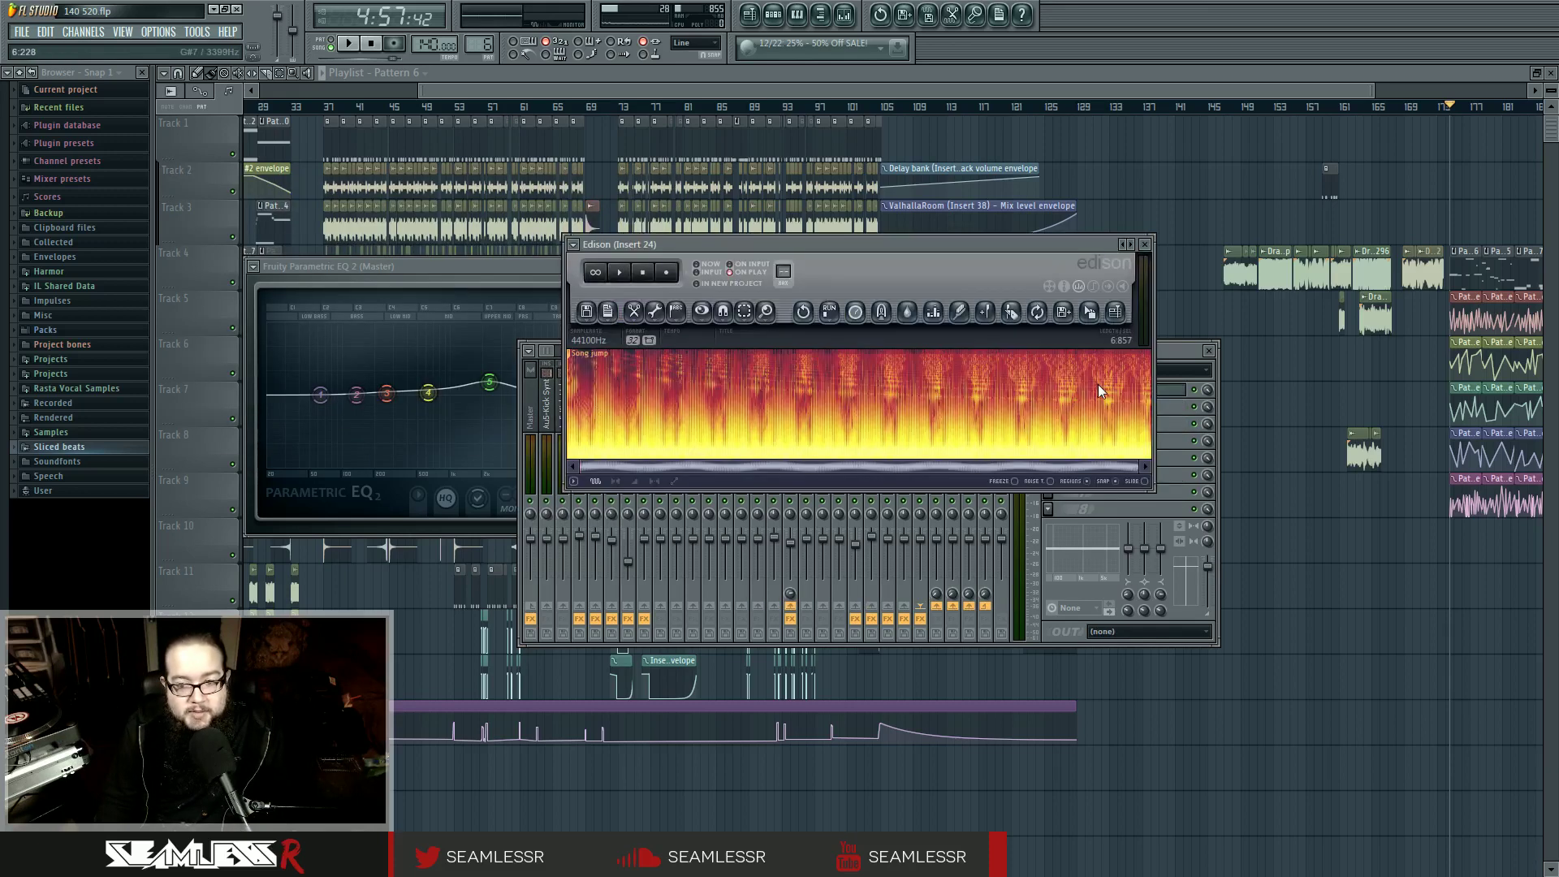
{"action": "left_click", "coordinate": [620, 272]}
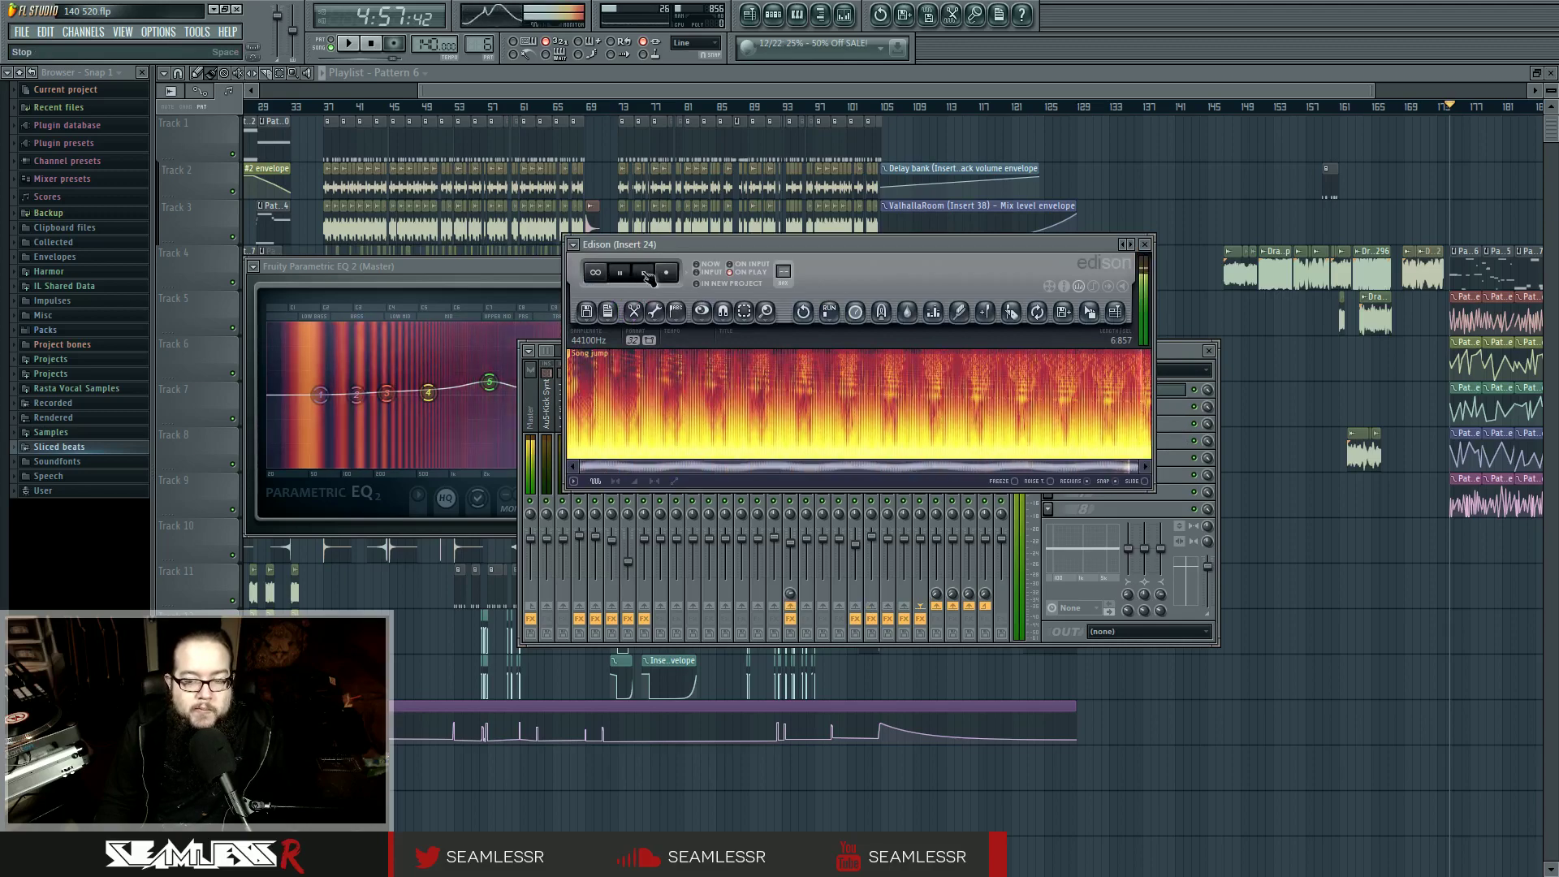
{"action": "left_click", "coordinate": [644, 273]}
Inspect the clips around bar 60 in the playlist and the channel settings of Dragged sample_336.
{"action": "left_click", "coordinate": [1313, 498]}
{"action": "scroll", "coordinate": [515, 487], "scroll_direction": "up", "scroll_amount": 10}
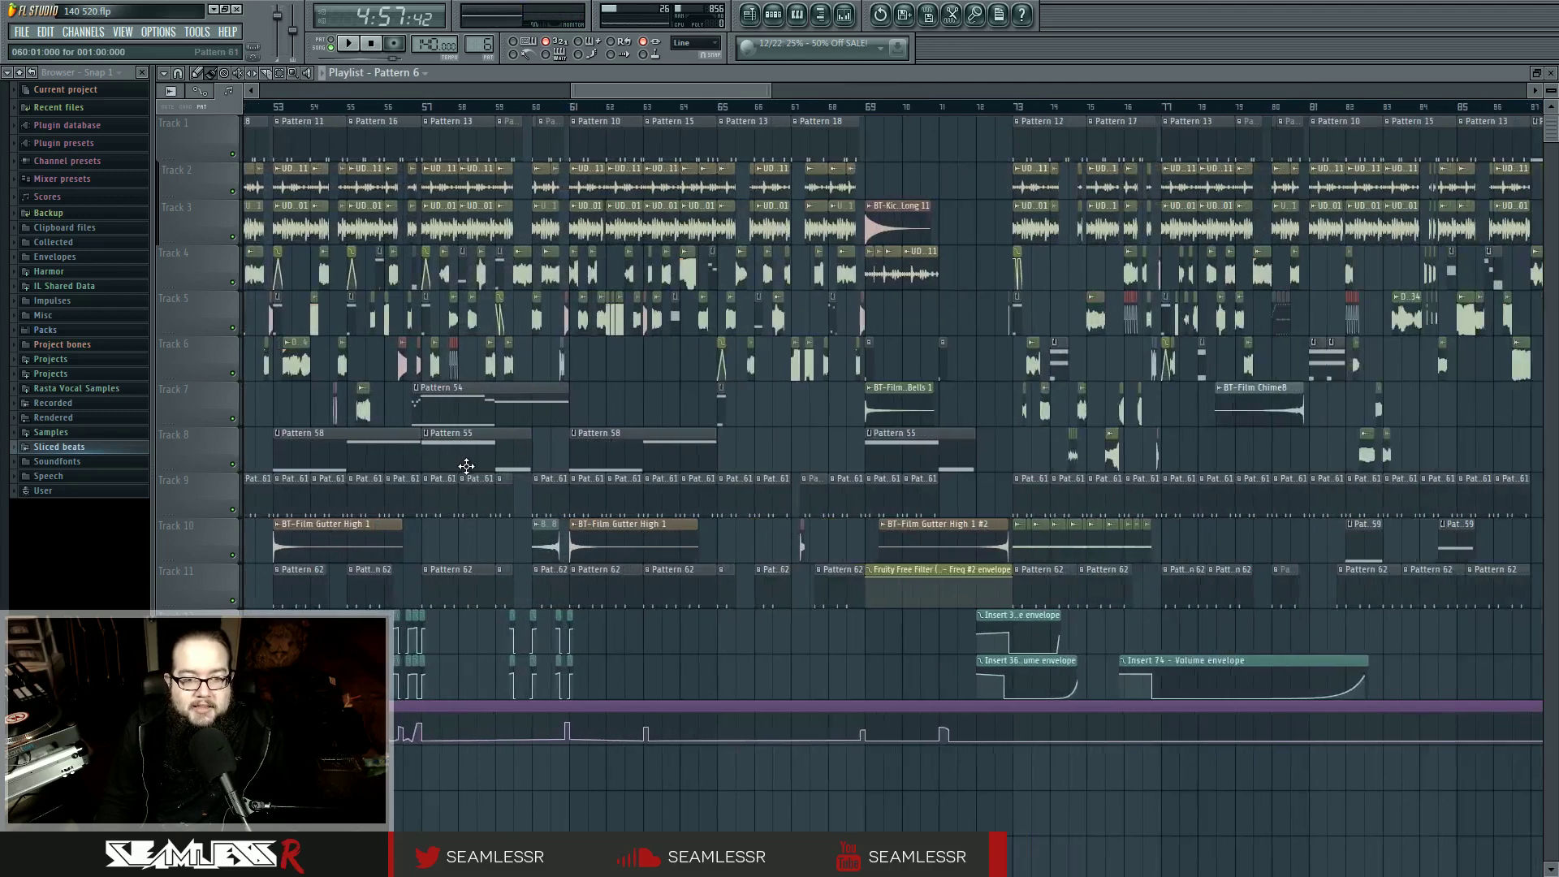
{"action": "scroll", "coordinate": [597, 459], "scroll_direction": "up", "scroll_amount": 2}
{"action": "double_click", "coordinate": [1421, 320]}
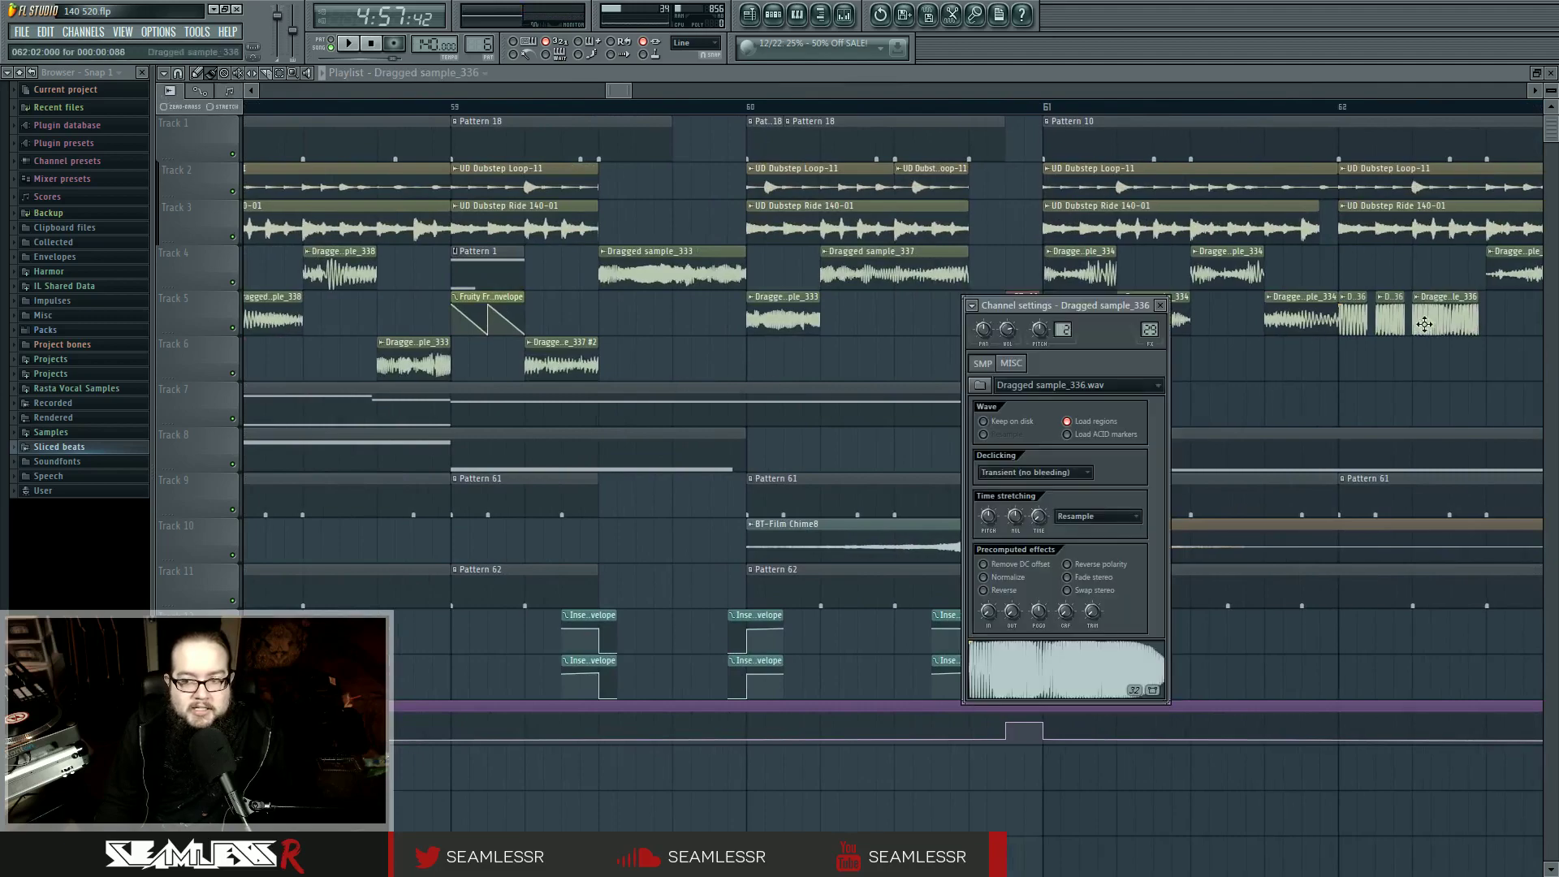
{"action": "left_click", "coordinate": [866, 365]}
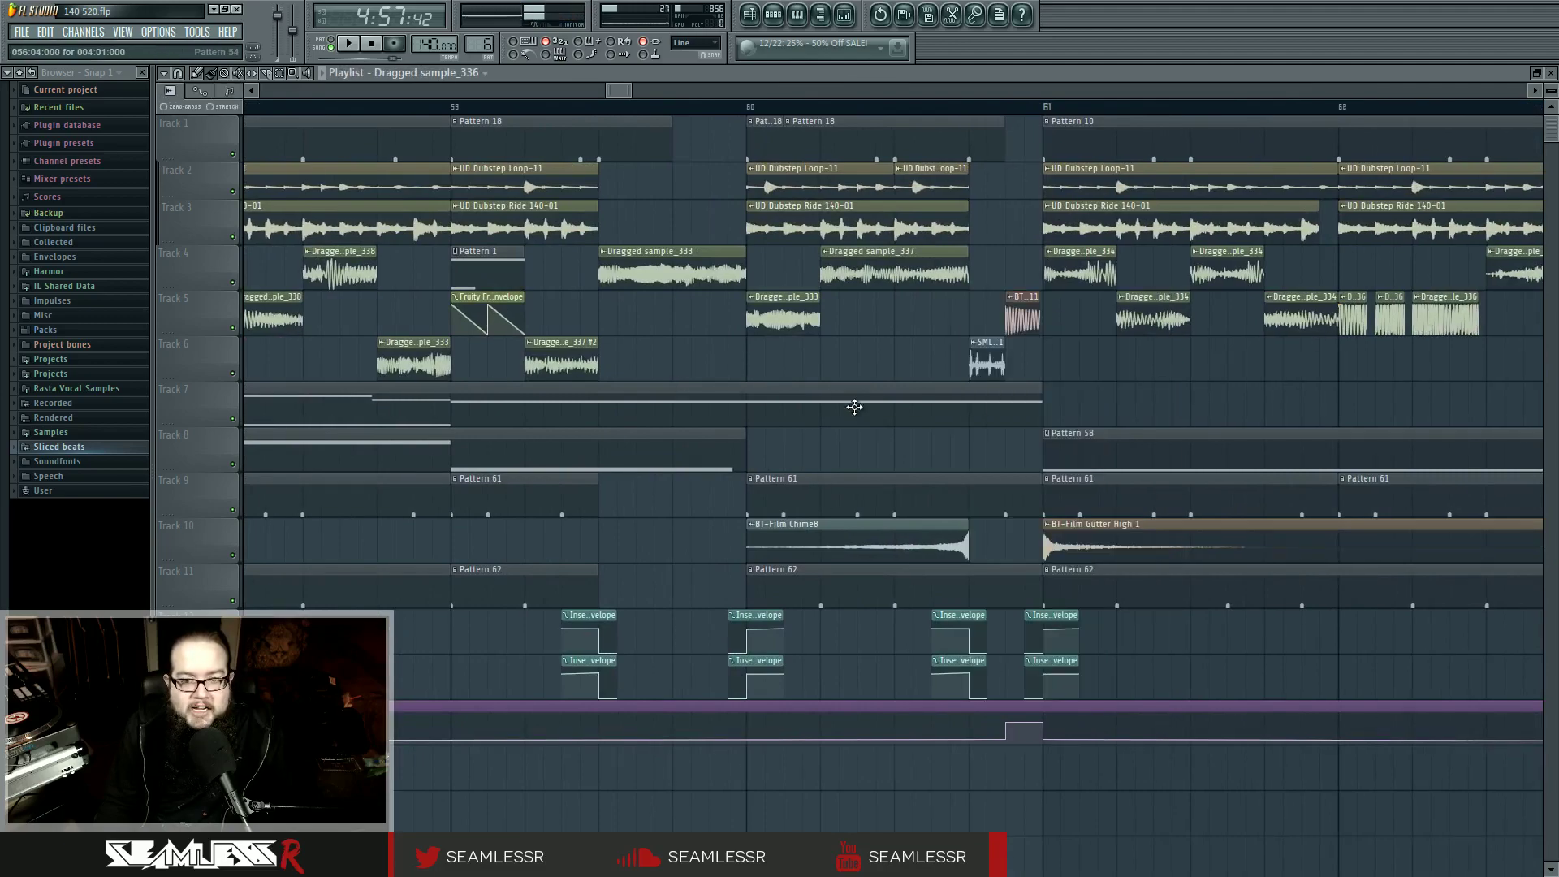
Examine the whole arrangement in the playlist, from the patterns beyond the song's end back to the intro.
{"action": "scroll", "coordinate": [866, 366], "scroll_direction": "down", "scroll_amount": 3}
{"action": "scroll", "coordinate": [866, 366], "scroll_direction": "down", "scroll_amount": 8}
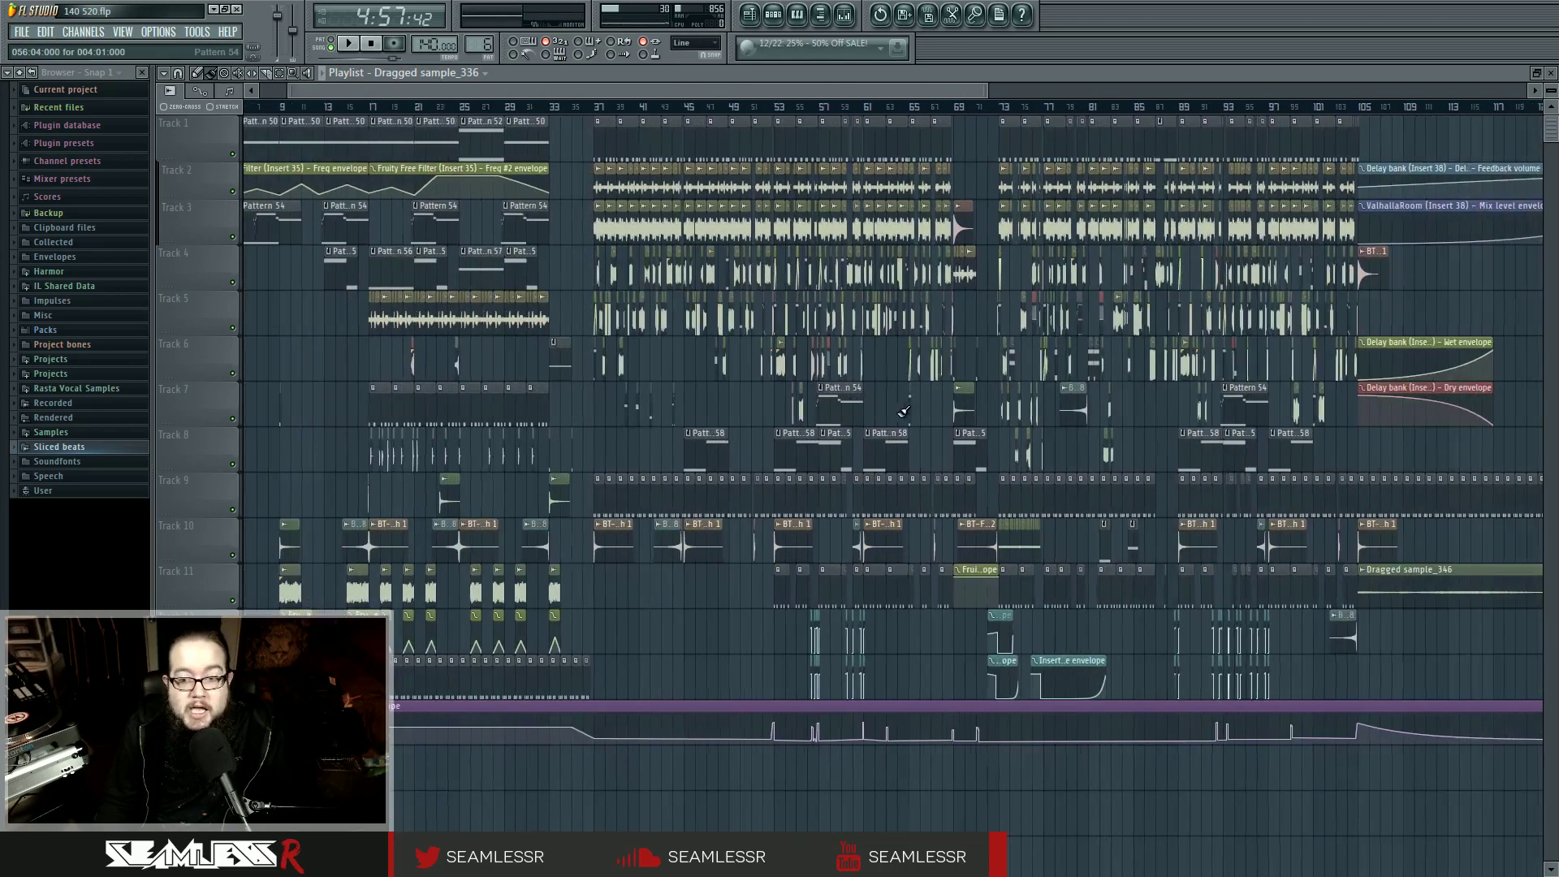
{"action": "scroll", "coordinate": [781, 444], "scroll_direction": "down", "scroll_amount": 3}
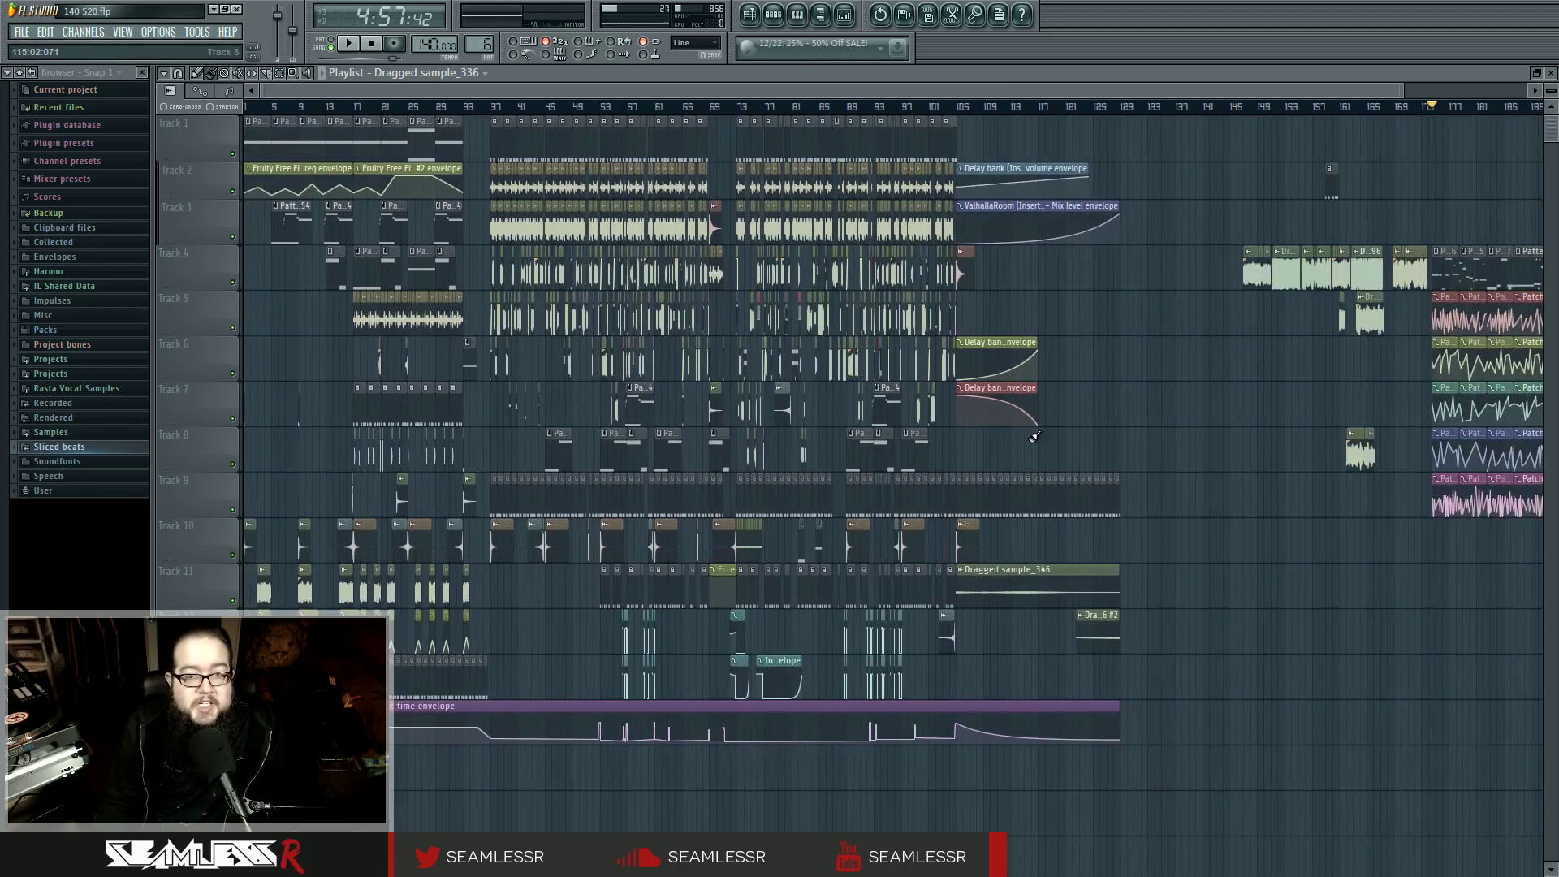
{"action": "scroll", "coordinate": [1034, 437], "scroll_direction": "down", "scroll_amount": 1}
{"action": "scroll", "coordinate": [1033, 438], "scroll_direction": "up", "scroll_amount": 3}
{"action": "left_click_drag", "start_coordinate": [1113, 442], "coordinate": [1268, 488]}
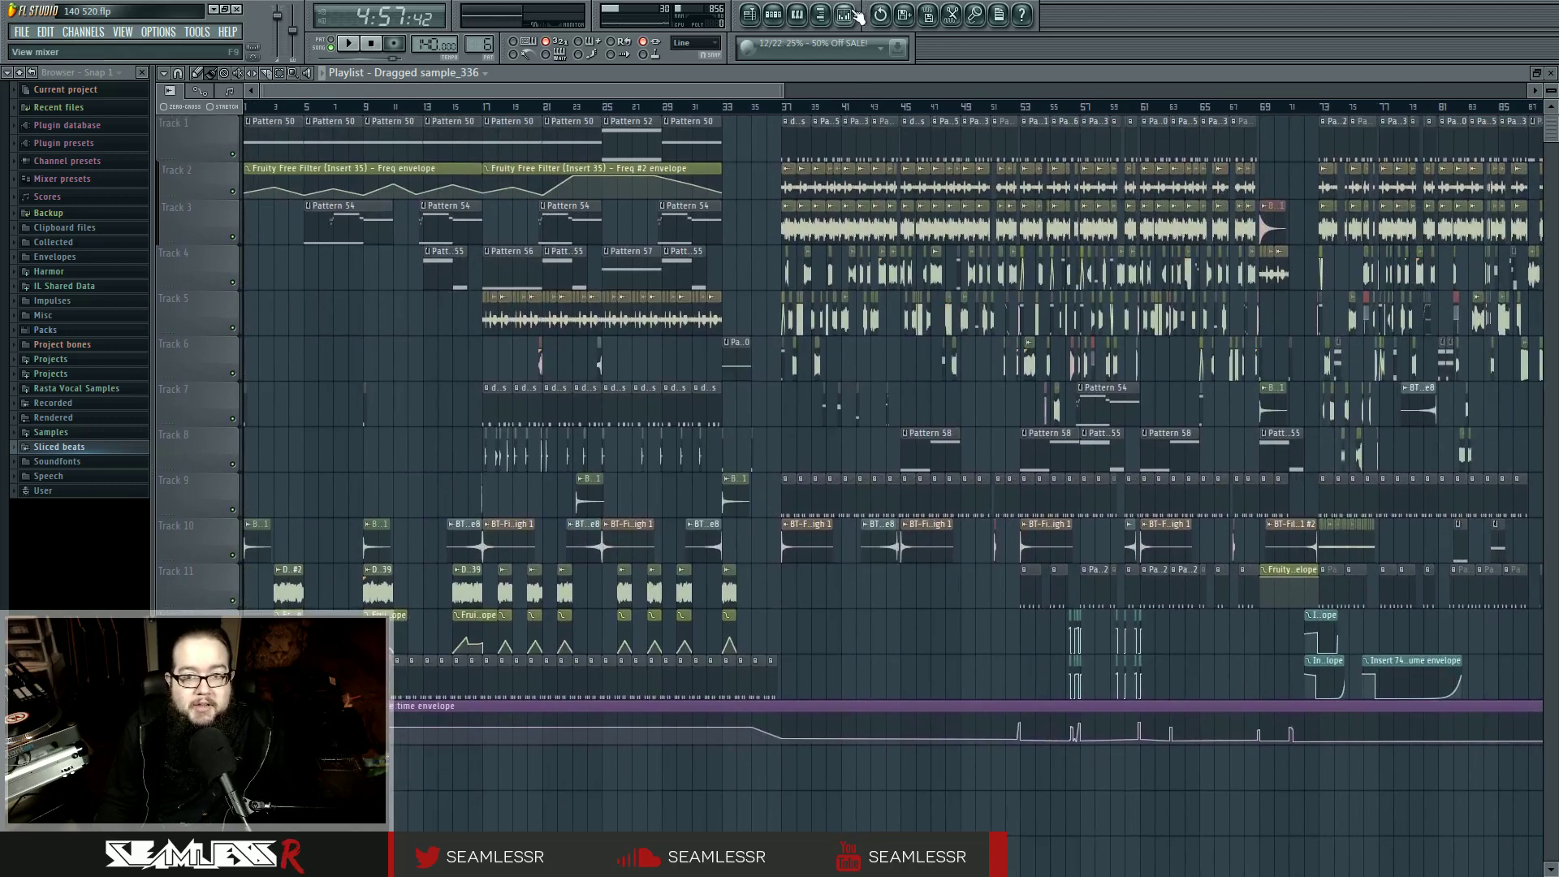
Bring up the mixer, show its tracks from the Master onward, and reposition the window over the playlist.
{"action": "left_click", "coordinate": [854, 13]}
{"action": "left_click_drag", "start_coordinate": [915, 350], "coordinate": [982, 290]}
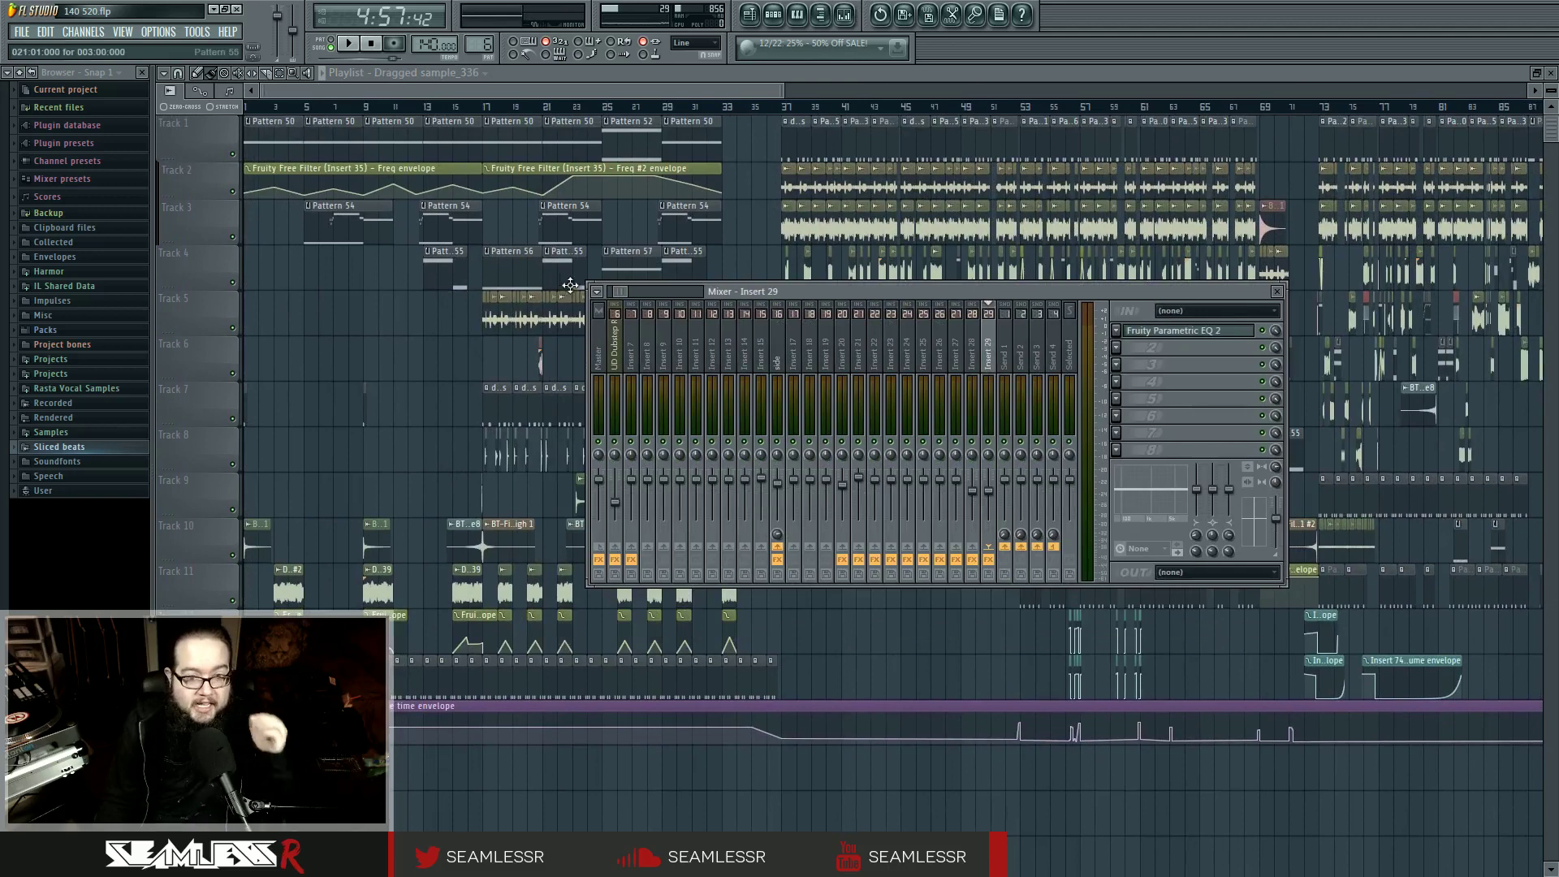
{"action": "left_click_drag", "start_coordinate": [621, 292], "coordinate": [615, 296]}
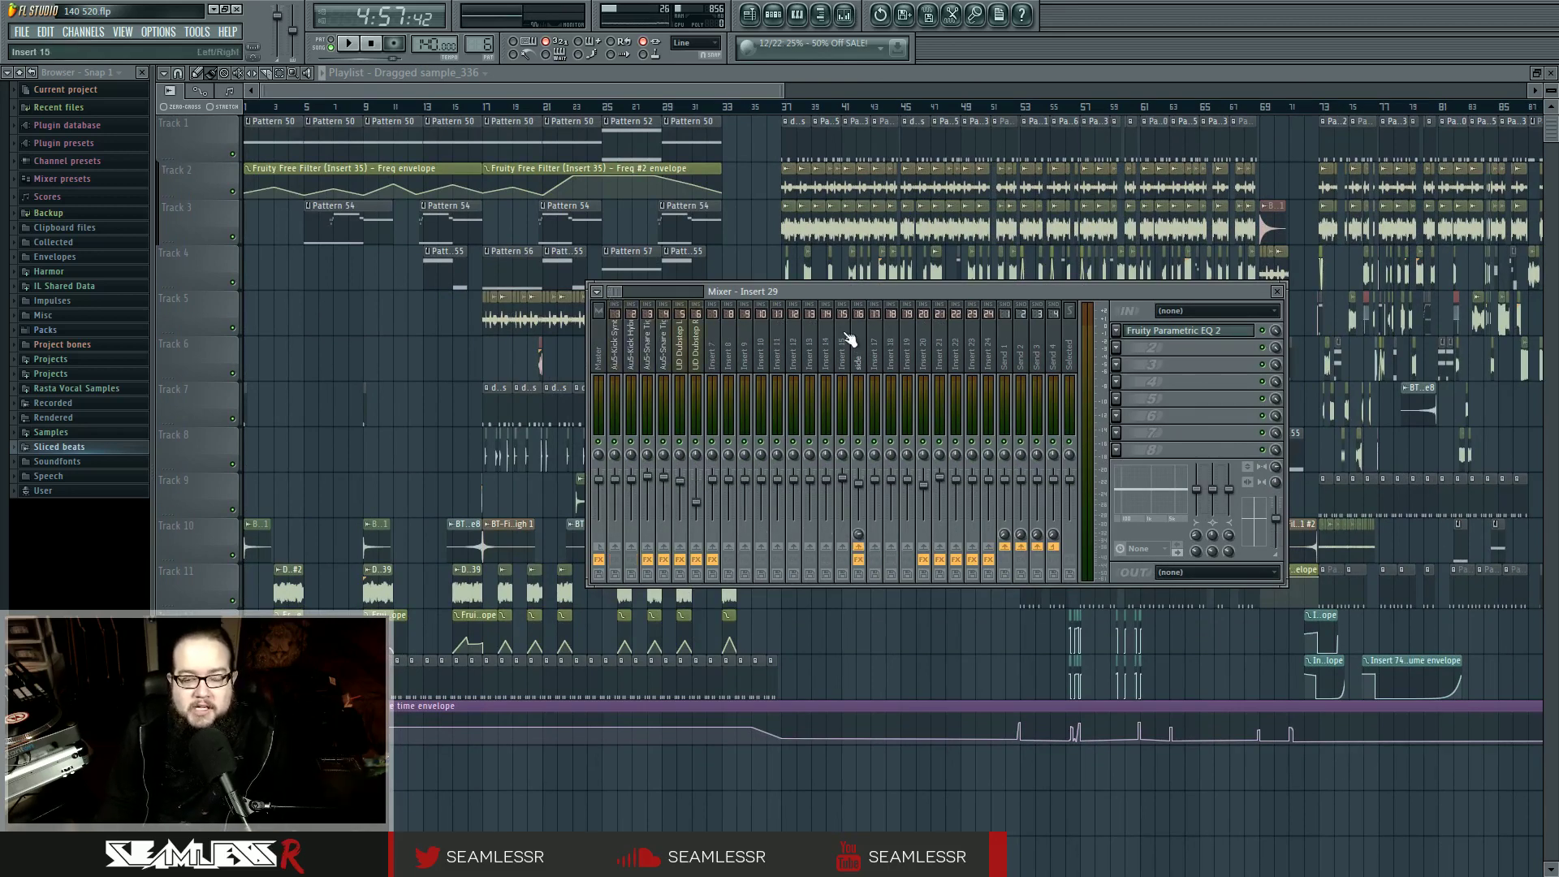
{"action": "left_click_drag", "start_coordinate": [826, 291], "coordinate": [954, 207]}
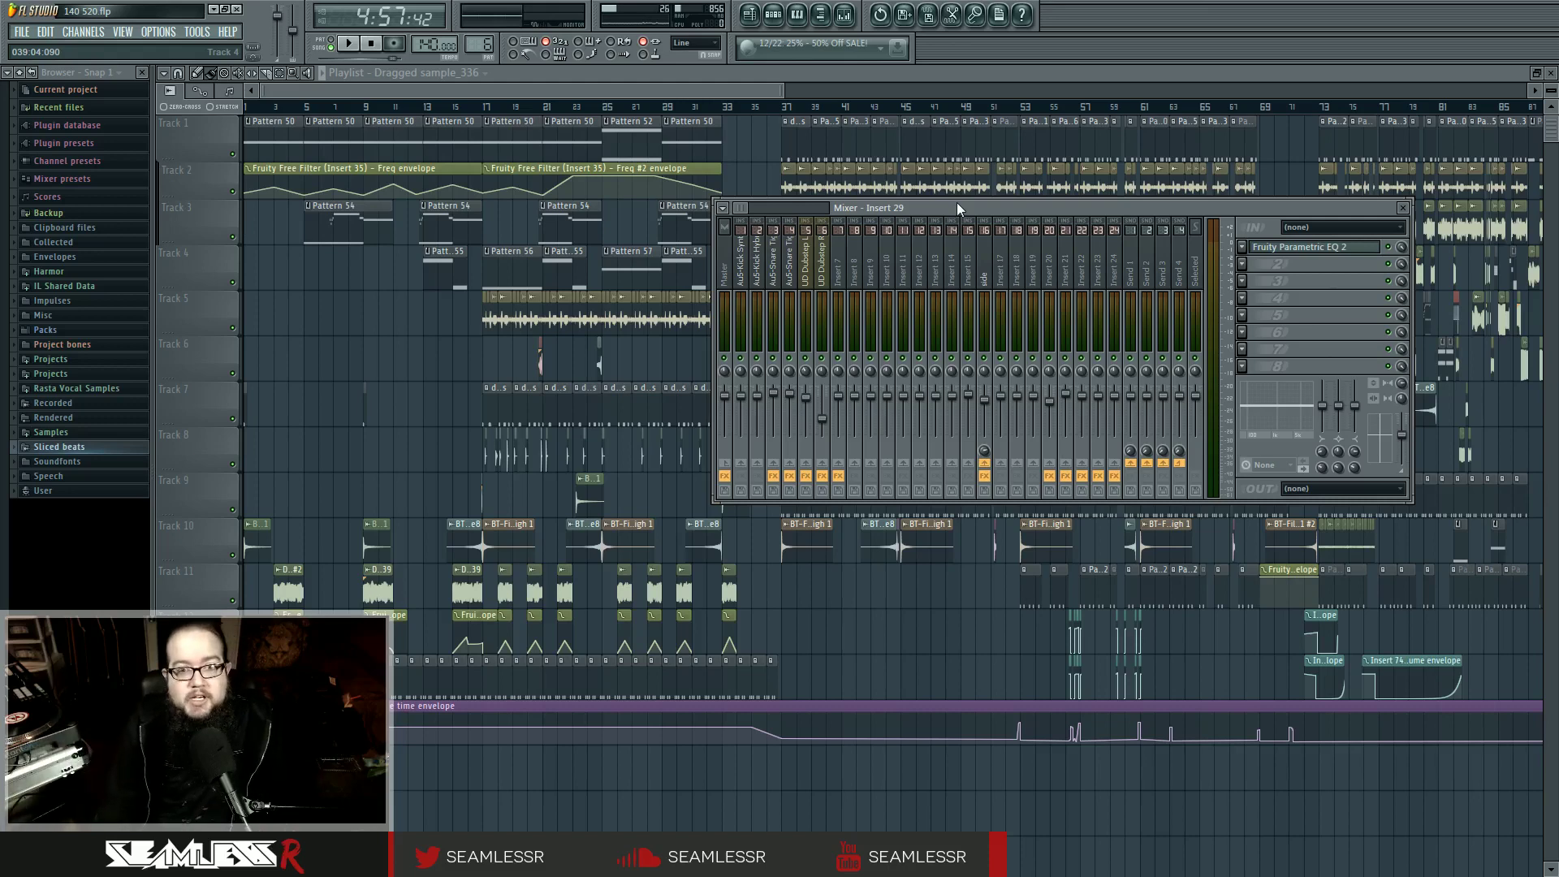
Move the playback position to bar 37 and set the playlist time selection from bar 37 to bar 41.
{"action": "left_click", "coordinate": [783, 106]}
{"action": "left_click_drag", "start_coordinate": [786, 109], "coordinate": [900, 109]}
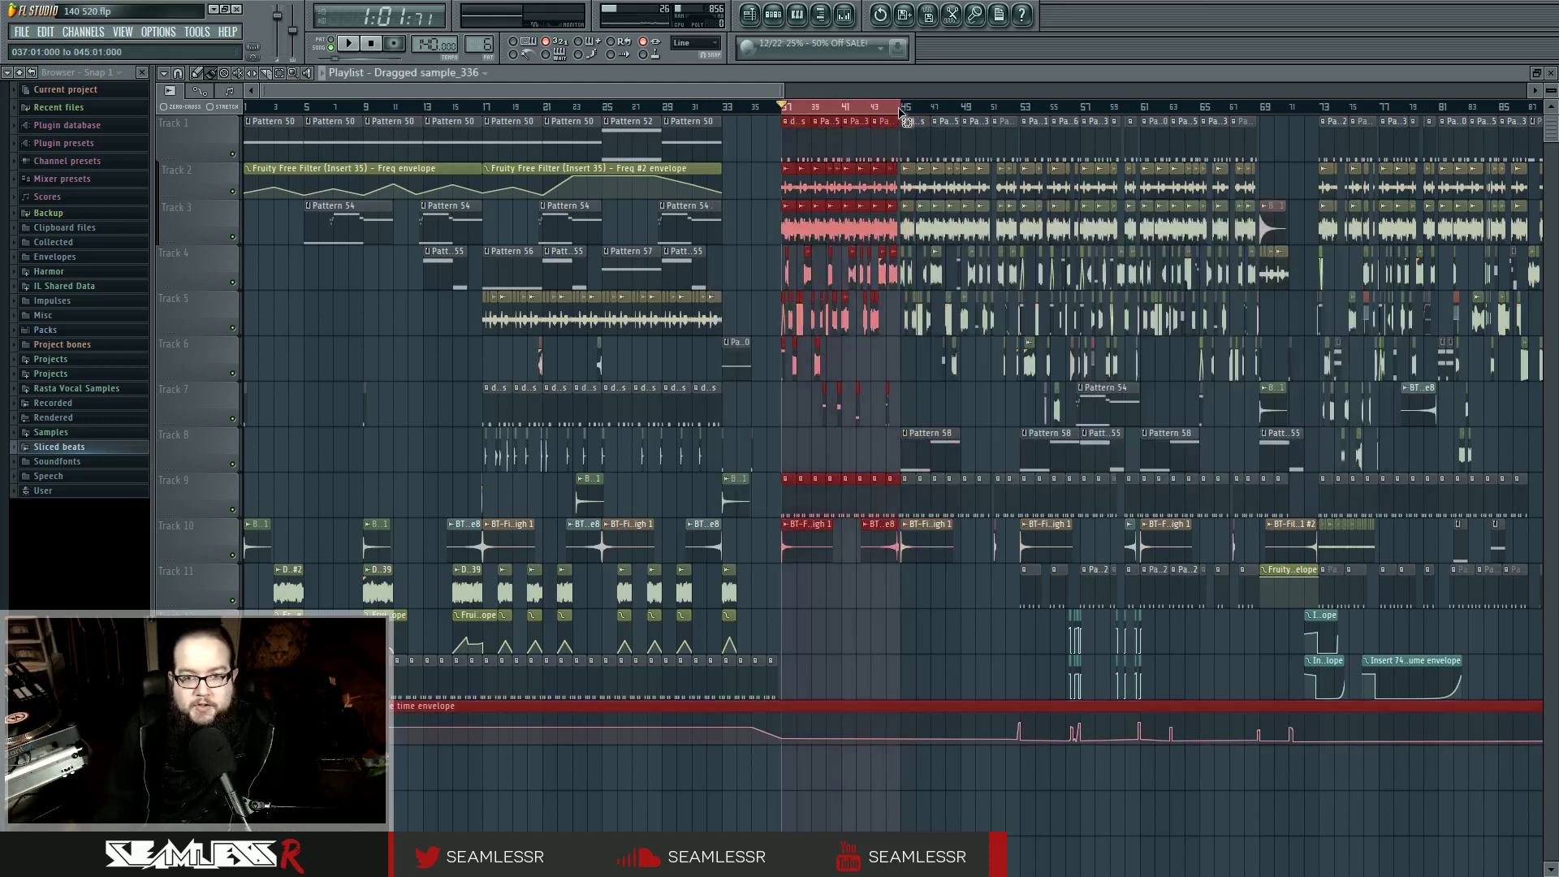
{"action": "left_click", "coordinate": [911, 355], "text": "ctrl"}
{"action": "scroll", "coordinate": [911, 355], "scroll_direction": "up", "scroll_amount": 6}
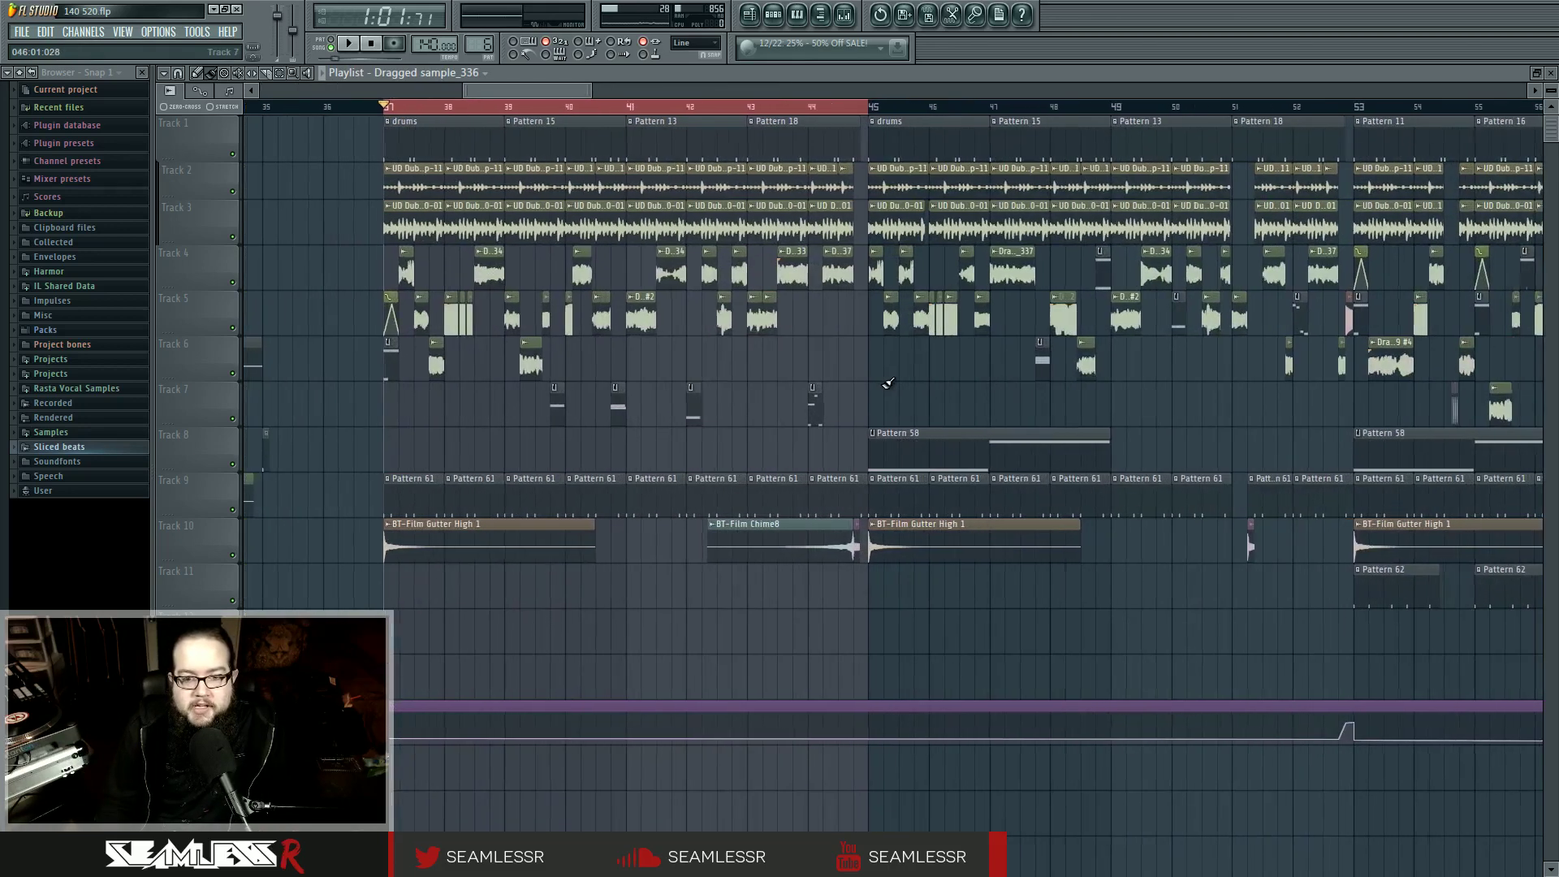
{"action": "left_click_drag", "start_coordinate": [626, 108], "coordinate": [386, 119]}
Look at the mixer briefly, clear the clip selection, and view the bar 37 range within the main arrangement.
{"action": "left_click", "coordinate": [844, 15]}
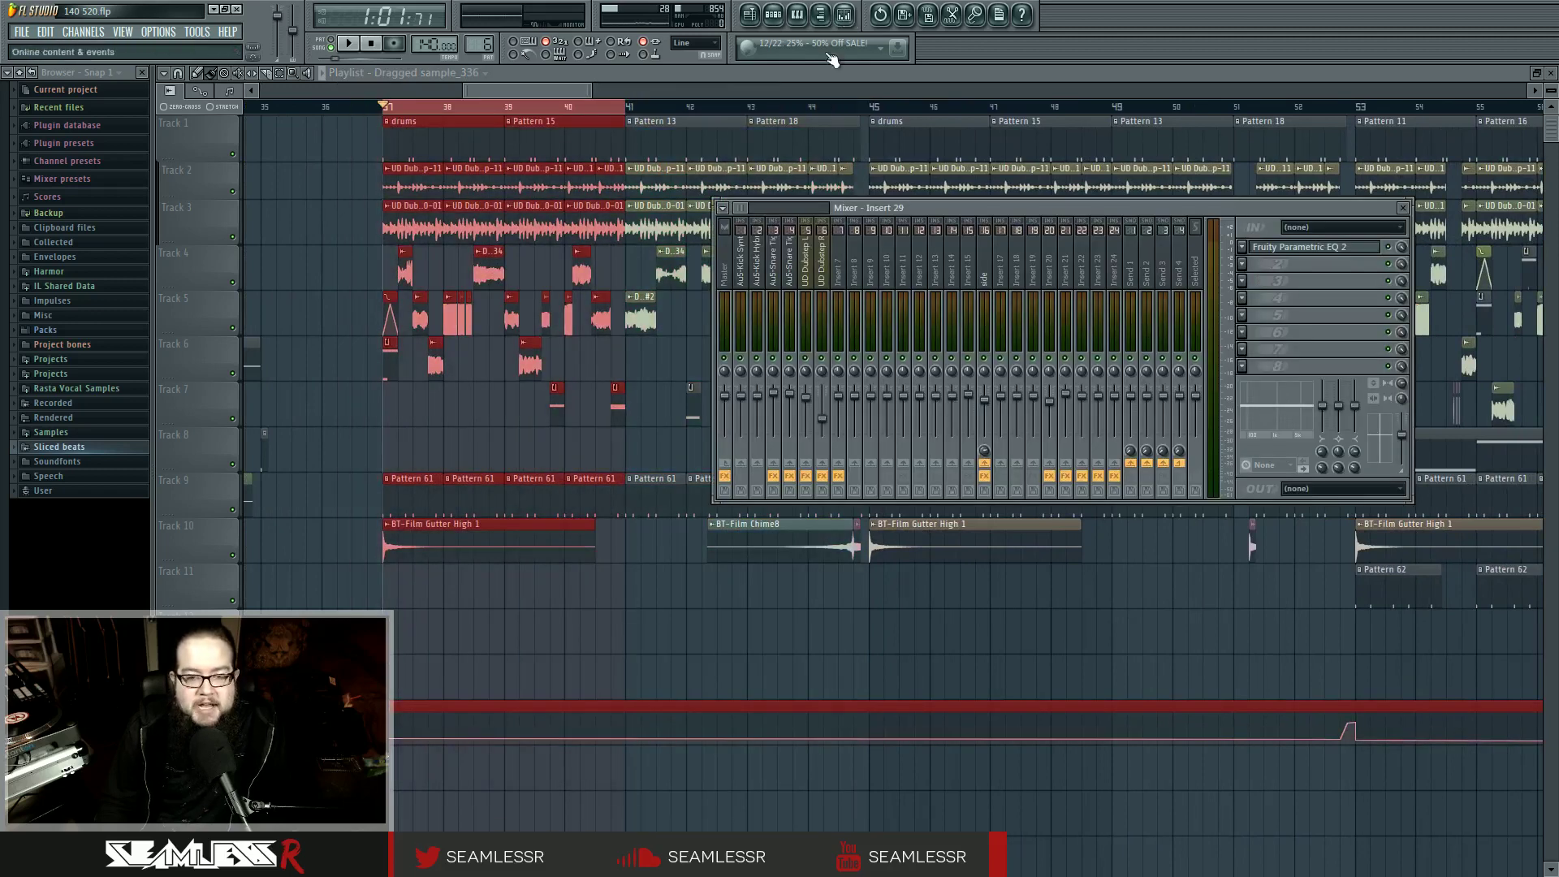
{"action": "left_click", "coordinate": [654, 438], "text": "ctrl"}
{"action": "scroll", "coordinate": [655, 438], "scroll_direction": "down", "scroll_amount": 5}
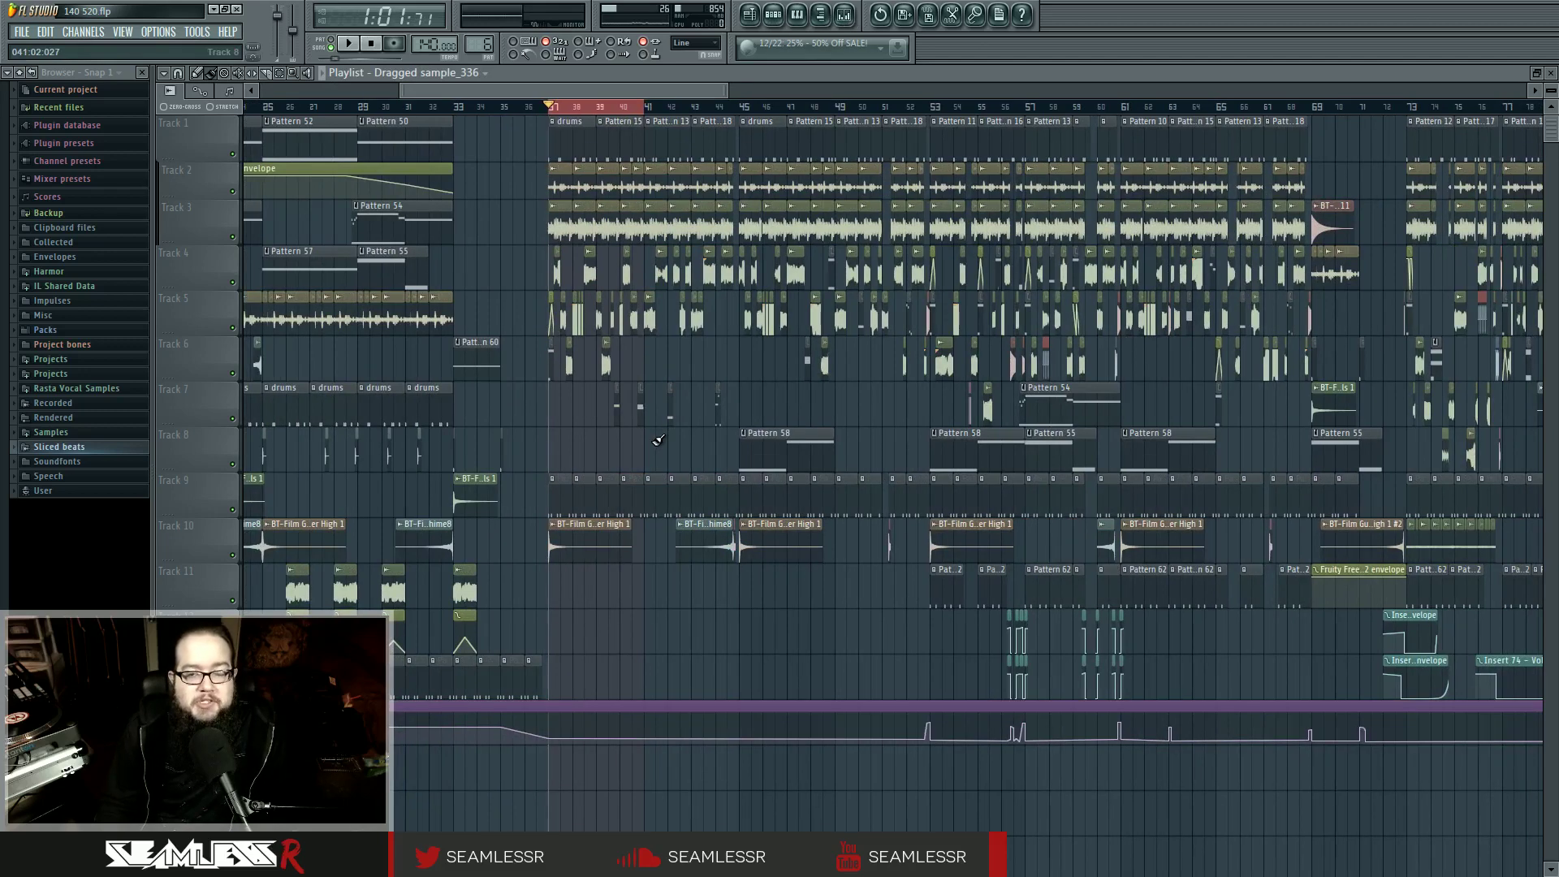
{"action": "scroll", "coordinate": [658, 440], "scroll_direction": "down", "scroll_amount": 4}
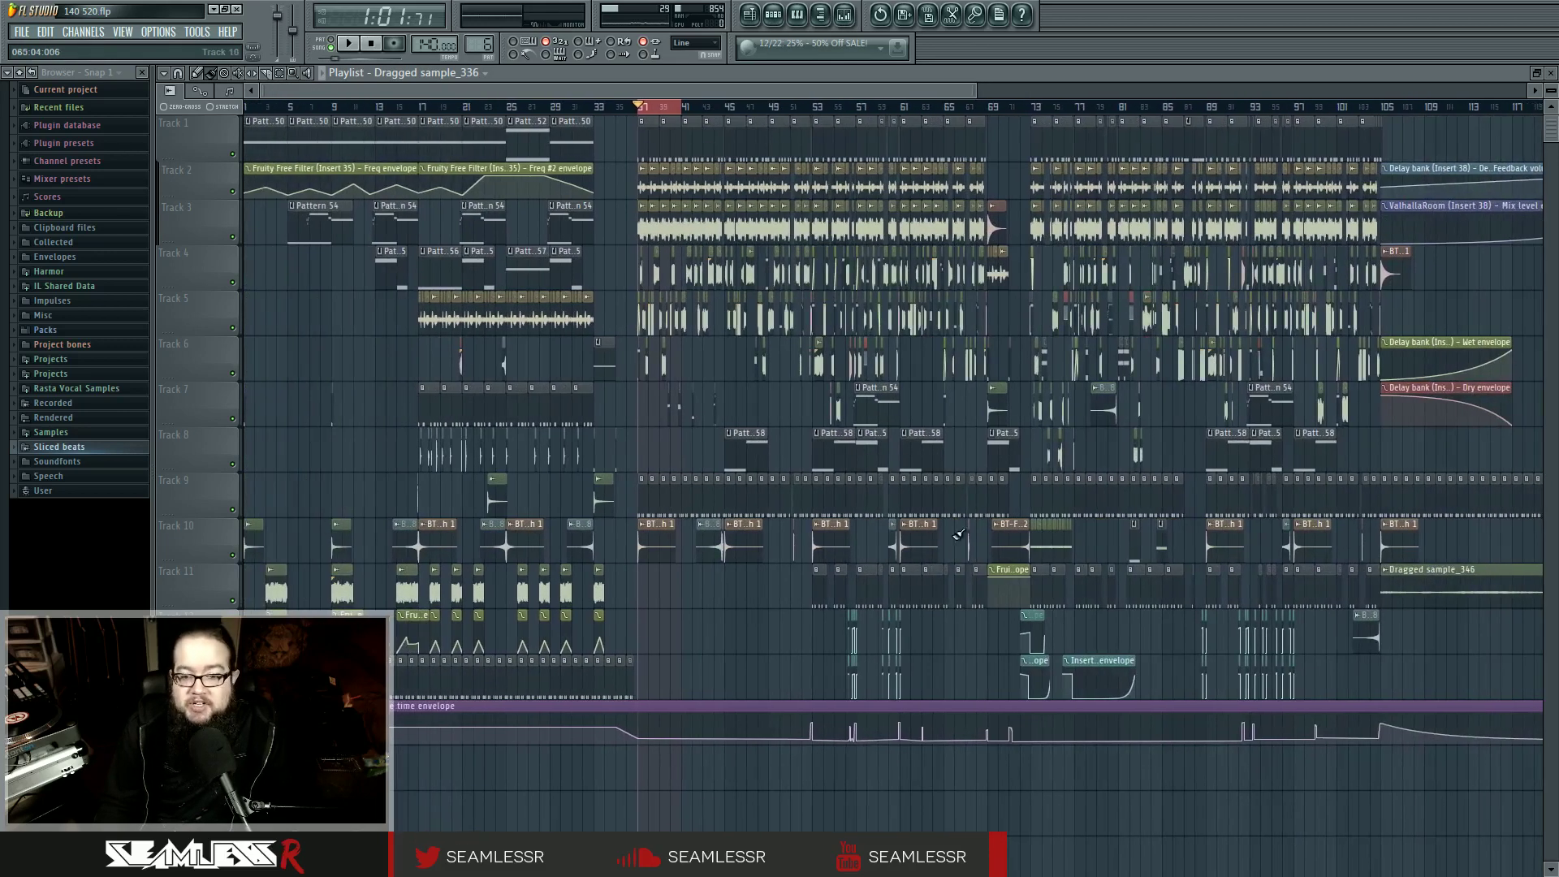